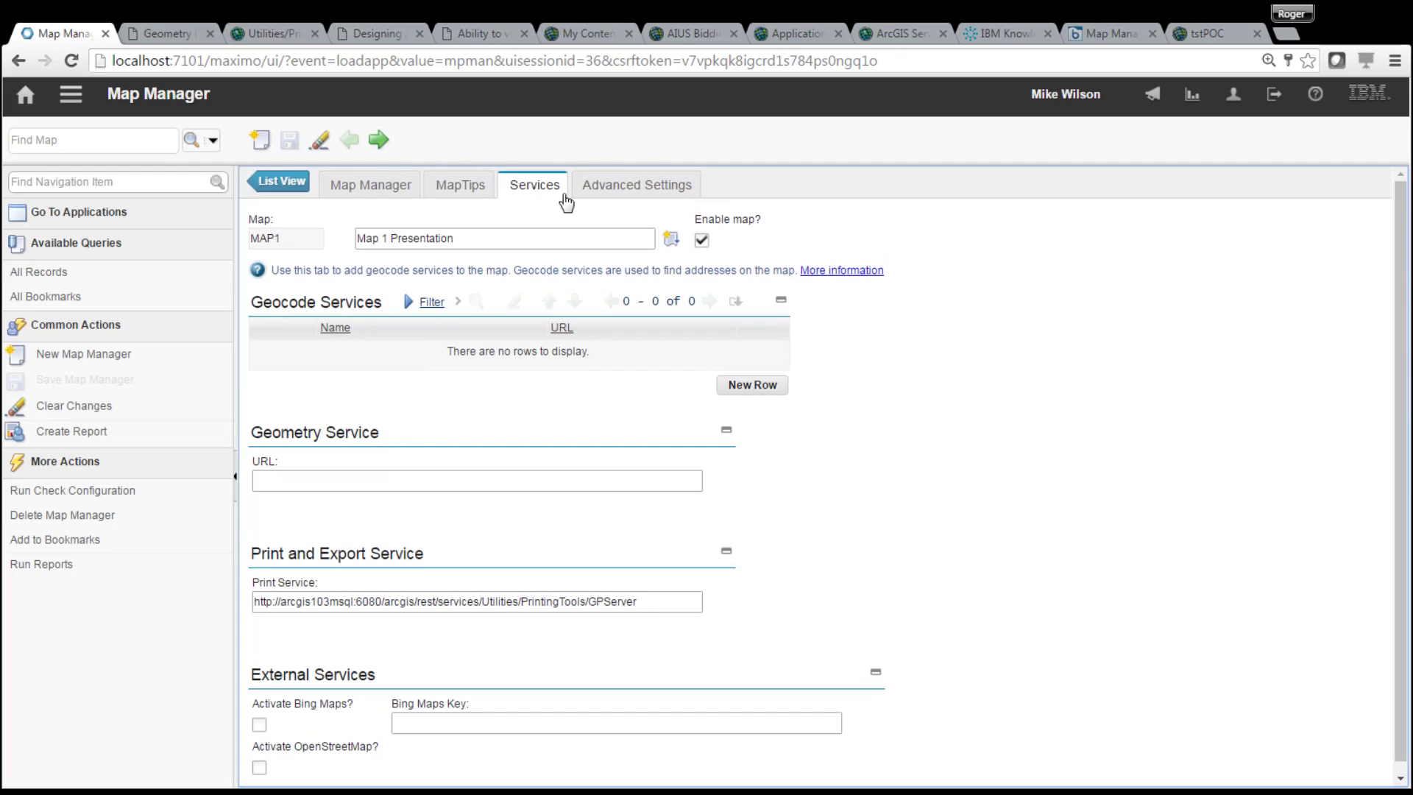
- Delete MAP1's print service URL on the Services tab and save the map record
click(358, 190)
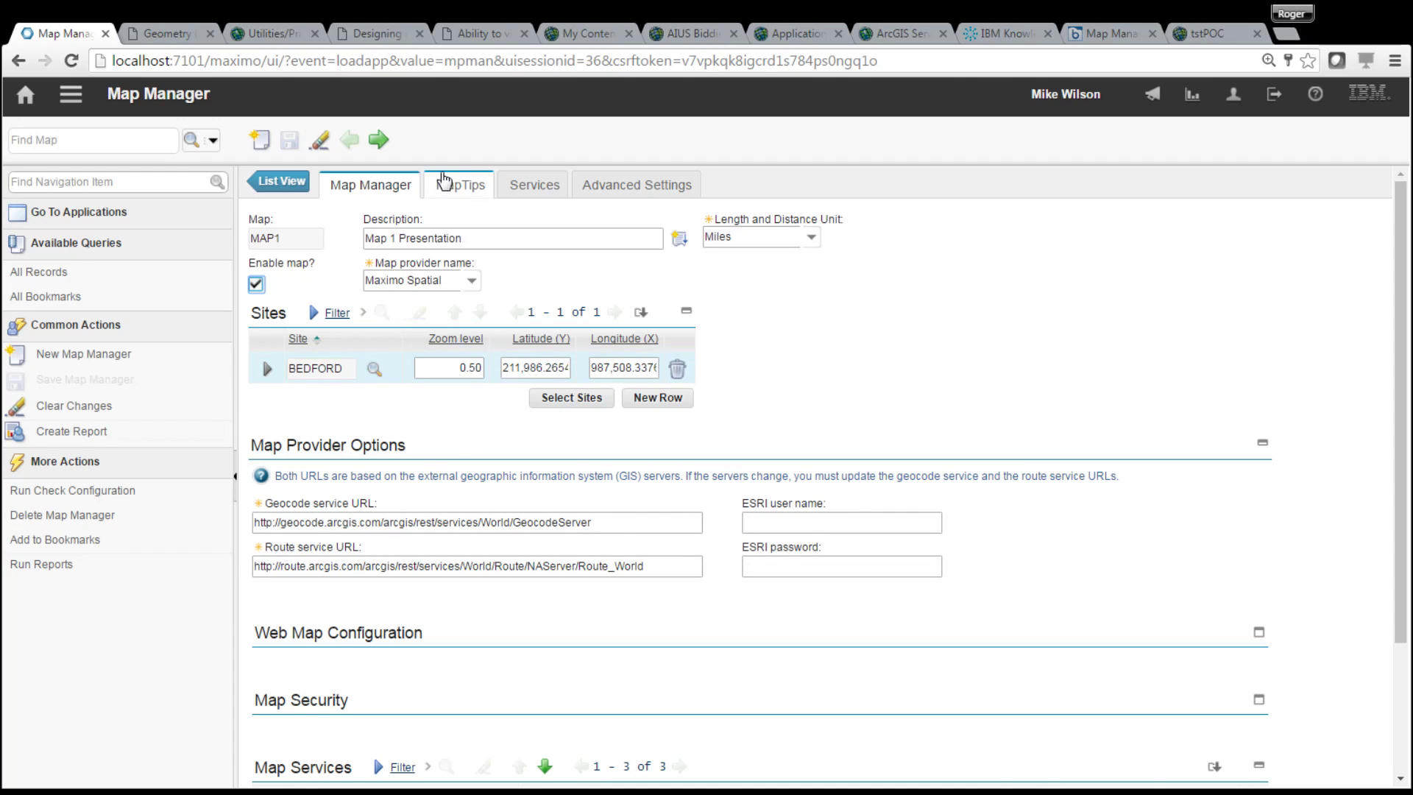
click(557, 193)
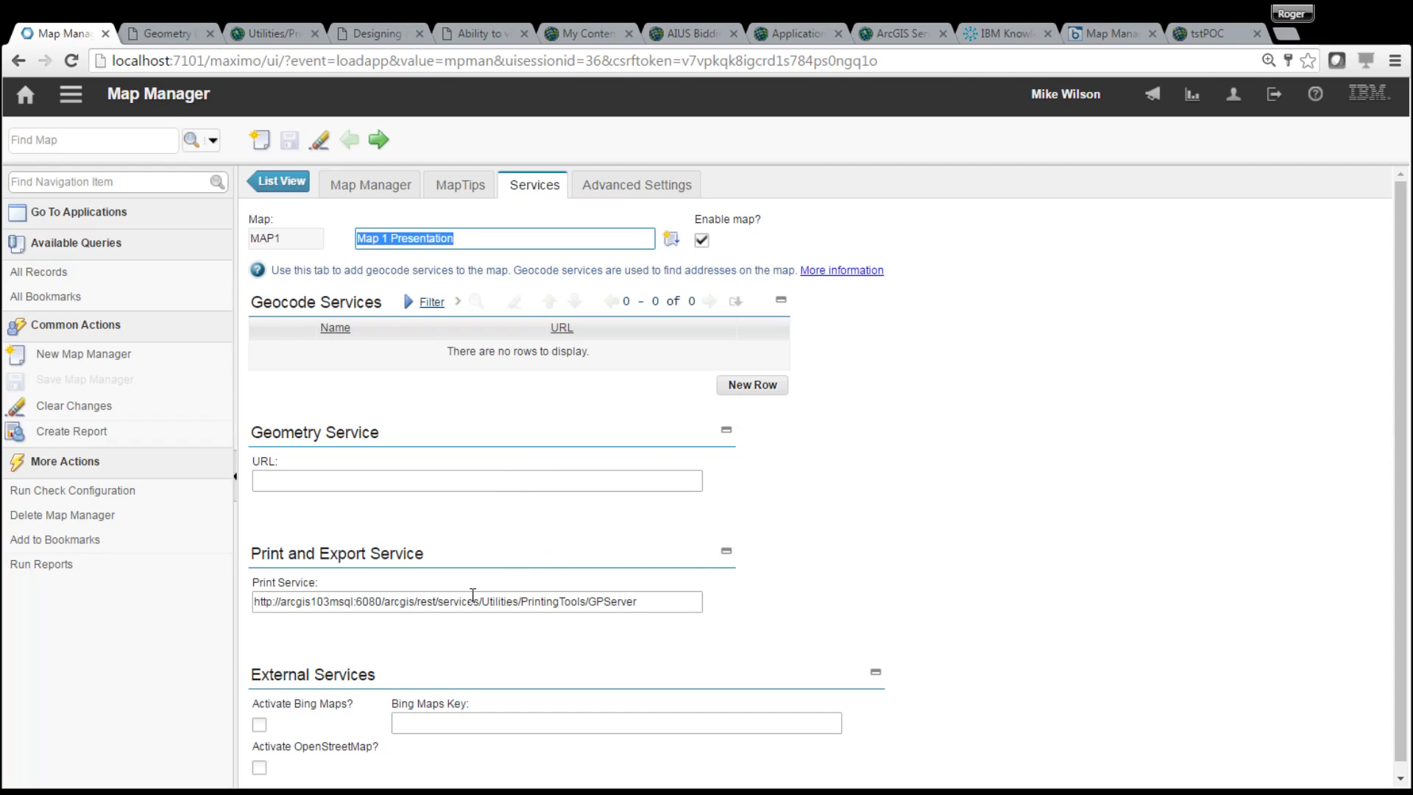
click(656, 606)
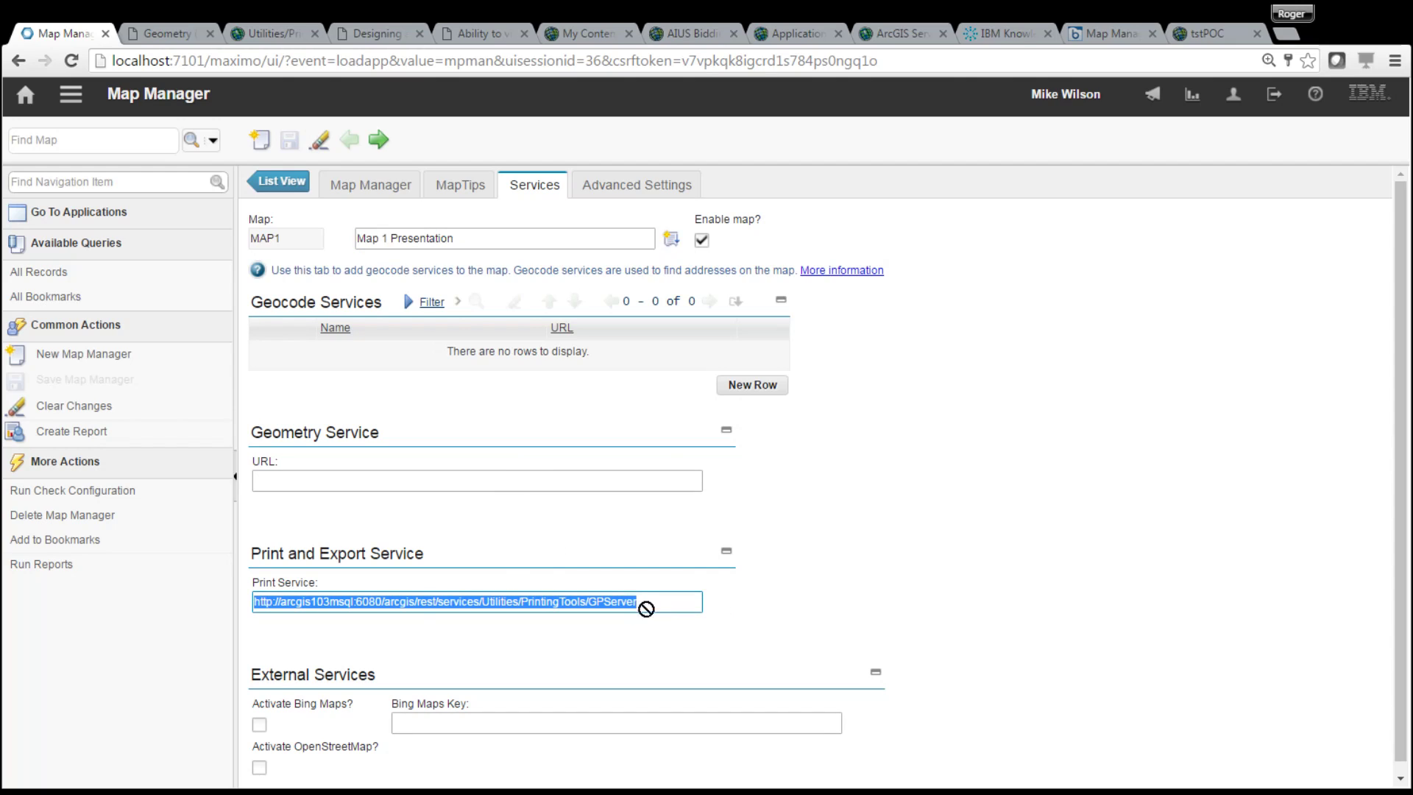
key(Delete)
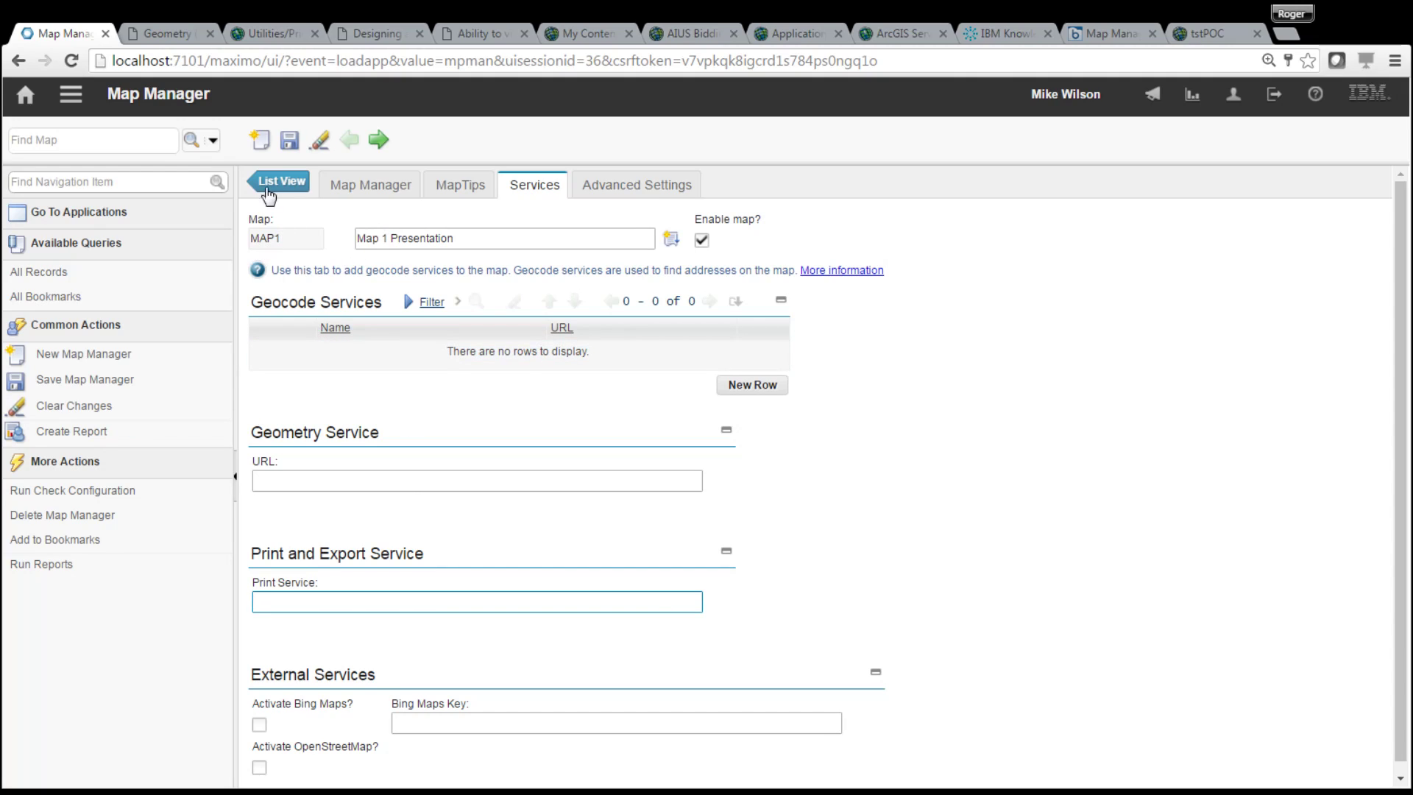
click(287, 144)
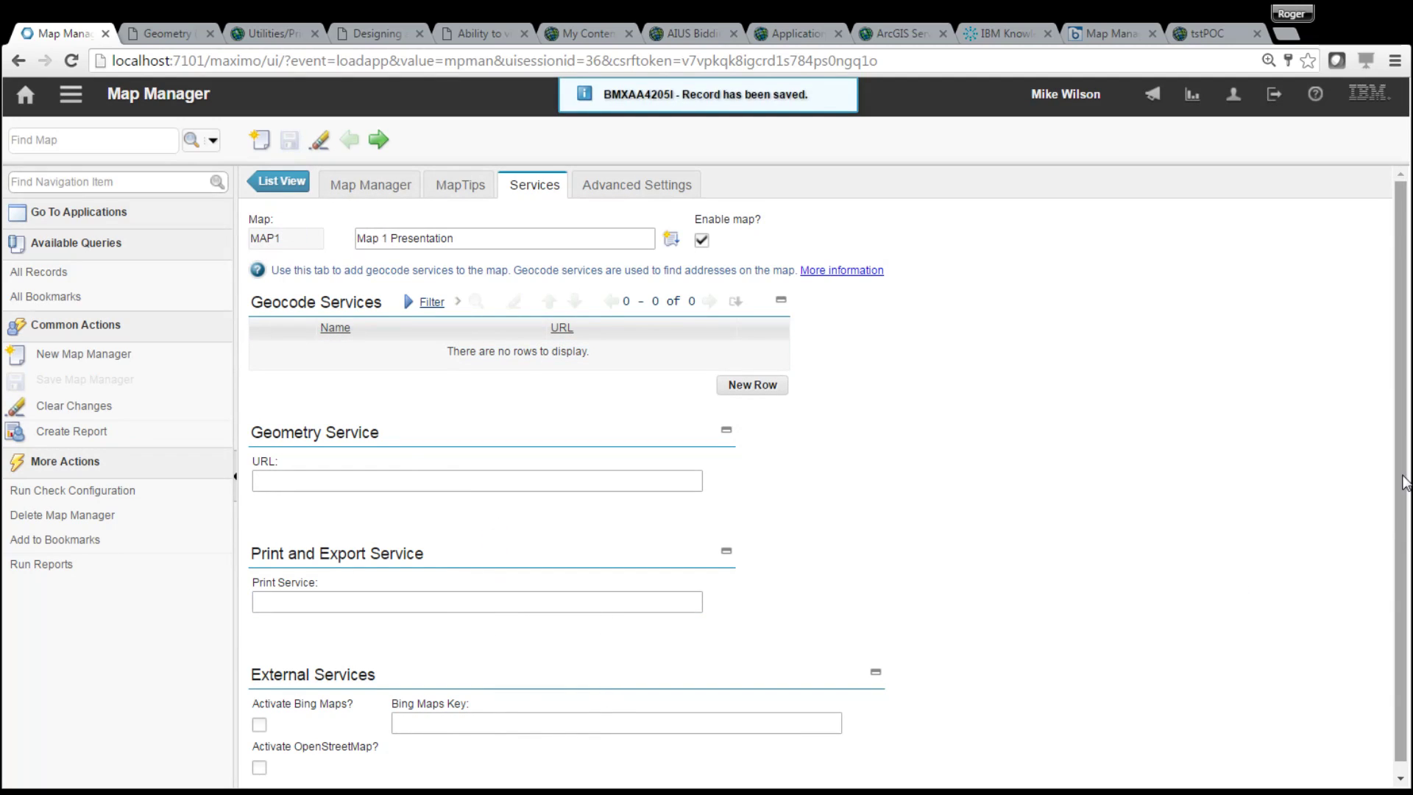
scroll(1399, 603, down, 1)
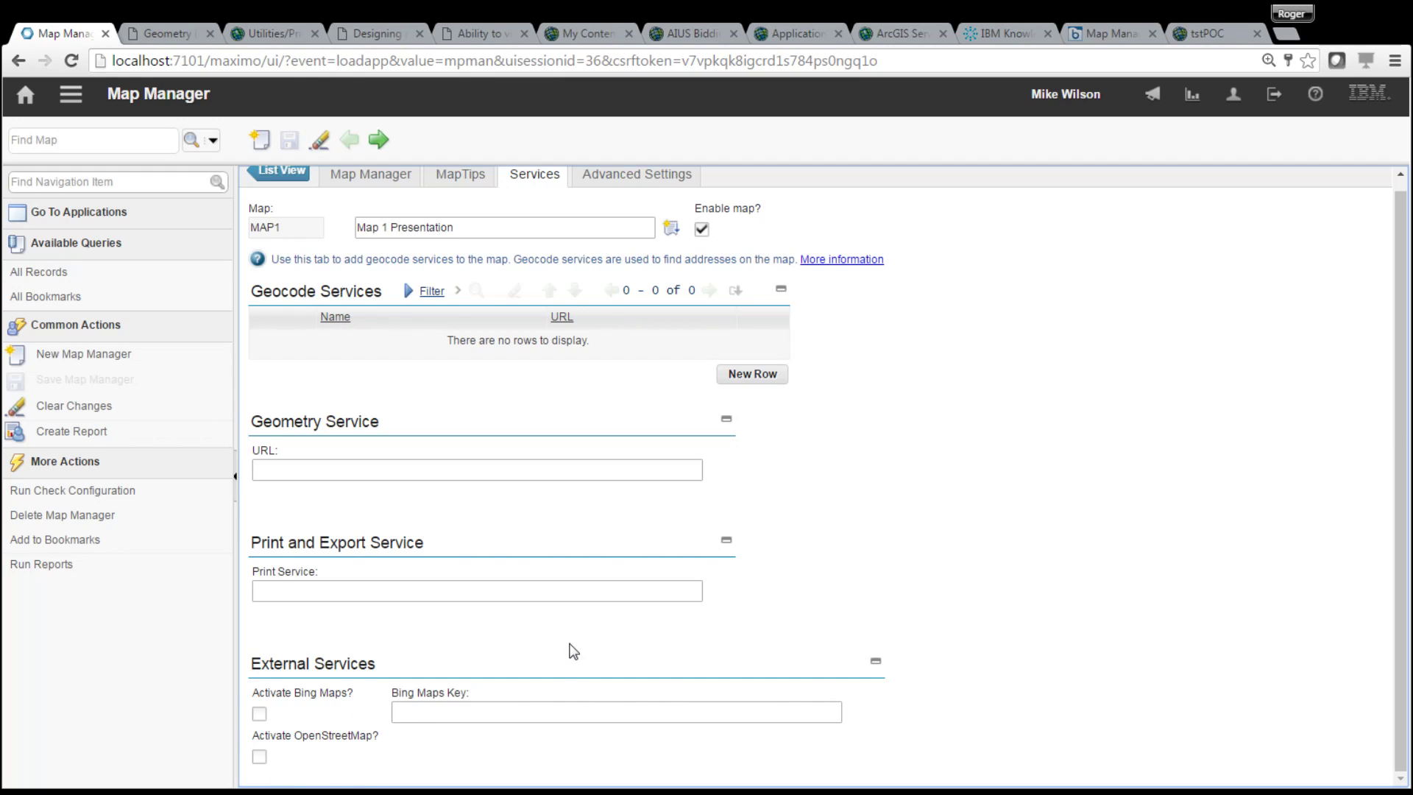
scroll(1401, 541, up, 1)
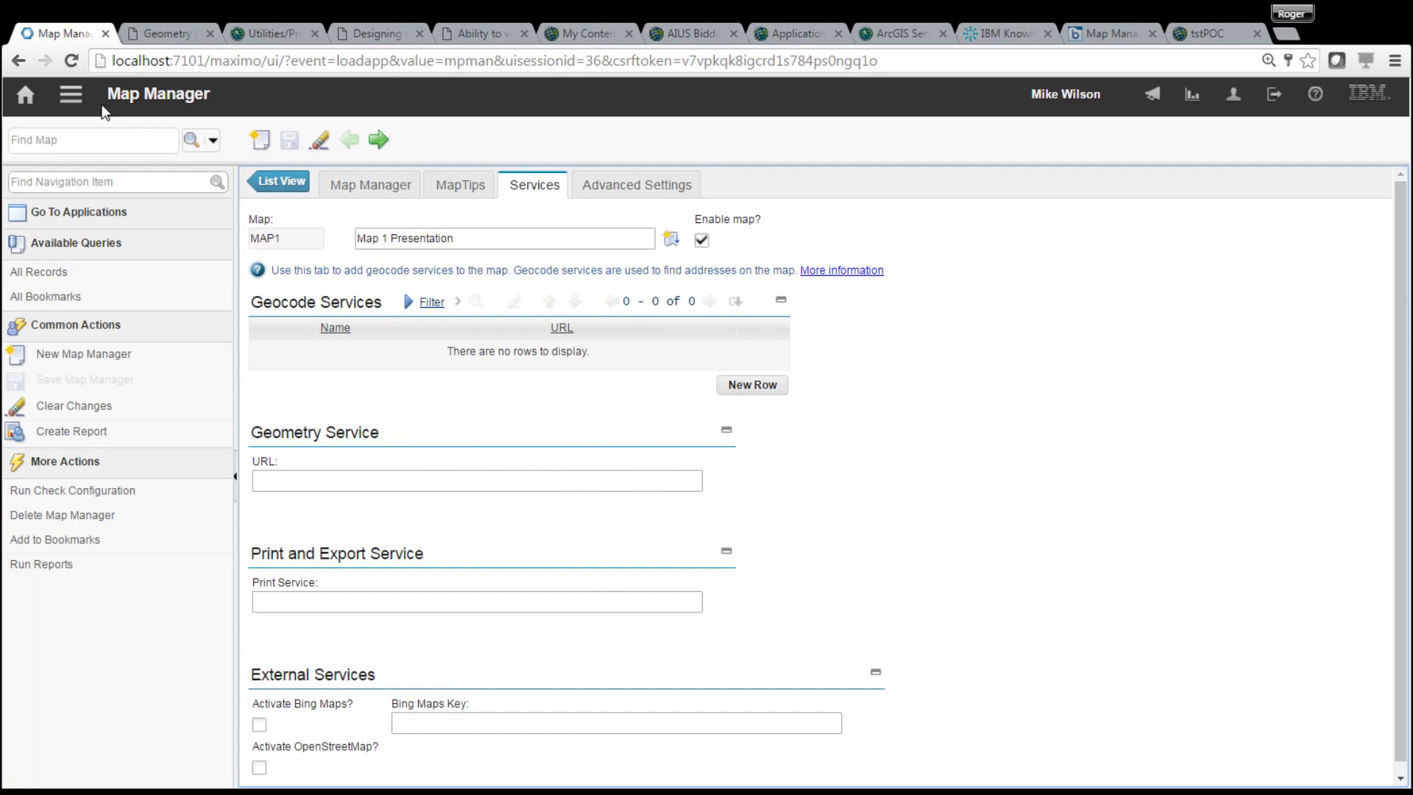
- Open the Assets application from the recent applications menu
click(64, 101)
mouse_move(171, 114)
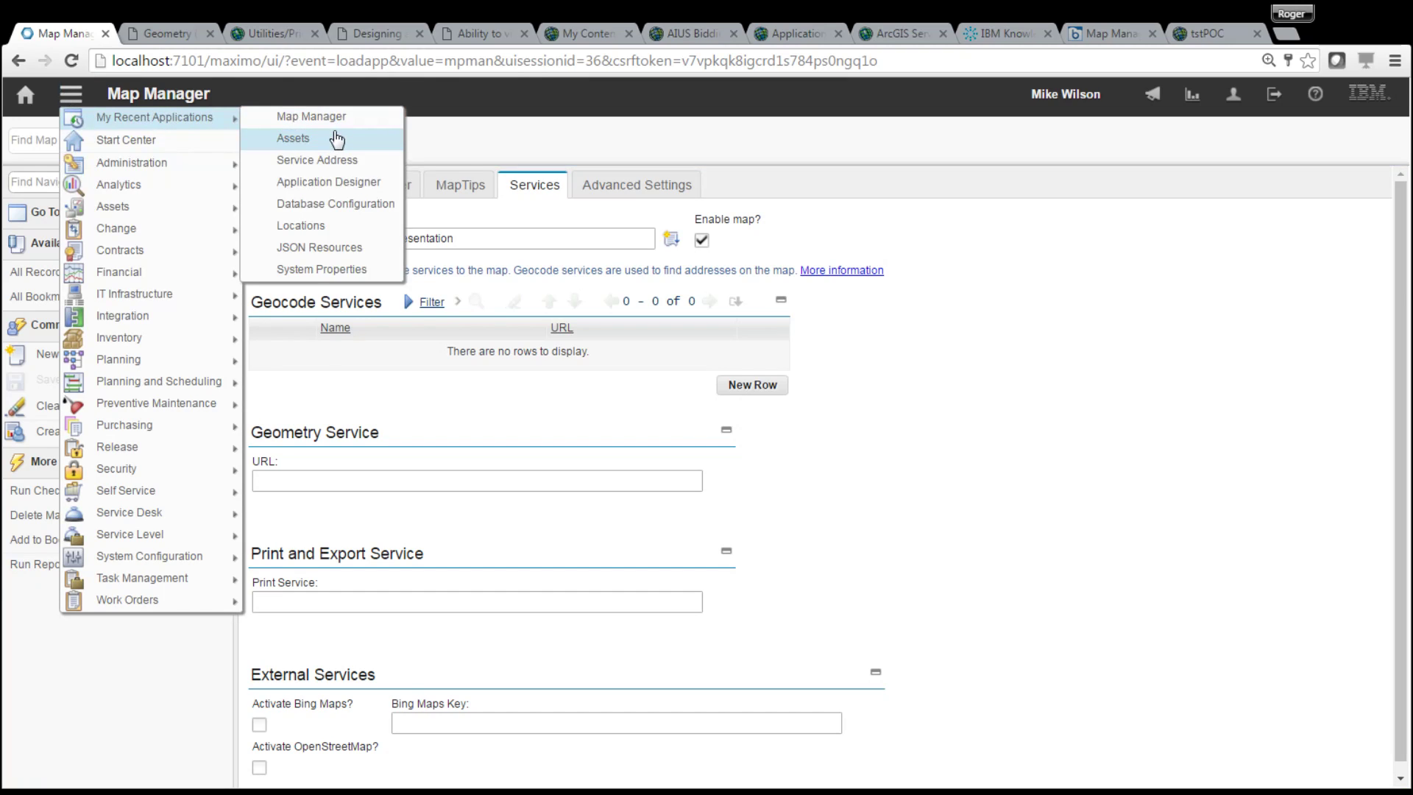
click(334, 138)
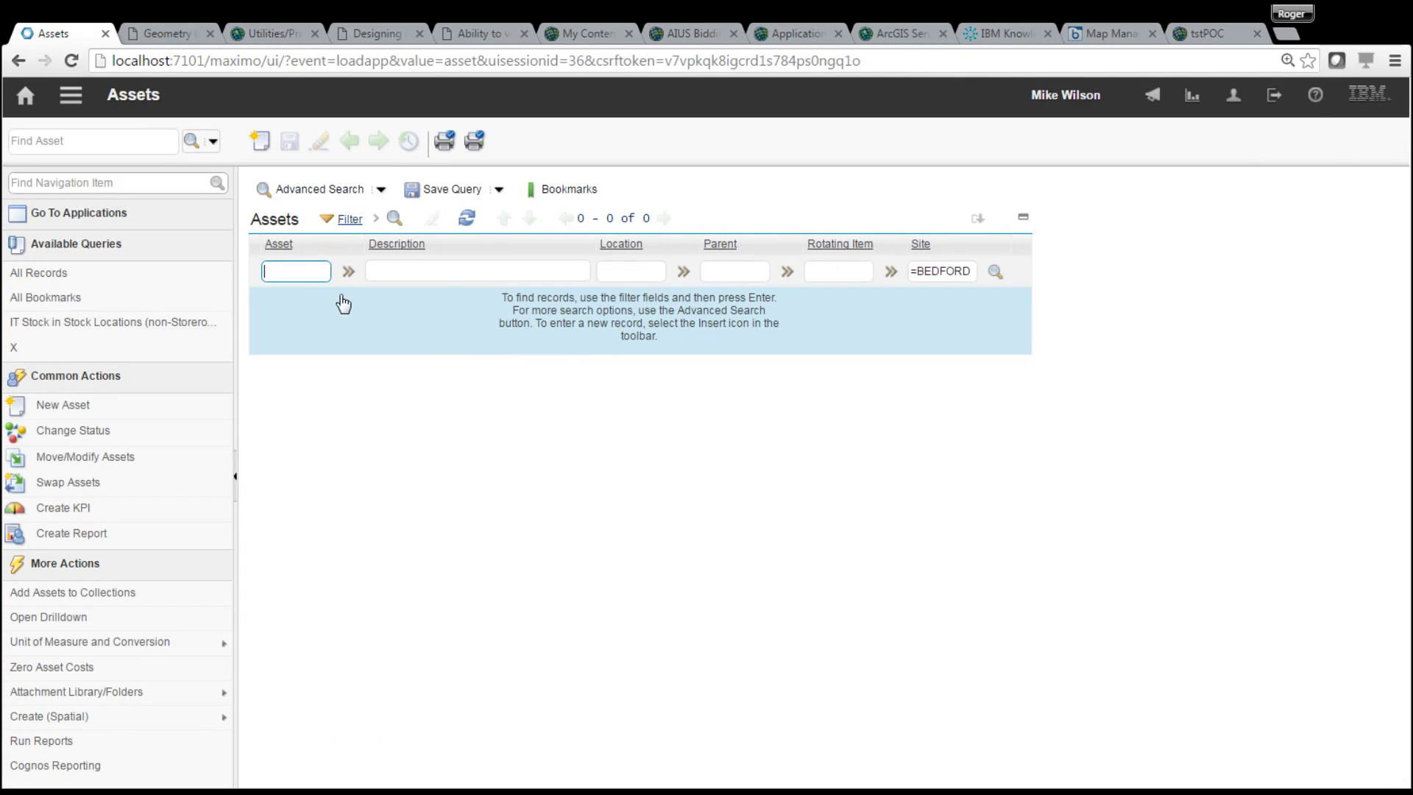
- Filter assets by 'test', open ASSETTEST1, and show its location on the Map tab
click(302, 270)
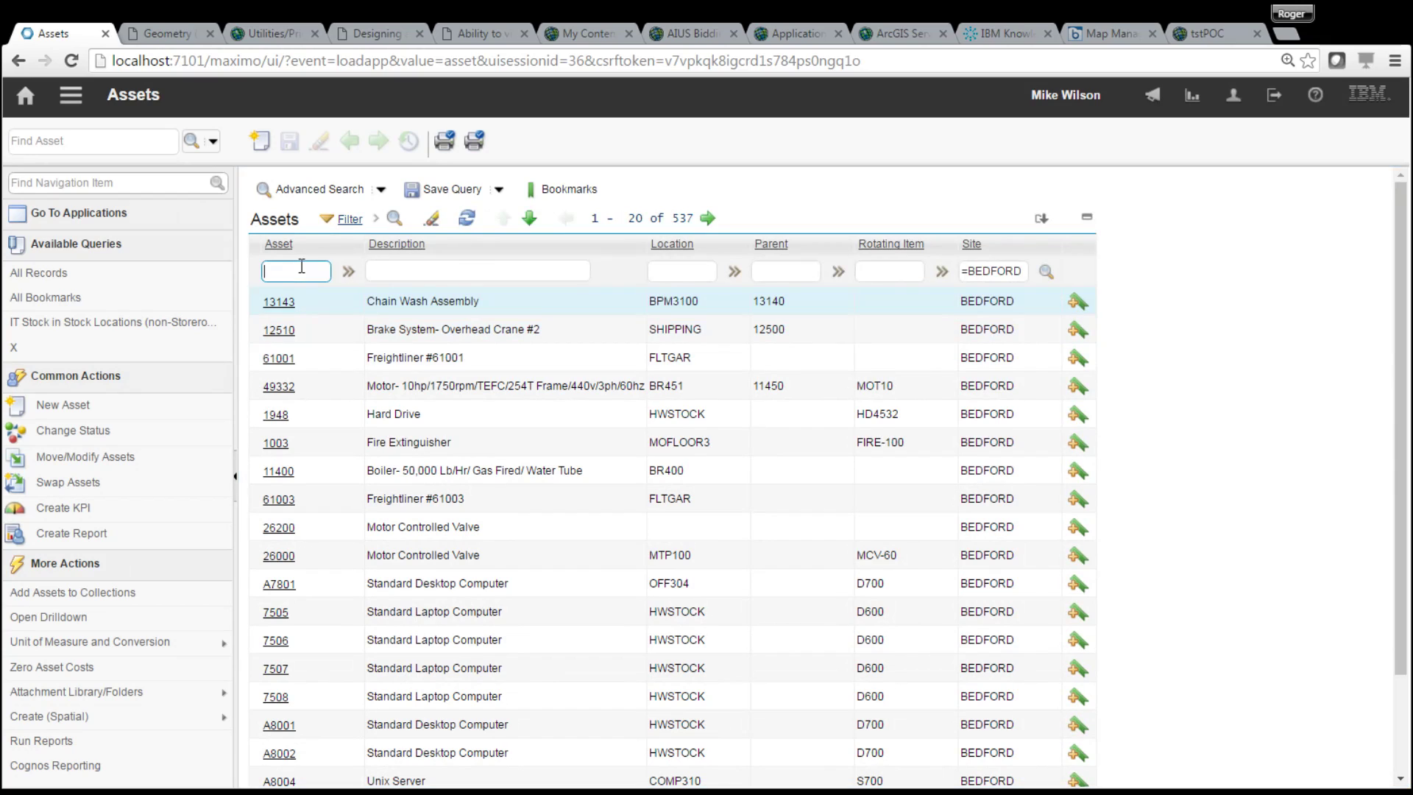
text(test)
key(Return)
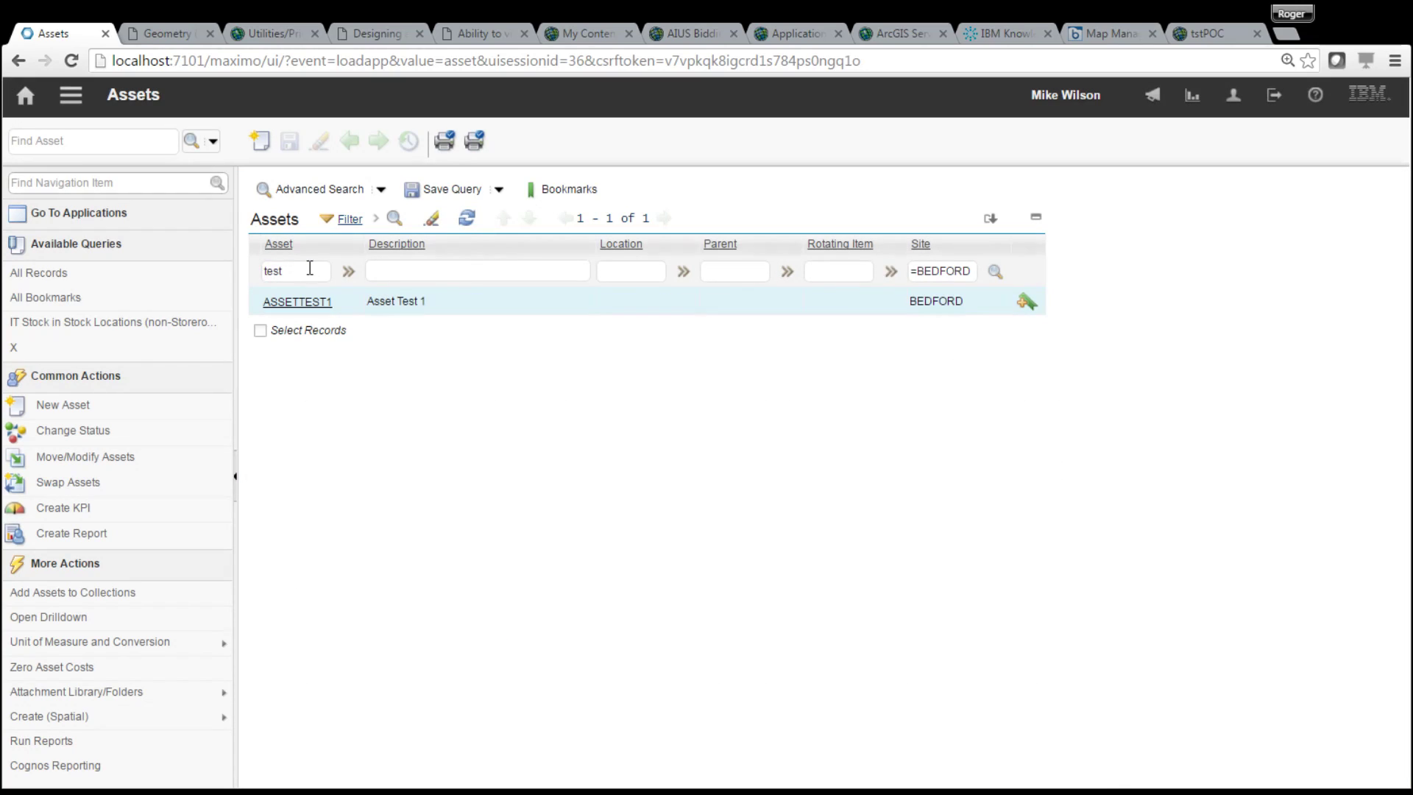
click(301, 301)
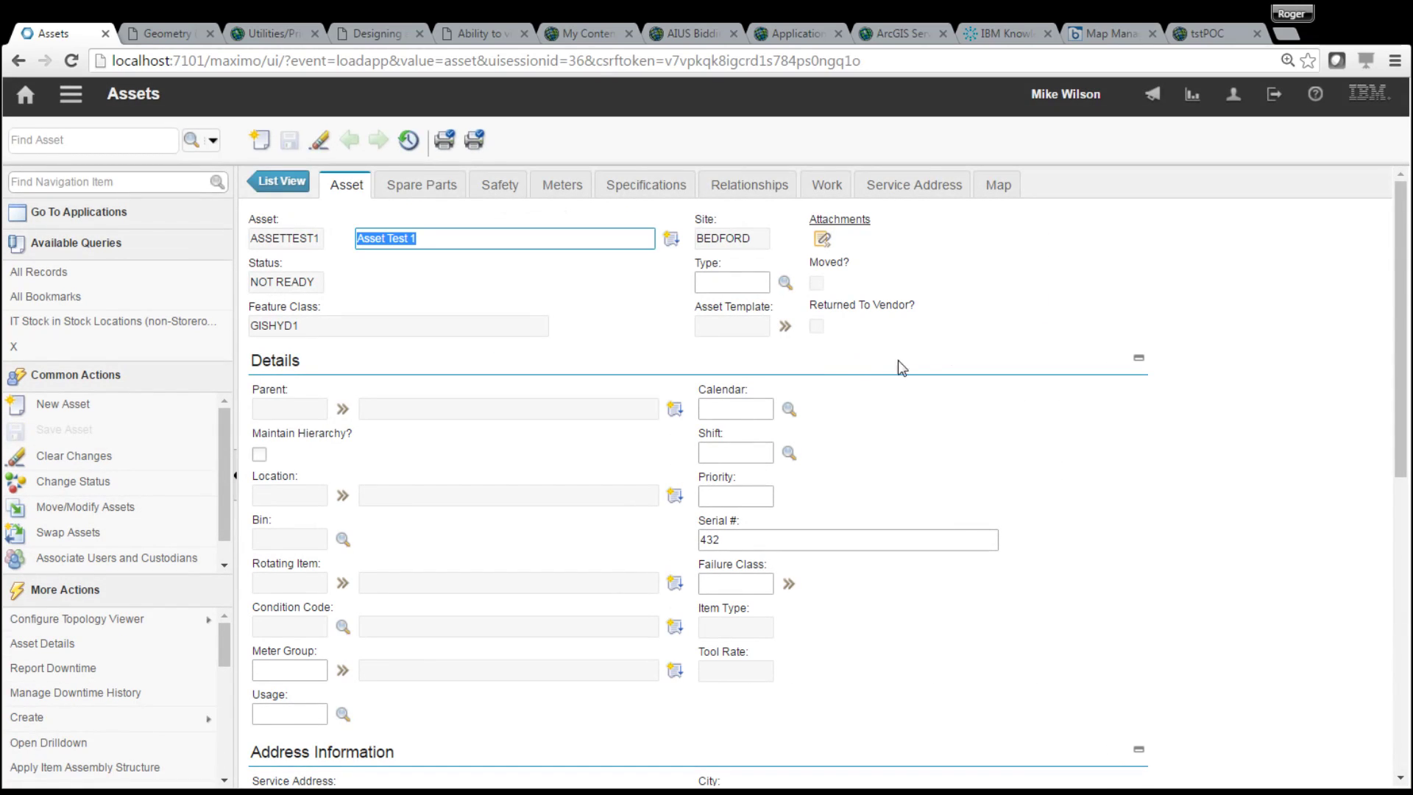
click(1005, 189)
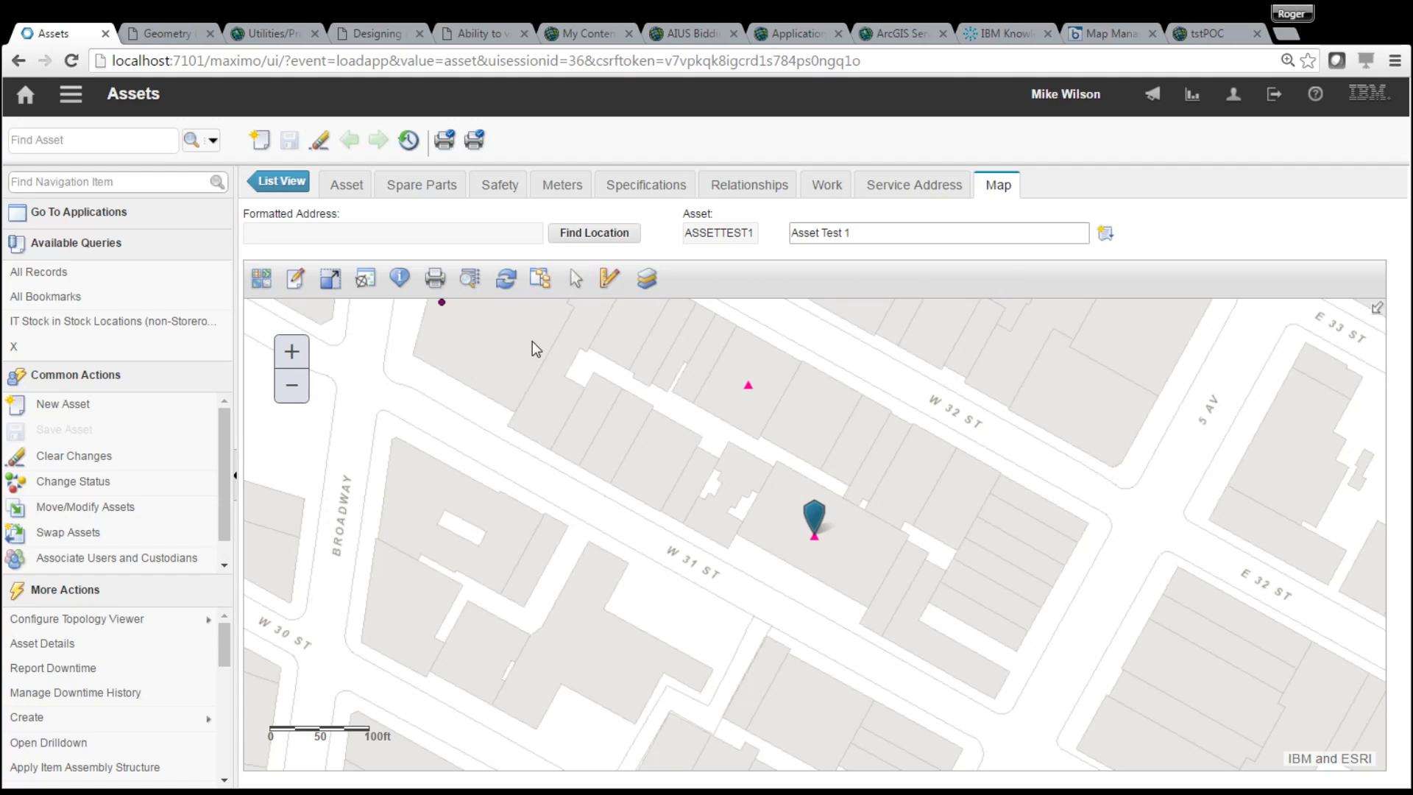
click(471, 278)
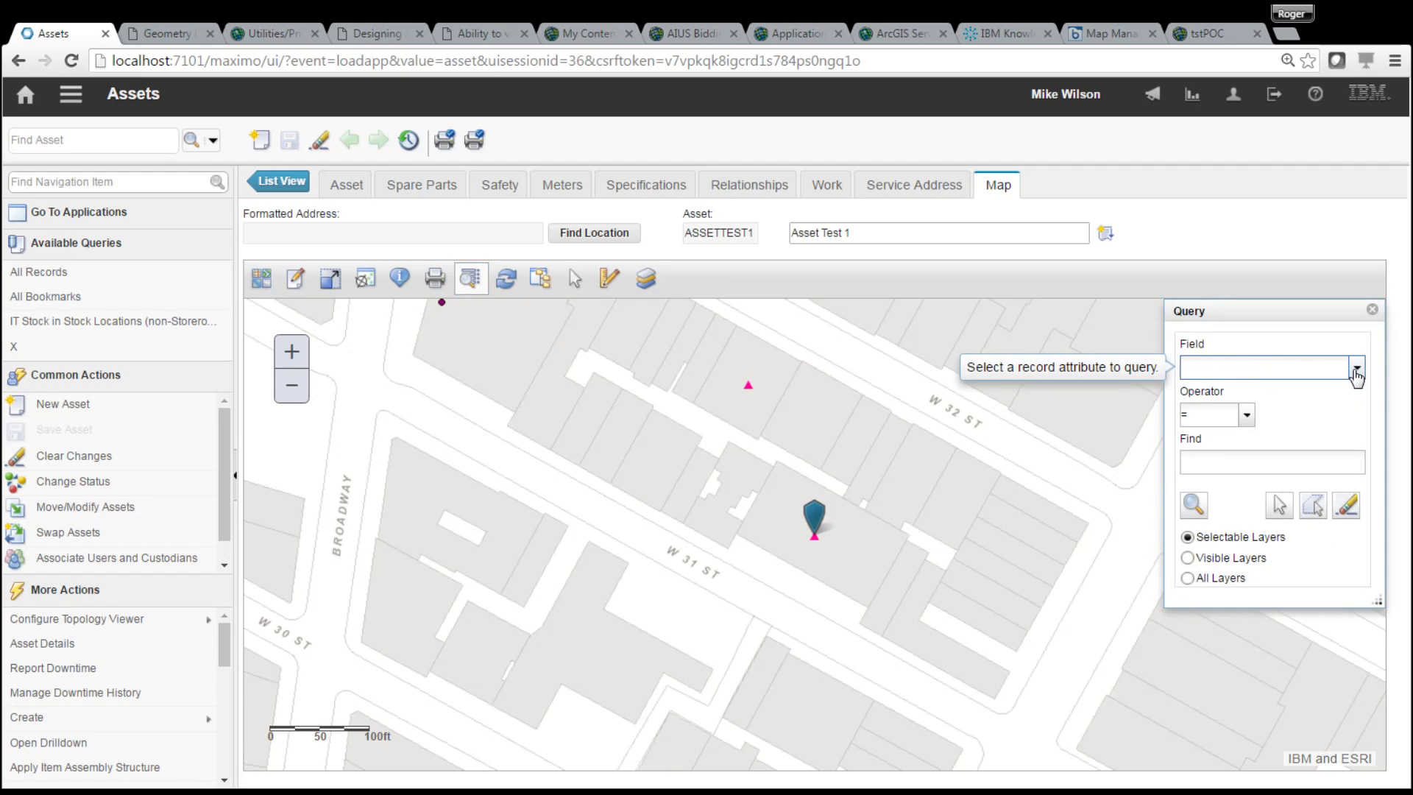
click(1356, 370)
drag(1362, 404, 1351, 758)
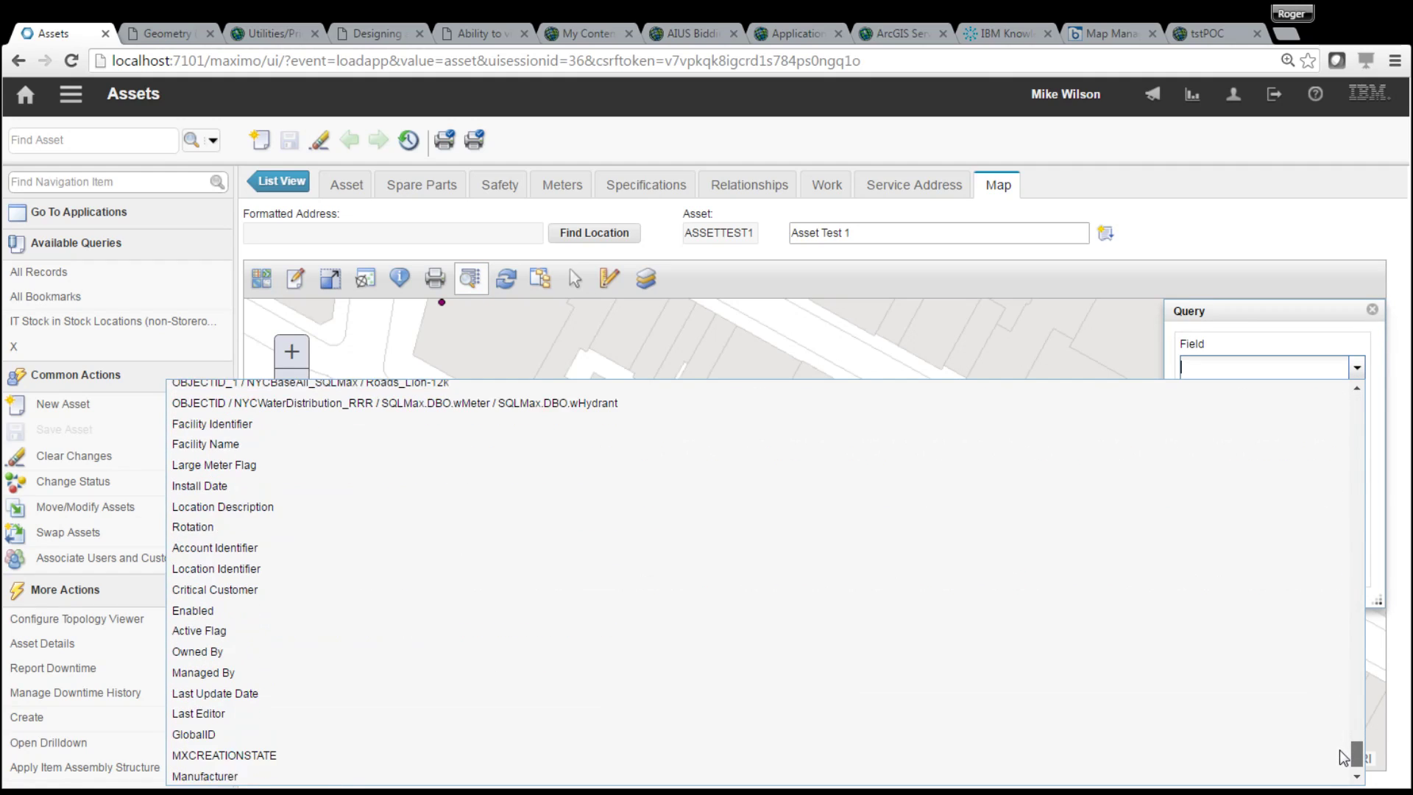
click(686, 412)
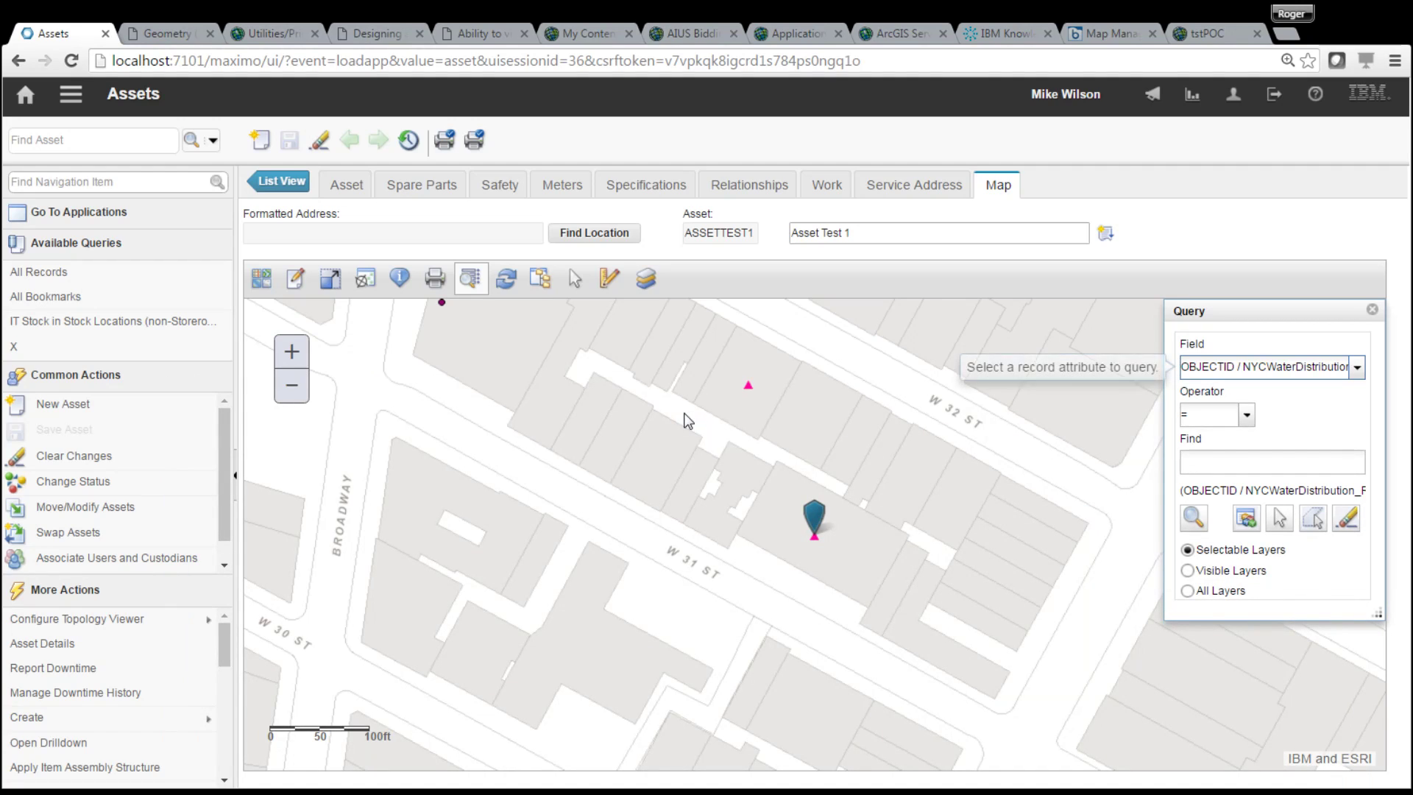
click(1247, 415)
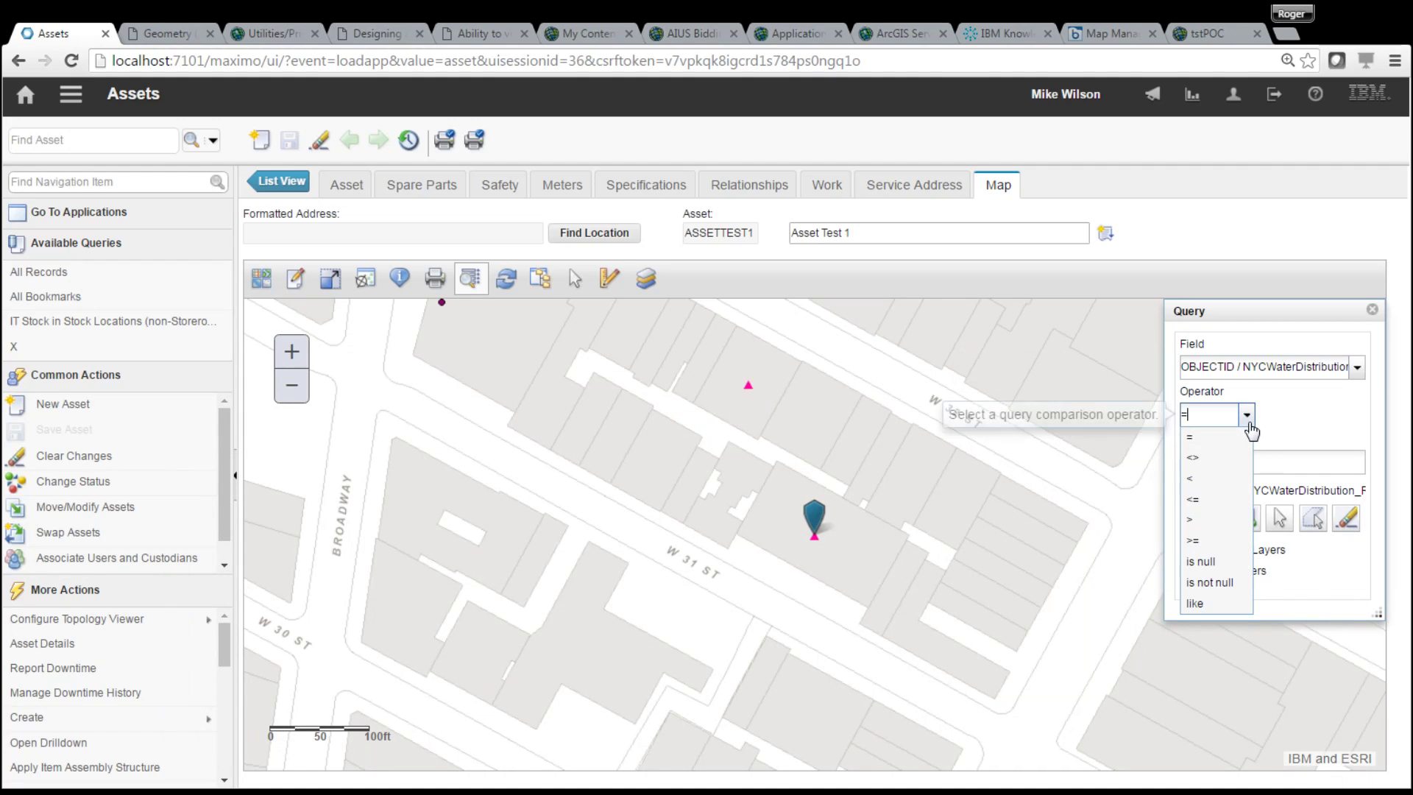
click(1211, 583)
click(1313, 465)
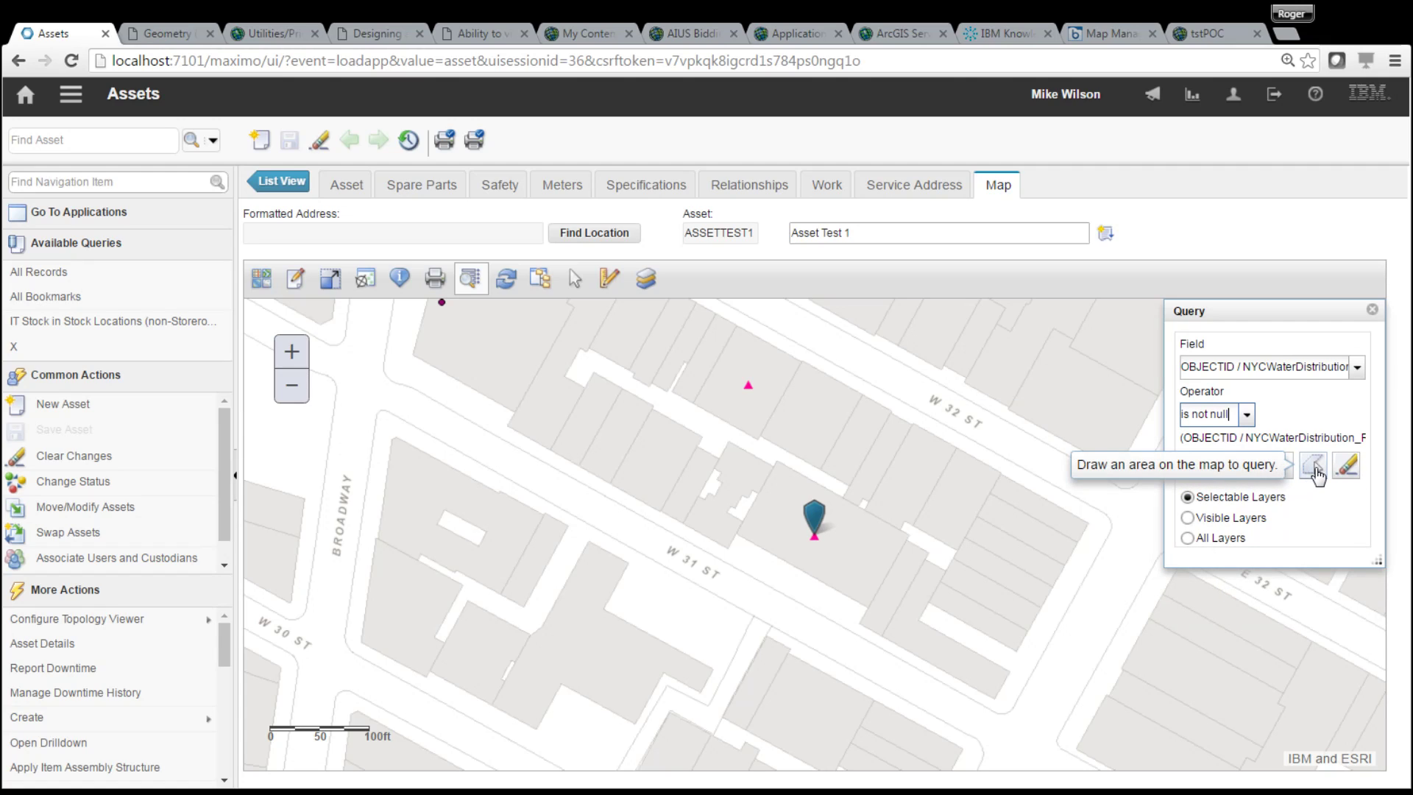
click(724, 566)
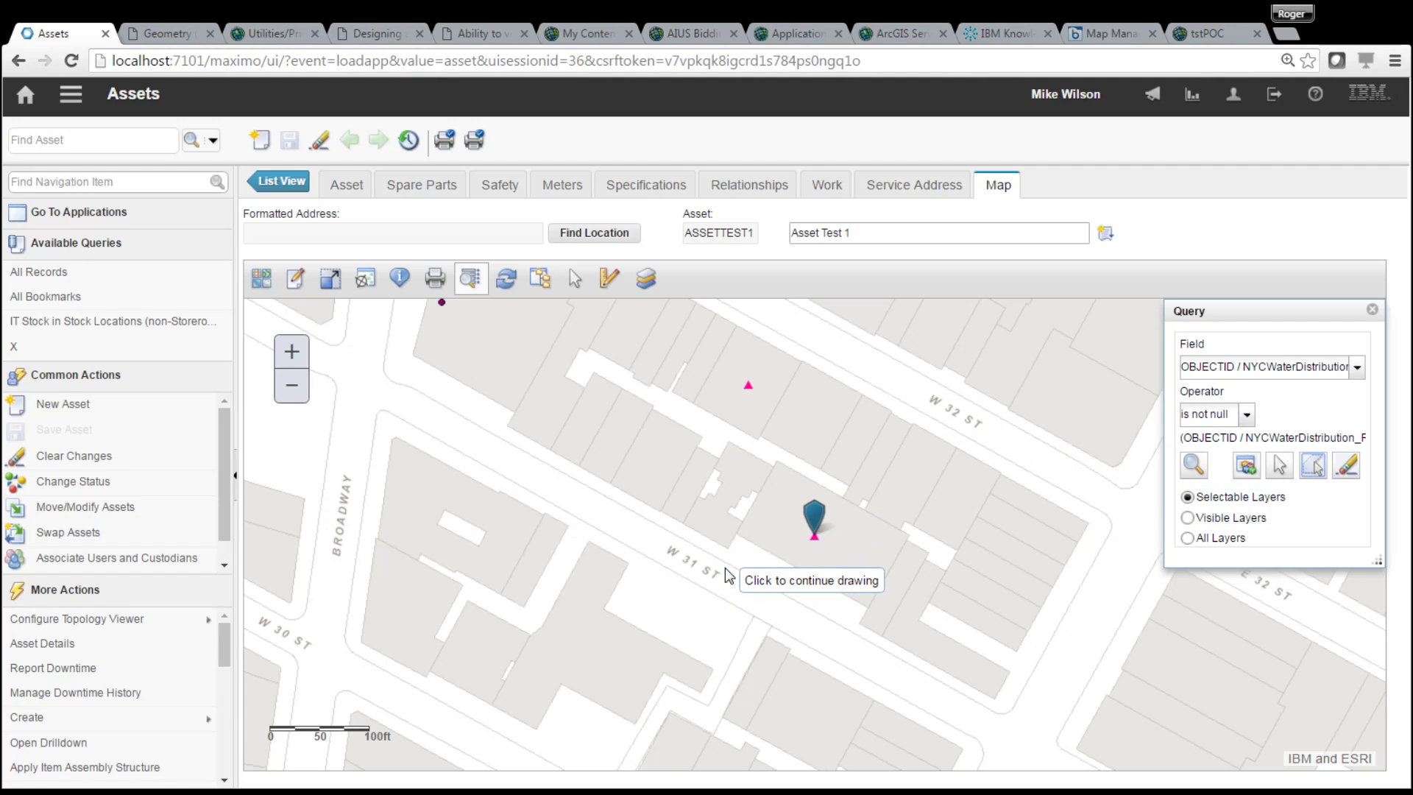
click(947, 564)
click(949, 468)
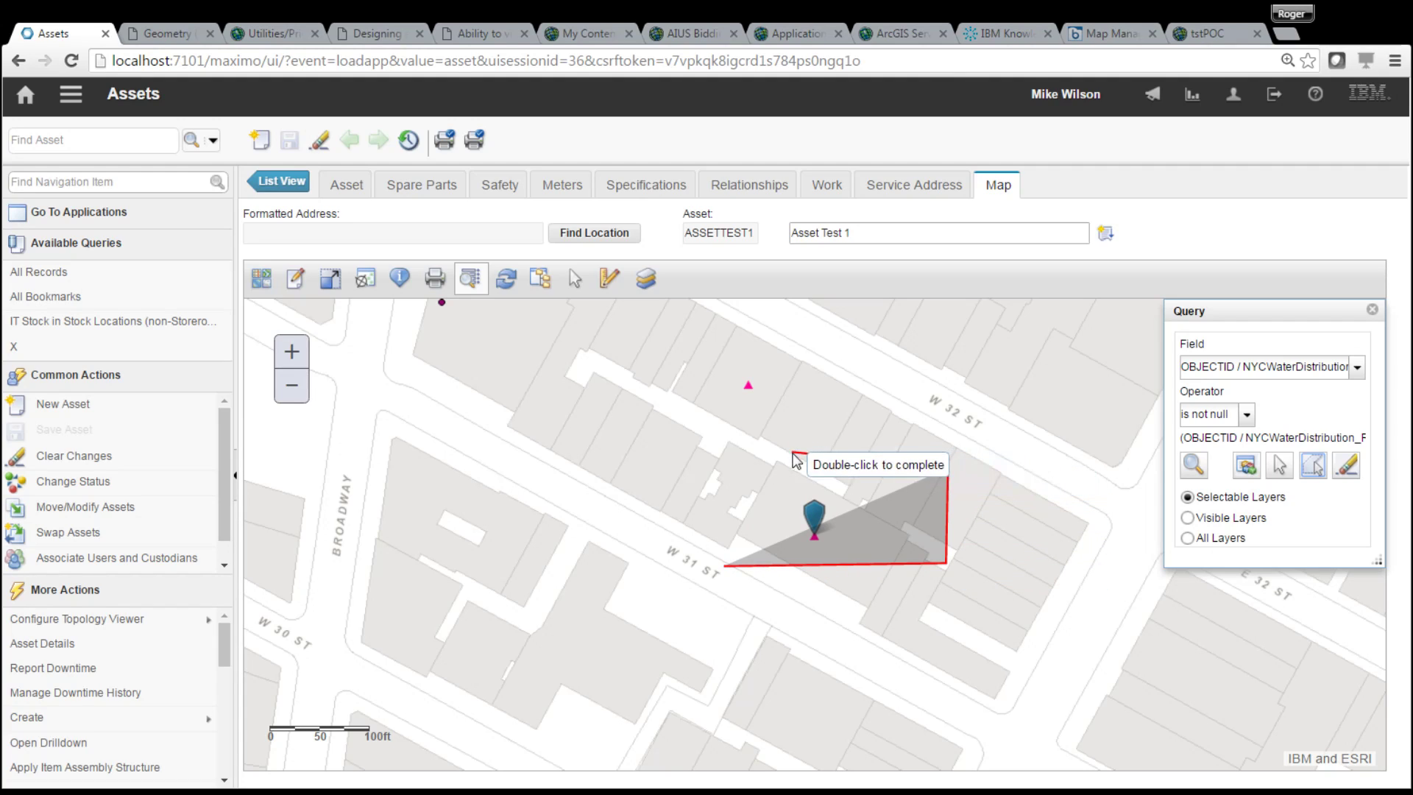
click(791, 452)
double_click(758, 511)
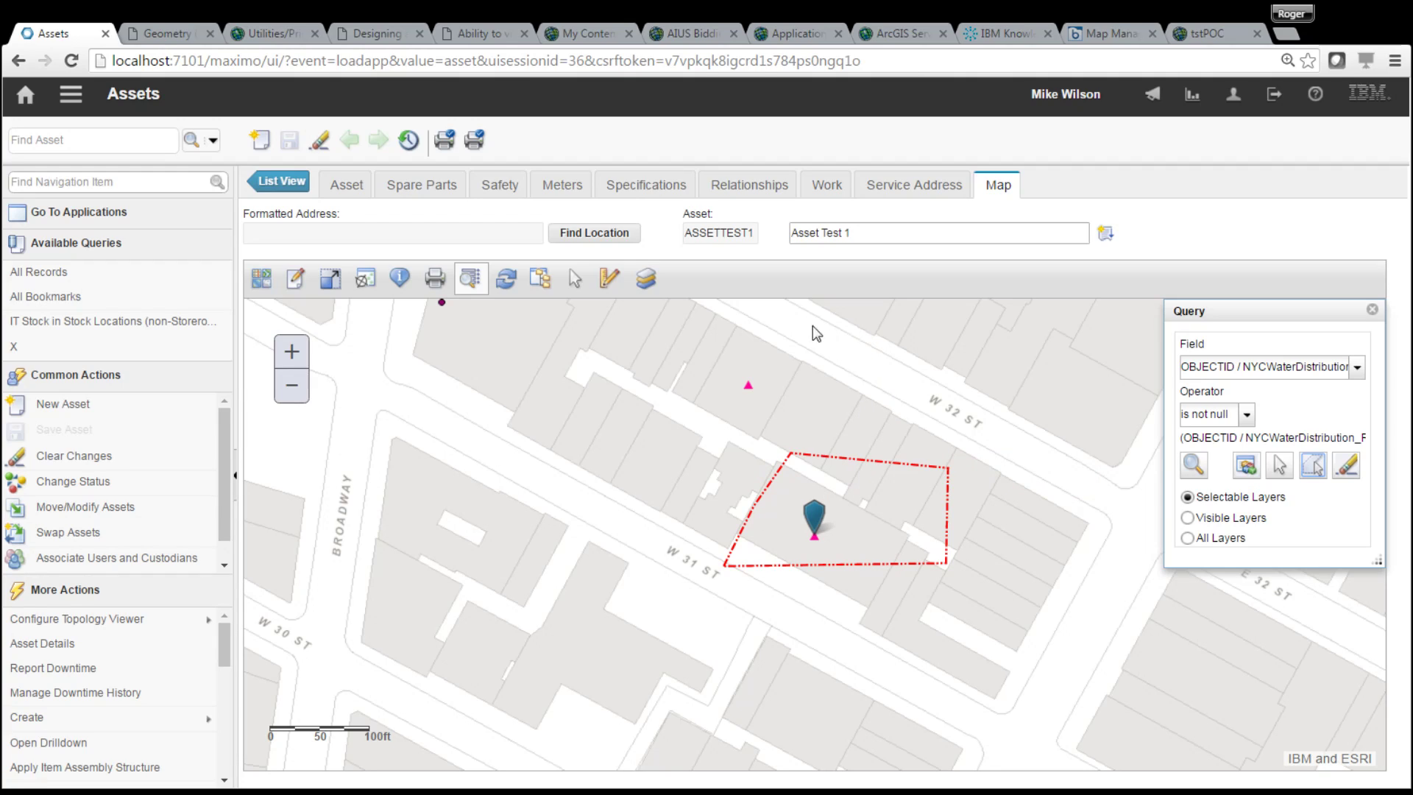
click(1313, 465)
click(670, 337)
click(855, 340)
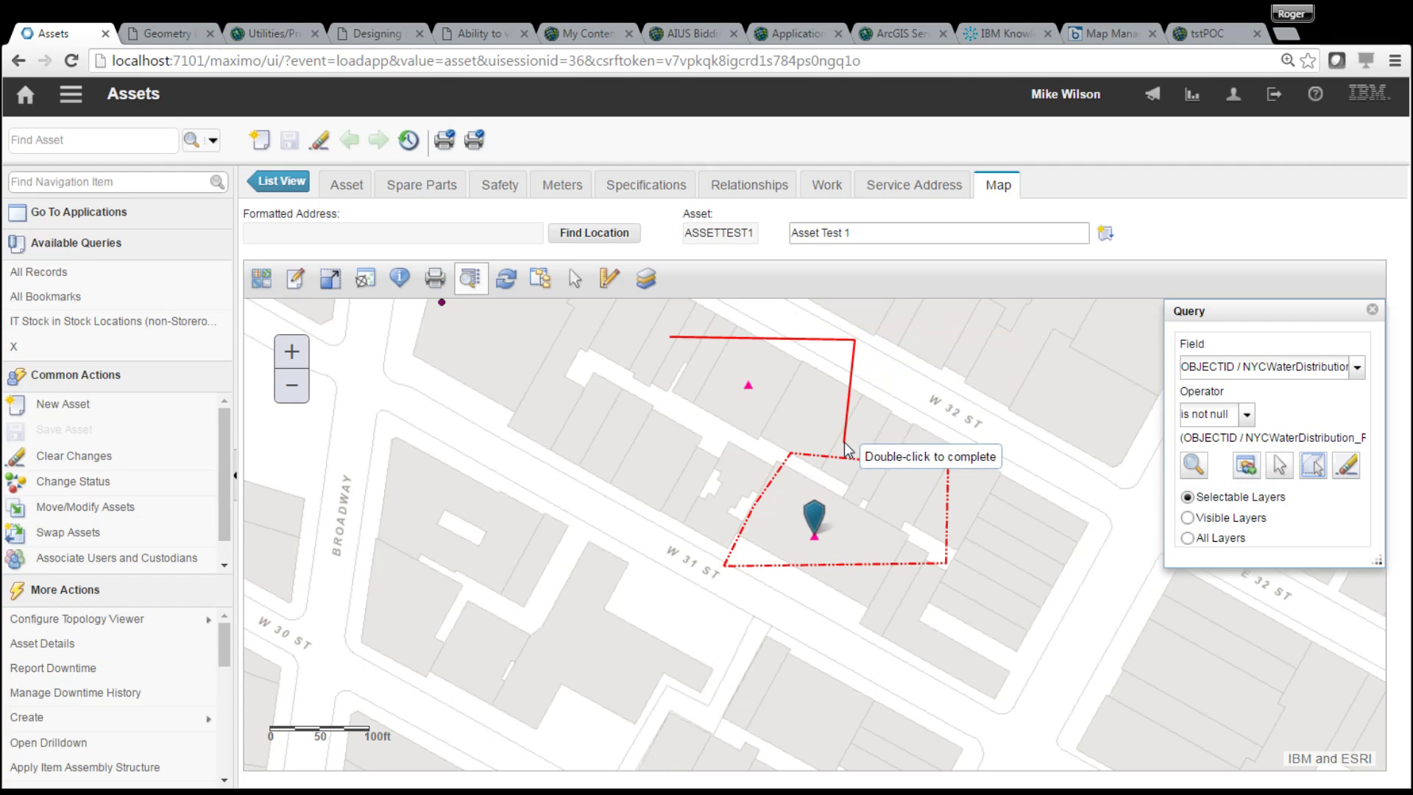
click(845, 420)
double_click(687, 421)
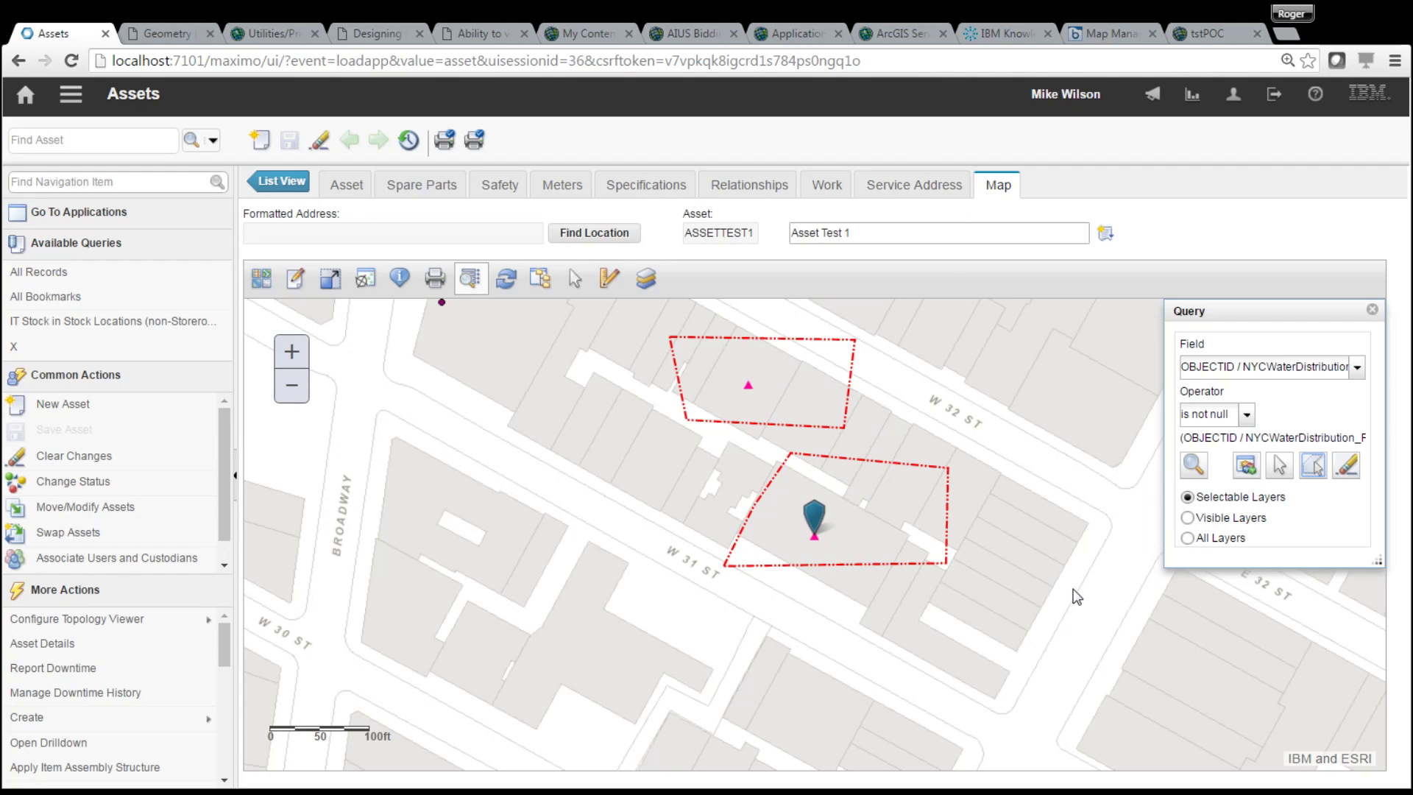
click(1194, 466)
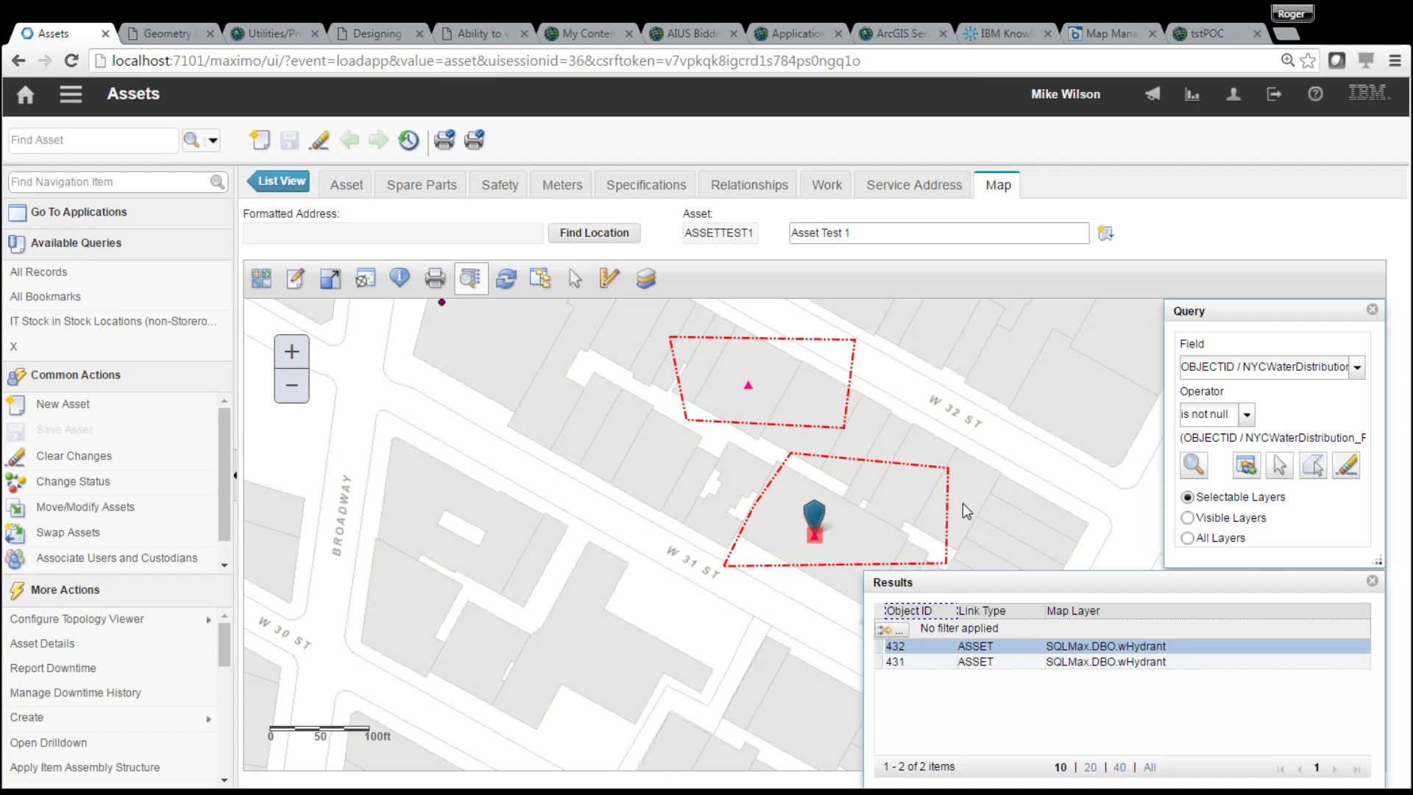
click(1373, 582)
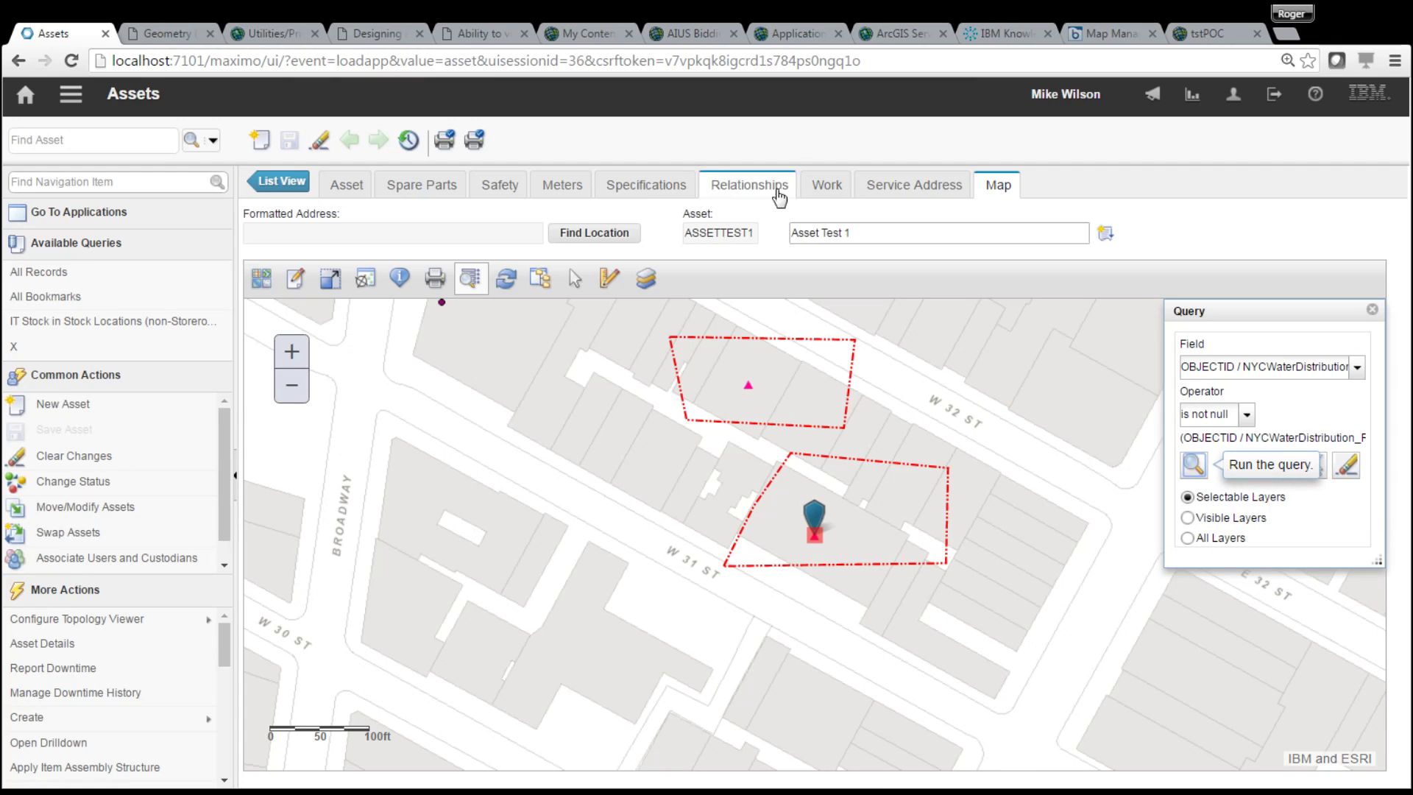
click(543, 277)
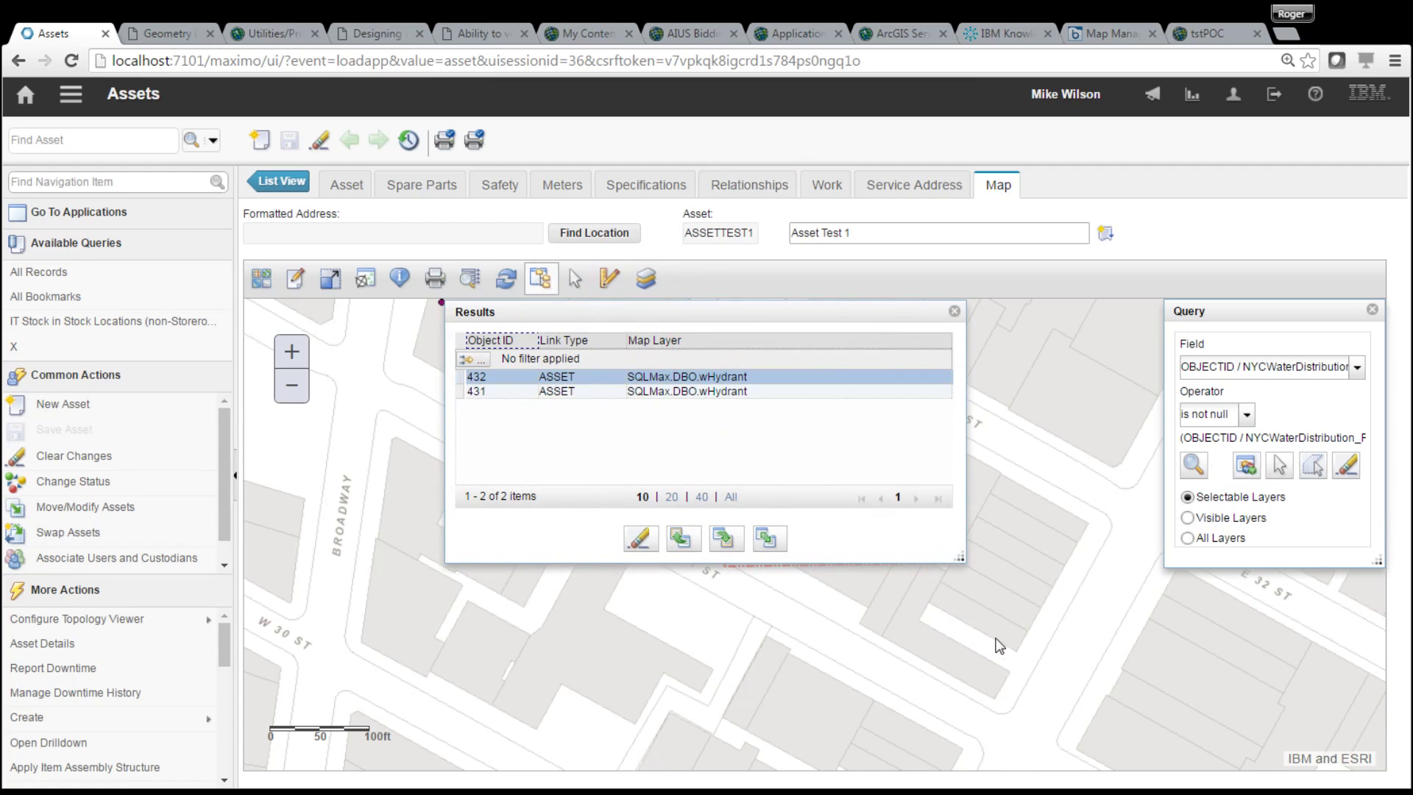
click(640, 539)
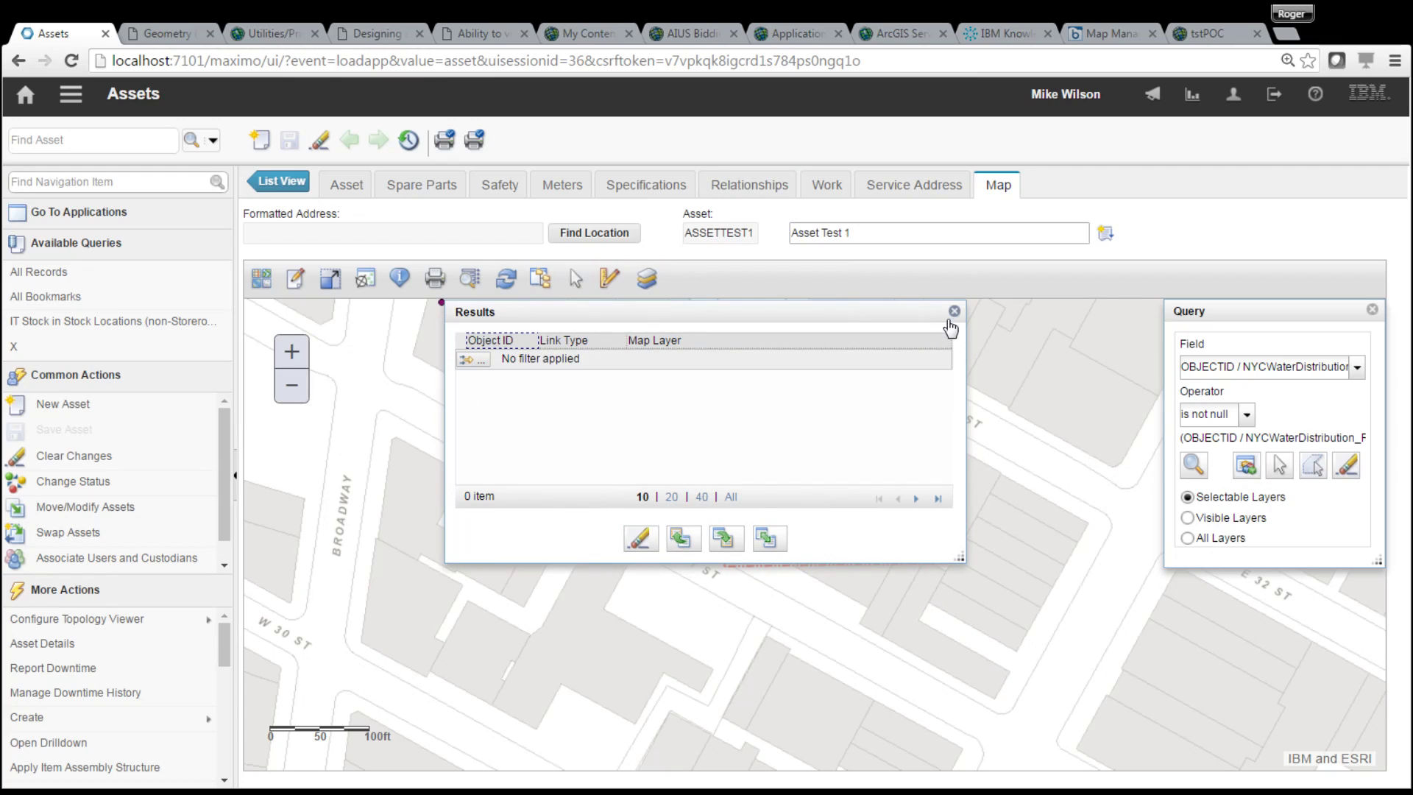
click(954, 310)
click(1350, 470)
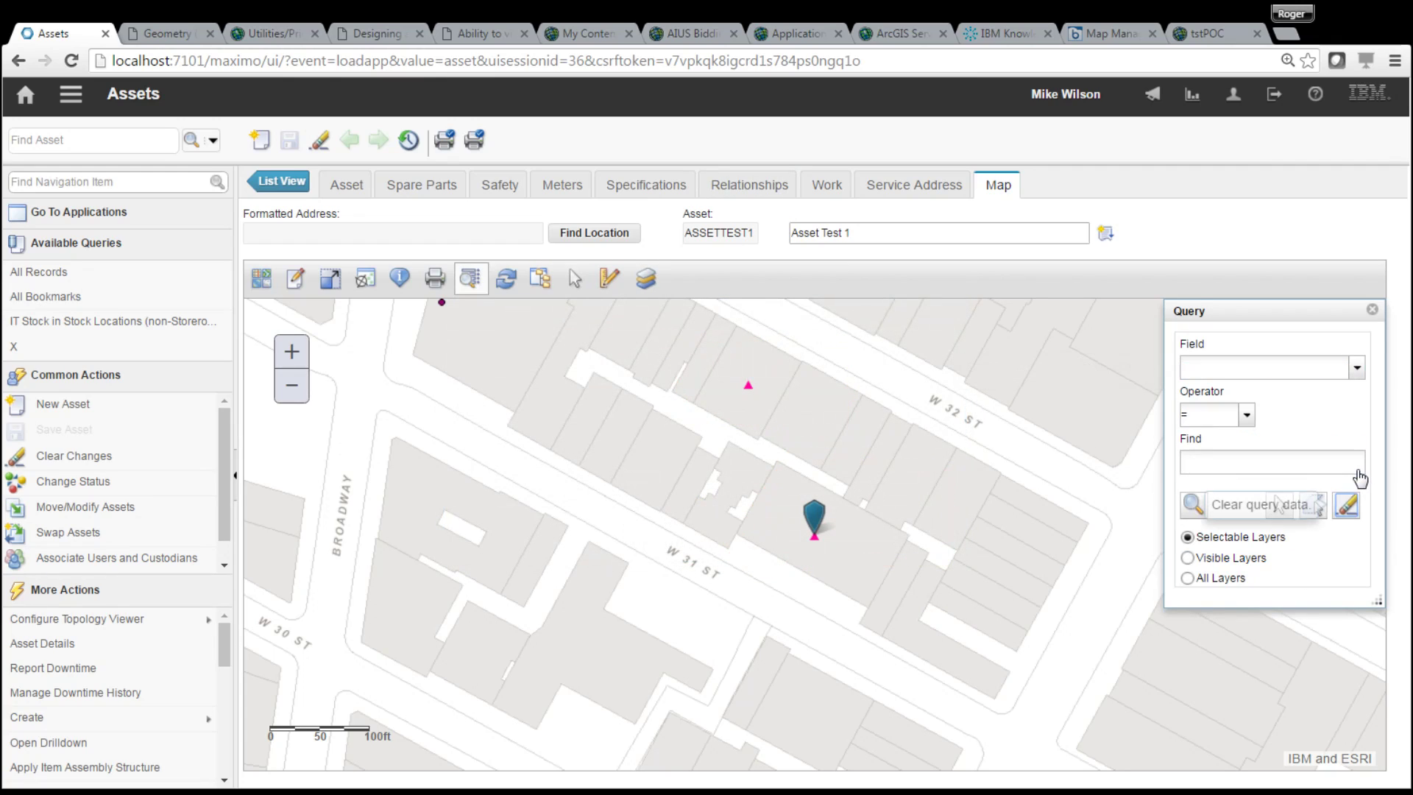
click(1372, 313)
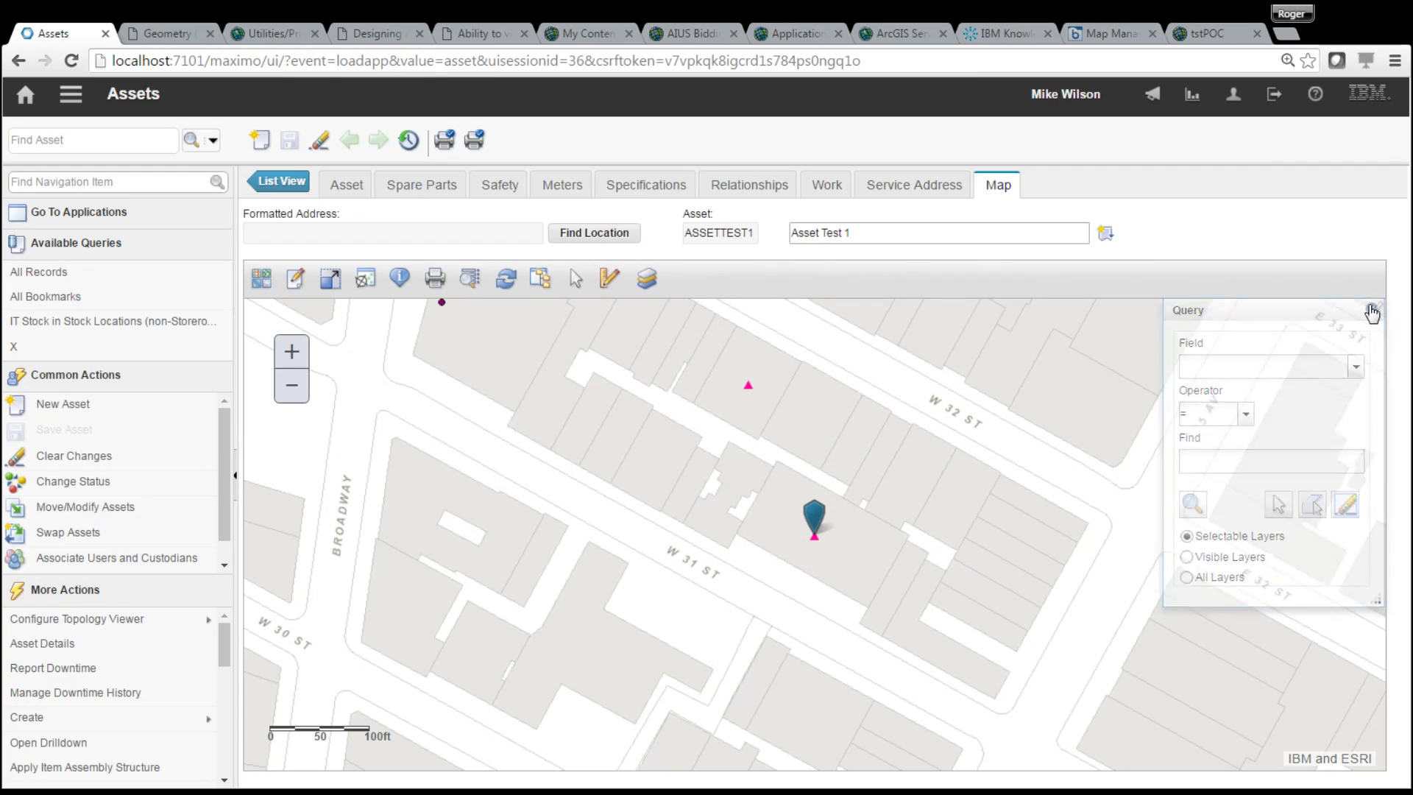
- Return to Map Manager, list all map records, and open MAP1's Services tab
click(71, 104)
mouse_move(74, 114)
click(309, 139)
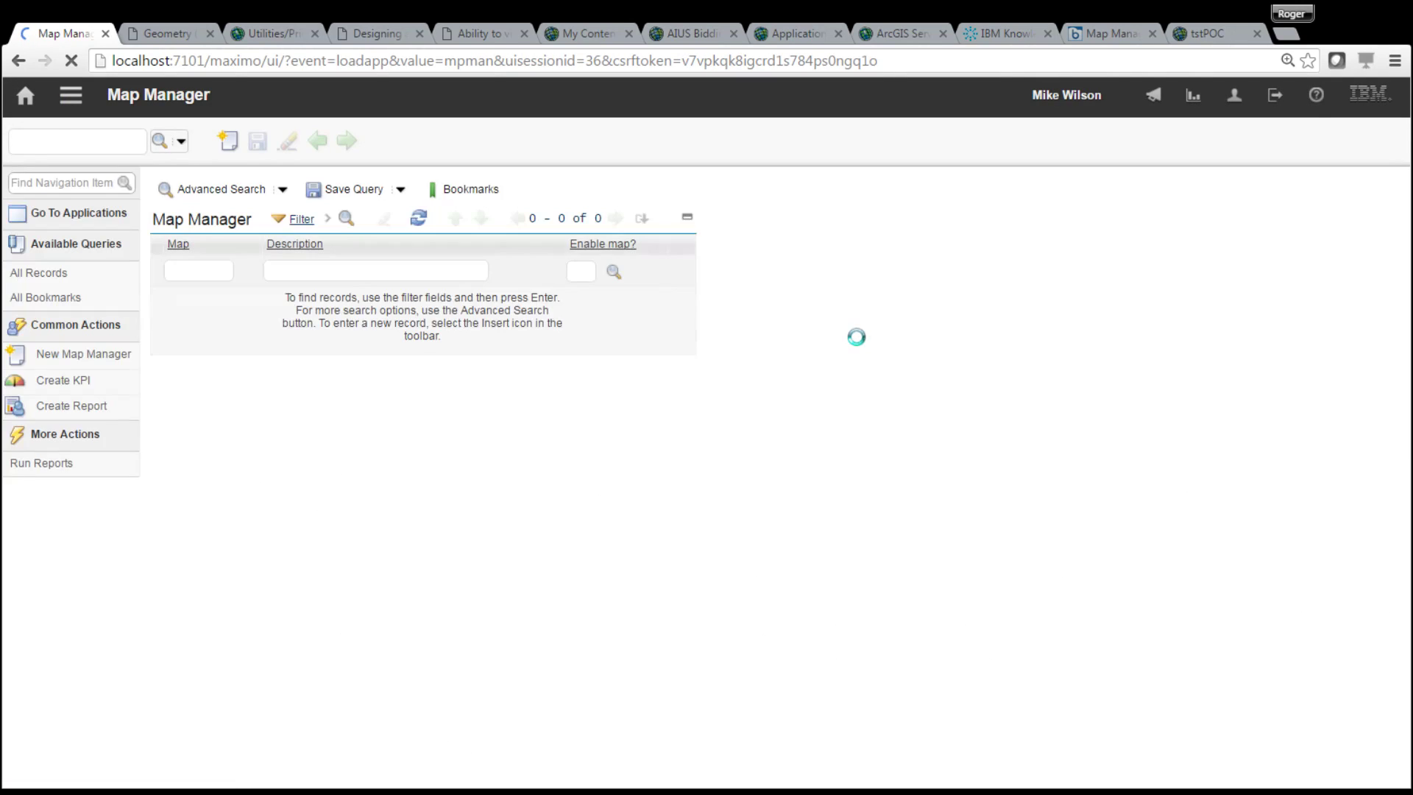
click(301, 271)
key(Return)
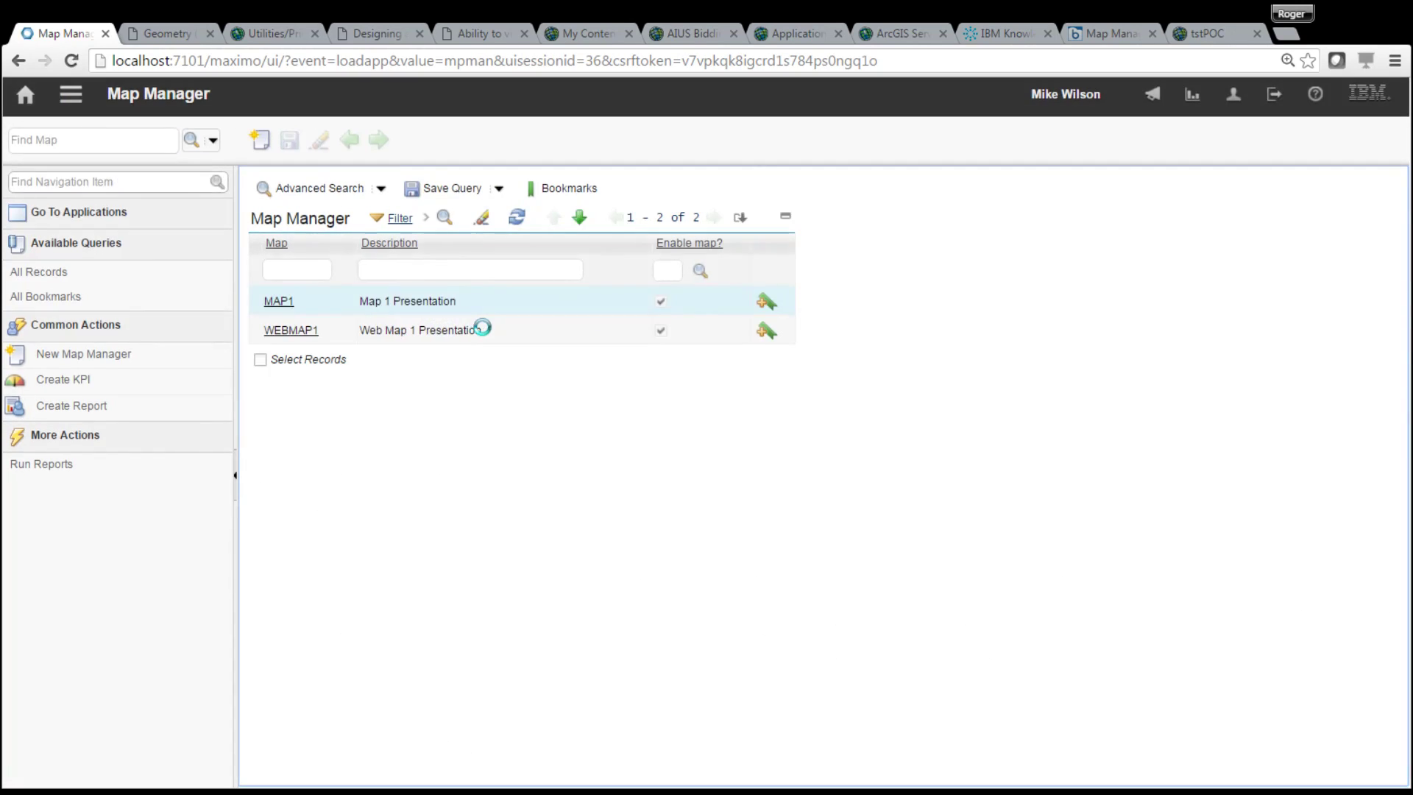
click(279, 301)
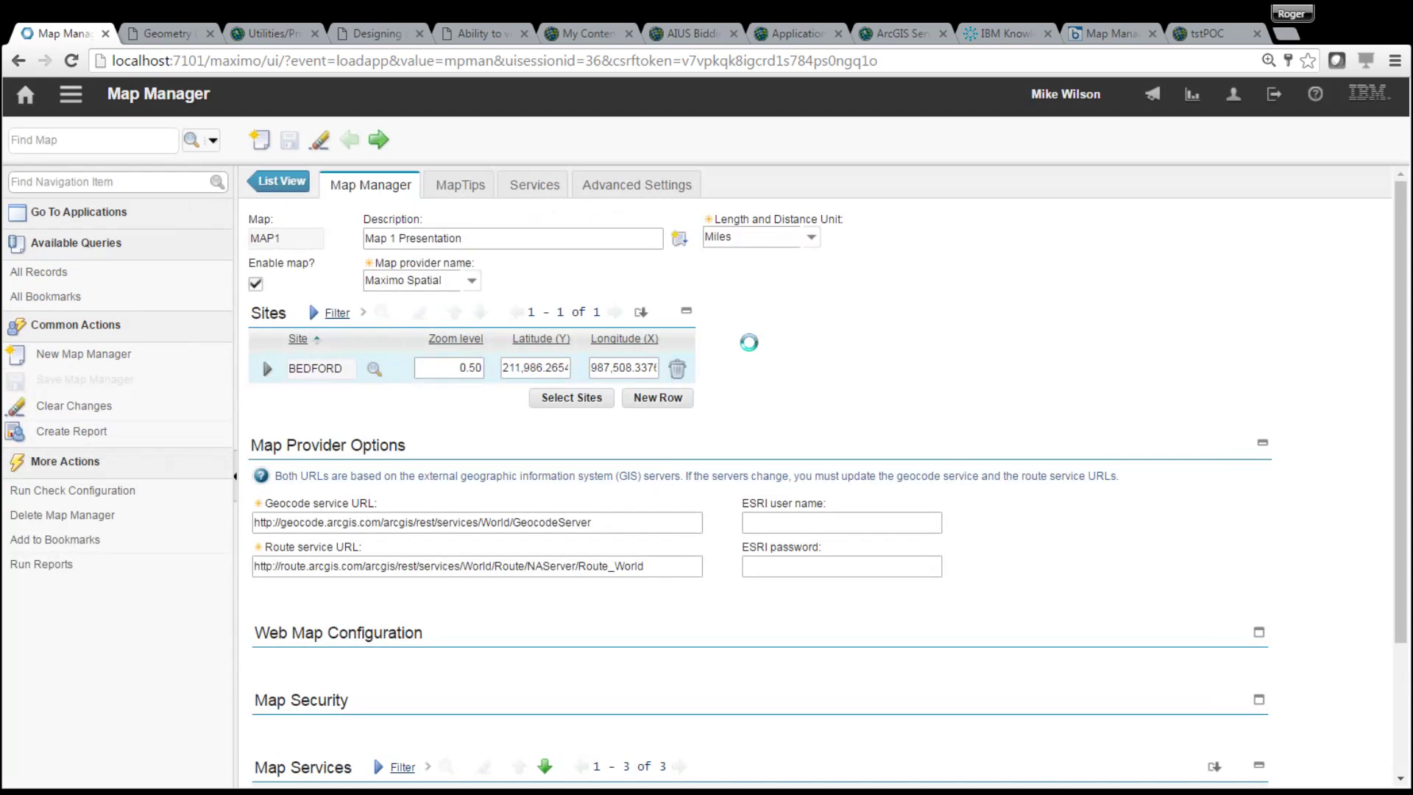
click(551, 188)
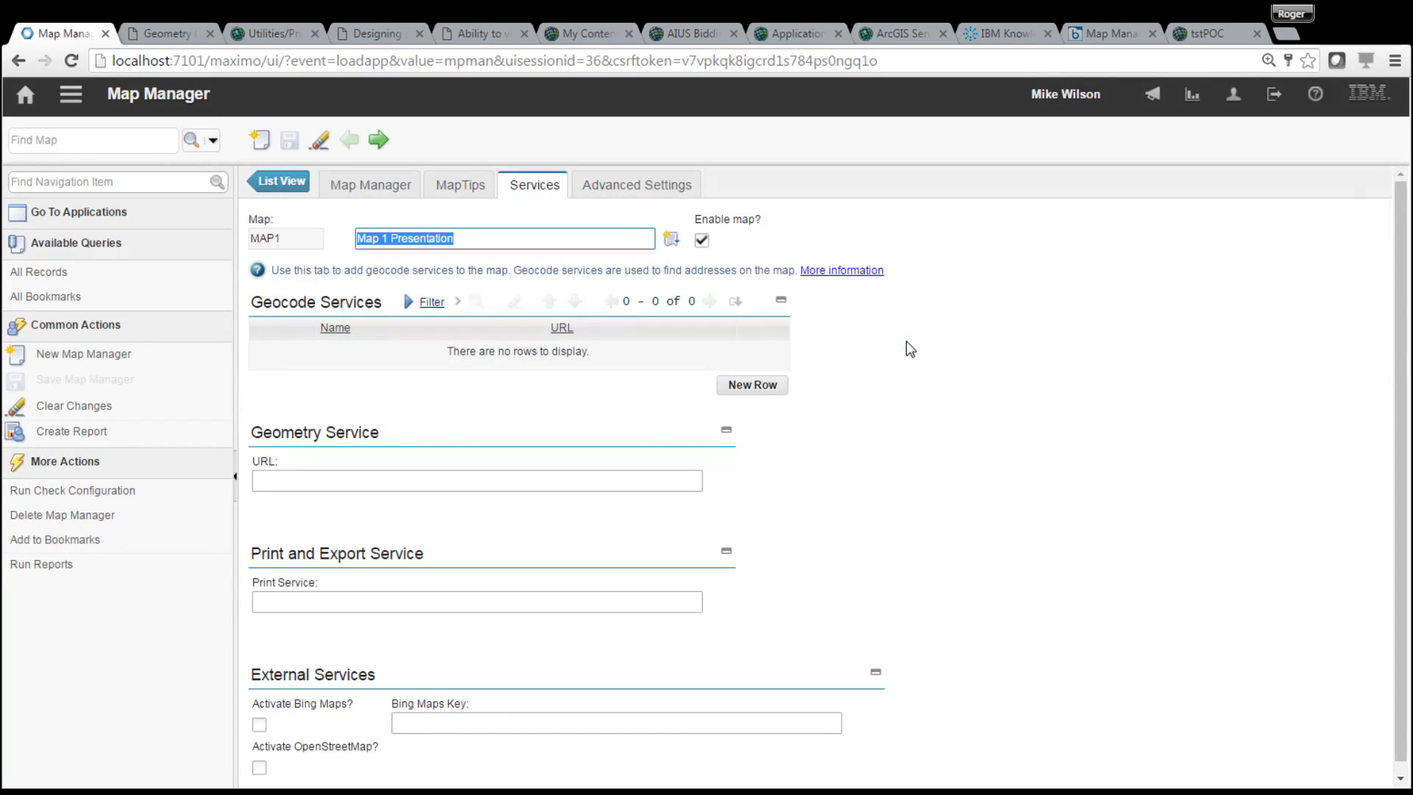
- Switch to the Geometry service page and select its GeometryServer web address
click(167, 34)
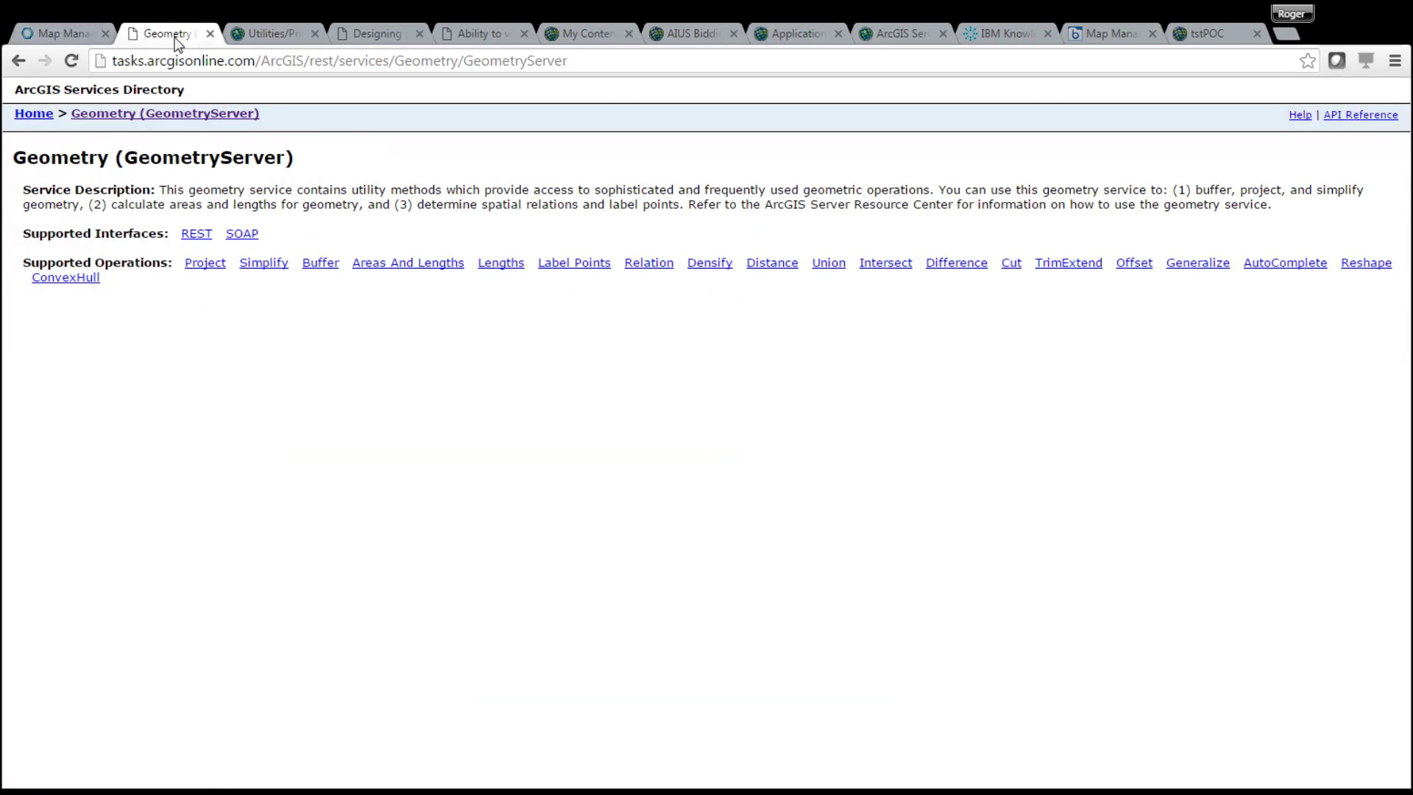
click(604, 66)
key(ctrl+c)
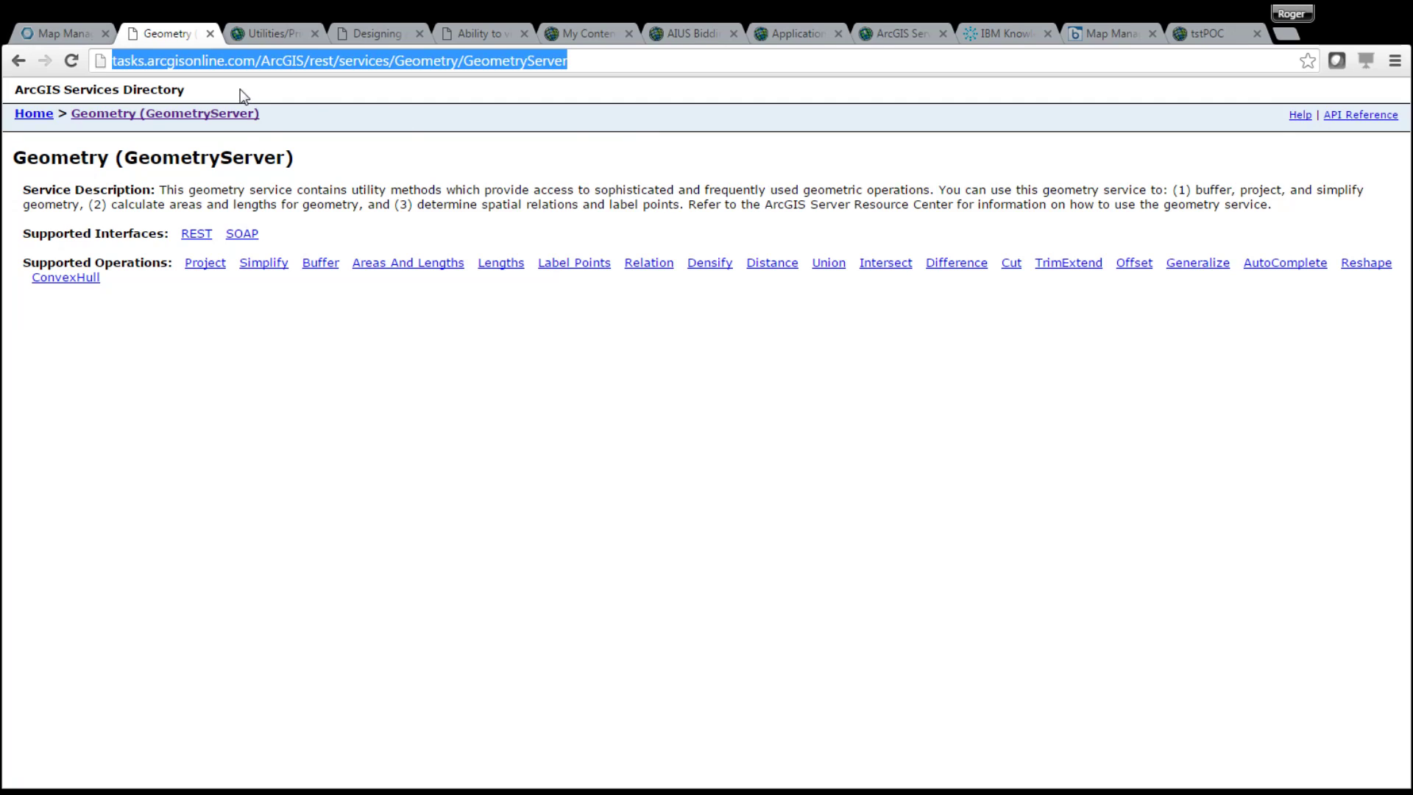
- Paste the GeometryServer address into MAP1's Geometry Service URL field and save
click(70, 36)
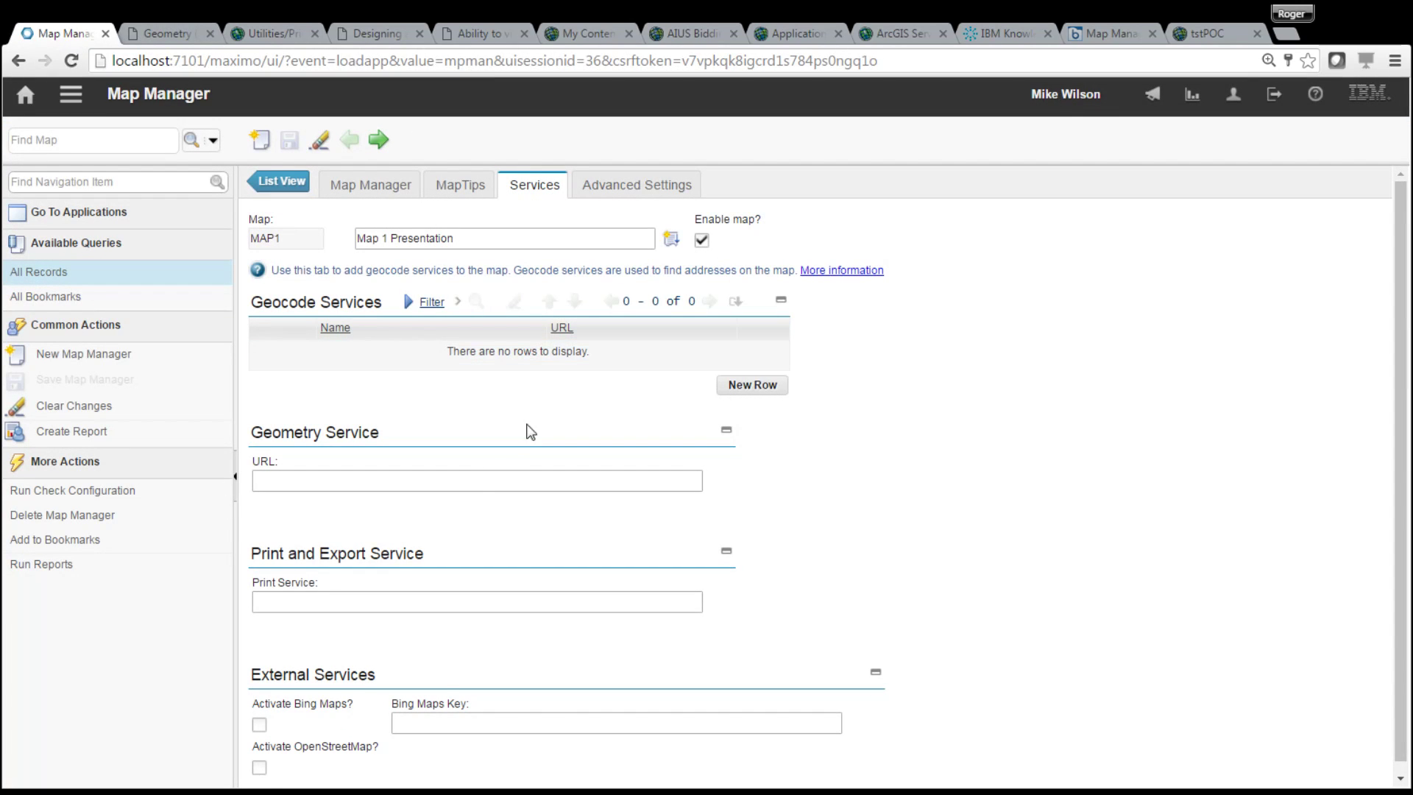
click(474, 479)
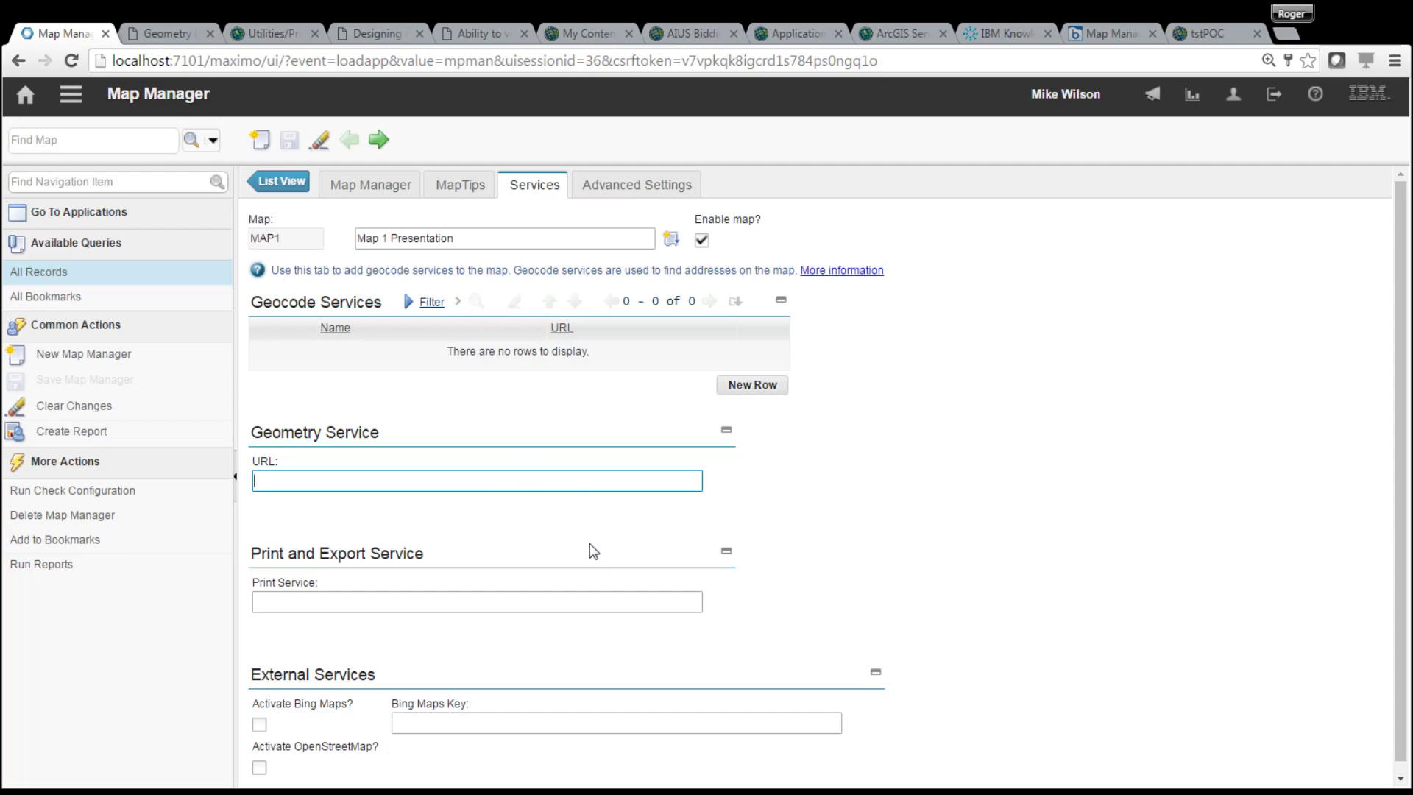
key(ctrl+v)
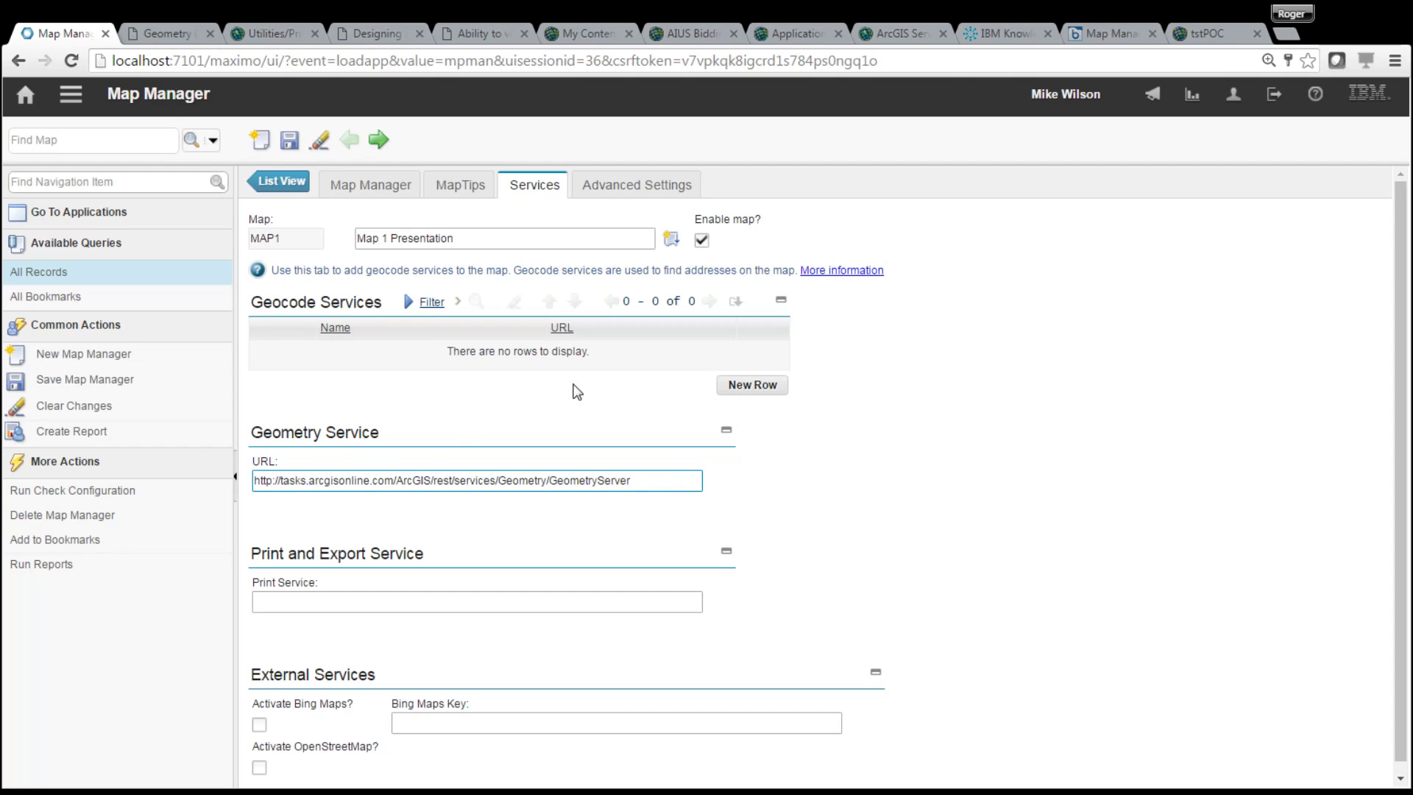
click(294, 144)
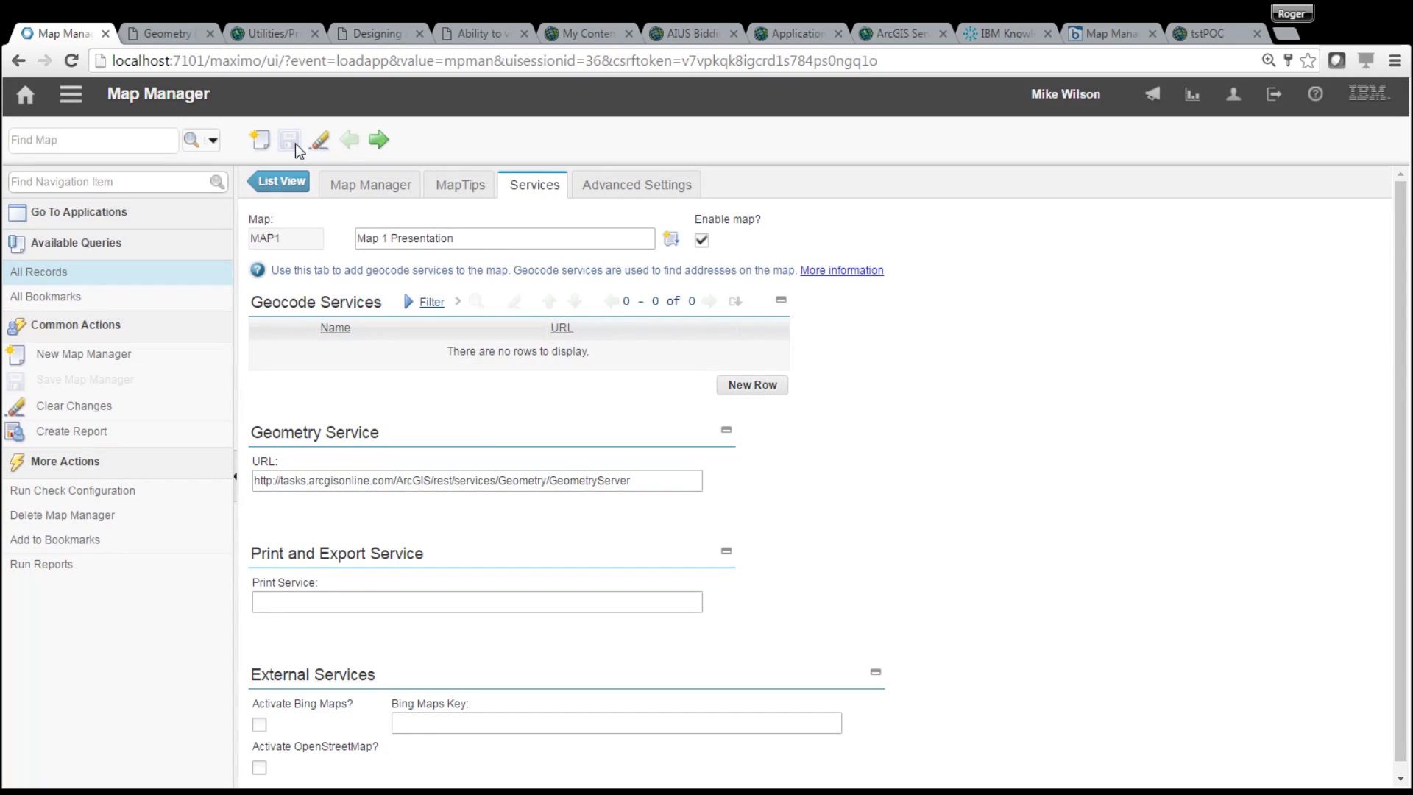
- Open the Assets application from recent applications and start filtering by asset number
click(72, 96)
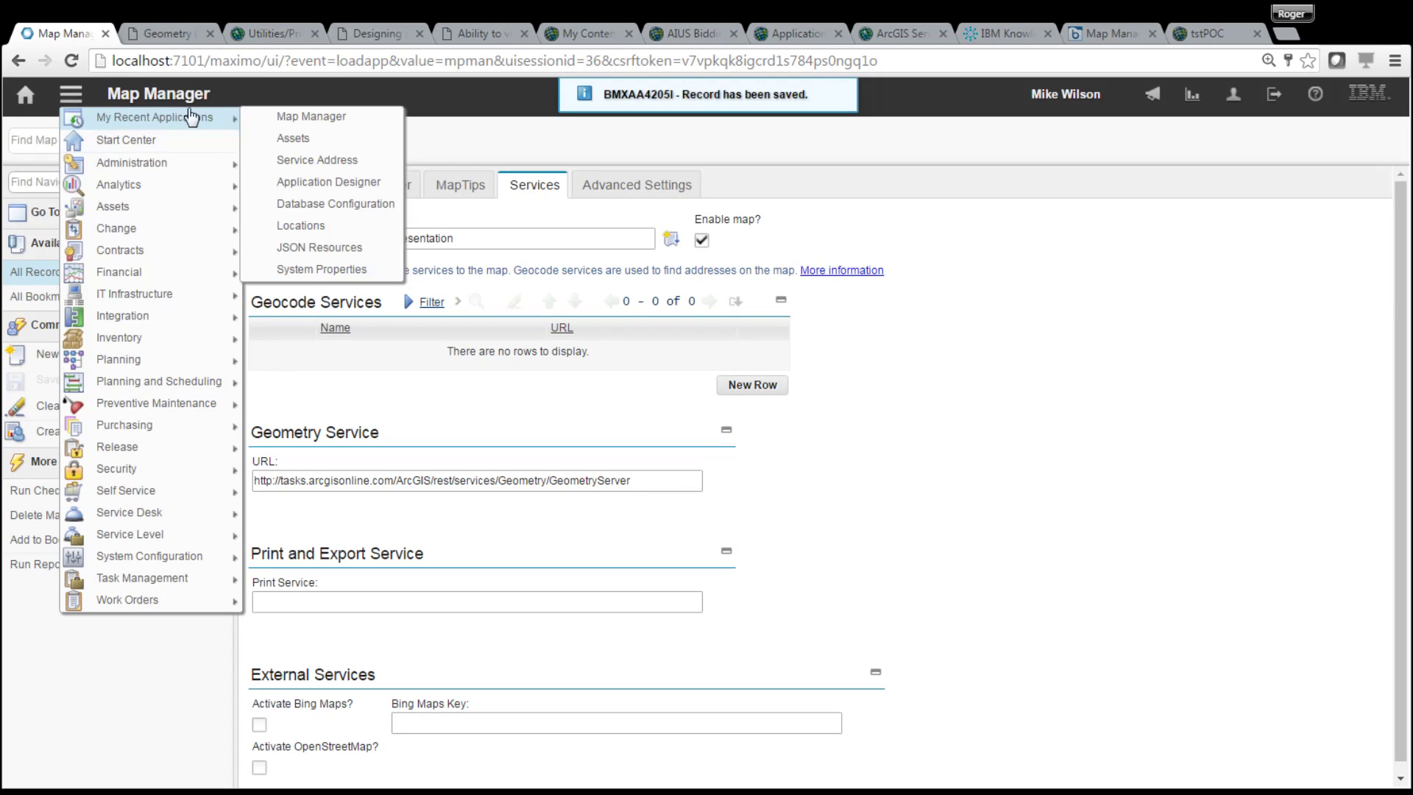
click(319, 120)
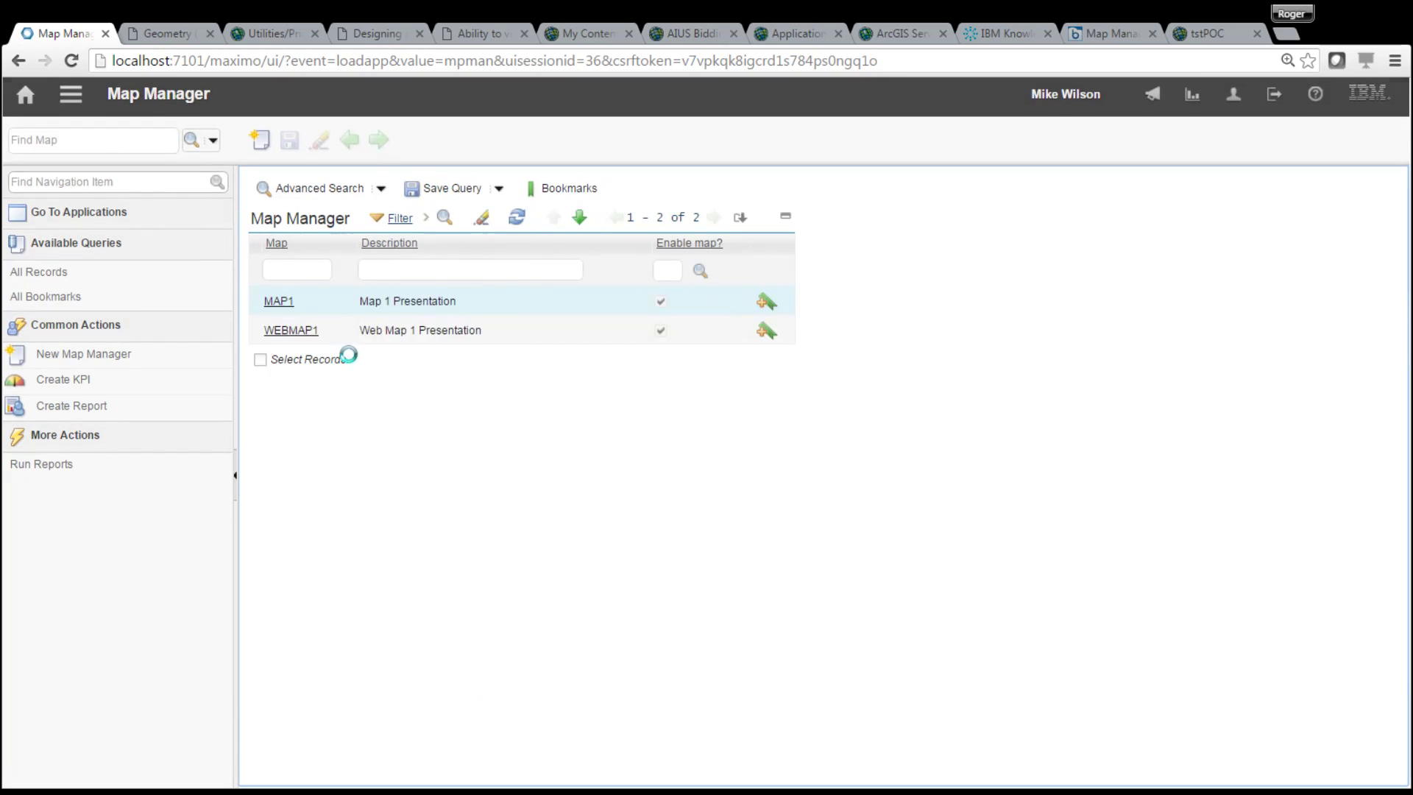
click(71, 94)
mouse_move(162, 116)
click(280, 139)
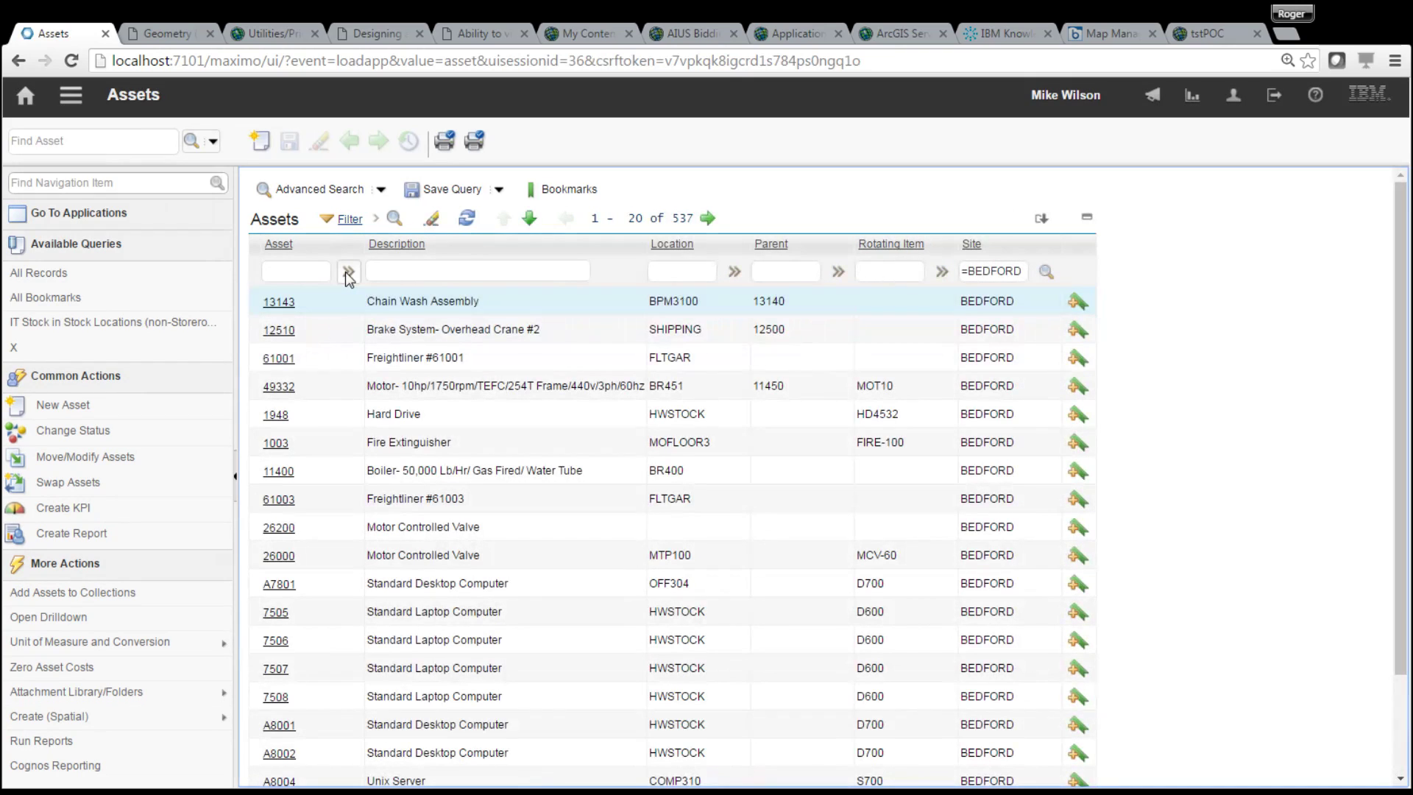
click(297, 272)
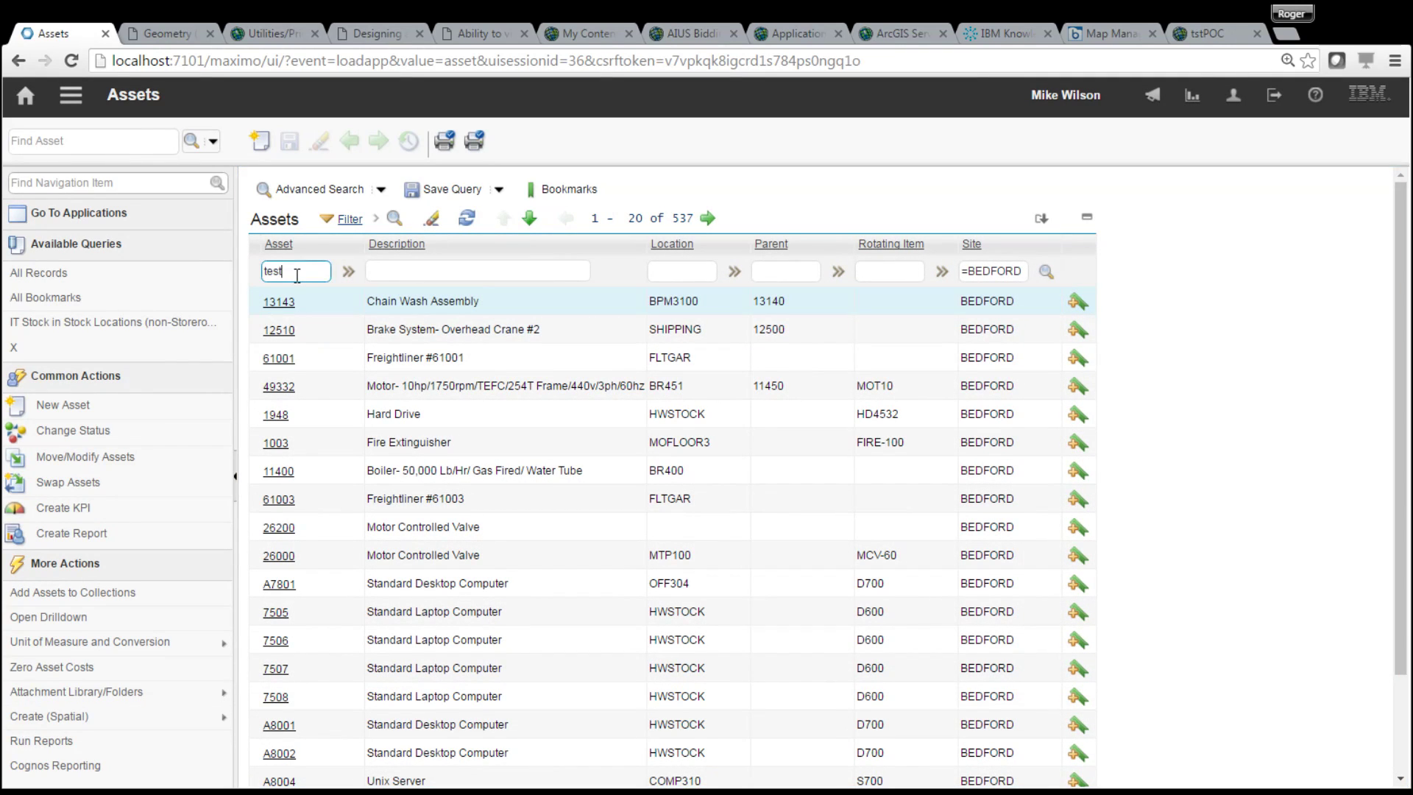
- Filter assets by 'test', open ASSETTEST1, and show its location map
text(test)
key(Return)
click(300, 305)
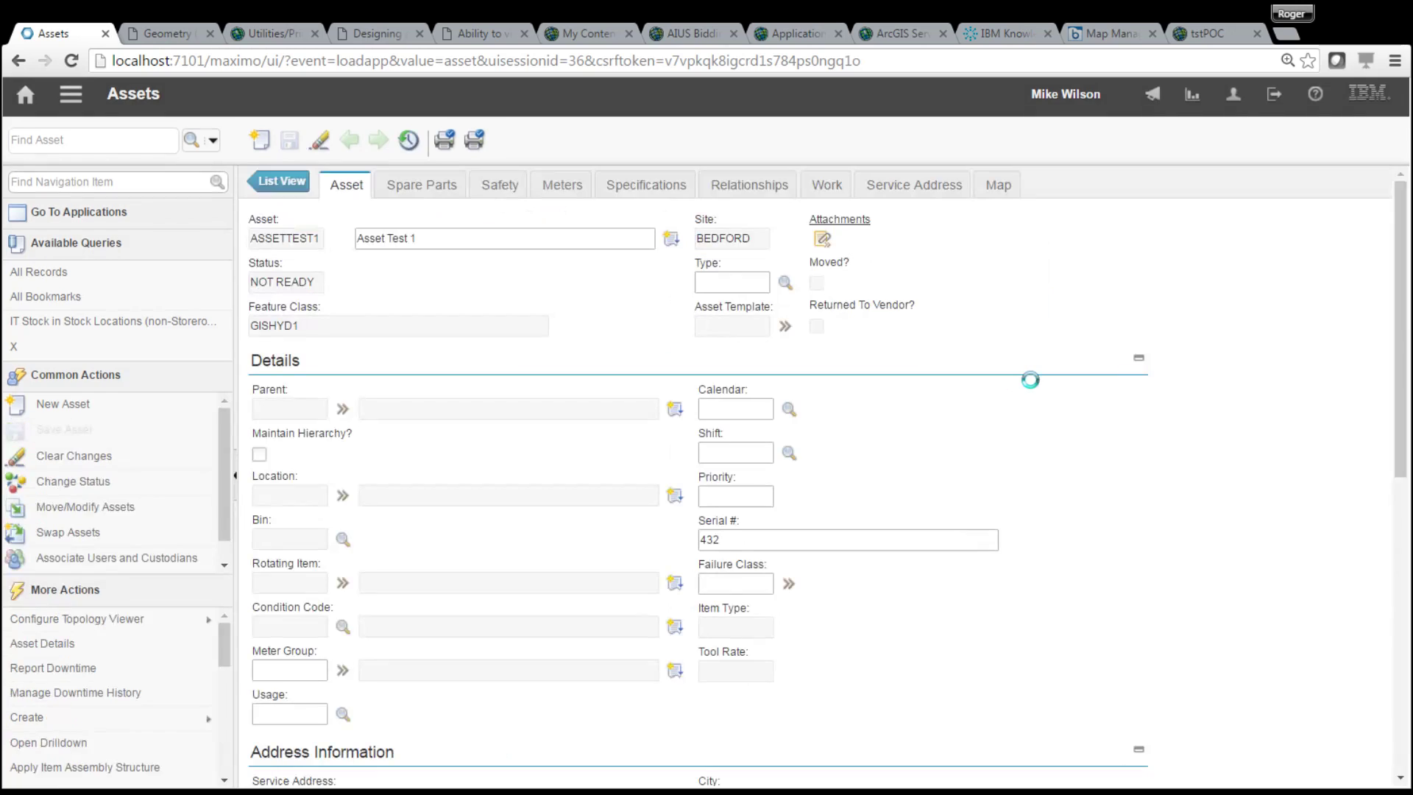
click(1001, 187)
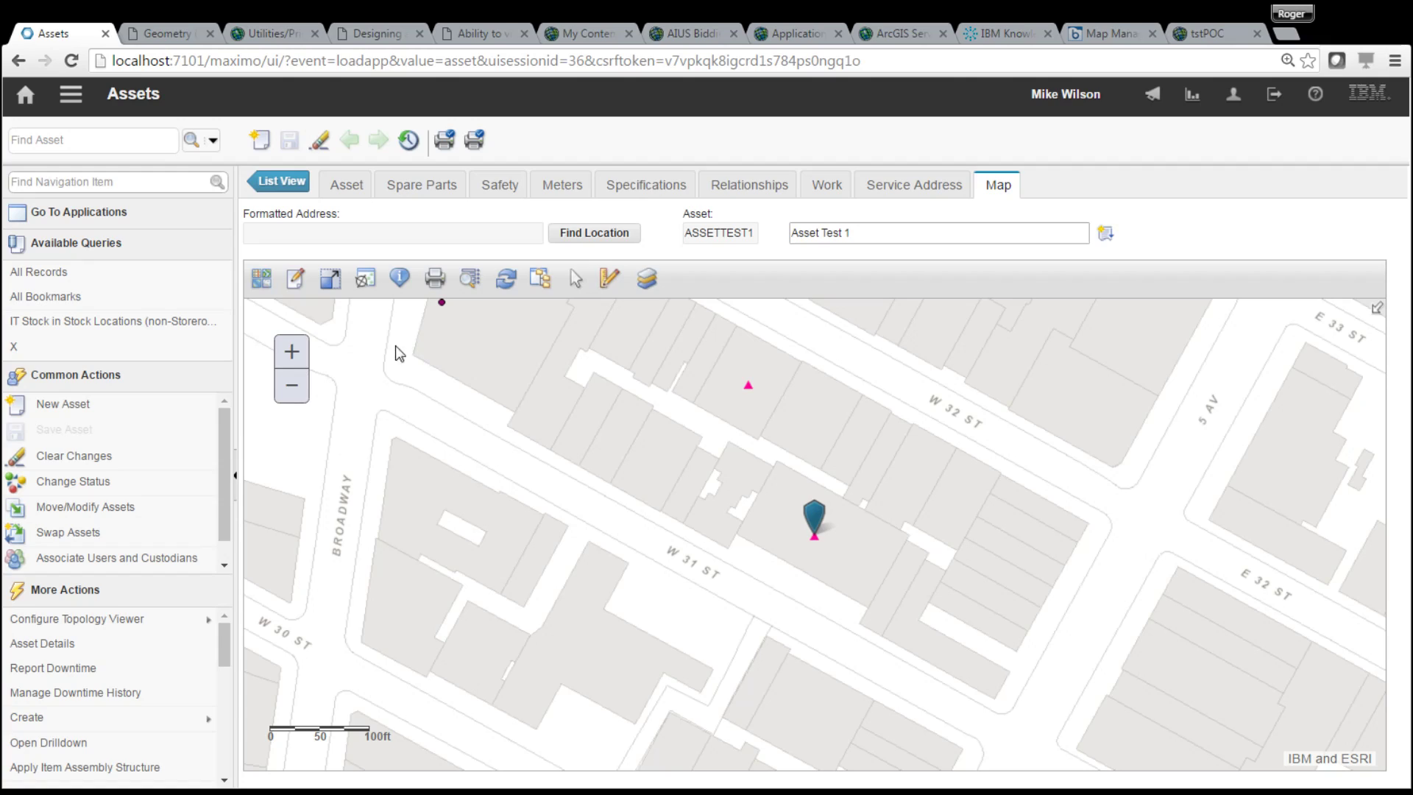
- Set up a map query on the water distribution OBJECTID with operator 'is not null'
click(470, 278)
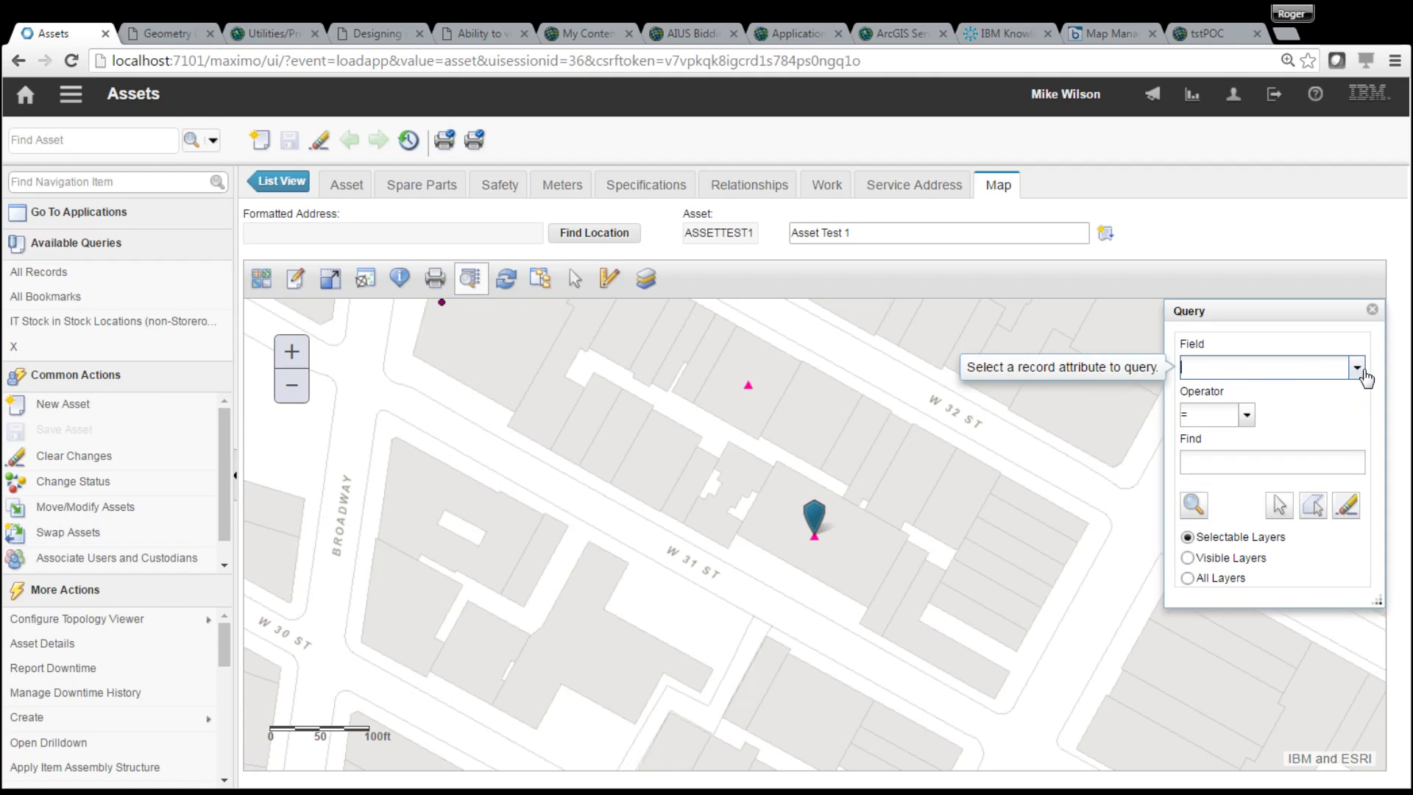
click(1357, 367)
drag(1358, 419, 1362, 758)
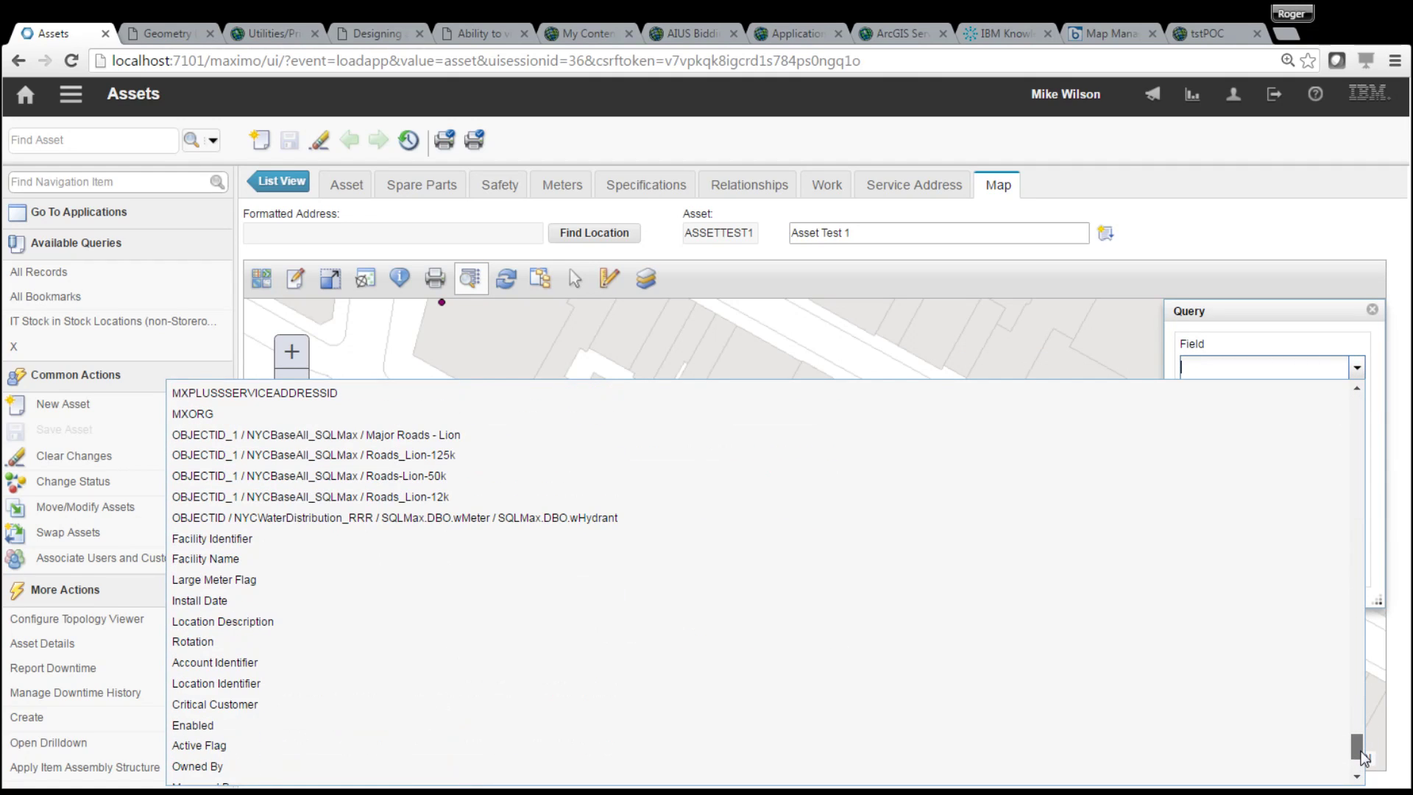
click(468, 524)
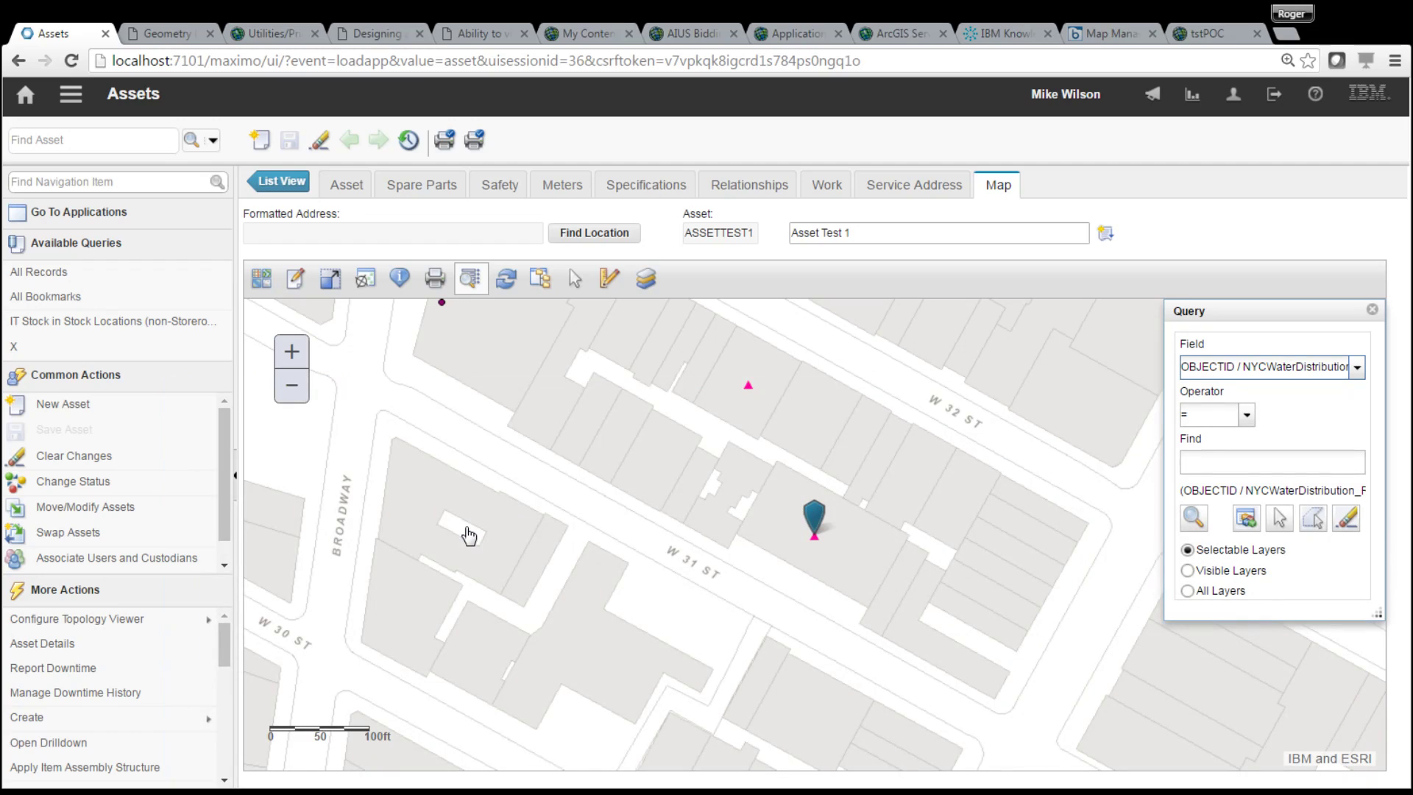
click(1247, 415)
click(1240, 583)
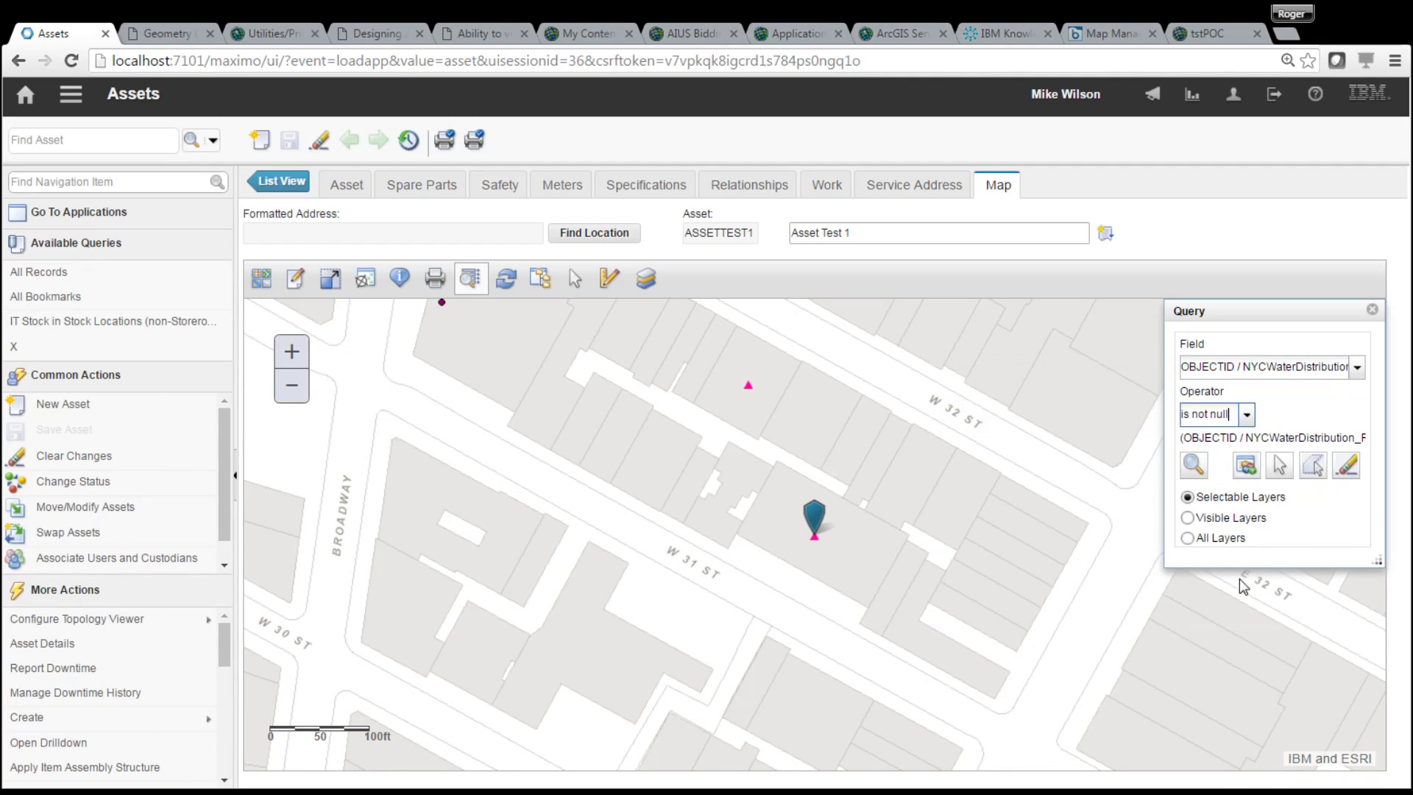
- Draw two query polygons, one around the blue marker and one around the upper marker
click(1315, 472)
click(763, 566)
click(942, 565)
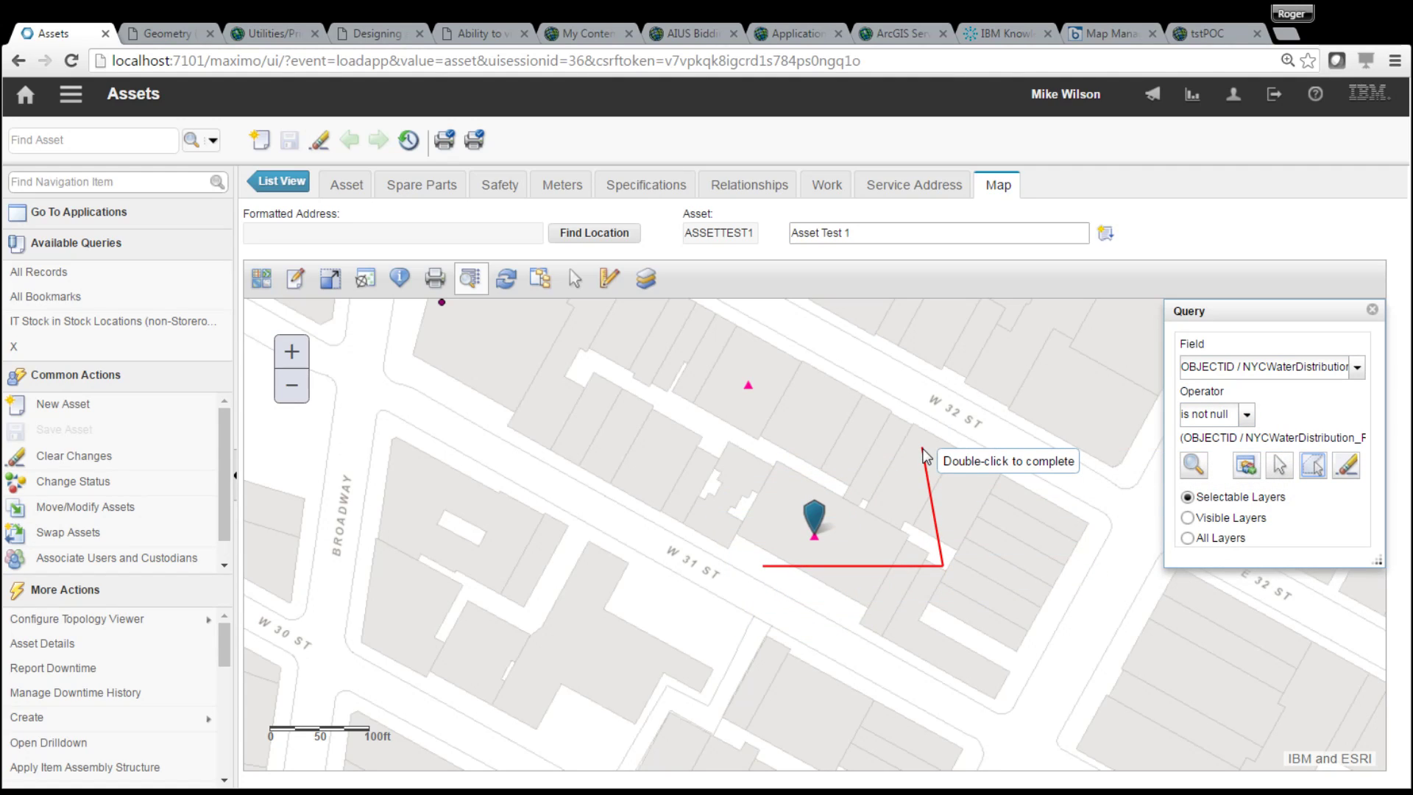
click(922, 447)
double_click(785, 461)
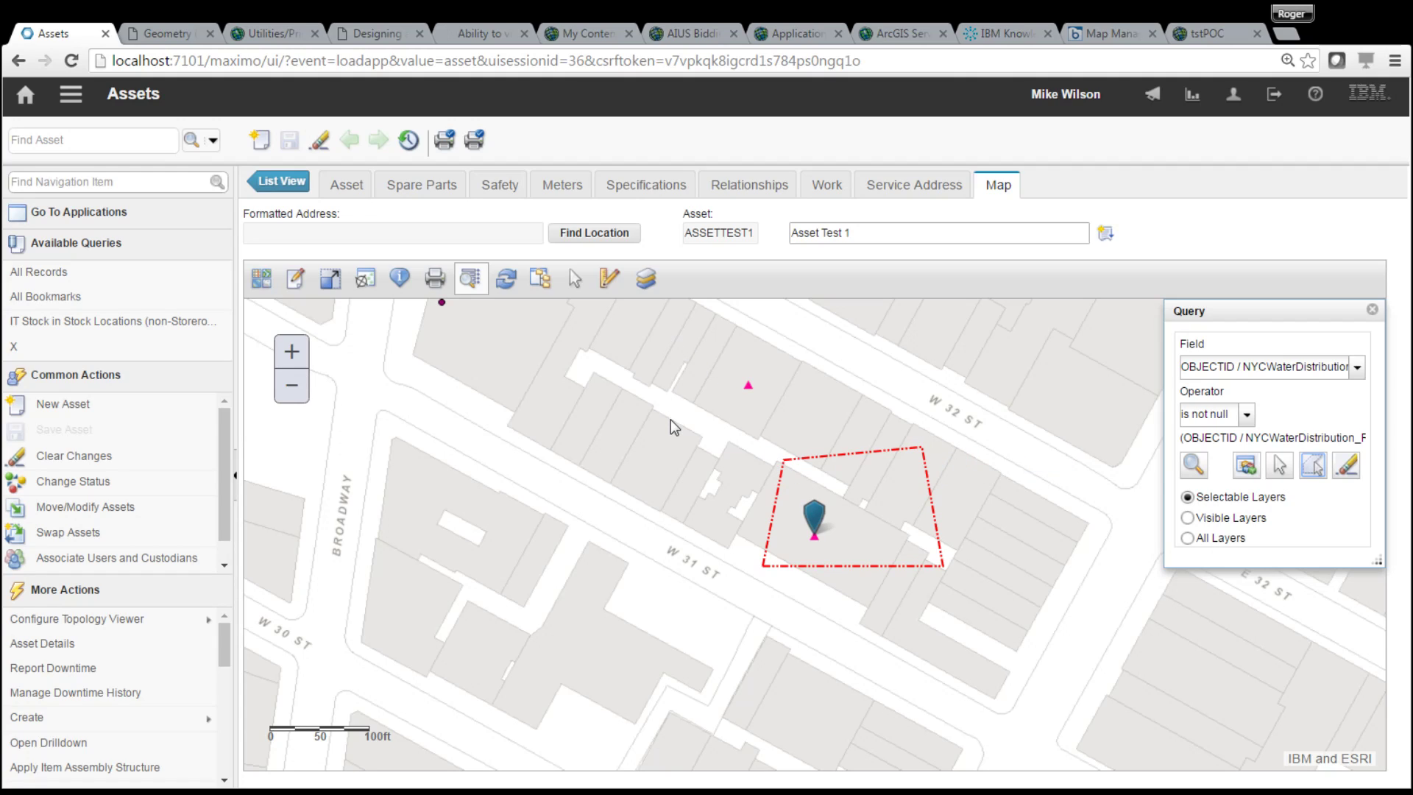
click(1323, 468)
click(641, 327)
click(652, 451)
click(905, 401)
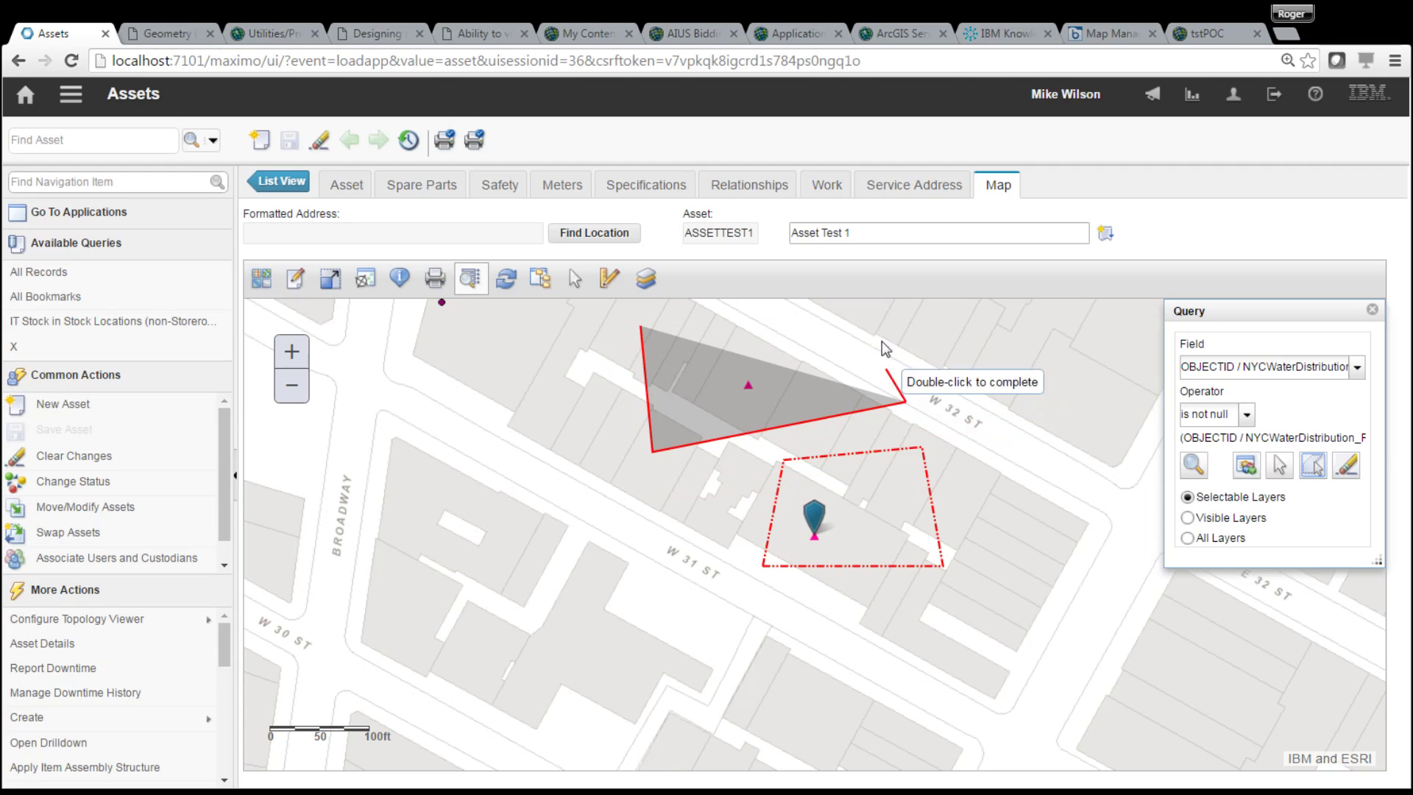
double_click(883, 323)
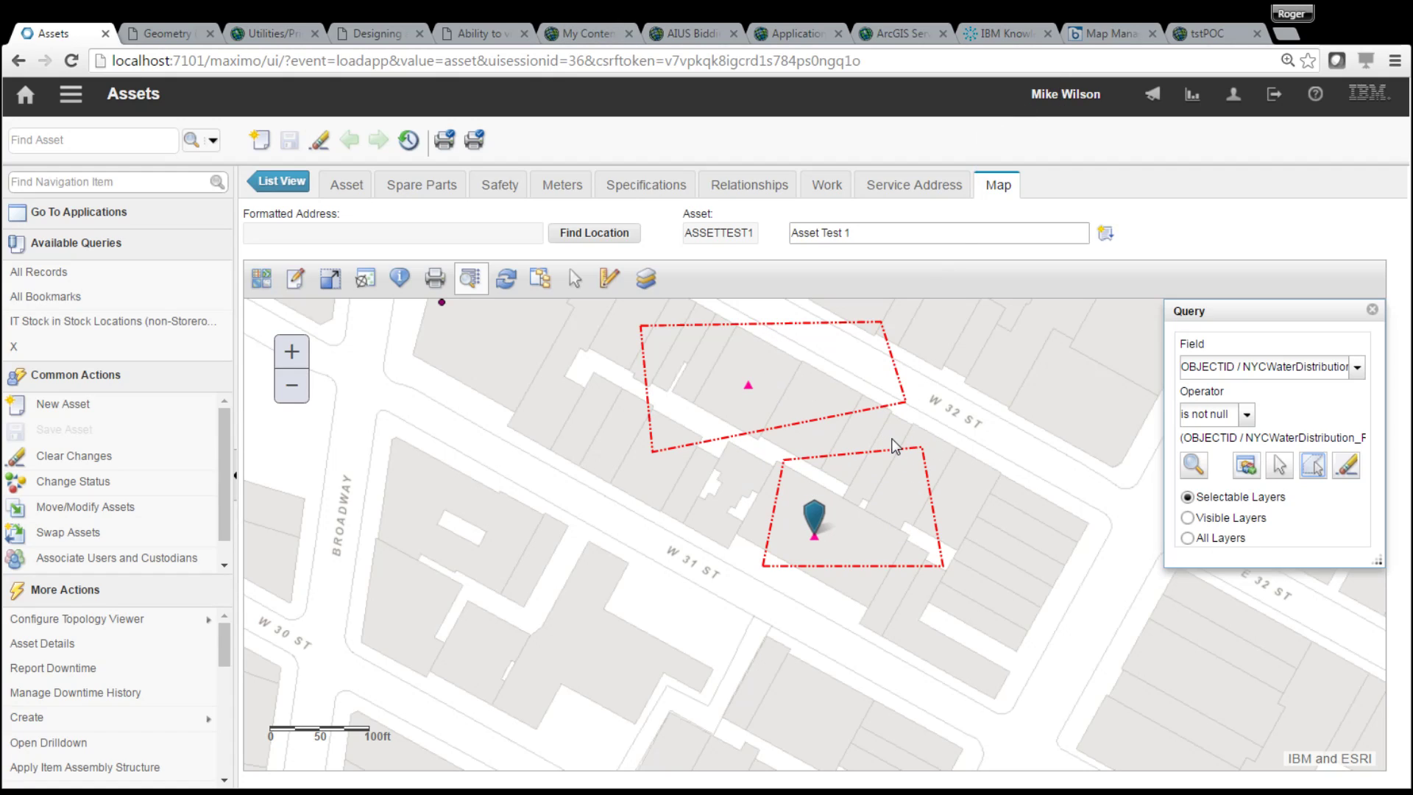
- Run the area query, review the two wHydrant results, then clear and close the results and query panels
click(1193, 468)
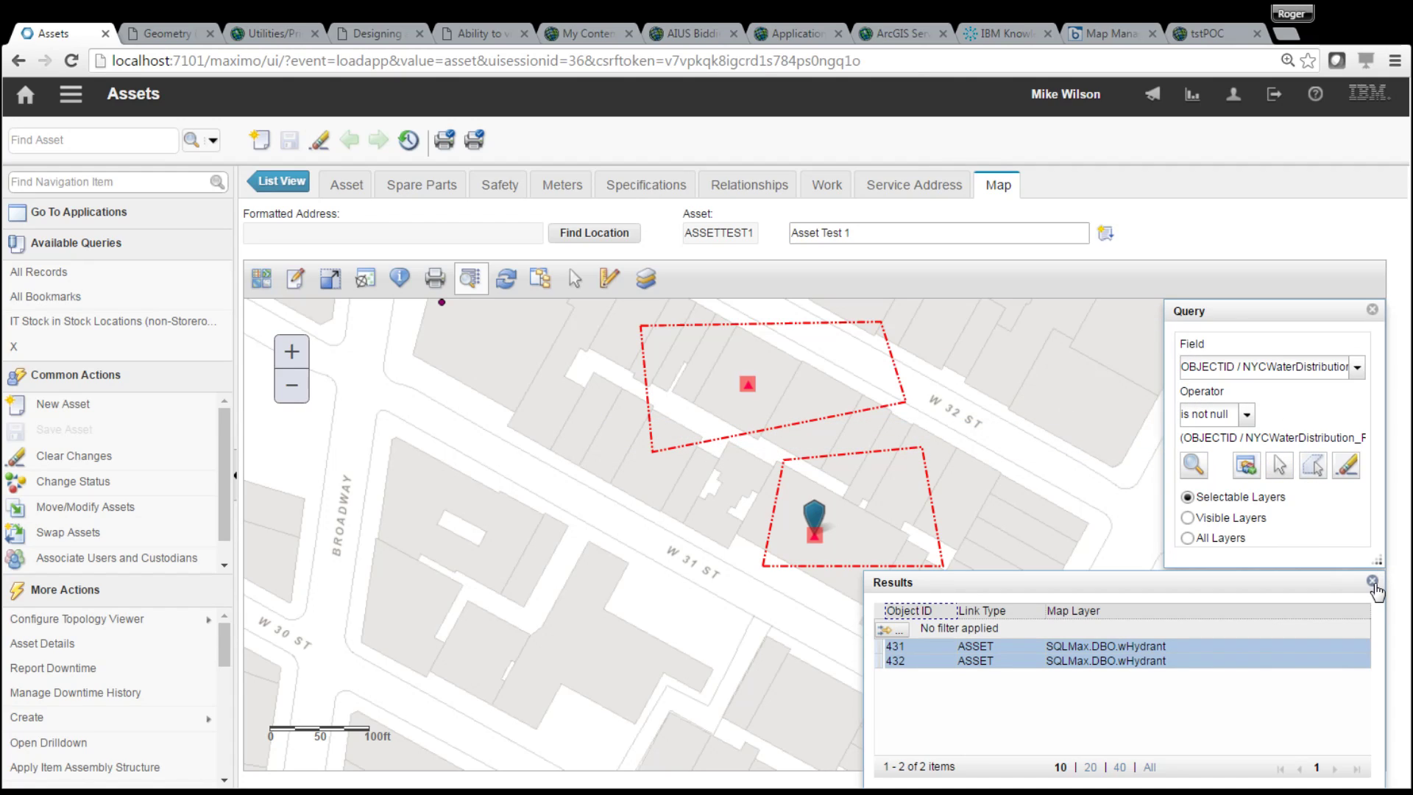
drag(1134, 583, 1101, 471)
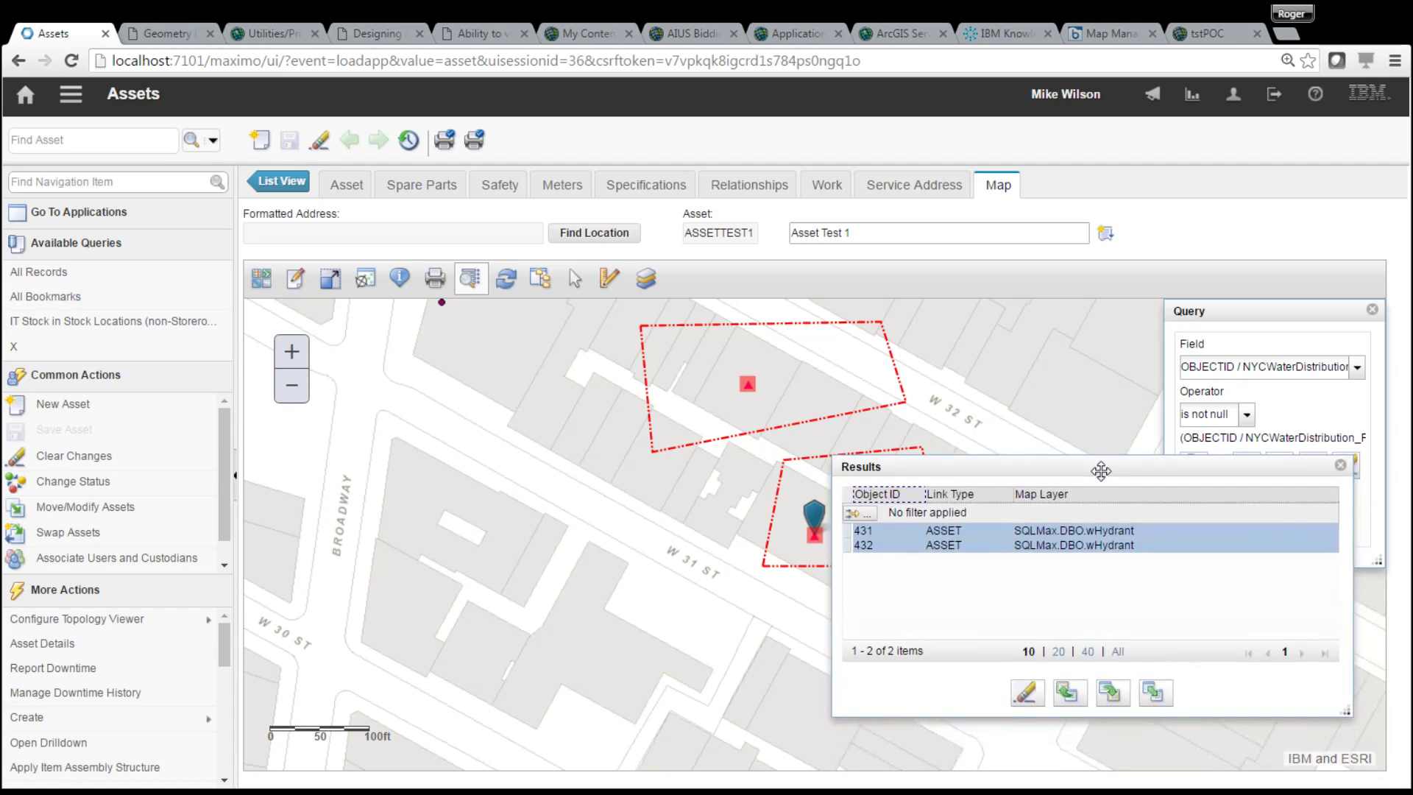
click(1026, 694)
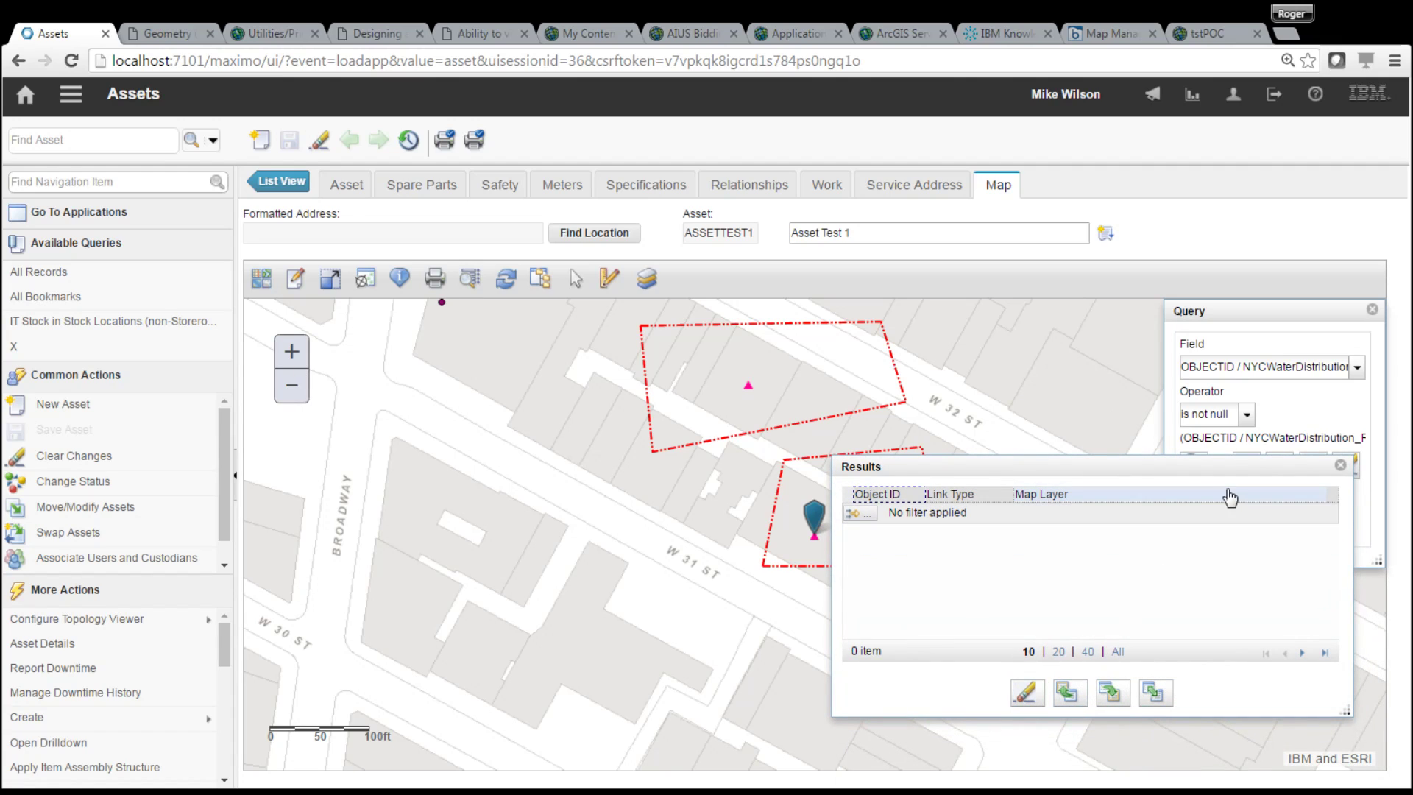
click(1340, 466)
click(1351, 464)
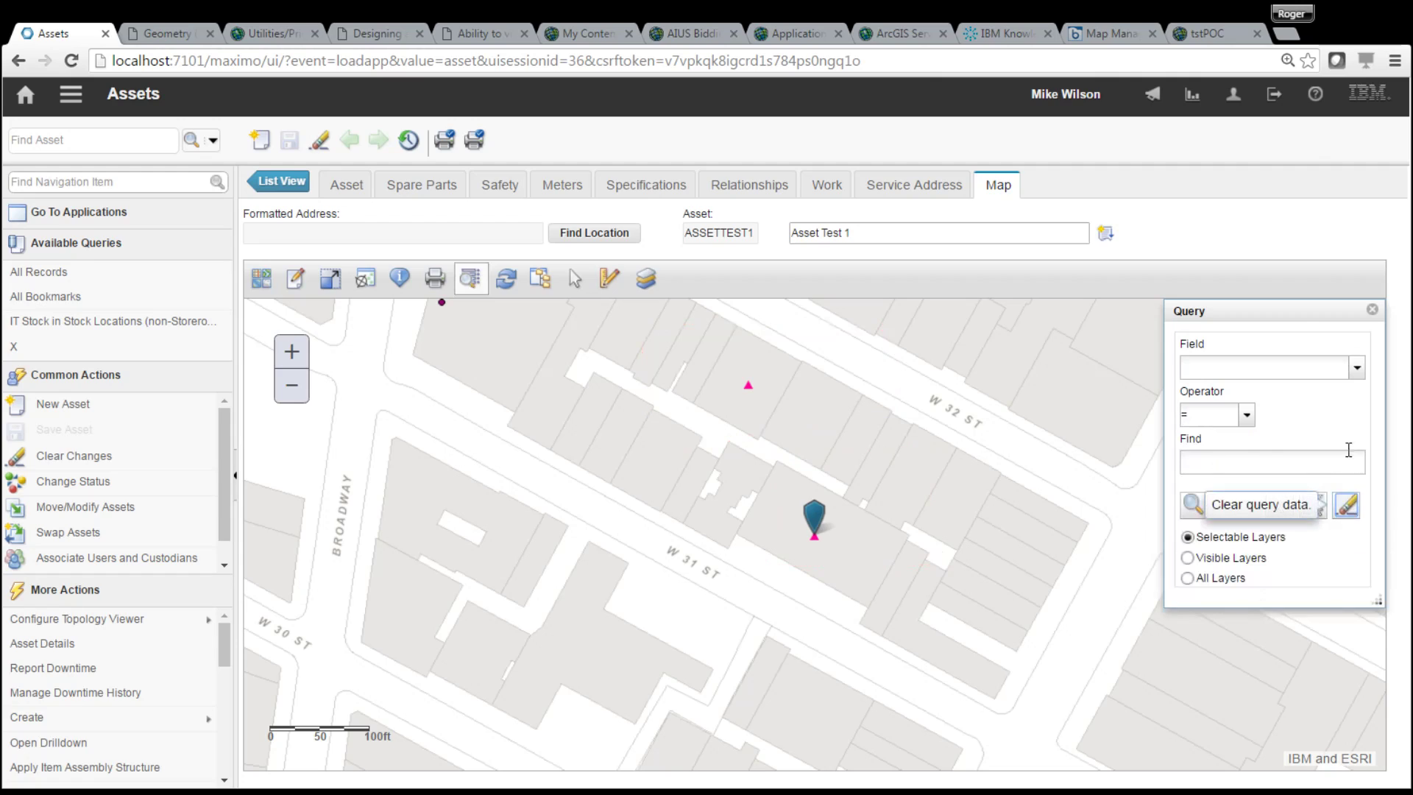
click(1373, 310)
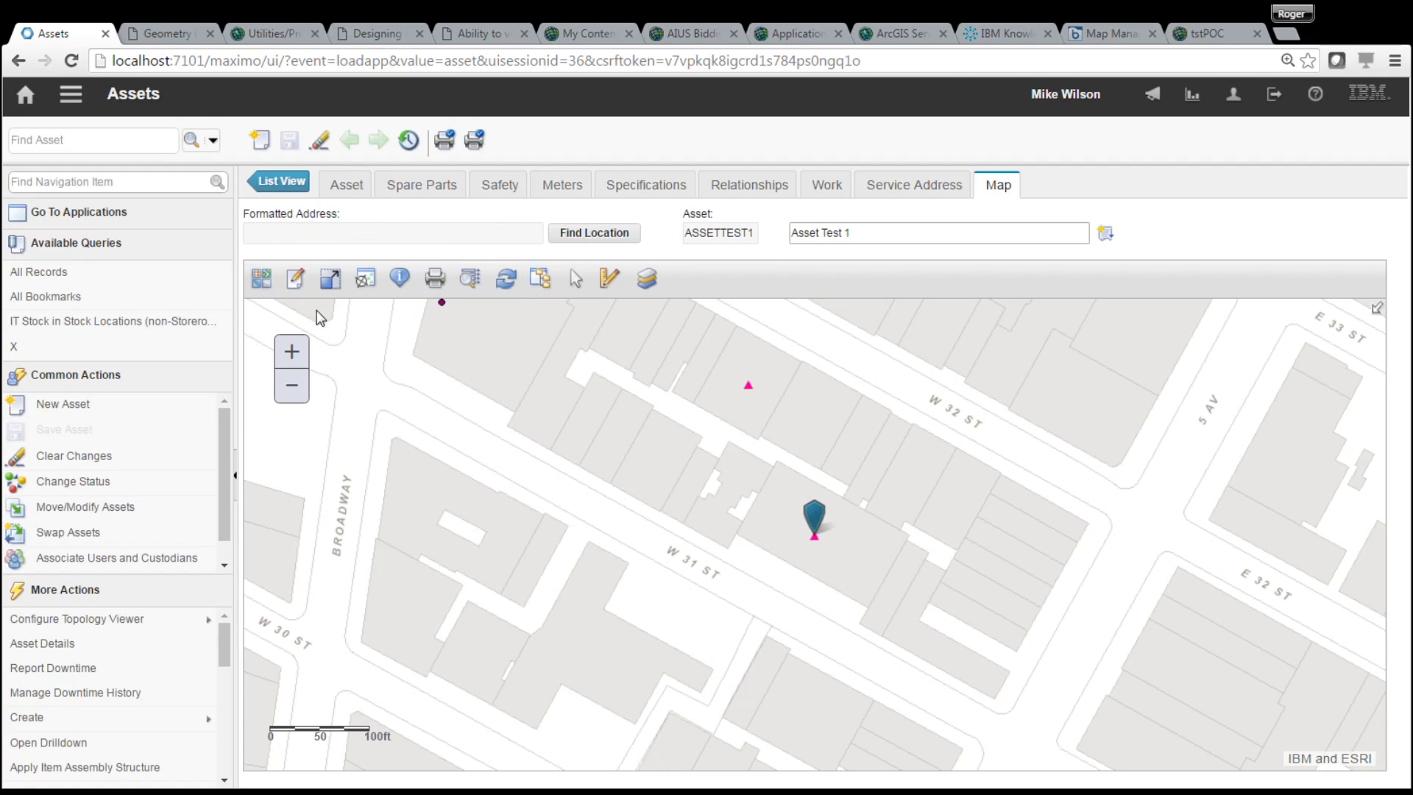
- Try the map's geocode and print tools, dismissing each error, then open recent applications
click(364, 283)
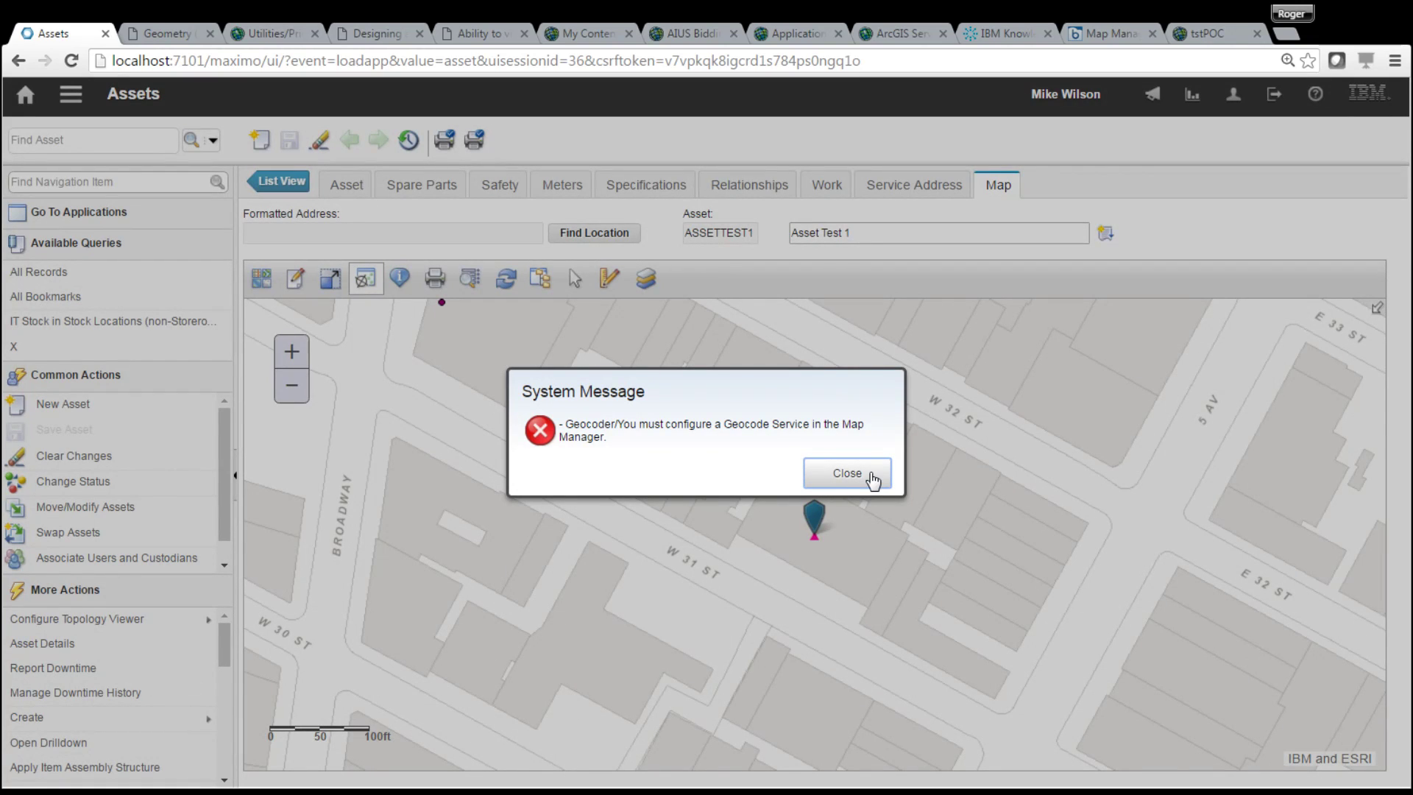
click(871, 477)
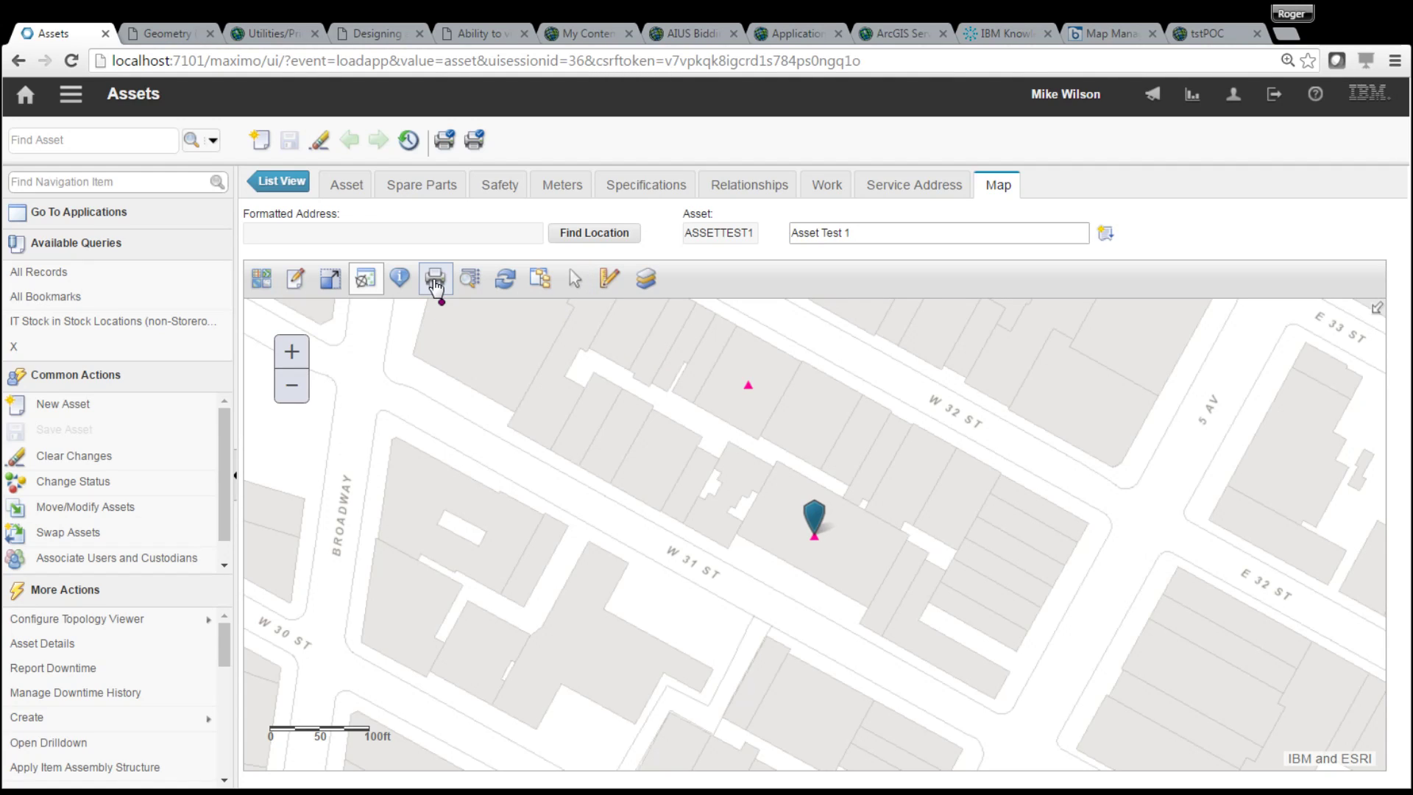
click(435, 283)
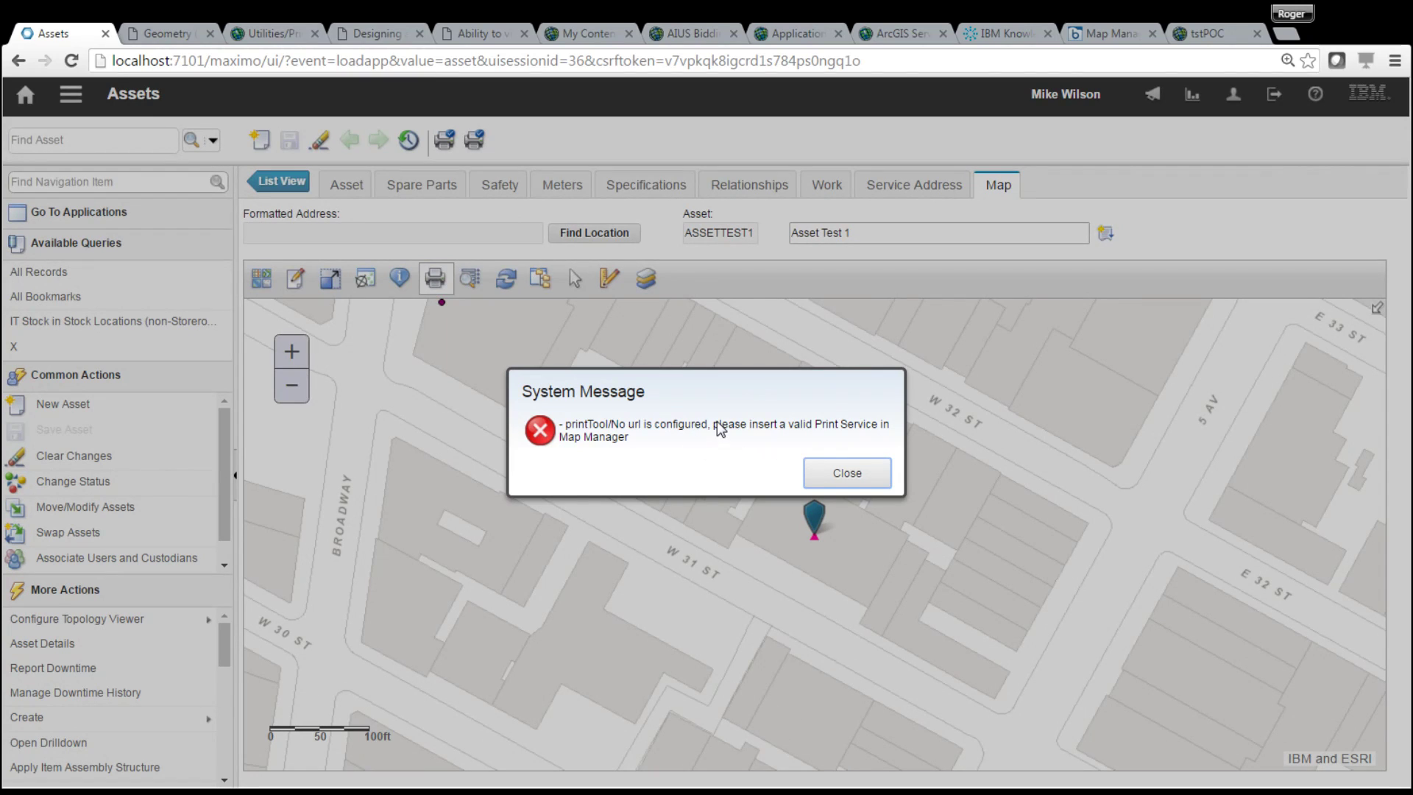
click(848, 474)
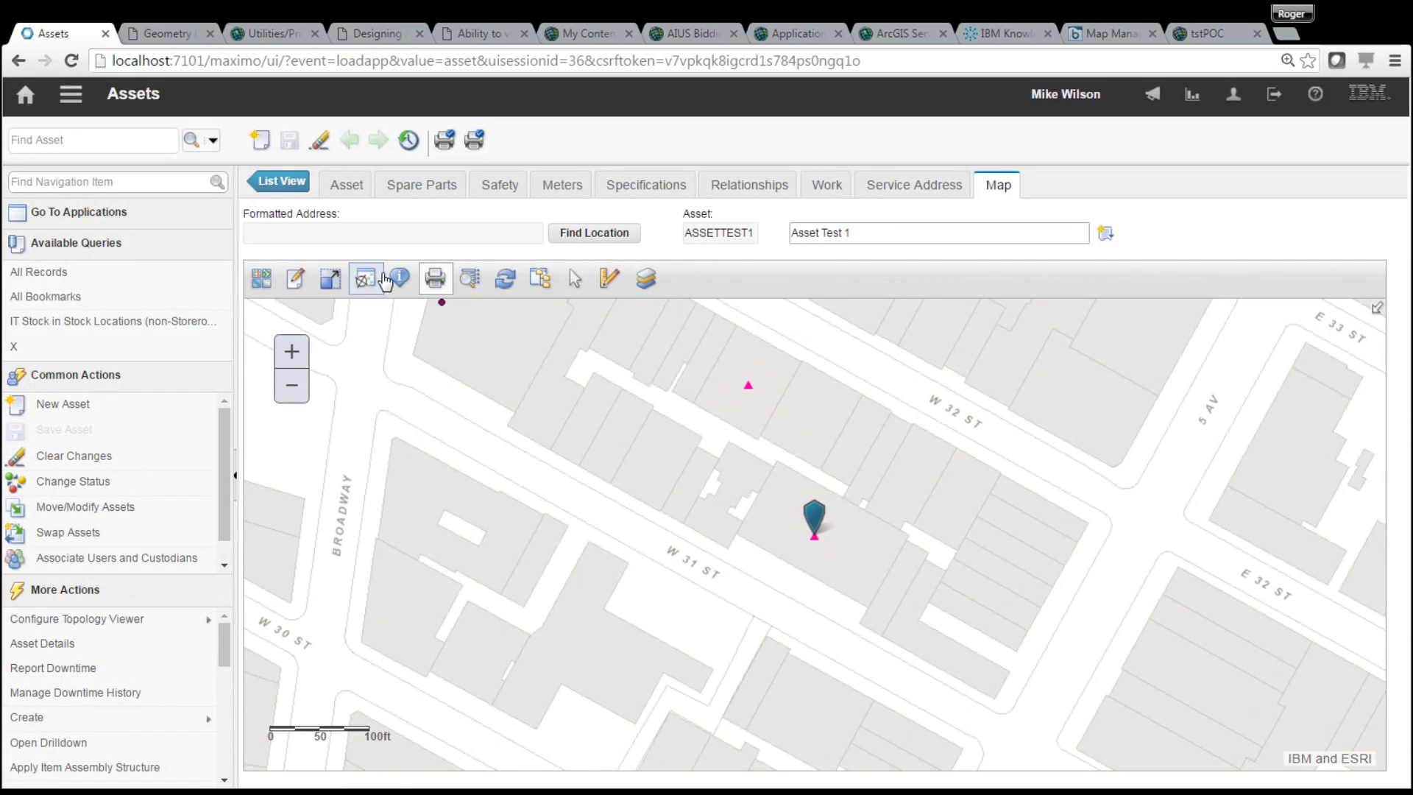
click(71, 94)
- Switch to Map Manager and open the MAP1 map record's services settings
mouse_move(179, 118)
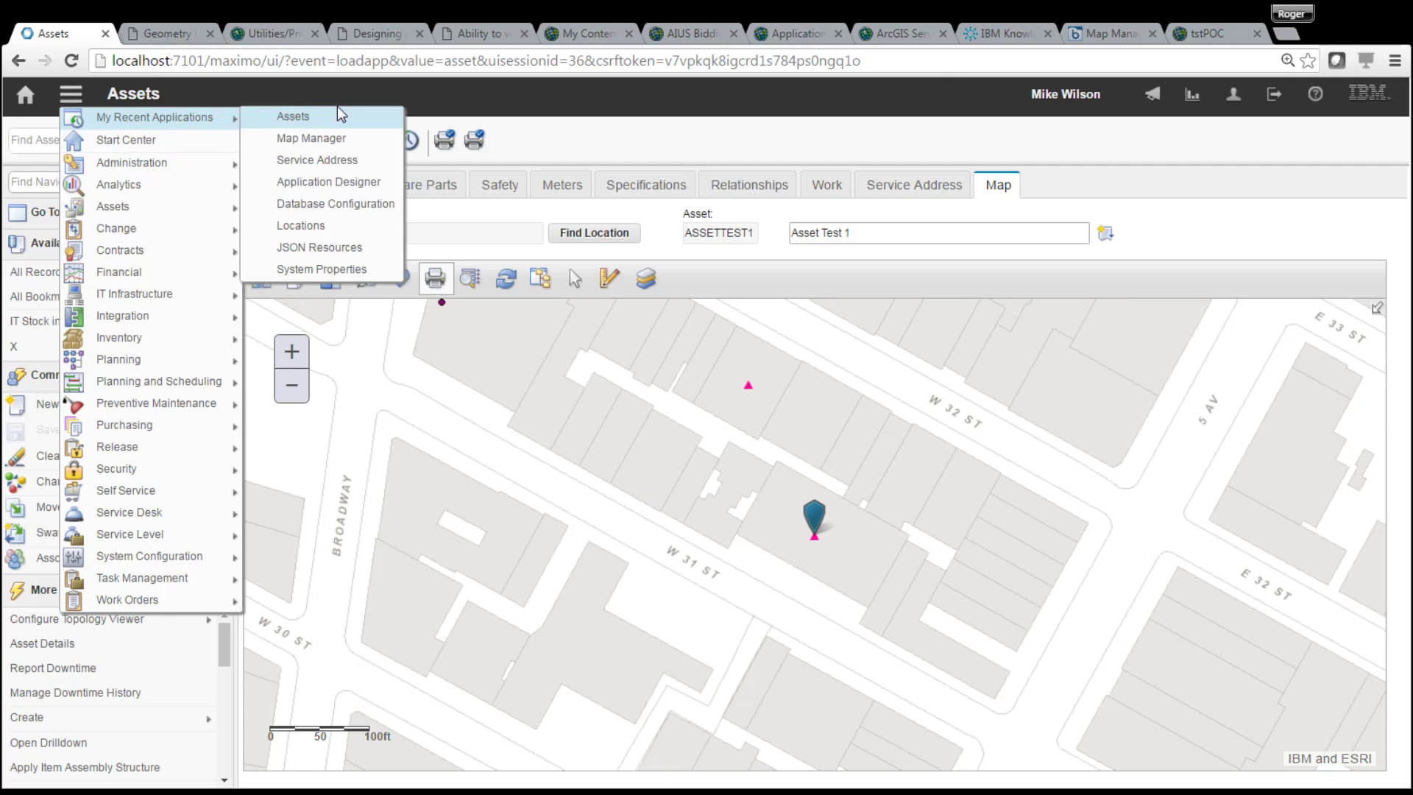
click(340, 145)
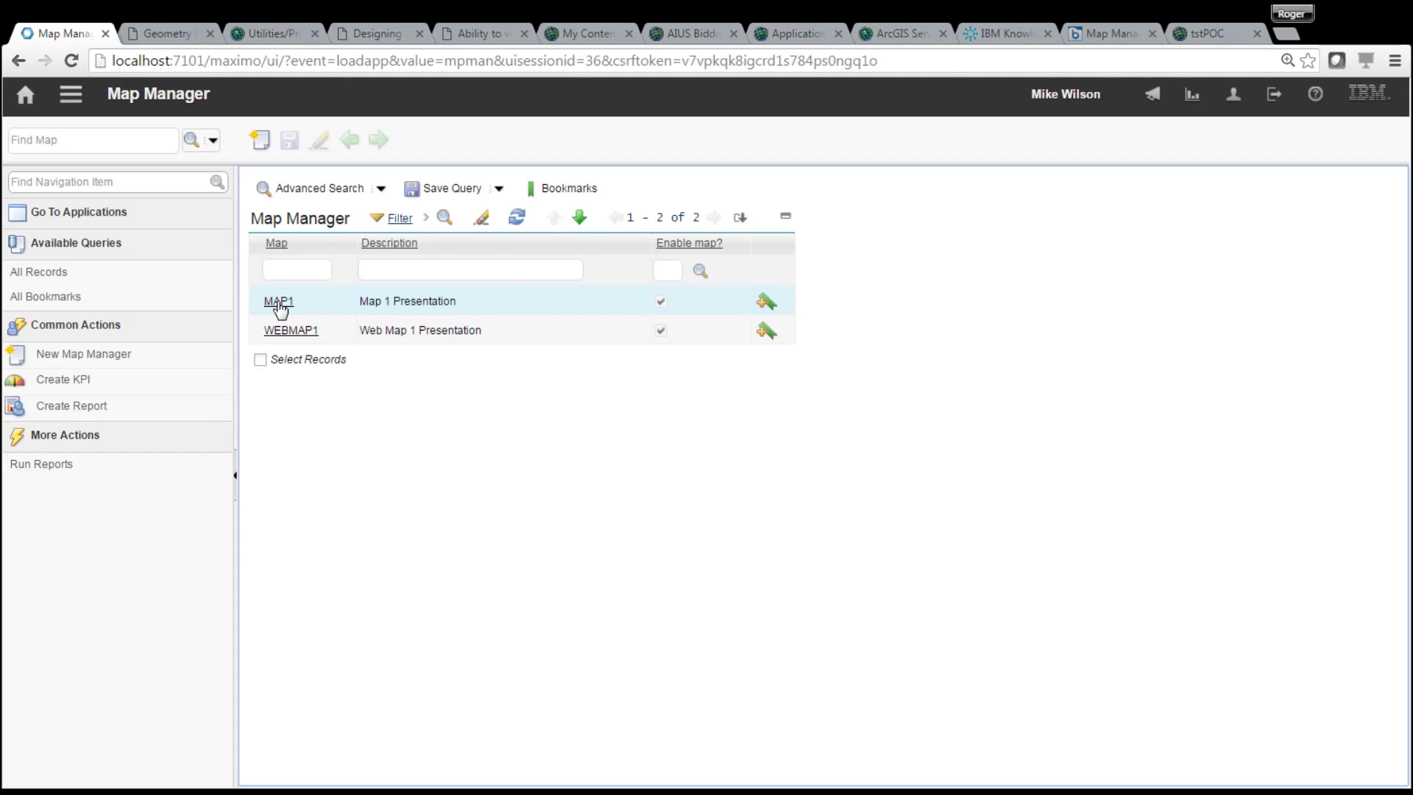
click(279, 302)
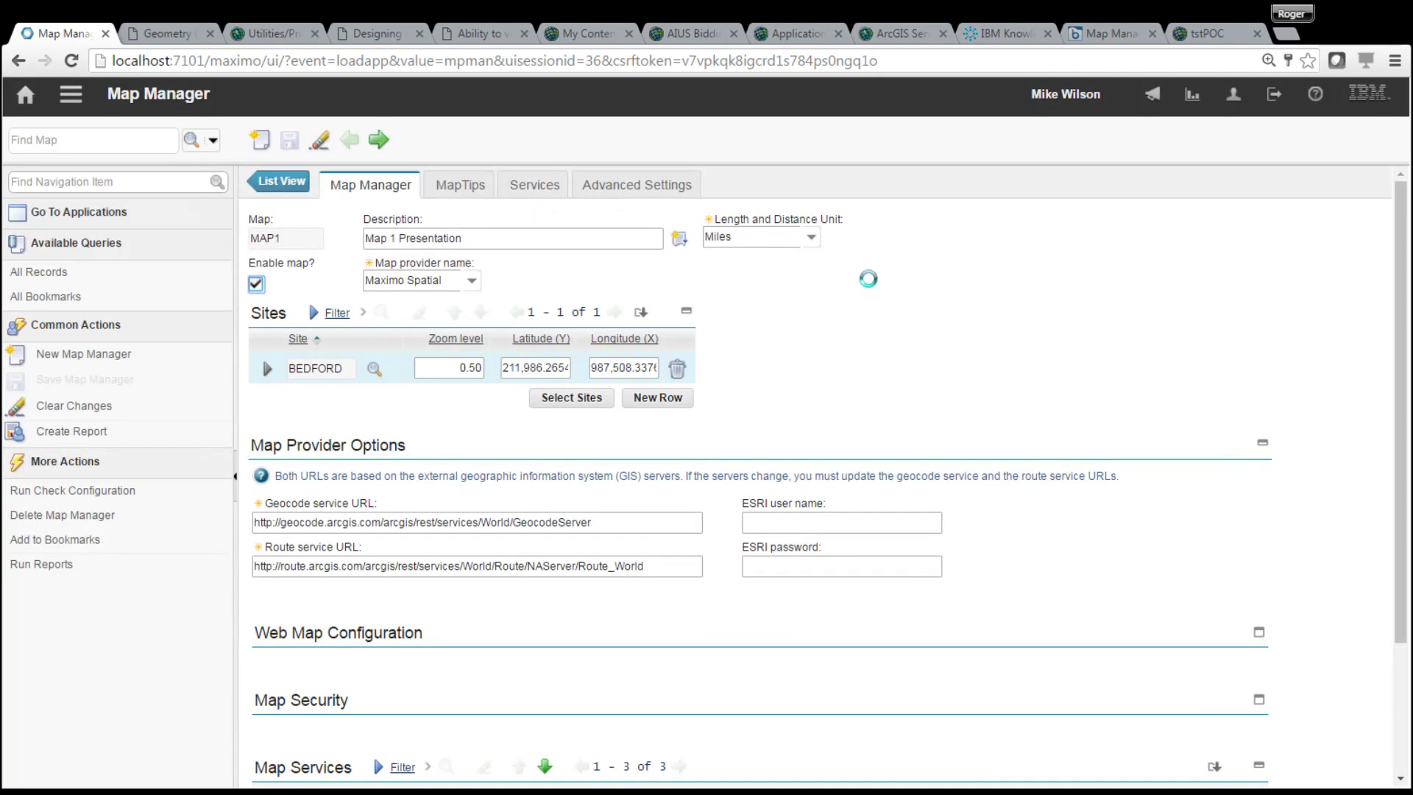
drag(1400, 241, 1408, 397)
scroll(1408, 398, up, 3)
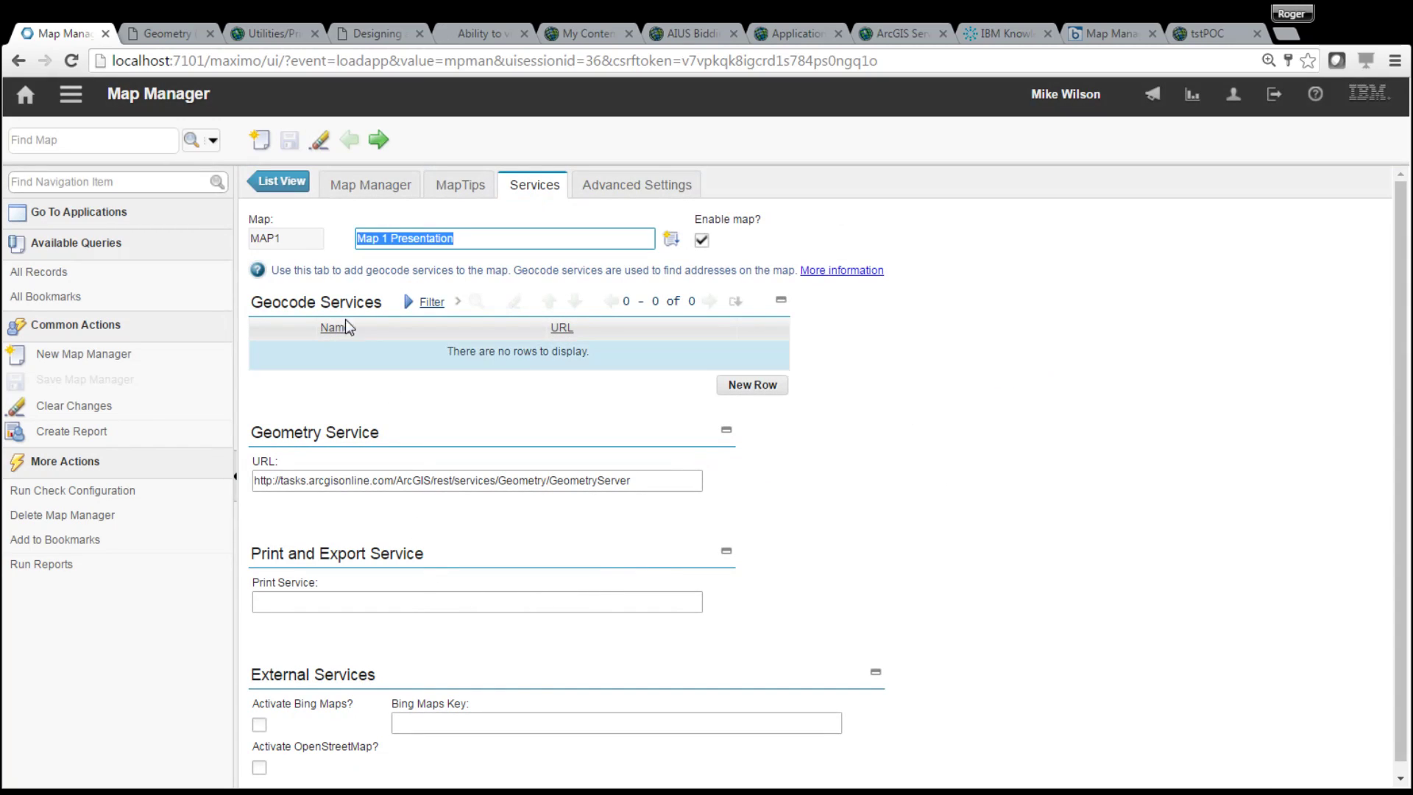
- Select the ArcGIS PrintingTools GPServer address from its service page, then return to MAP1
click(276, 31)
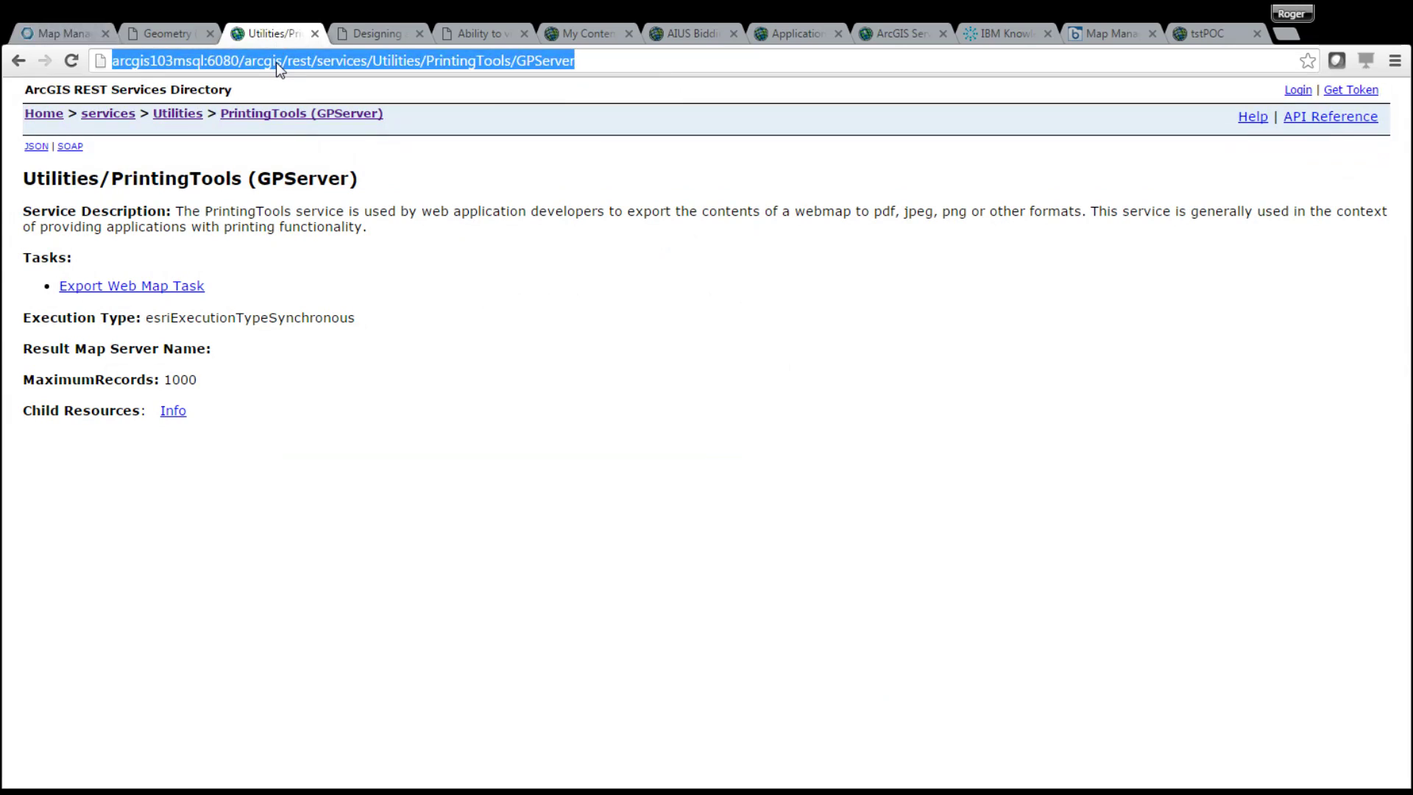
click(276, 62)
triple_click(276, 62)
key(ctrl+c)
click(77, 33)
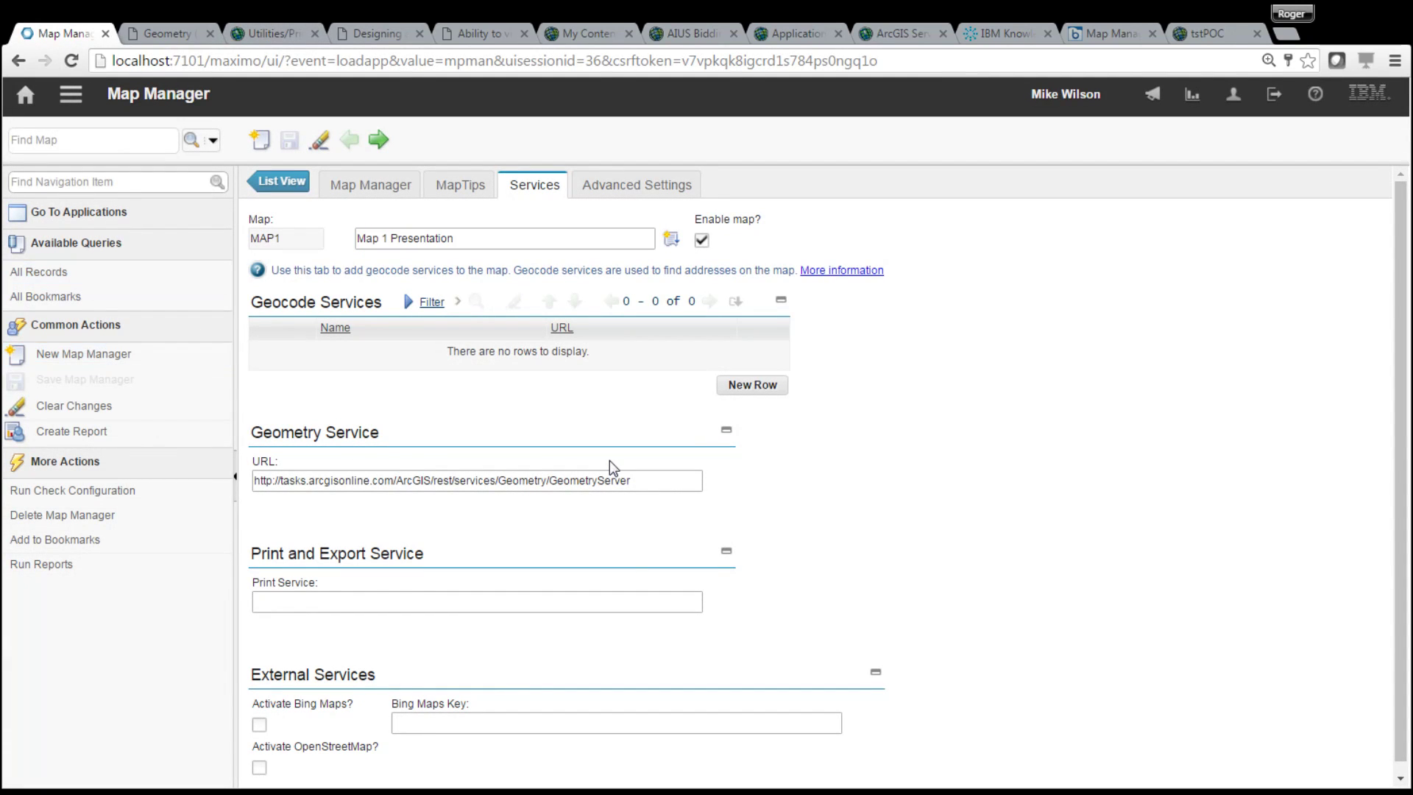
- Paste the PrintingTools GPServer URL as MAP1's Print Service and save the record
click(625, 599)
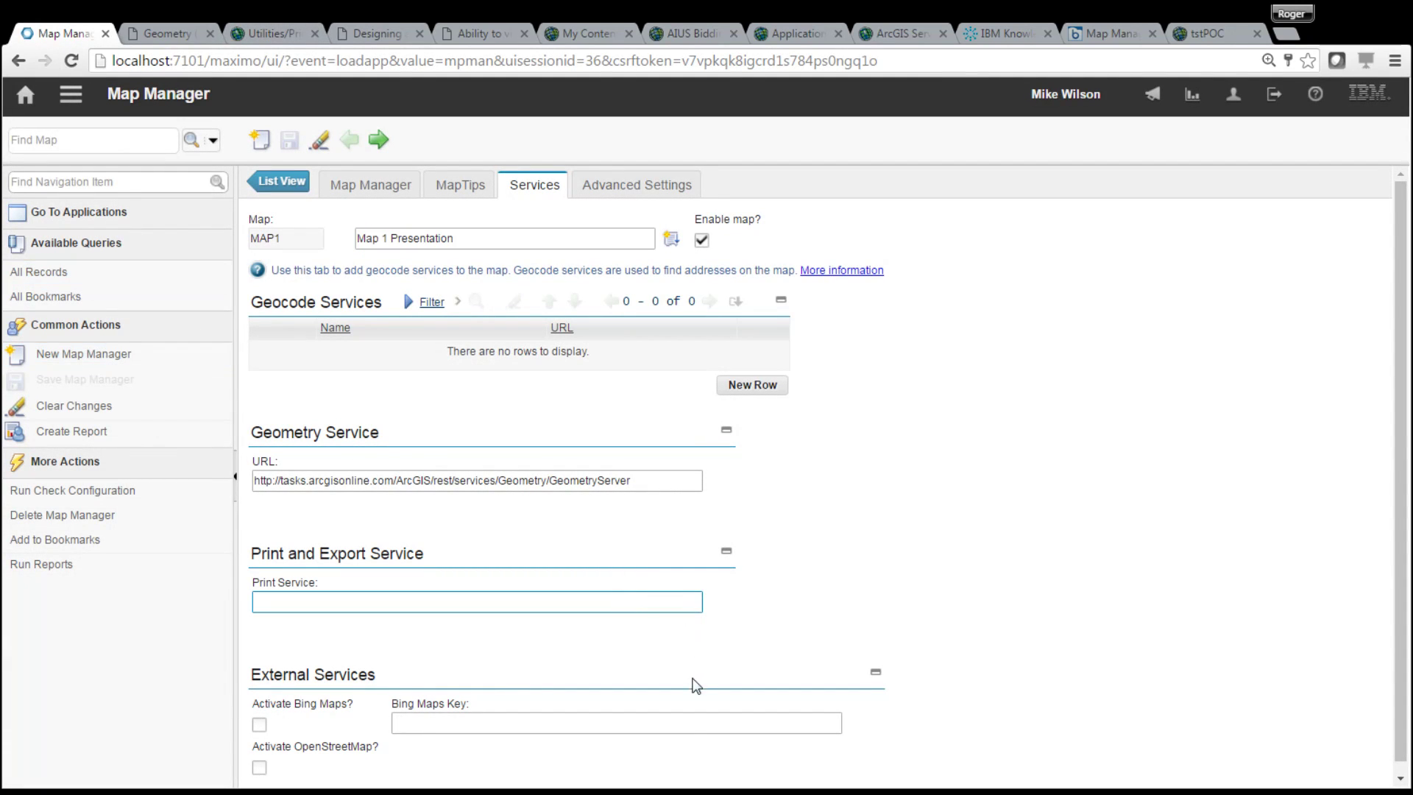
key(ctrl+v)
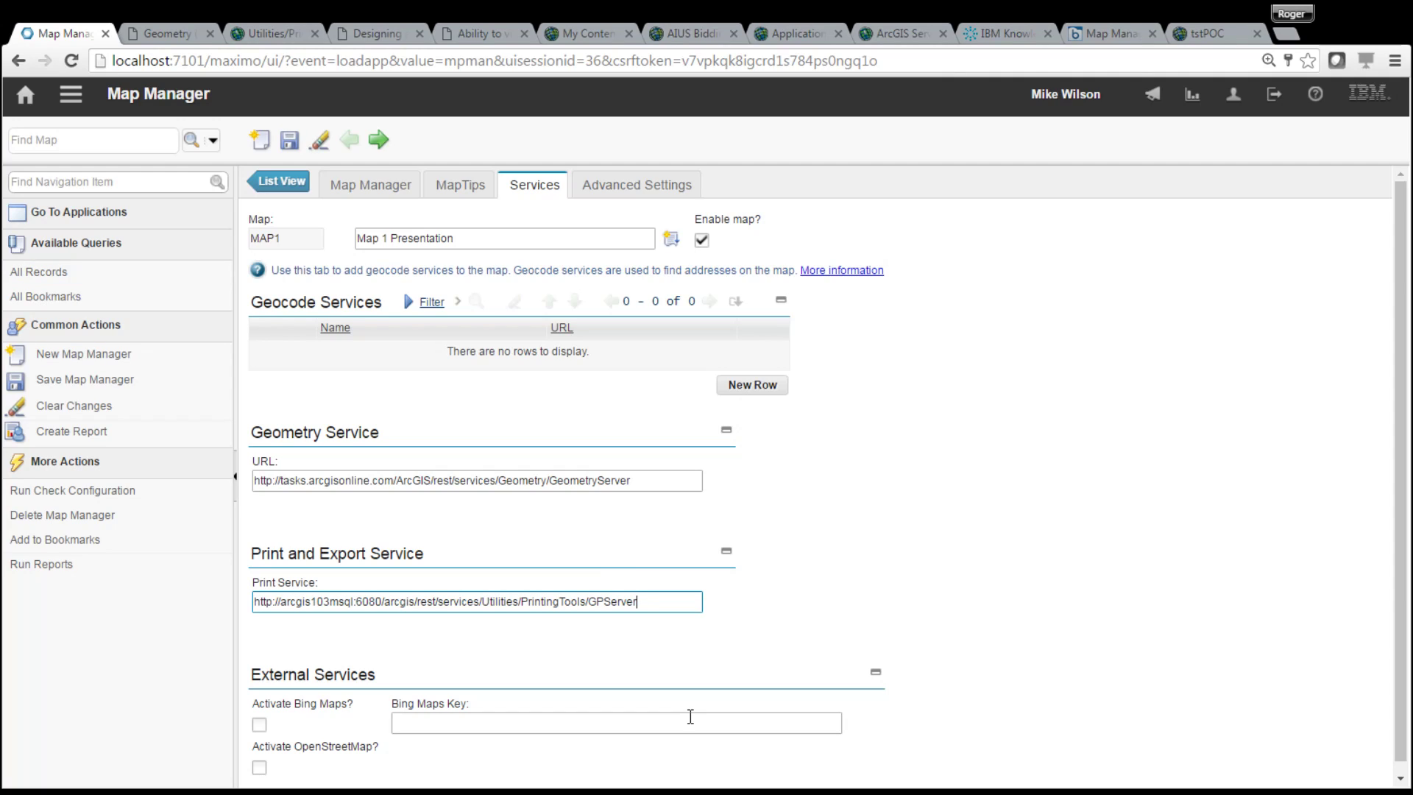
click(289, 140)
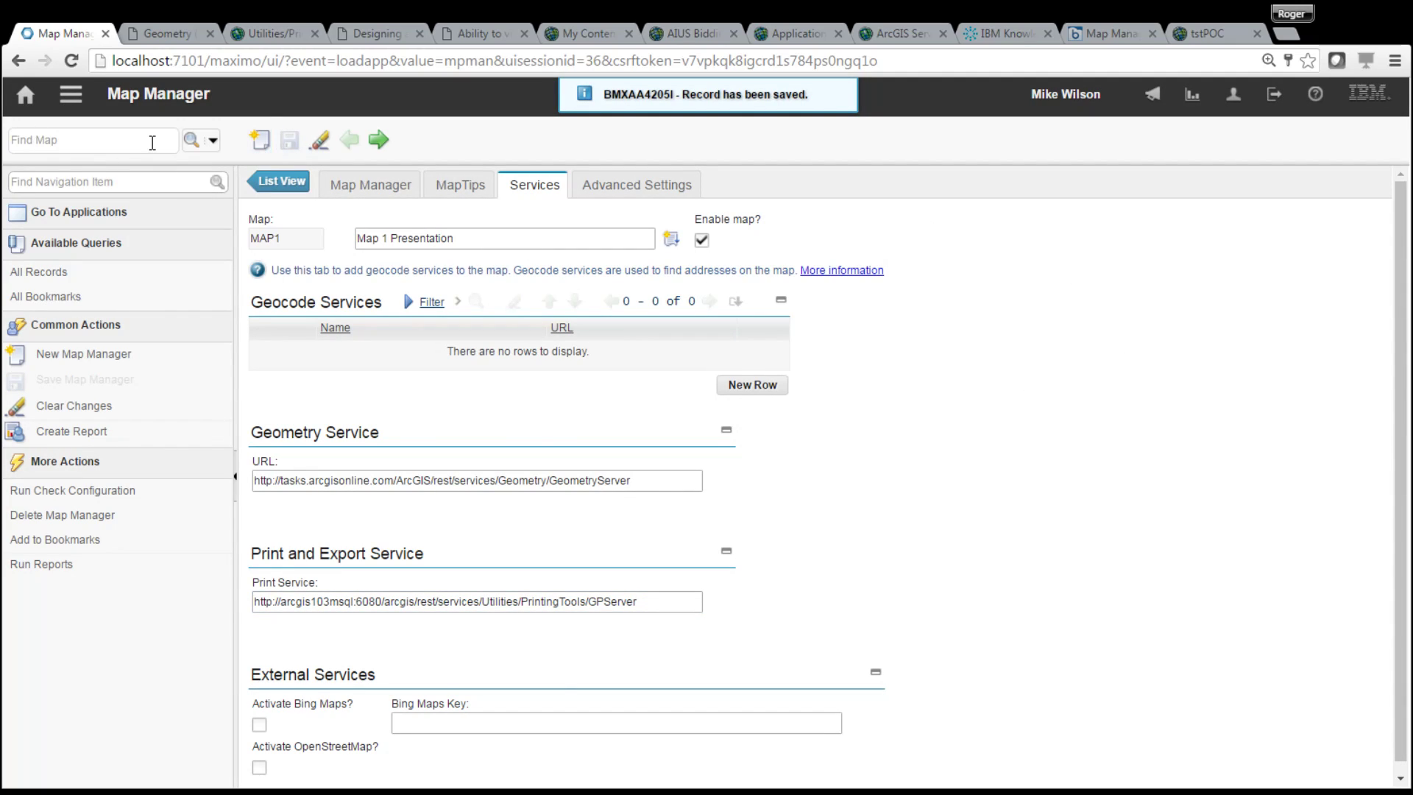
click(68, 97)
- Filter Assets for 'test' and show asset ASSETTEST1 on its map
mouse_move(152, 117)
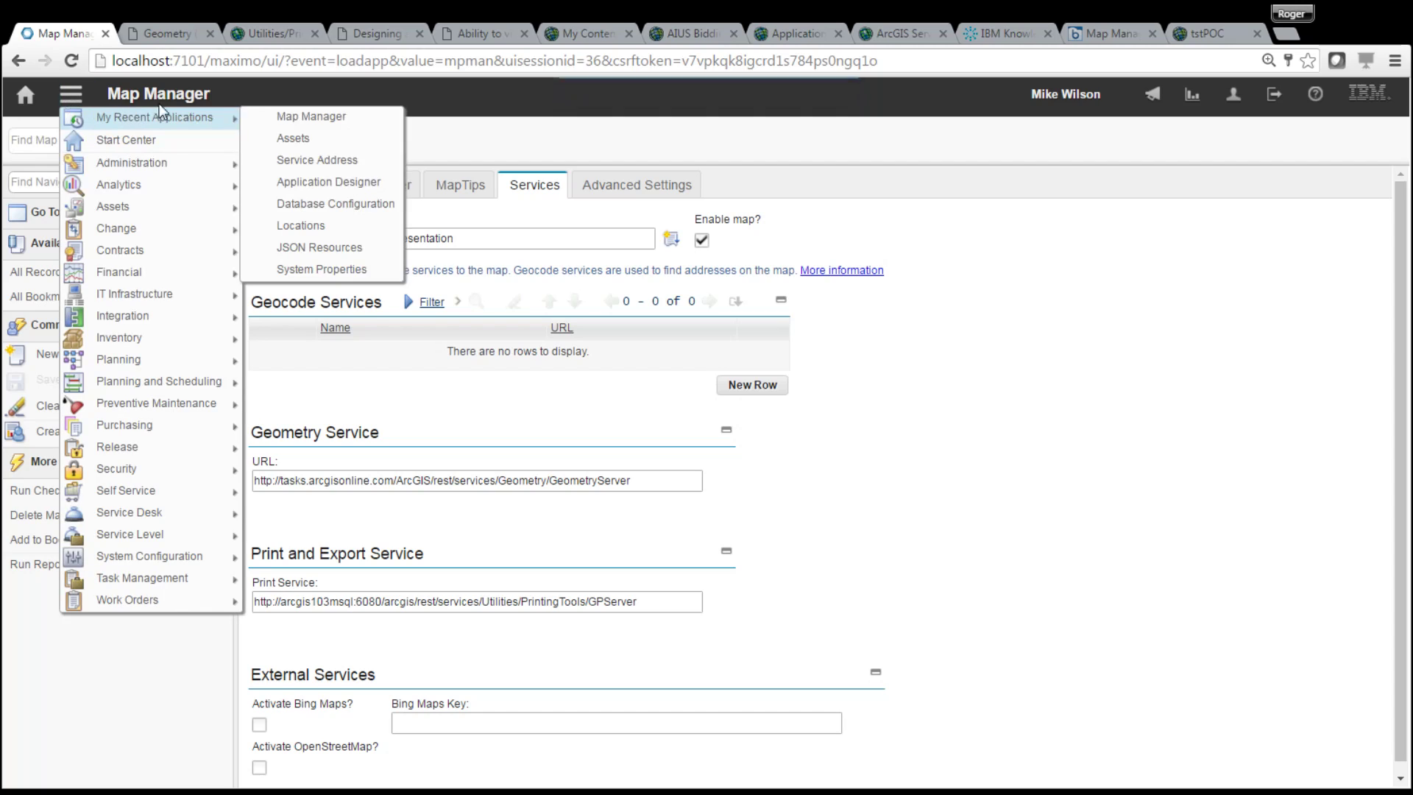
click(333, 140)
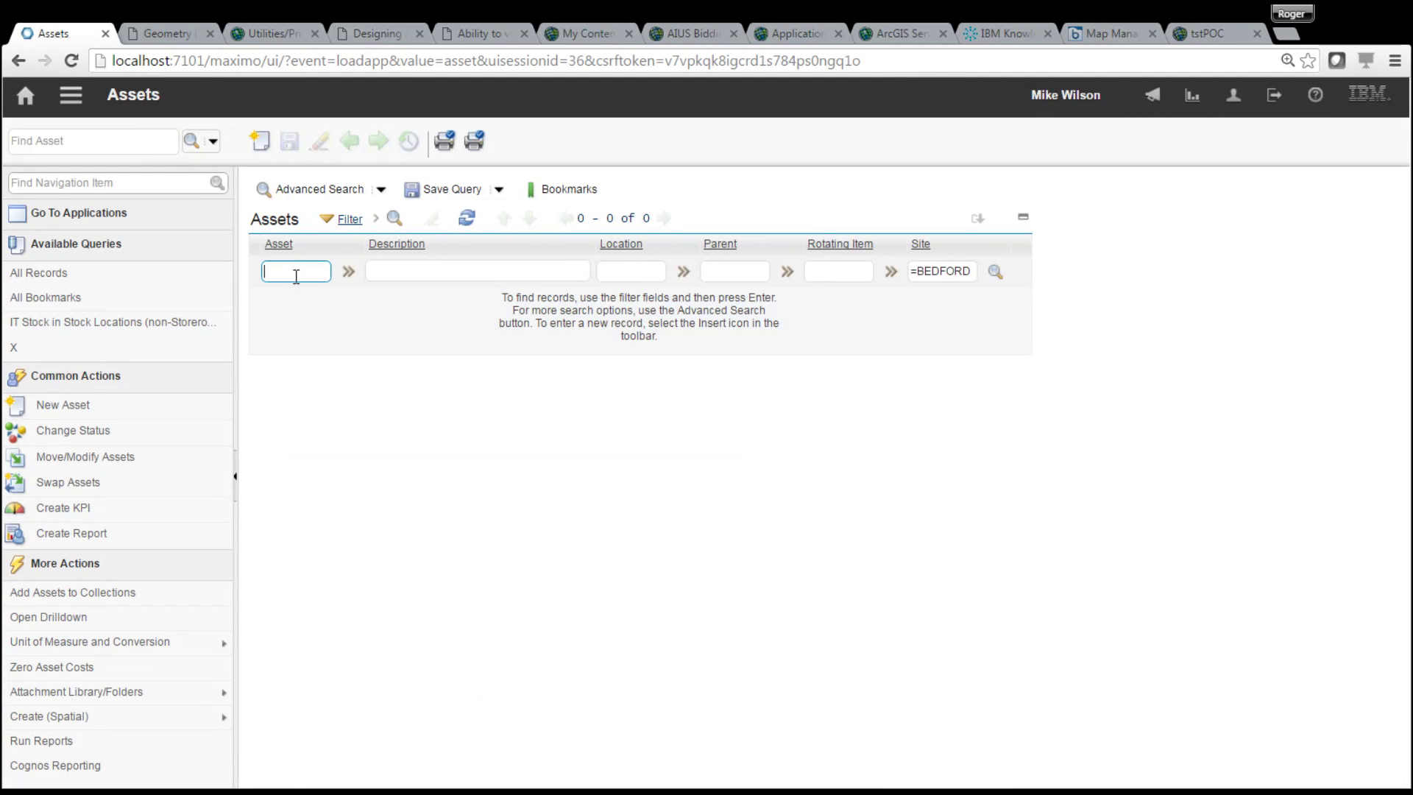
text(test)
key(Return)
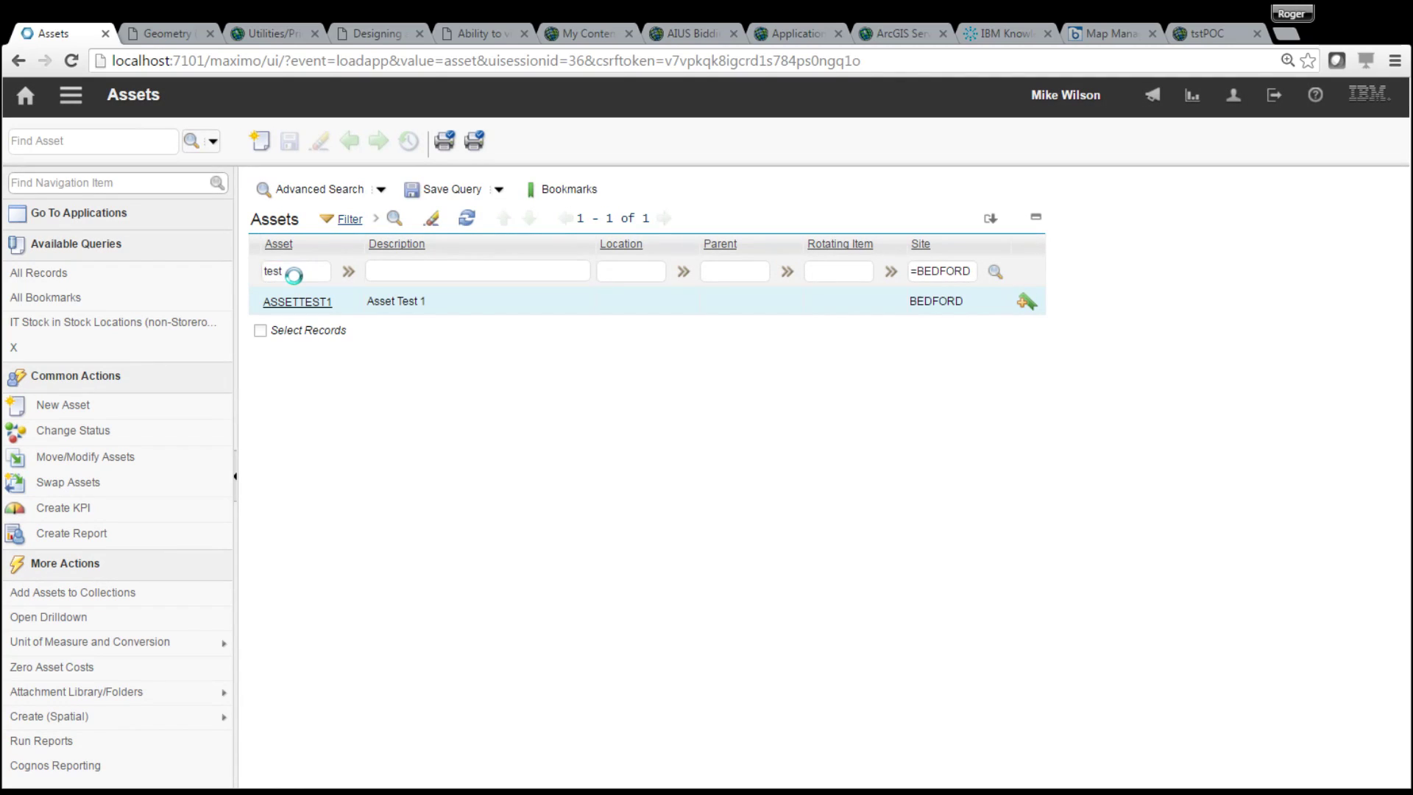
click(299, 301)
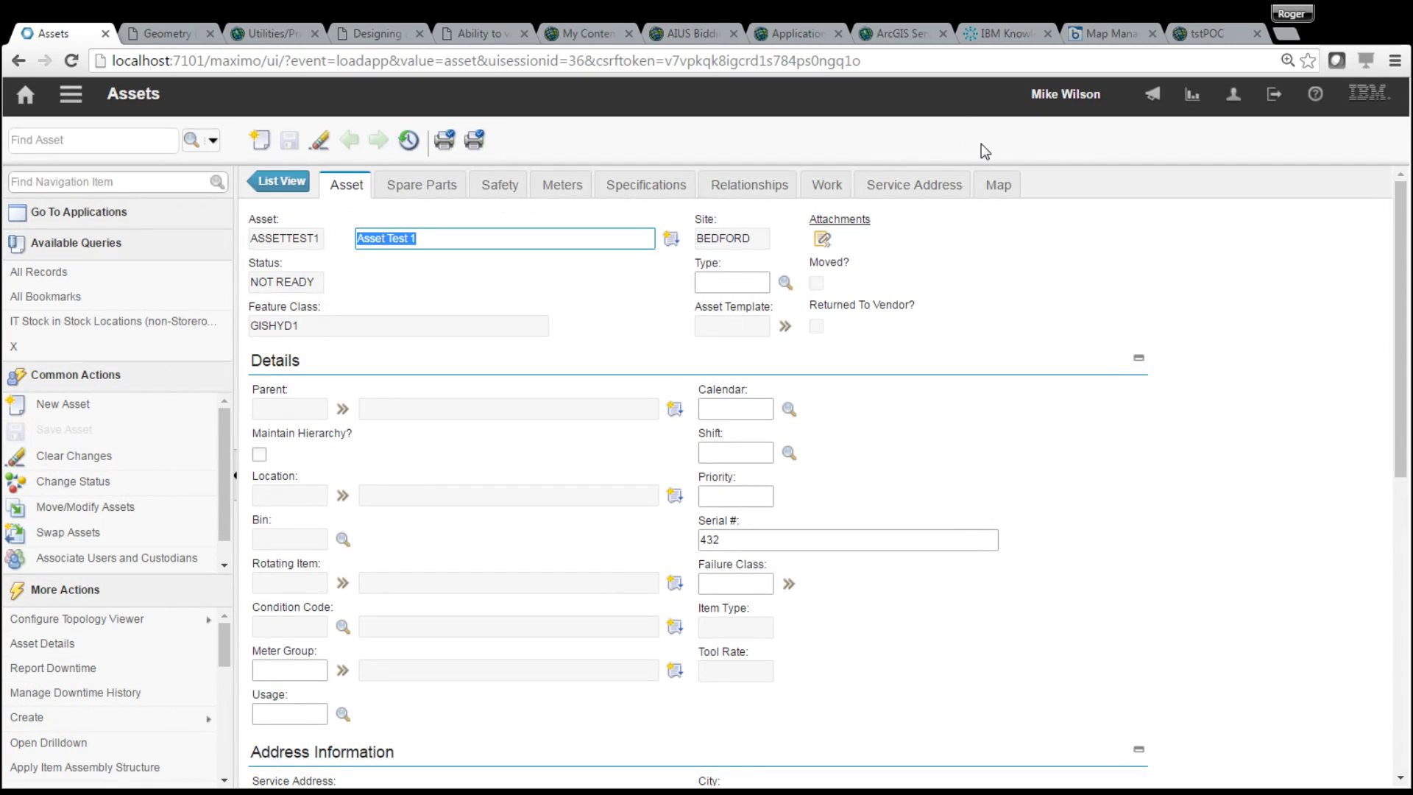
click(998, 184)
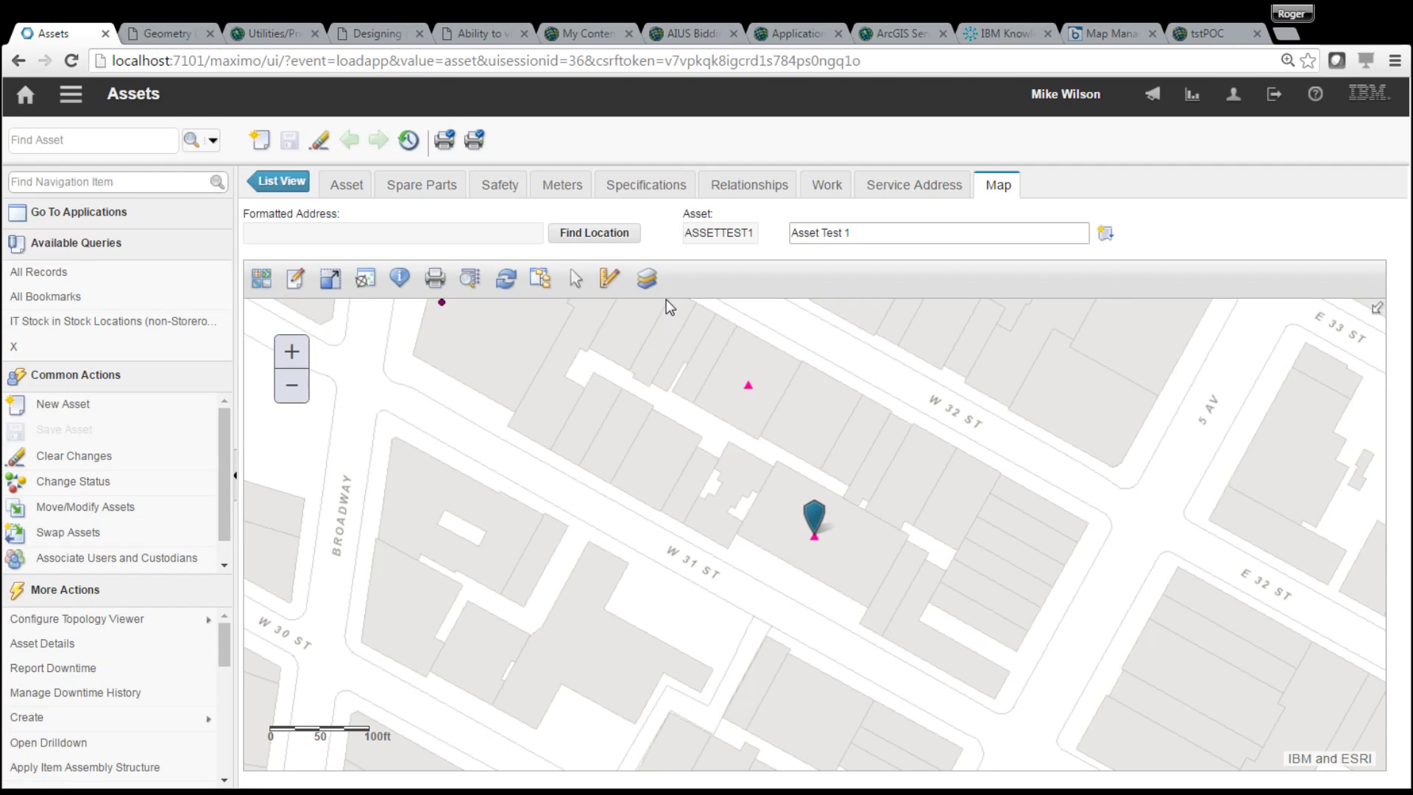
- Sketch a red shaded polygon around the asset pin
click(609, 278)
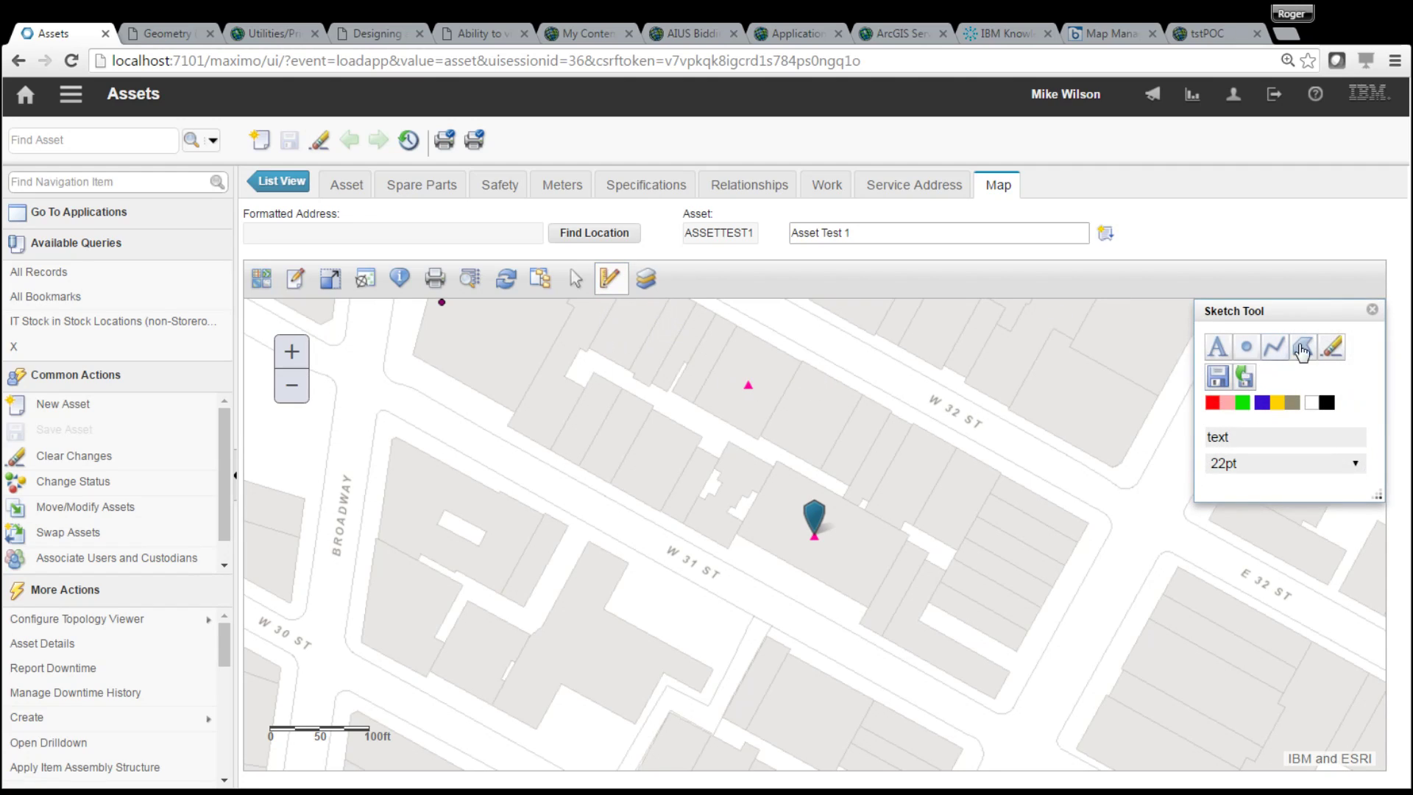
click(1303, 347)
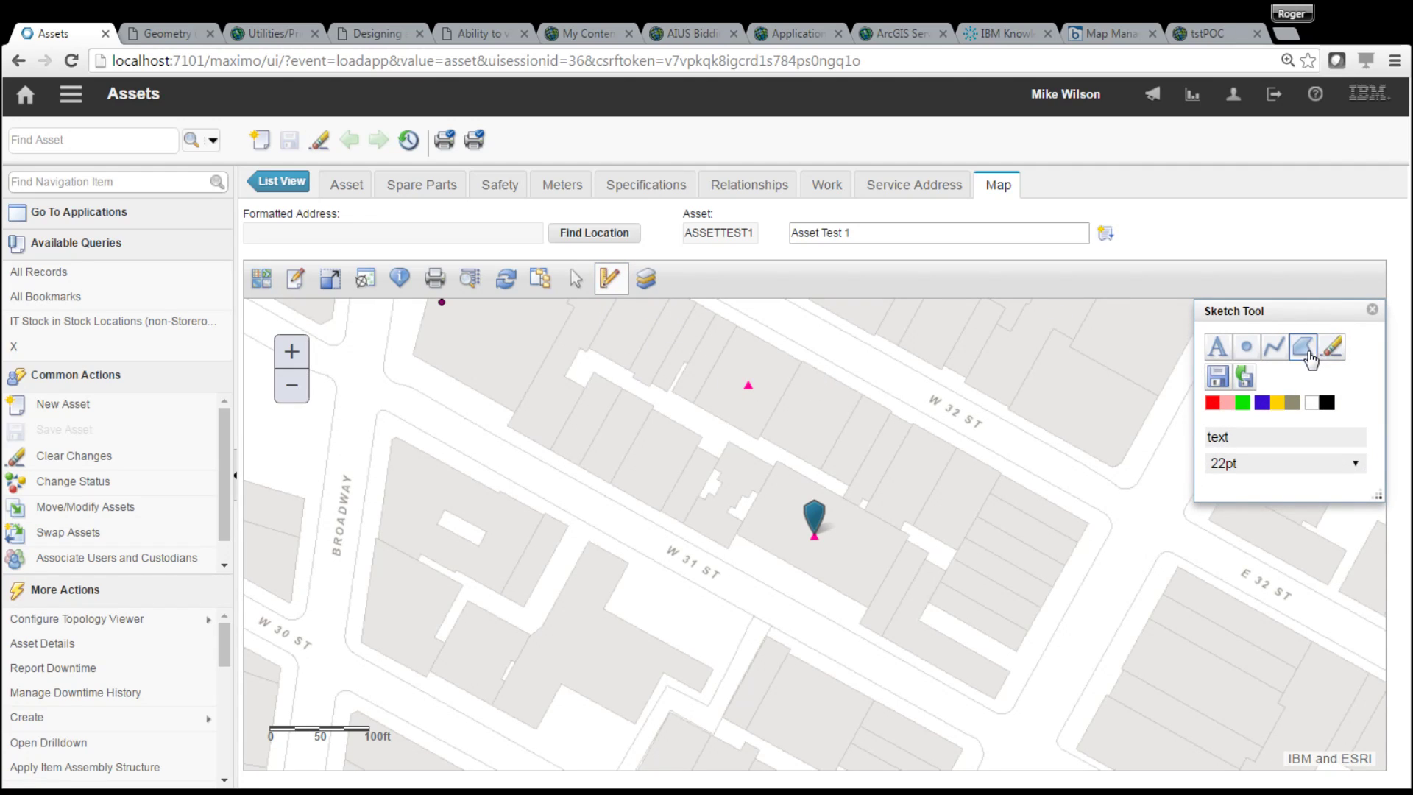
click(705, 479)
click(1007, 434)
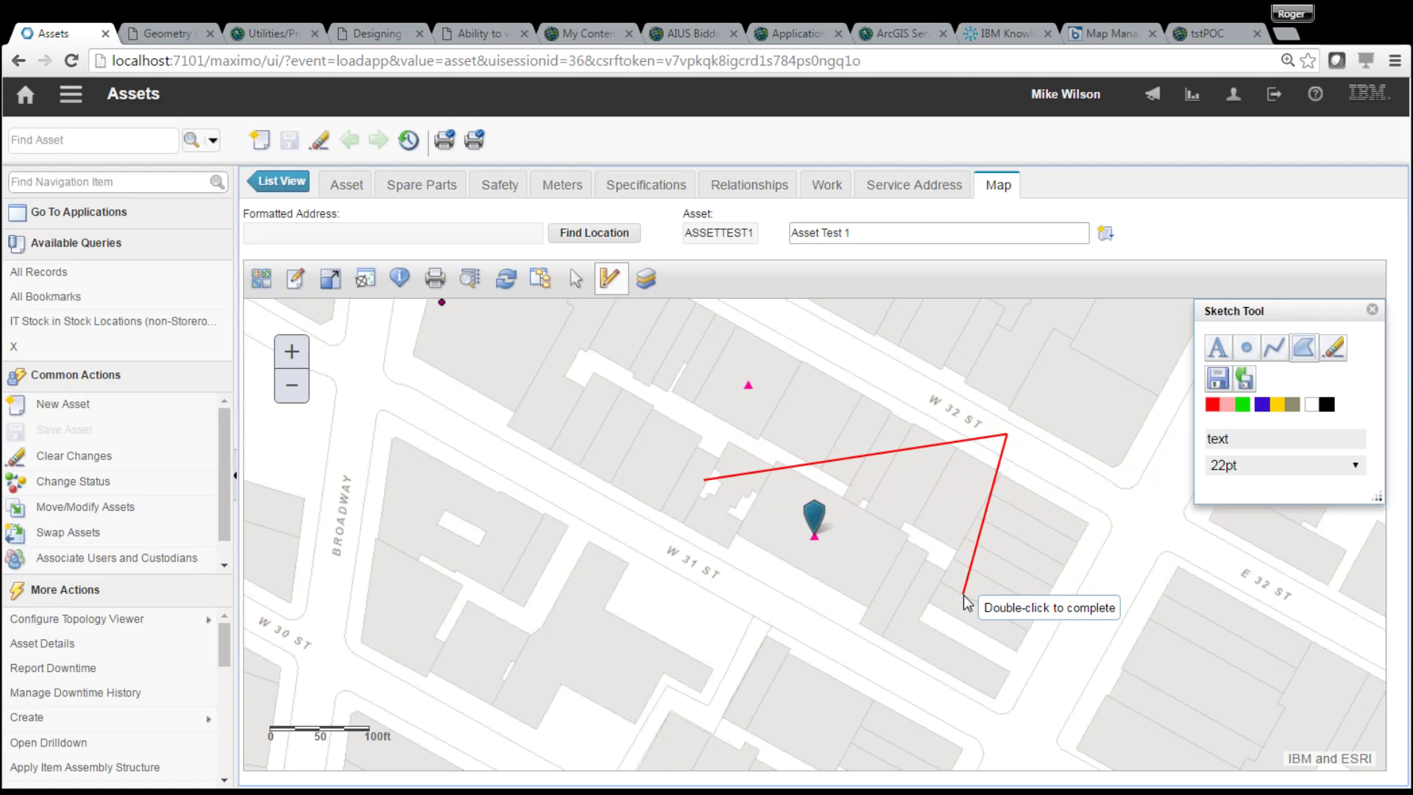
click(964, 593)
double_click(746, 597)
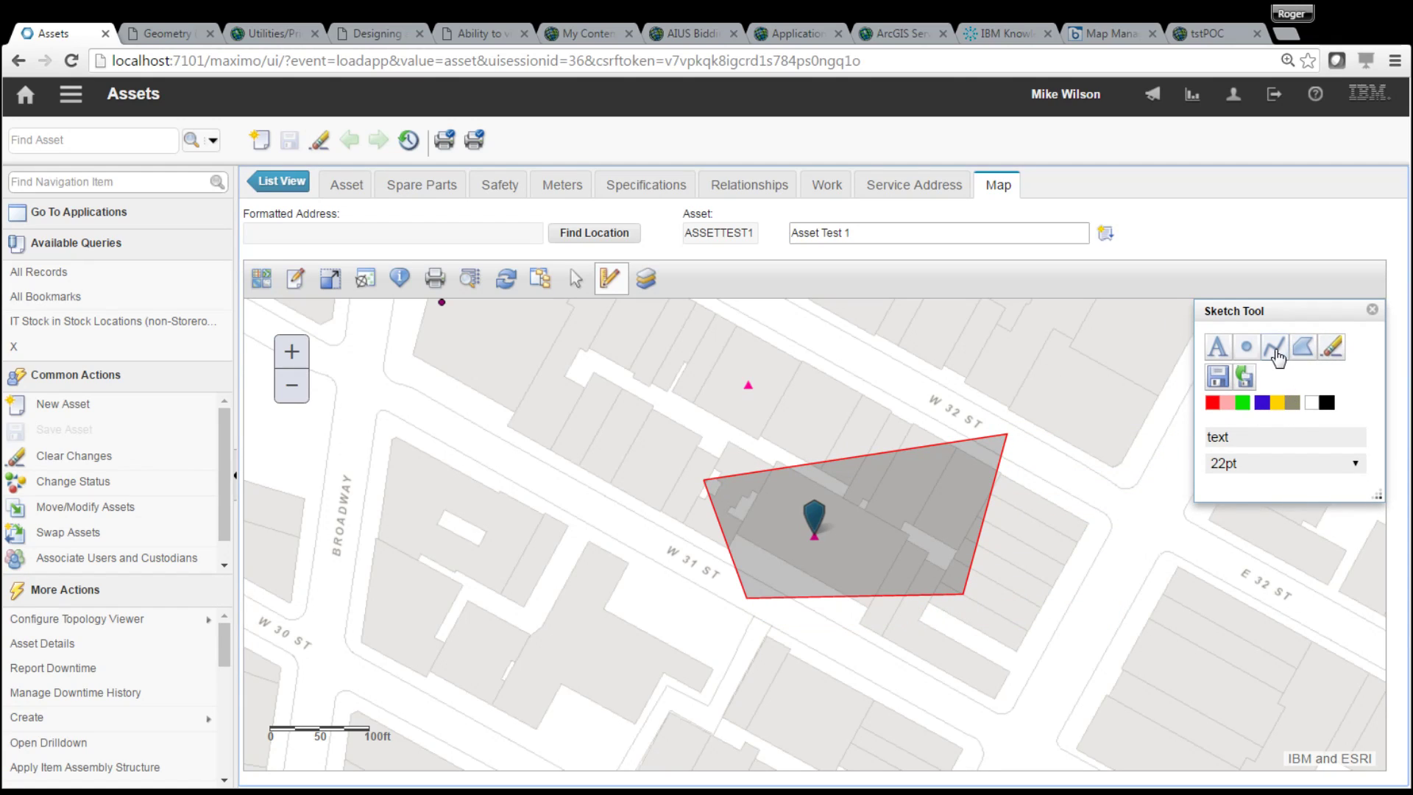
- Draw a red zigzag line north of the asset near W 32 St
click(1276, 359)
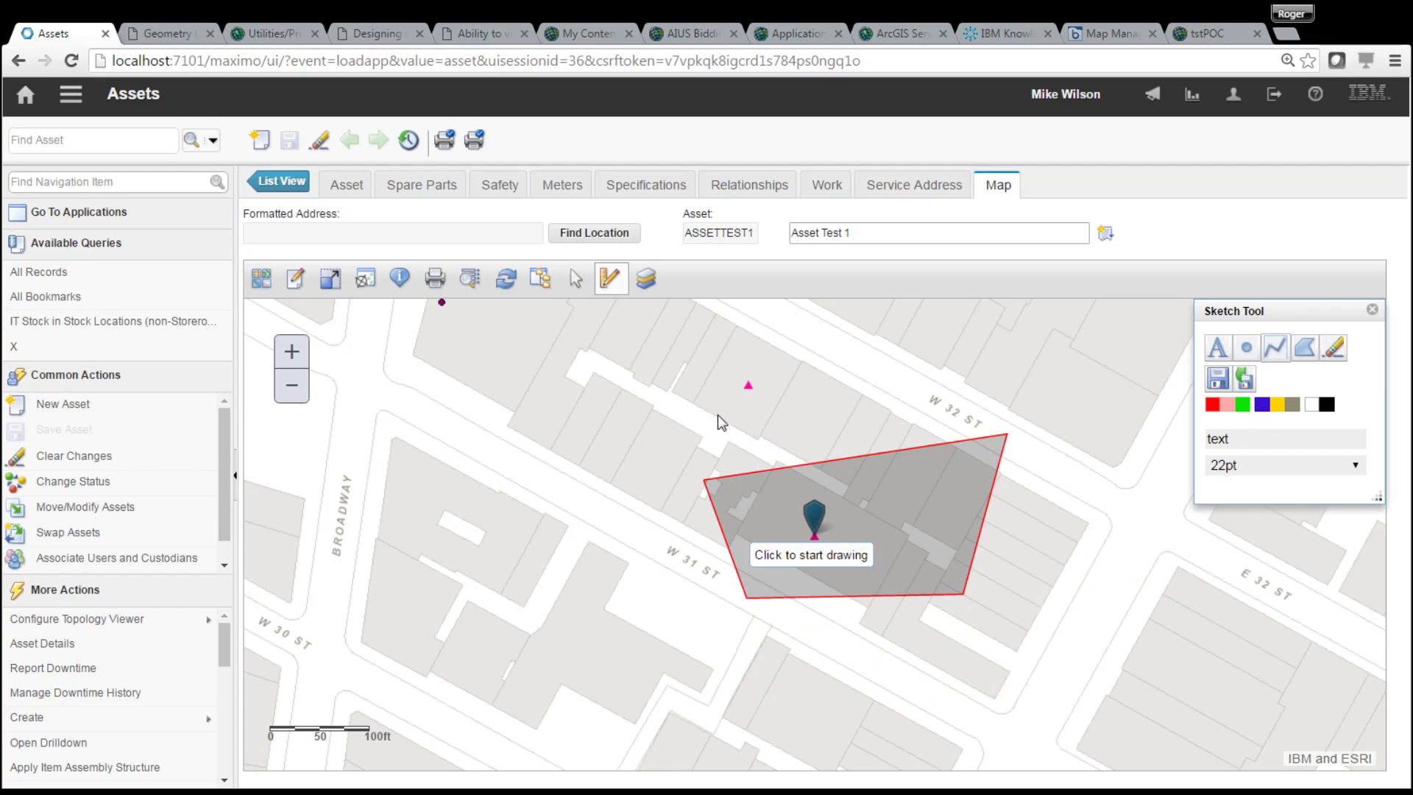
click(657, 422)
click(754, 348)
click(828, 420)
double_click(987, 341)
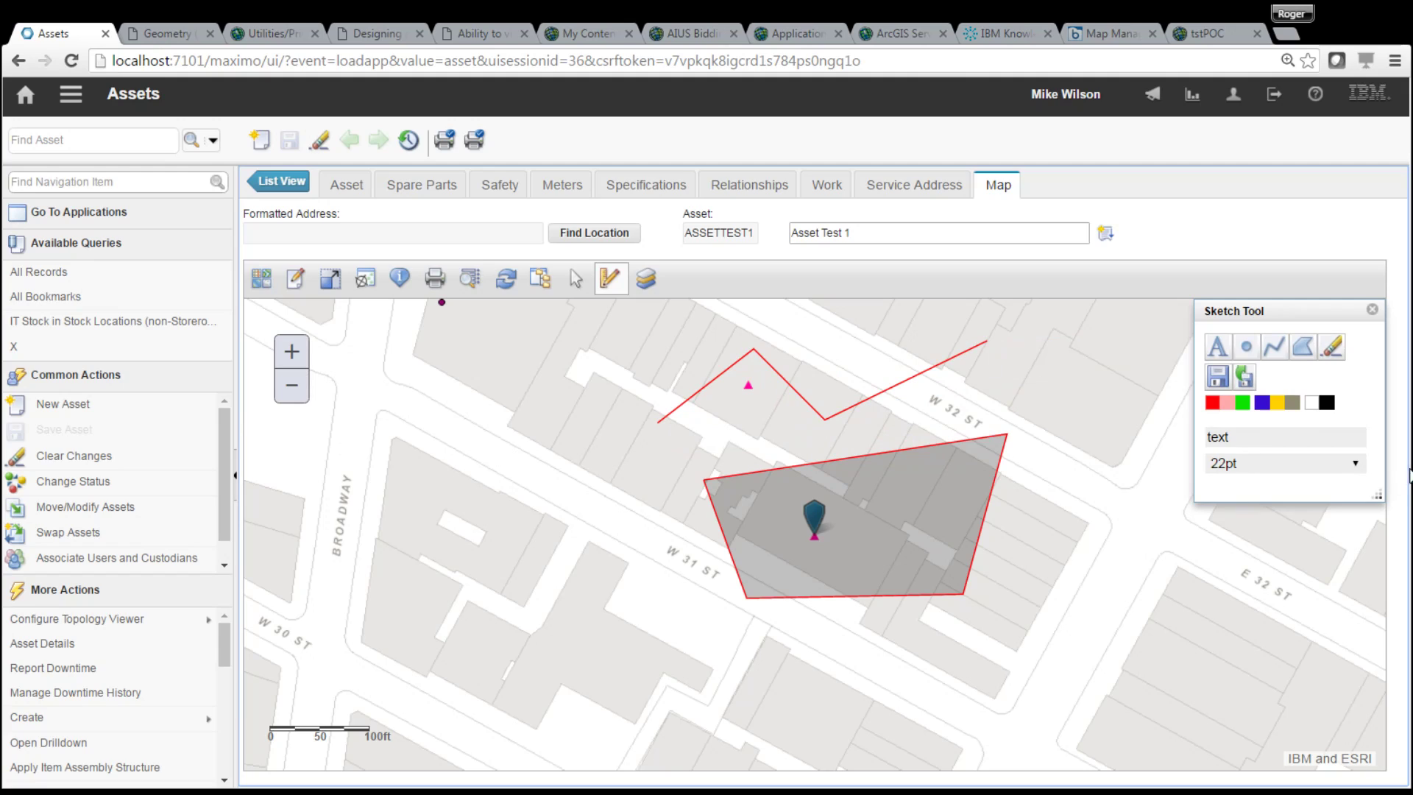
- Print the sketched map as a 670 by 500 px PDF
click(436, 289)
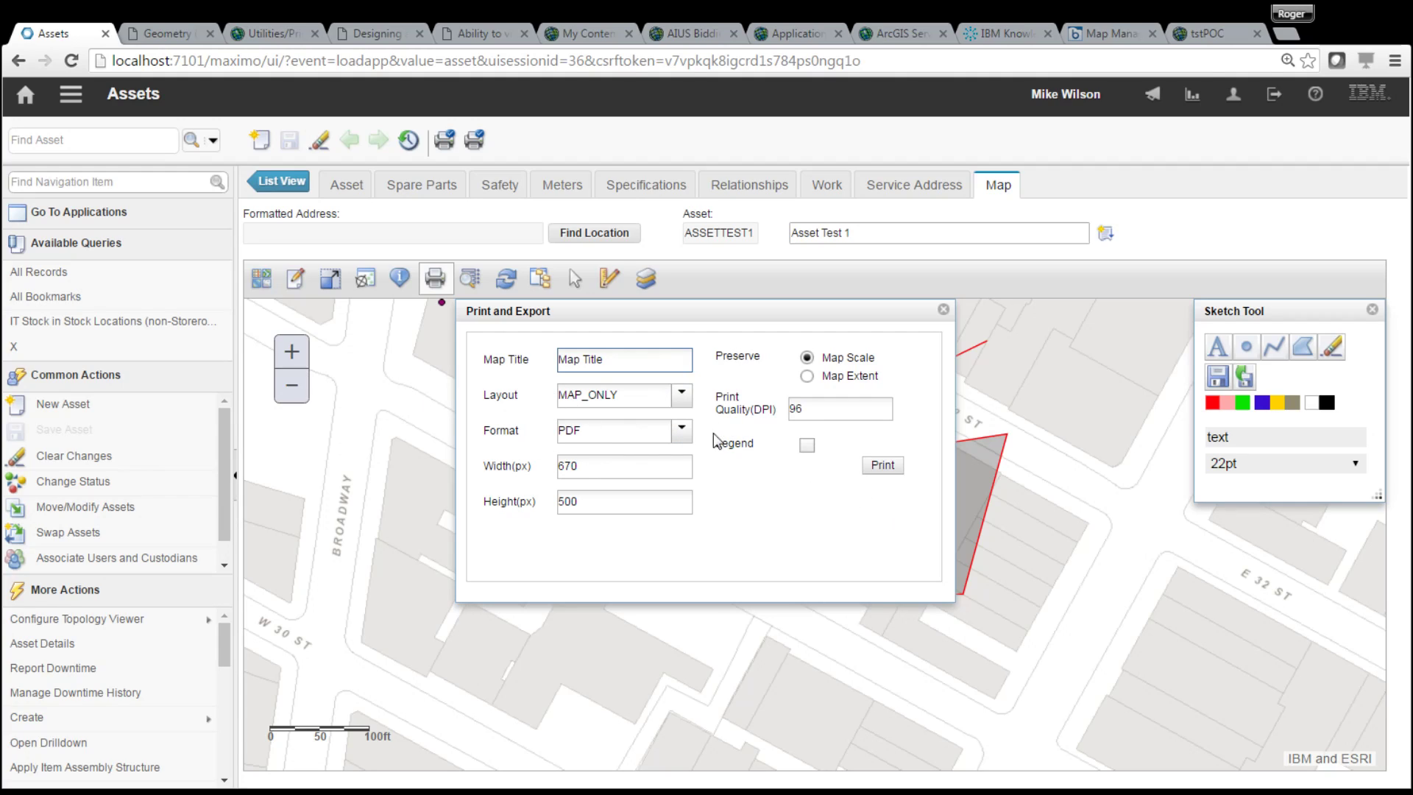
click(683, 432)
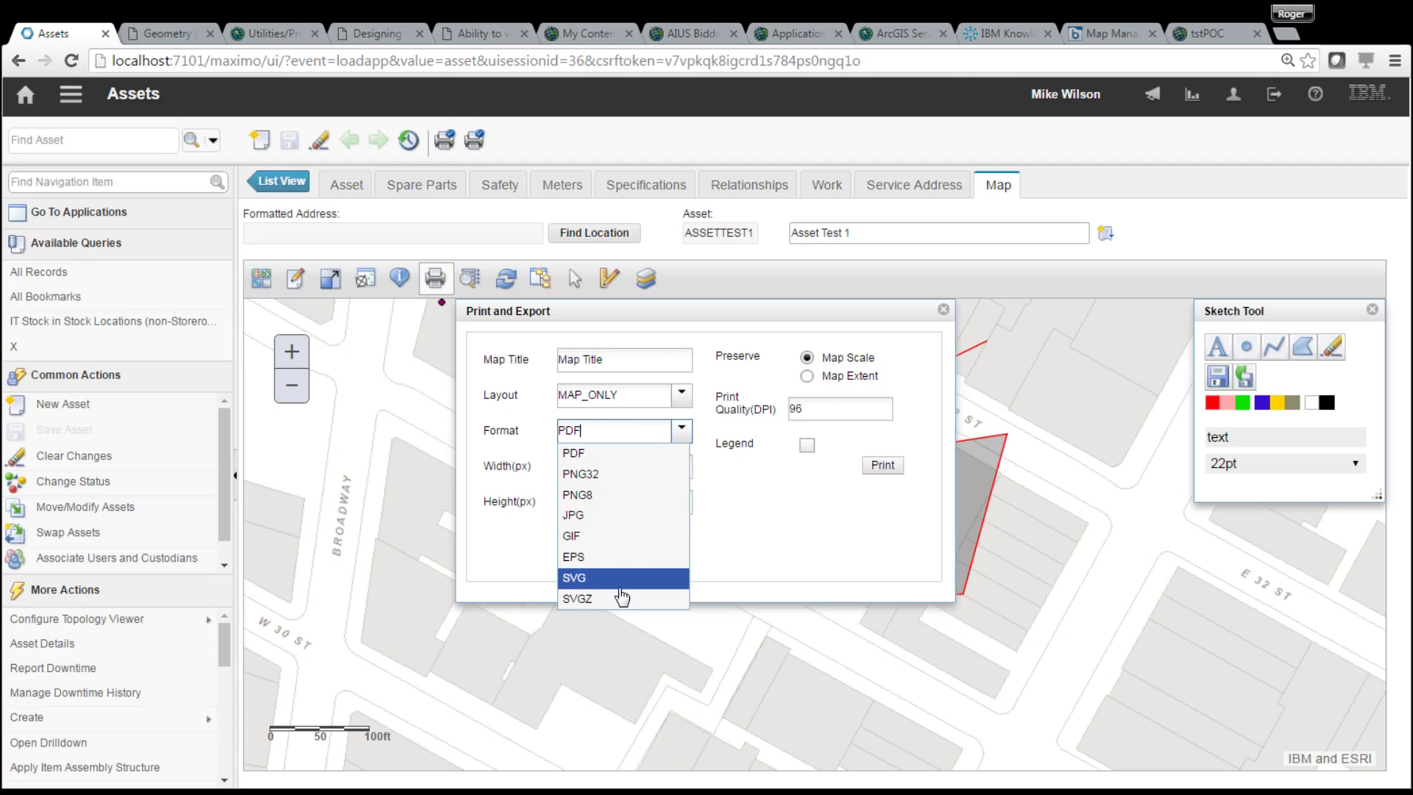
click(682, 430)
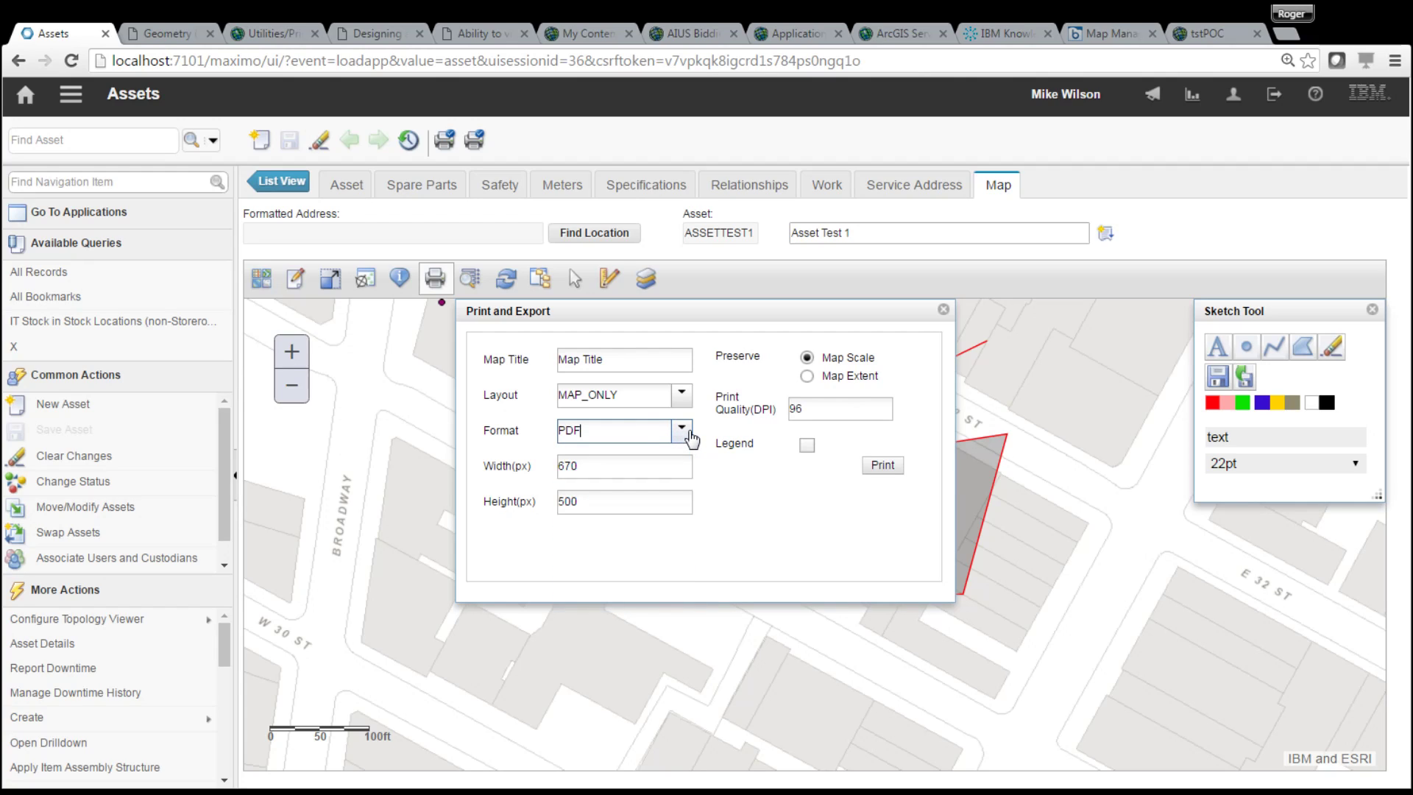
click(882, 466)
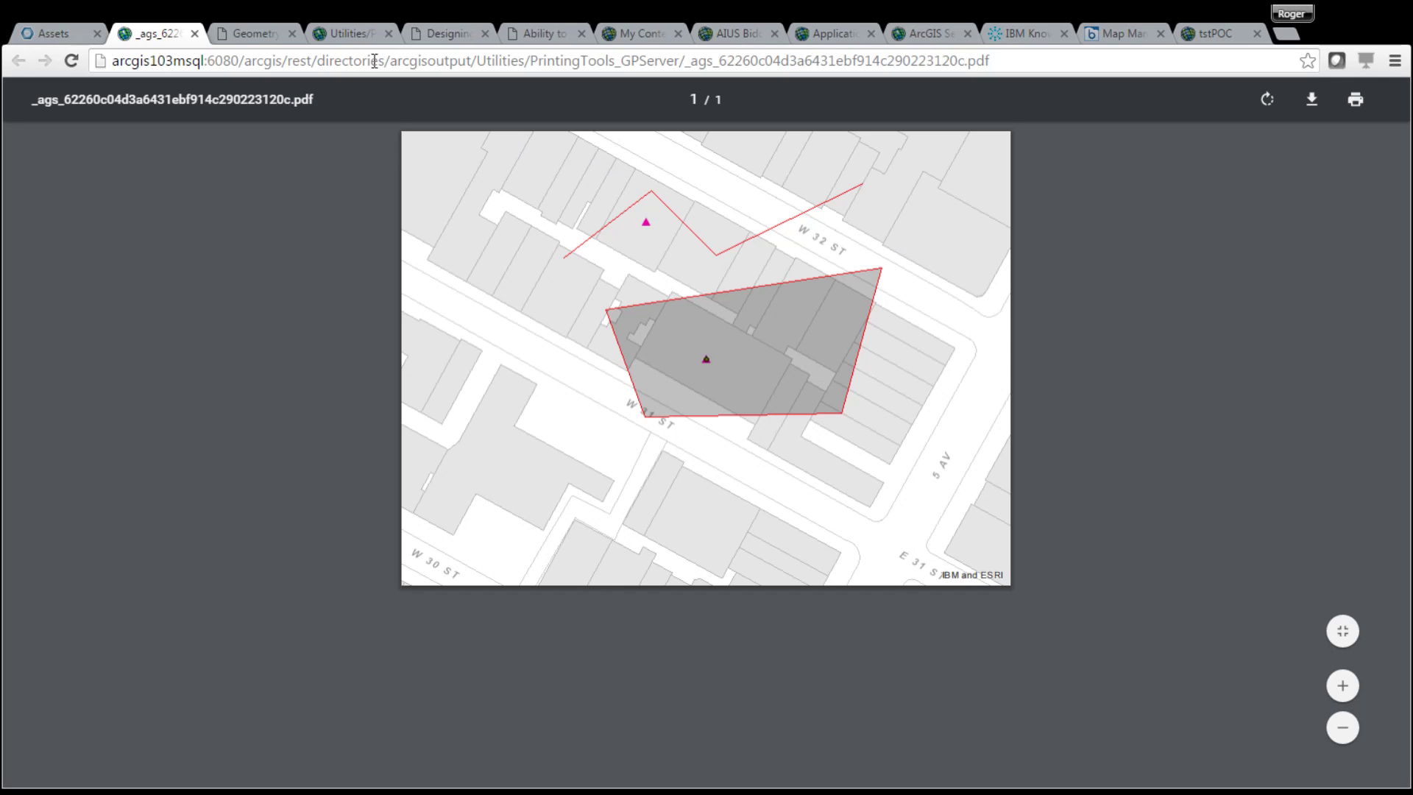
- Close the PDF output tab to return to the Assets map
click(194, 33)
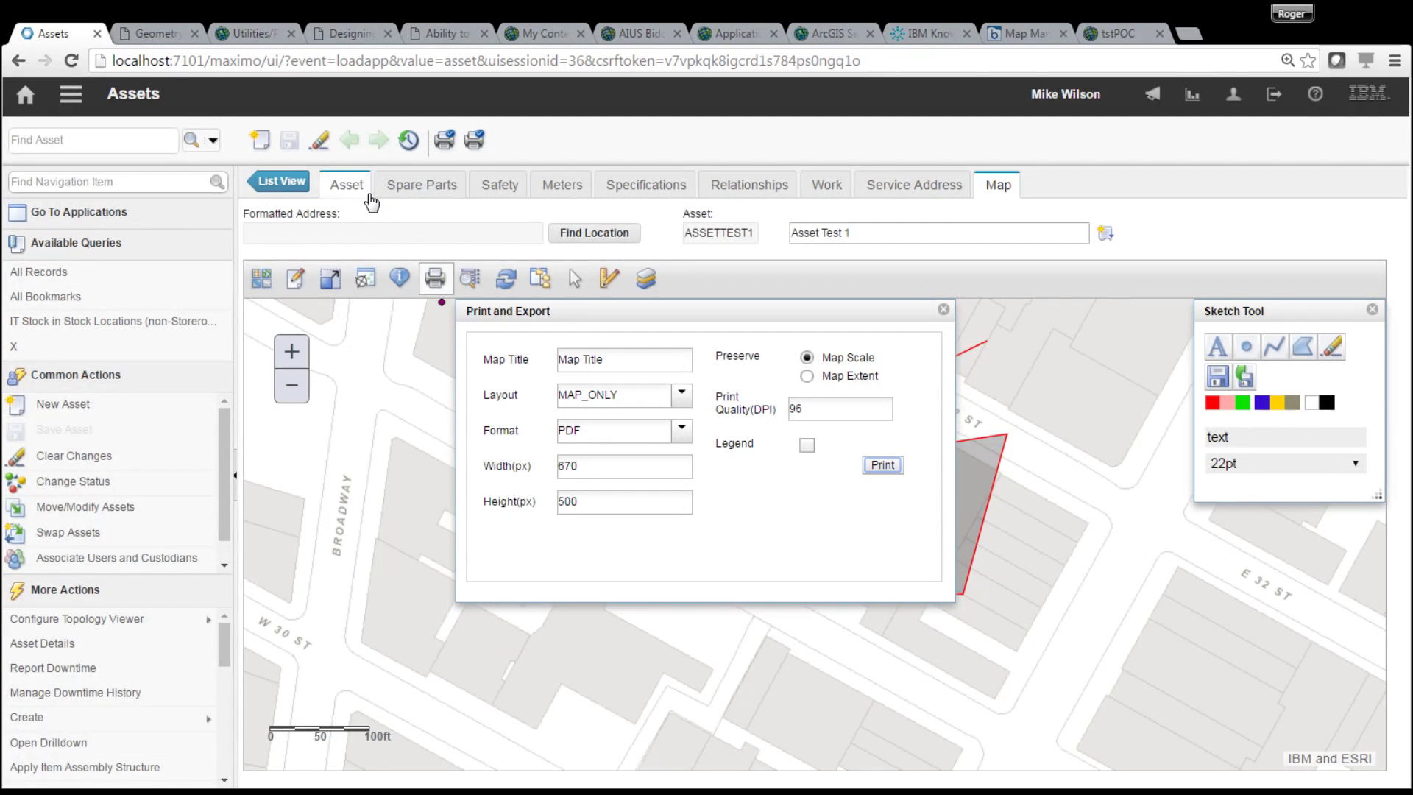
- Close the print options, erase all red sketches, and pan the map toward W 33 St
click(943, 310)
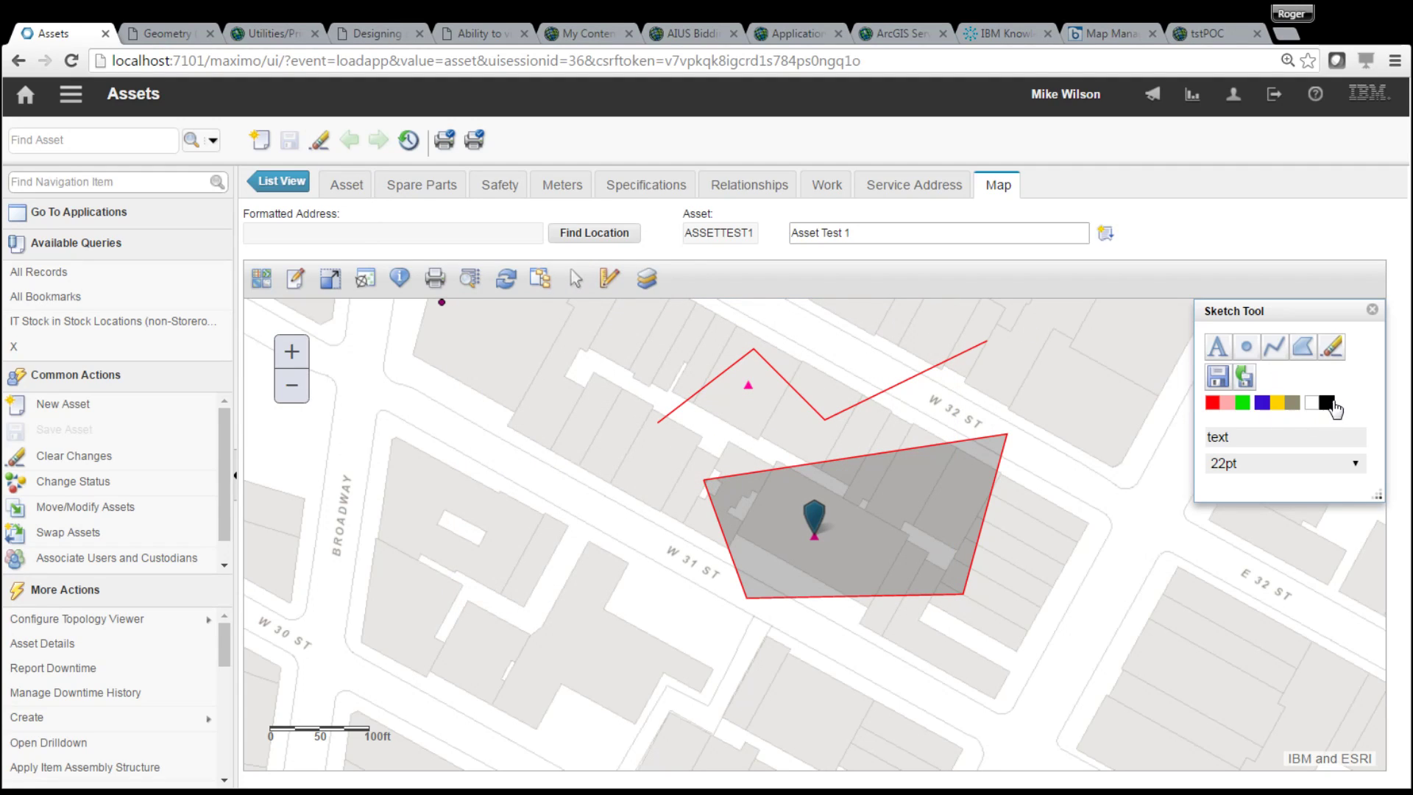
click(1328, 351)
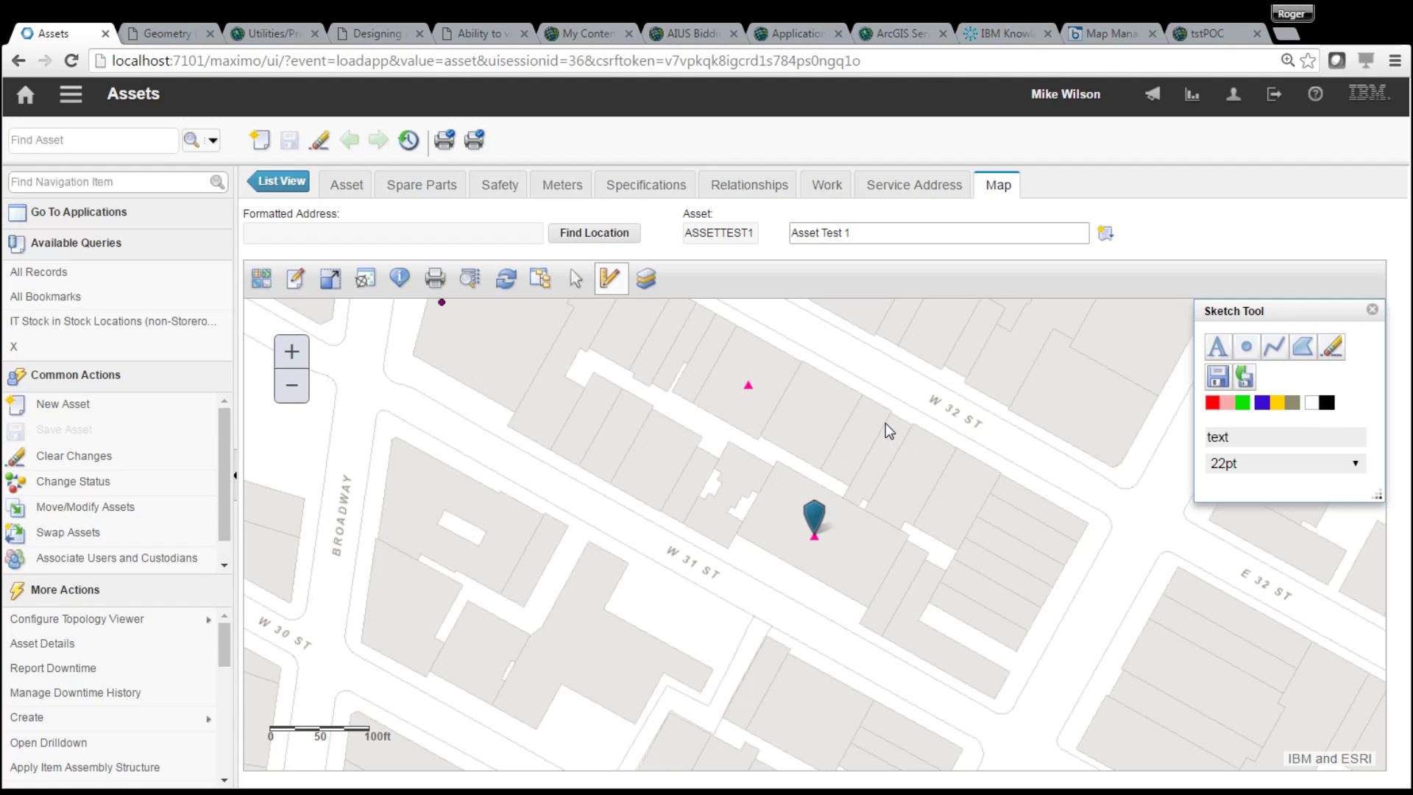
drag(990, 405, 798, 535)
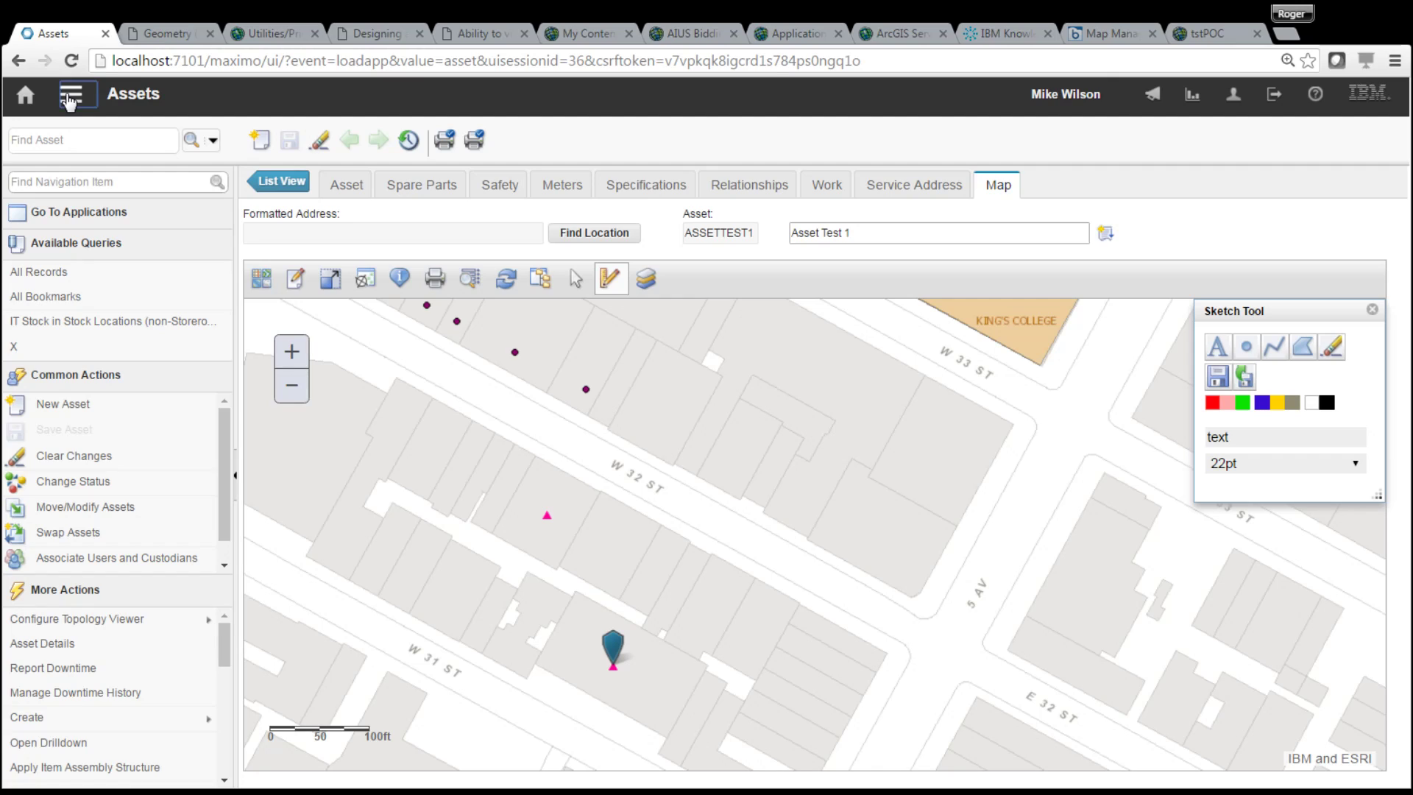
click(70, 102)
mouse_move(216, 124)
- View map MAP1 'Map 1 Presentation' in Map Manager, then return to the Assets application
click(80, 94)
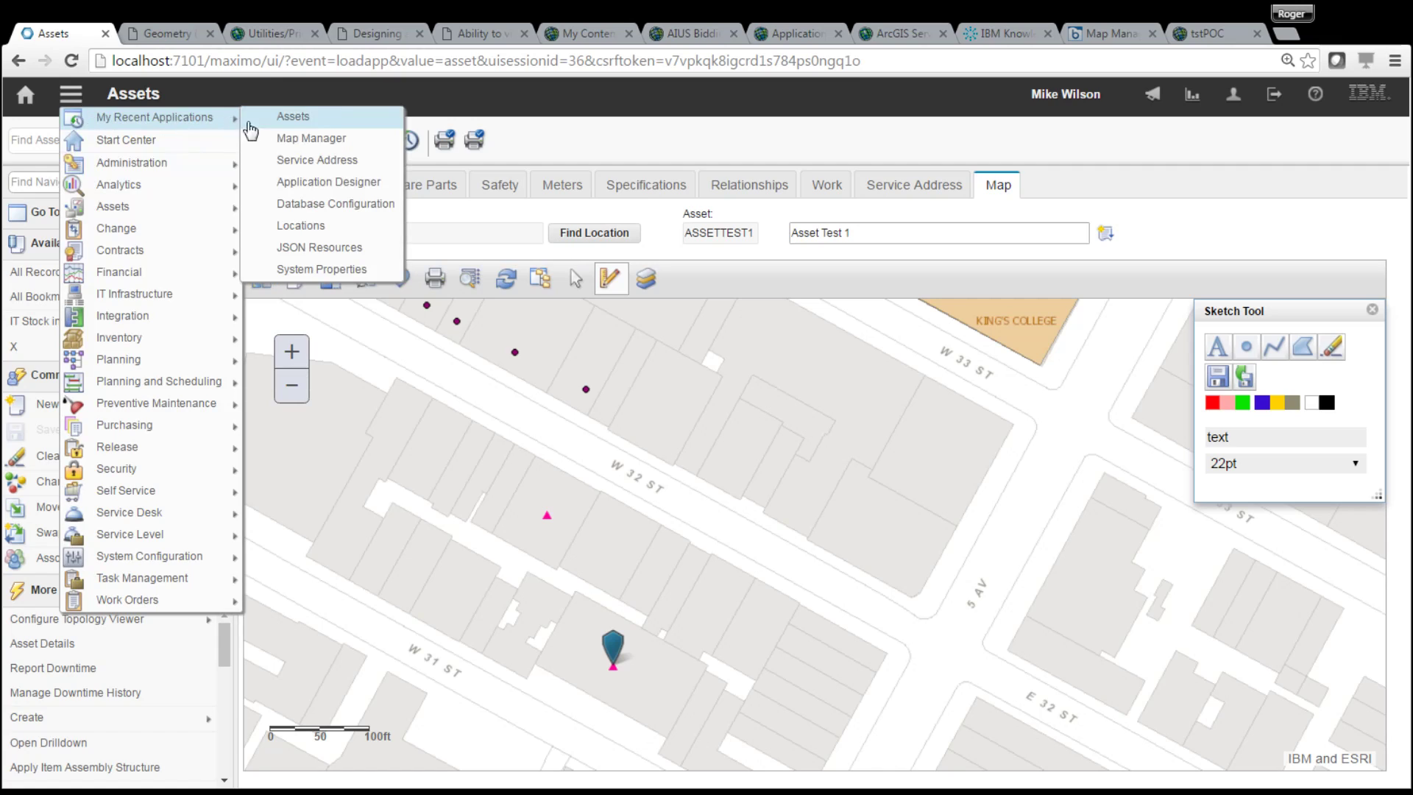
click(307, 144)
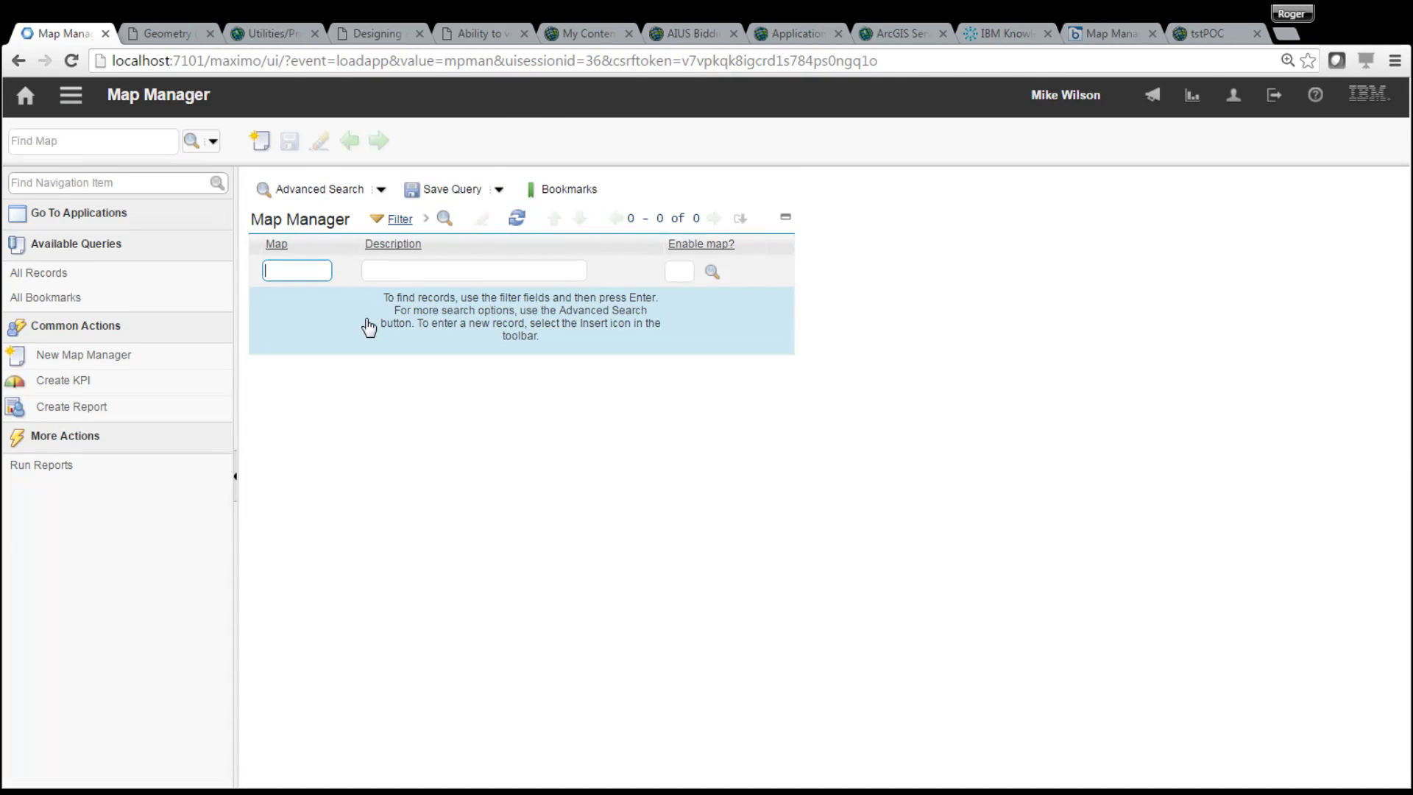
key(Return)
click(279, 301)
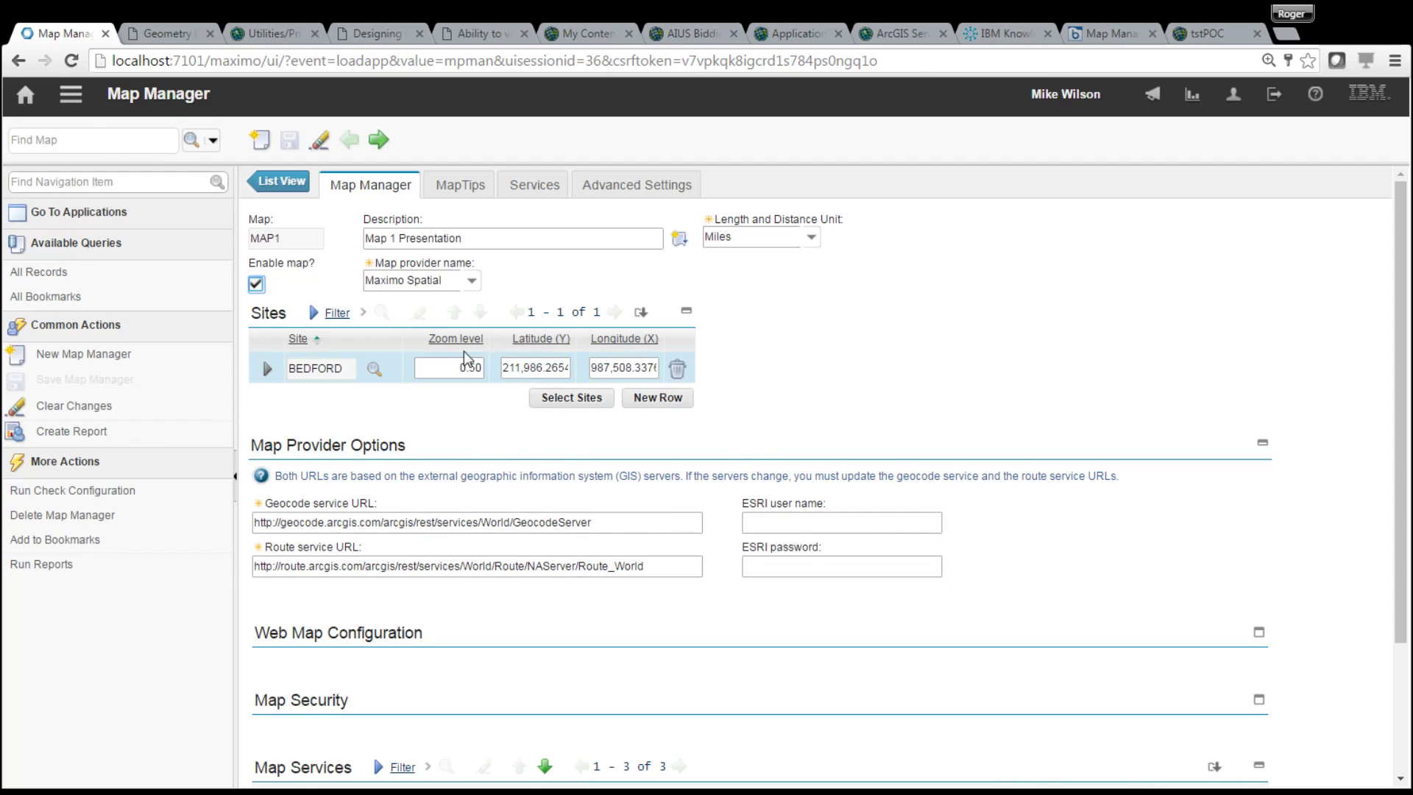
click(71, 94)
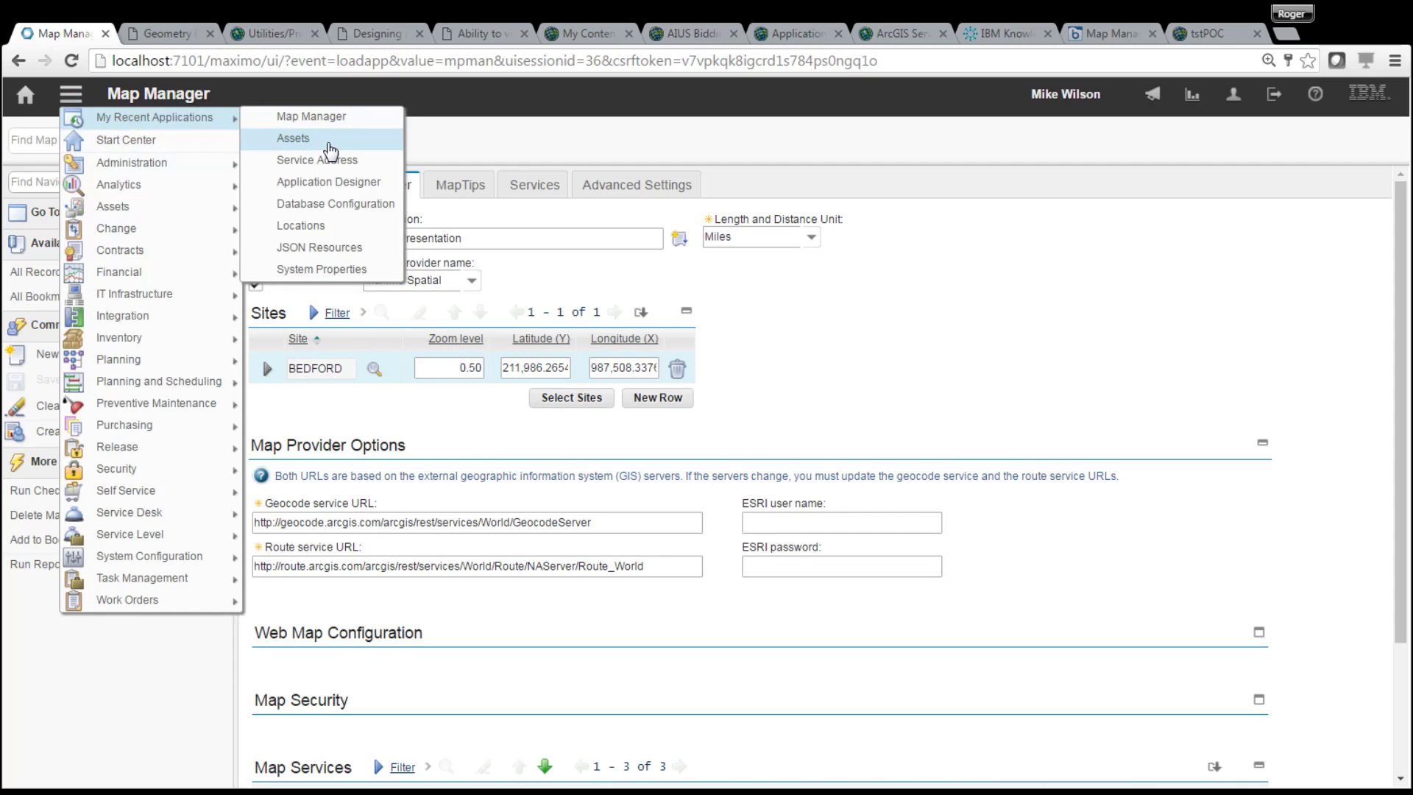
click(309, 139)
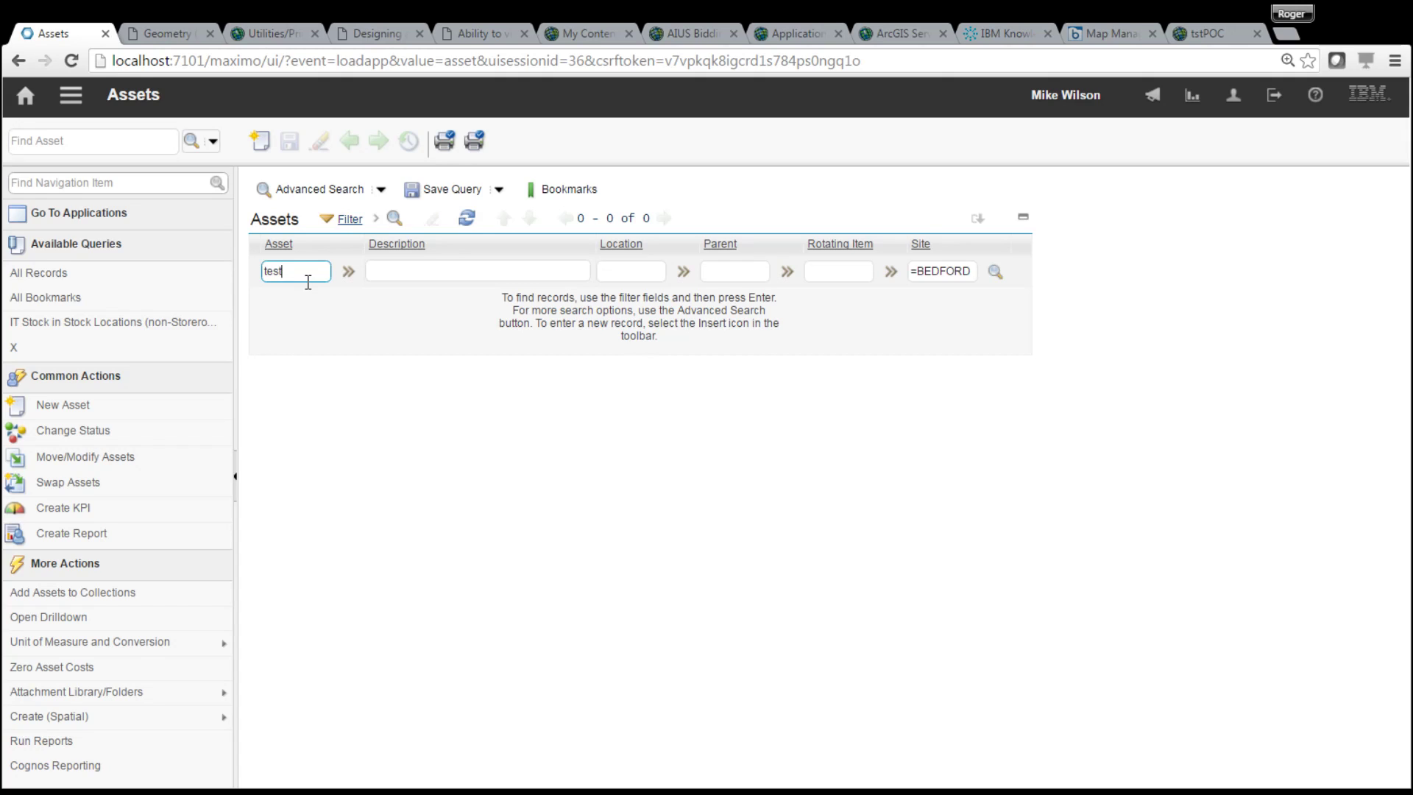
- Search assets for test, show ASSETTEST1 on its map, and check the map's right-click actions
key(Return)
click(290, 304)
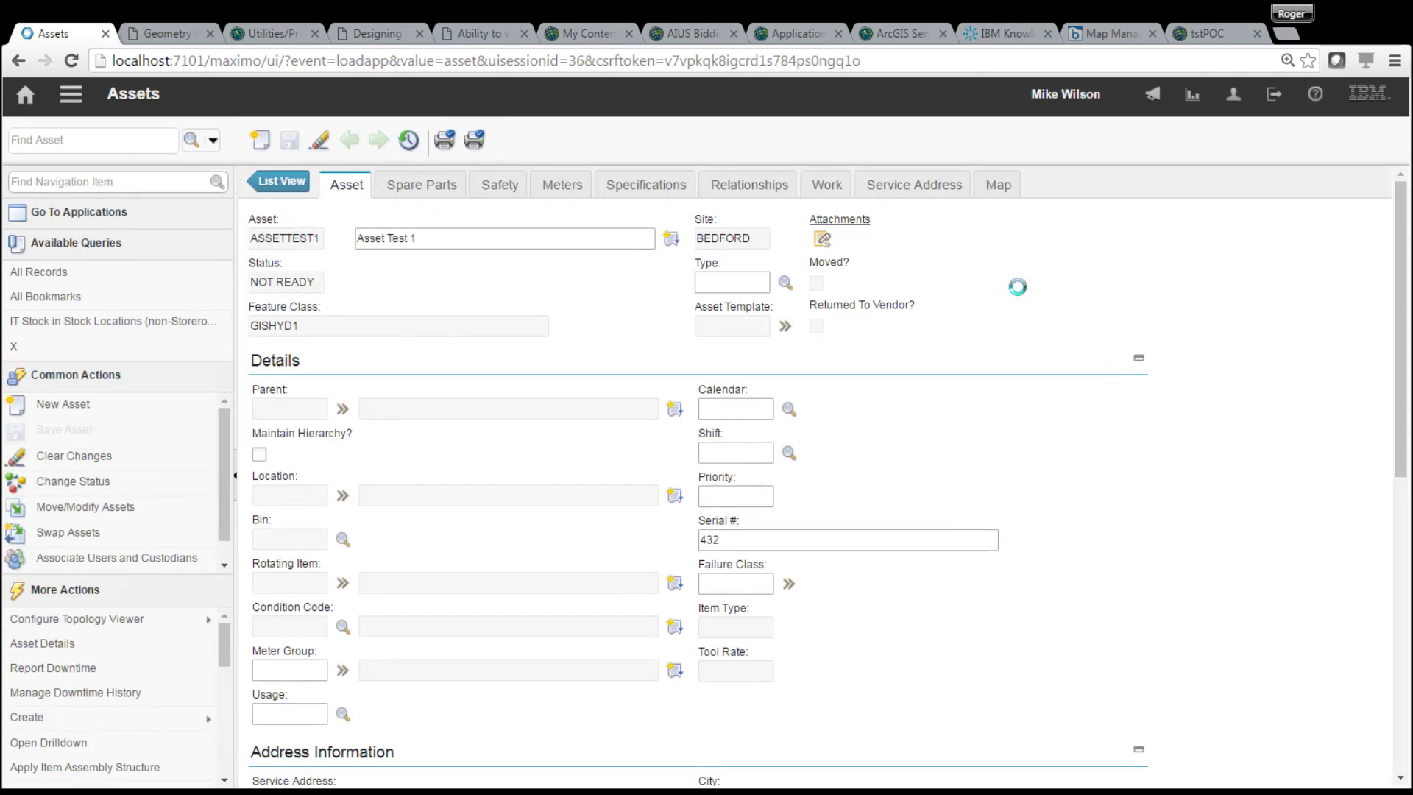
click(998, 185)
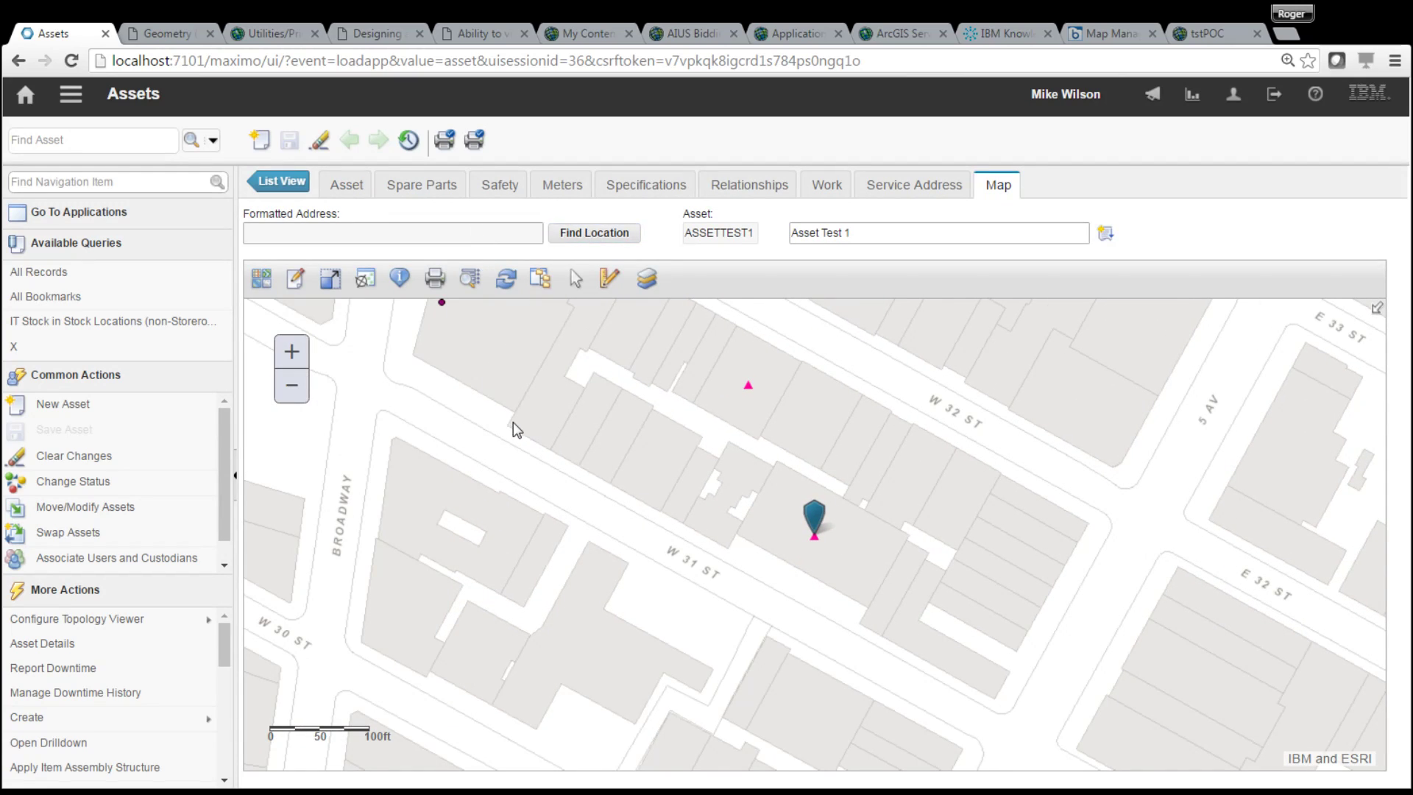
right_click(526, 464)
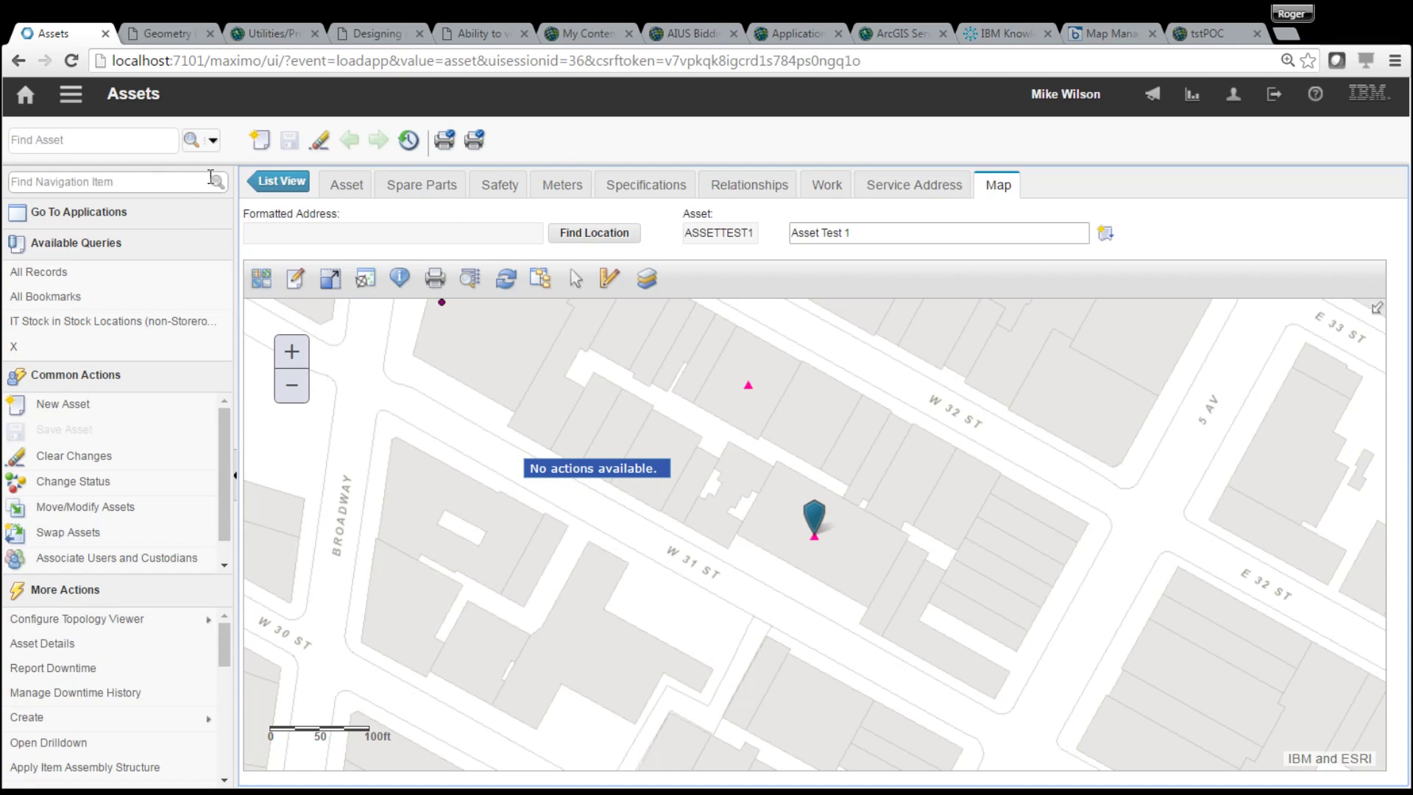
click(71, 98)
mouse_move(184, 120)
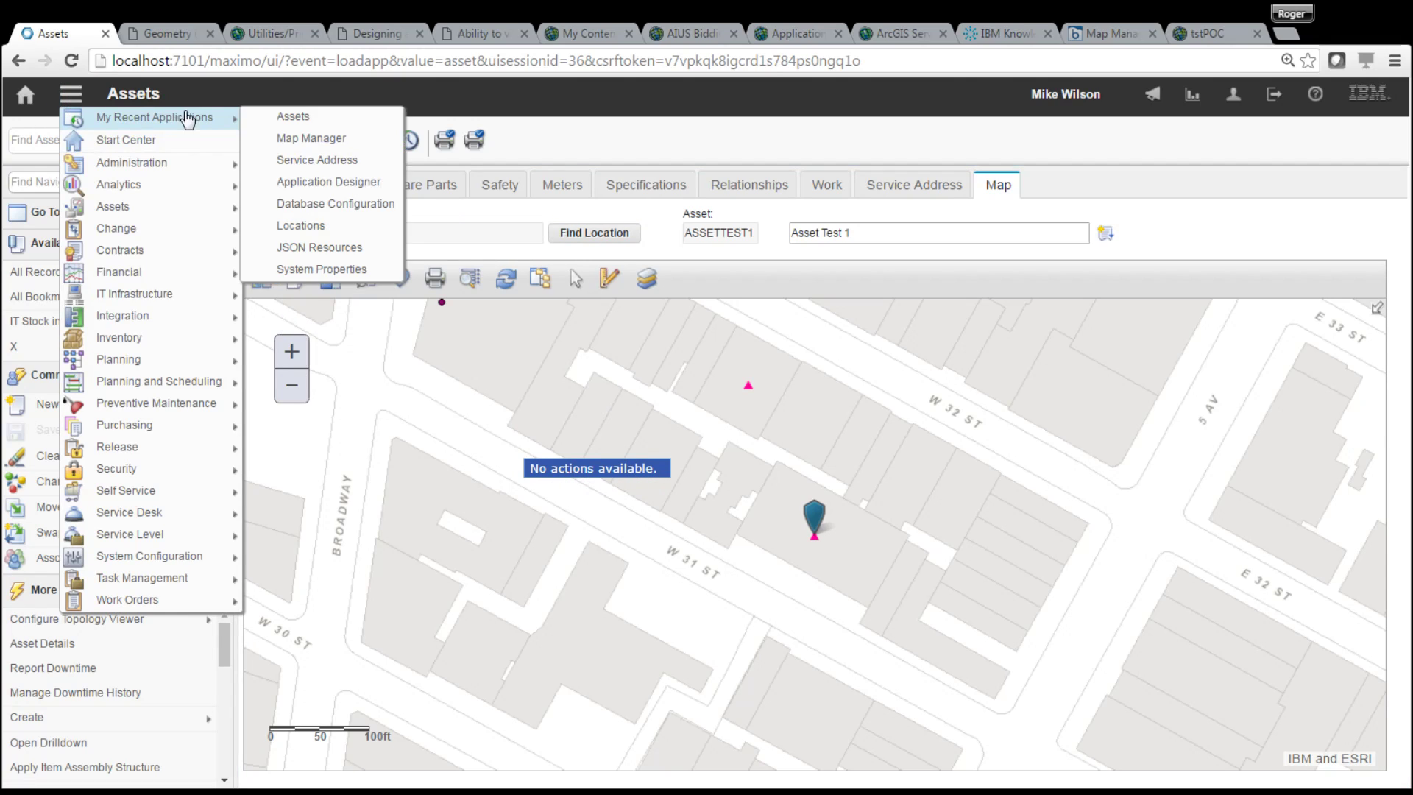
- Open service address NYCSA3 from the Service Address list
click(350, 168)
key(Return)
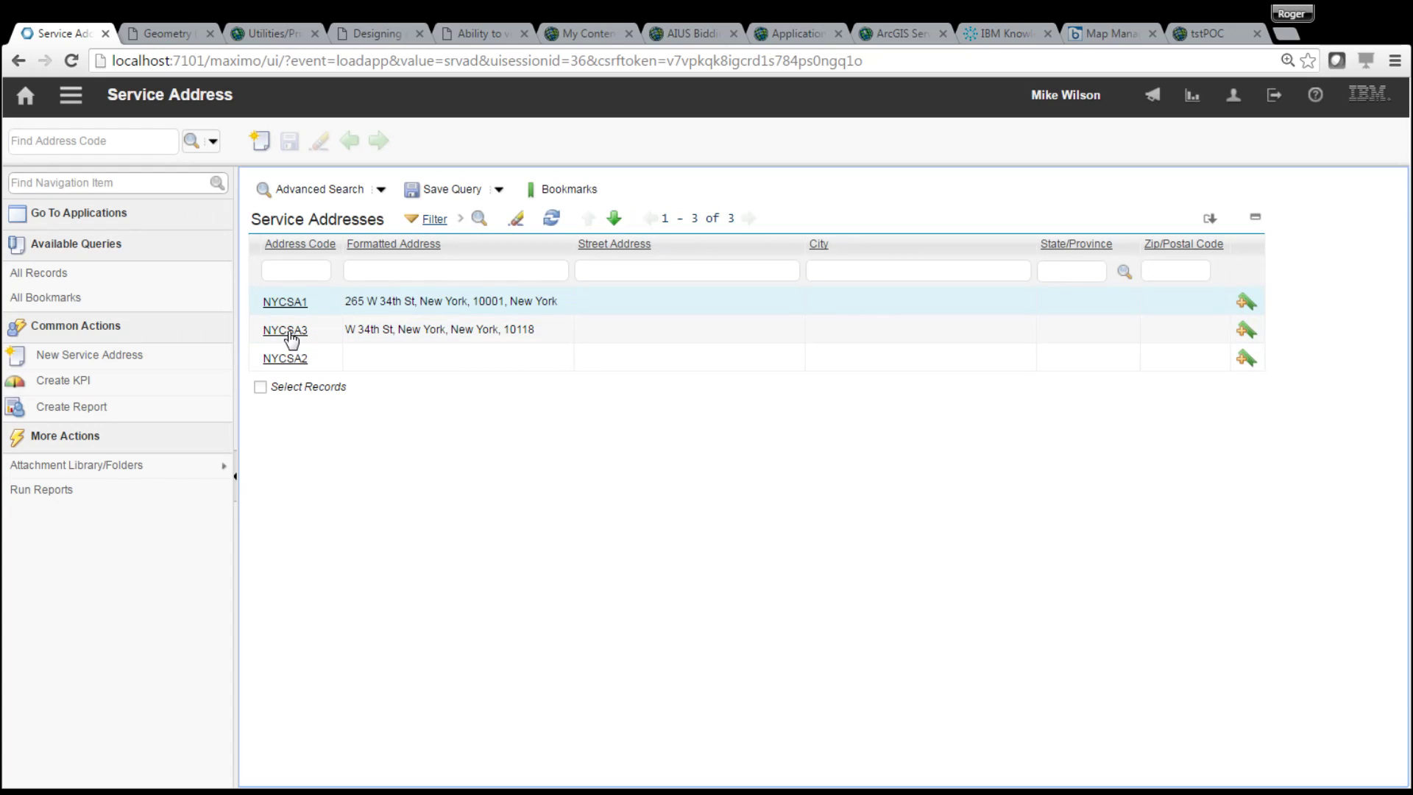
click(289, 332)
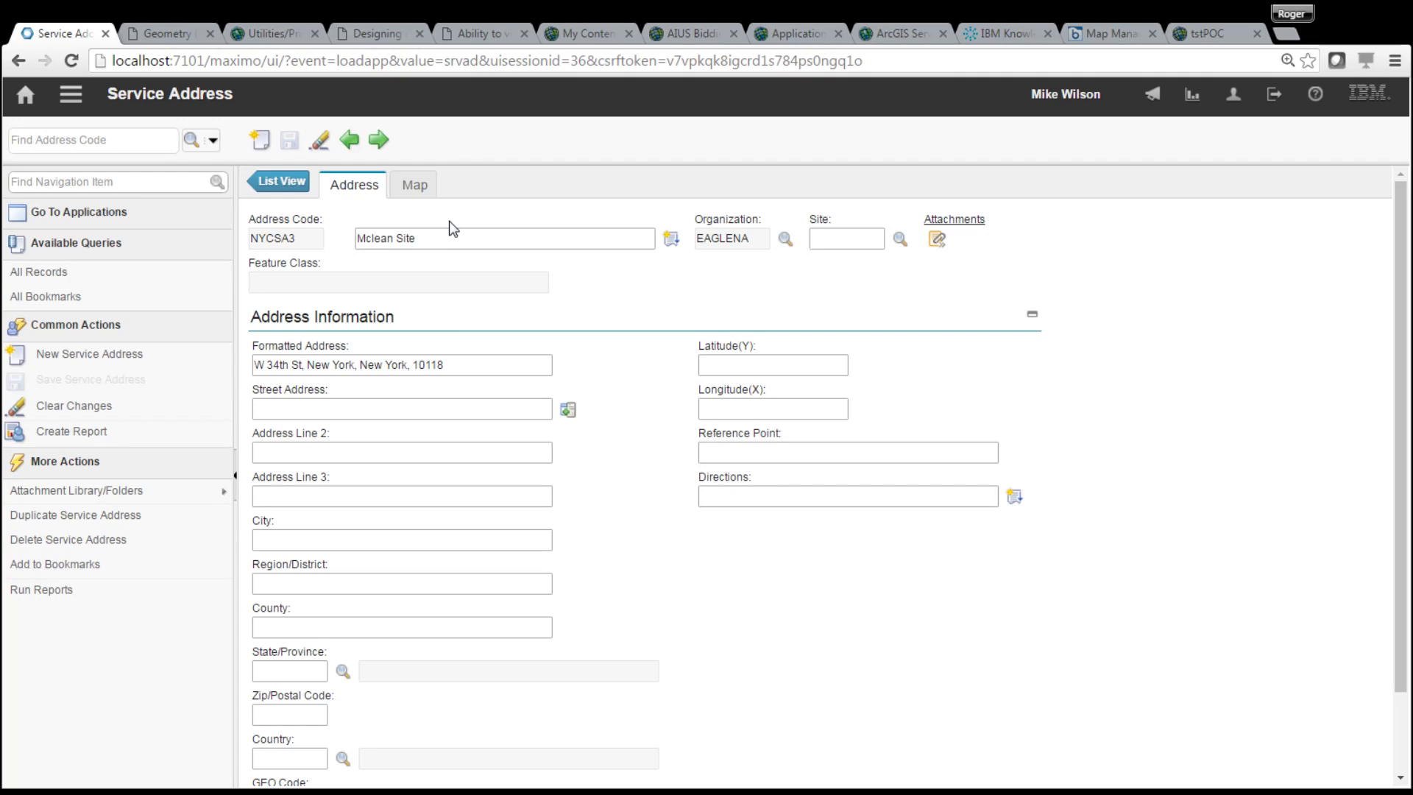
- Delete NYCSA3's Mclean Site description, save it, and show it on the map
click(429, 238)
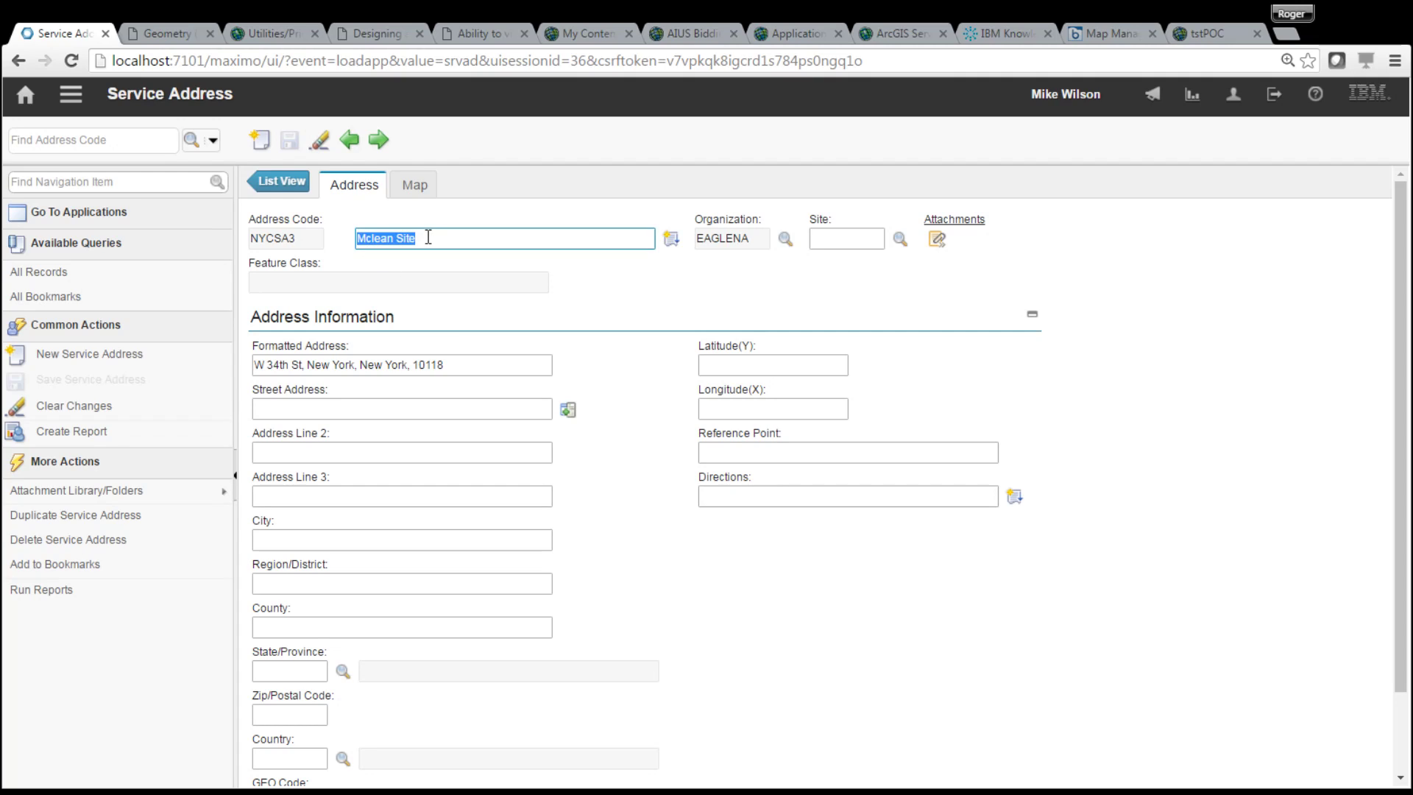
key(BackSpace)
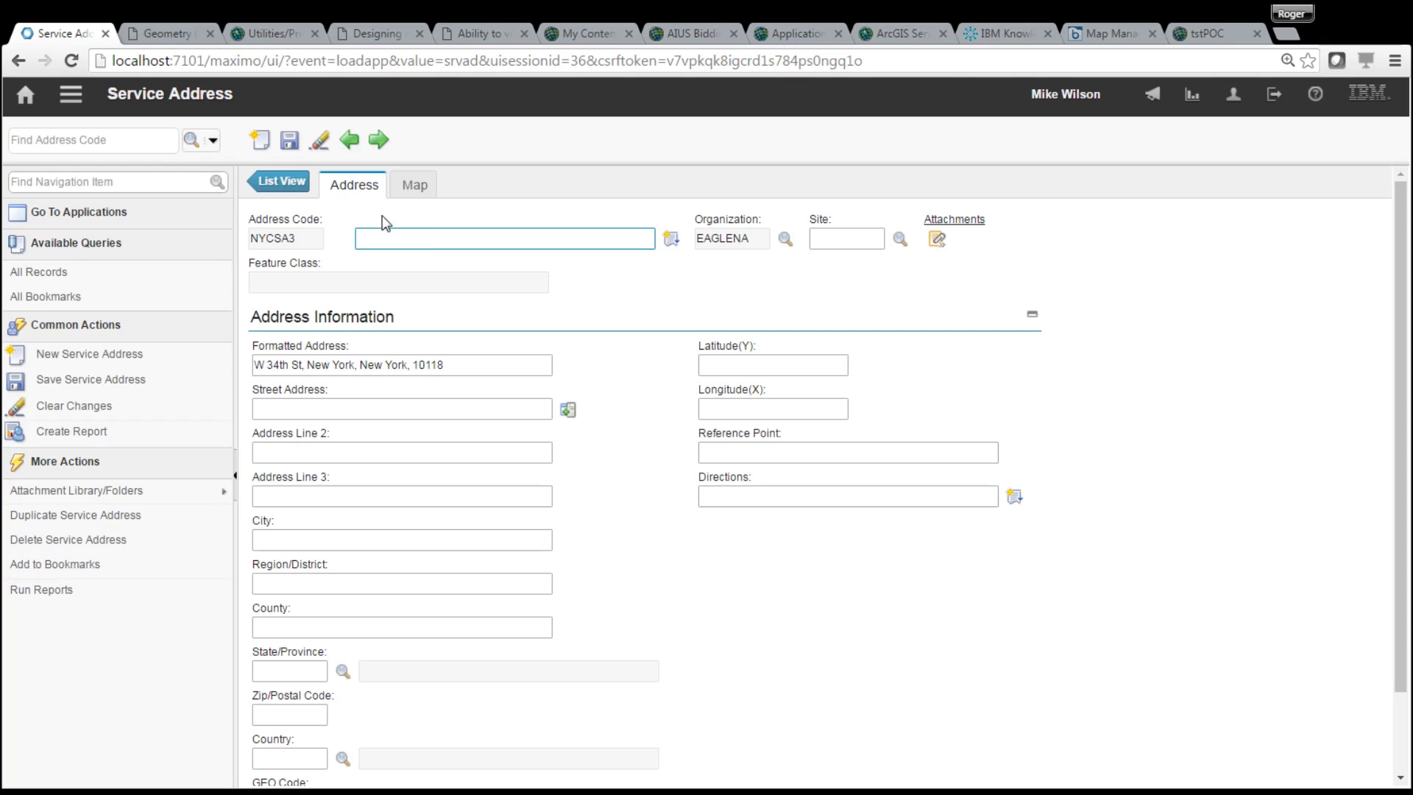
click(286, 144)
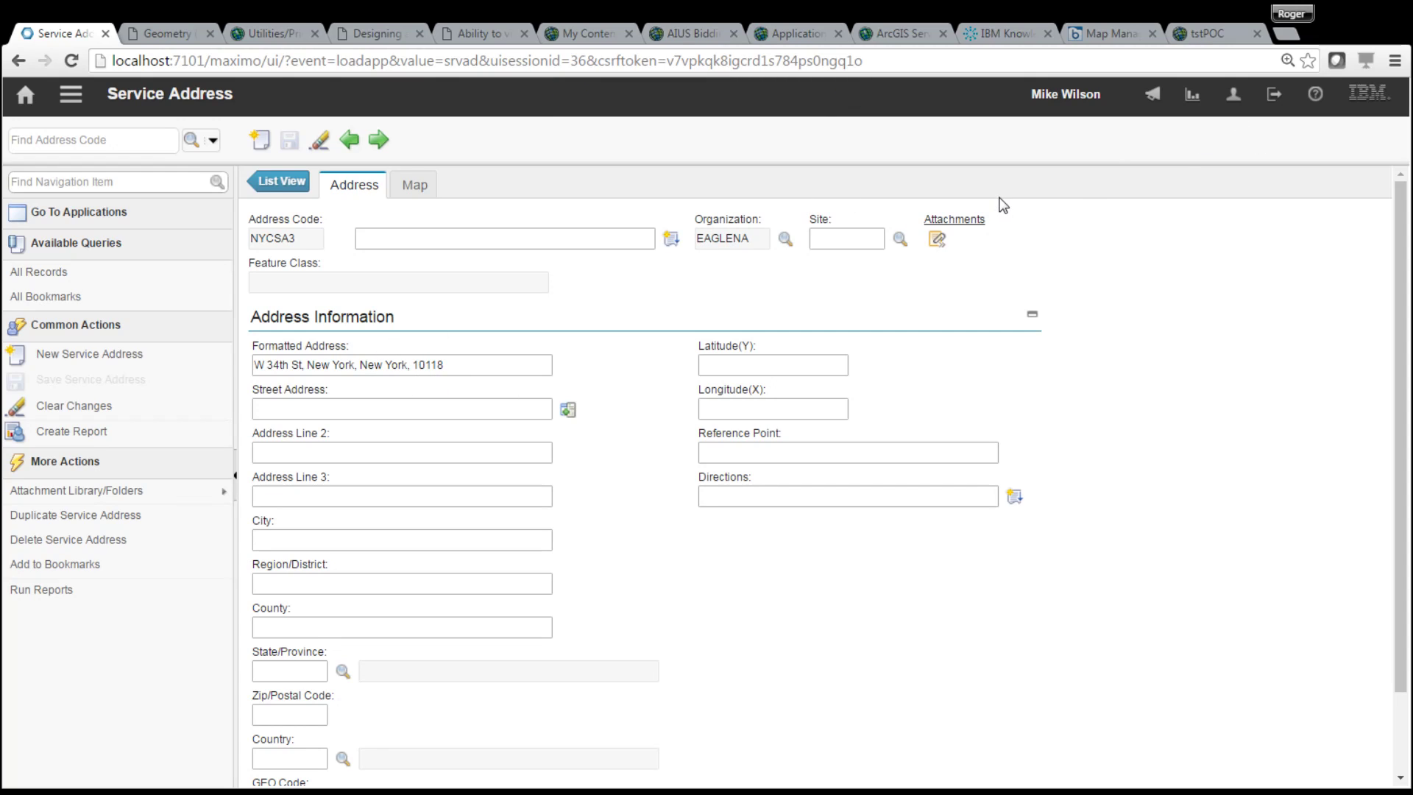
click(416, 184)
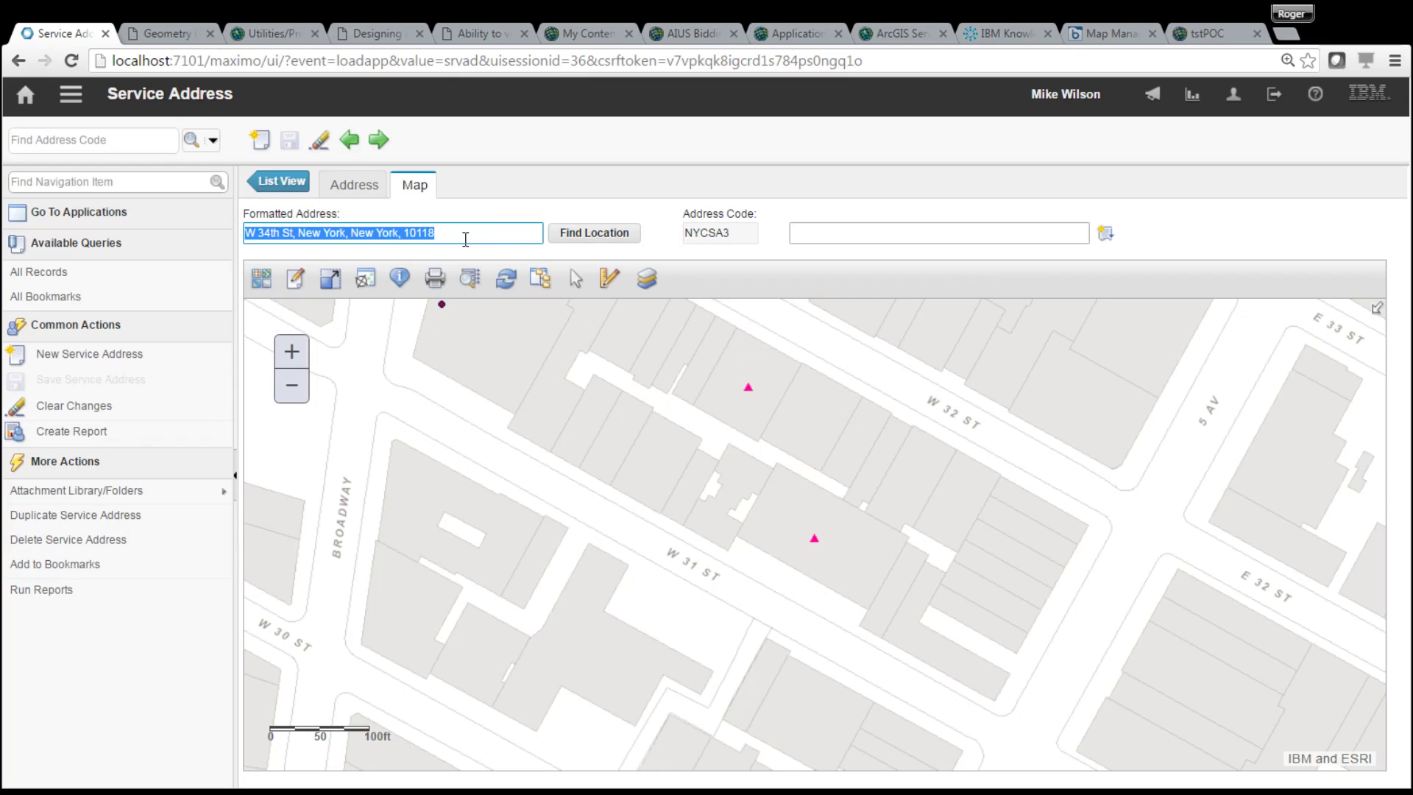
- Pan the NYCSA3 map north and west to King's College and Greeley Square
click(434, 234)
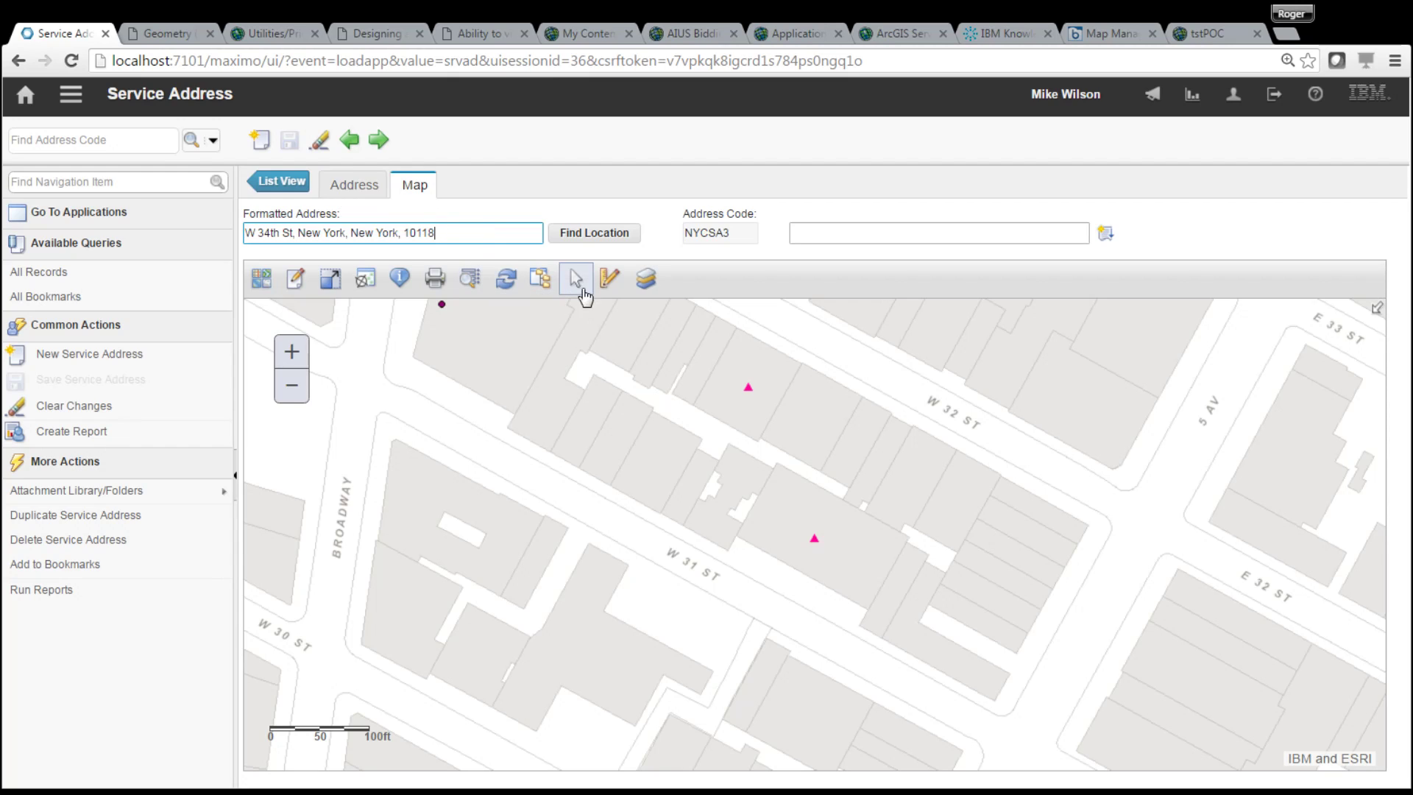
drag(1005, 387, 962, 522)
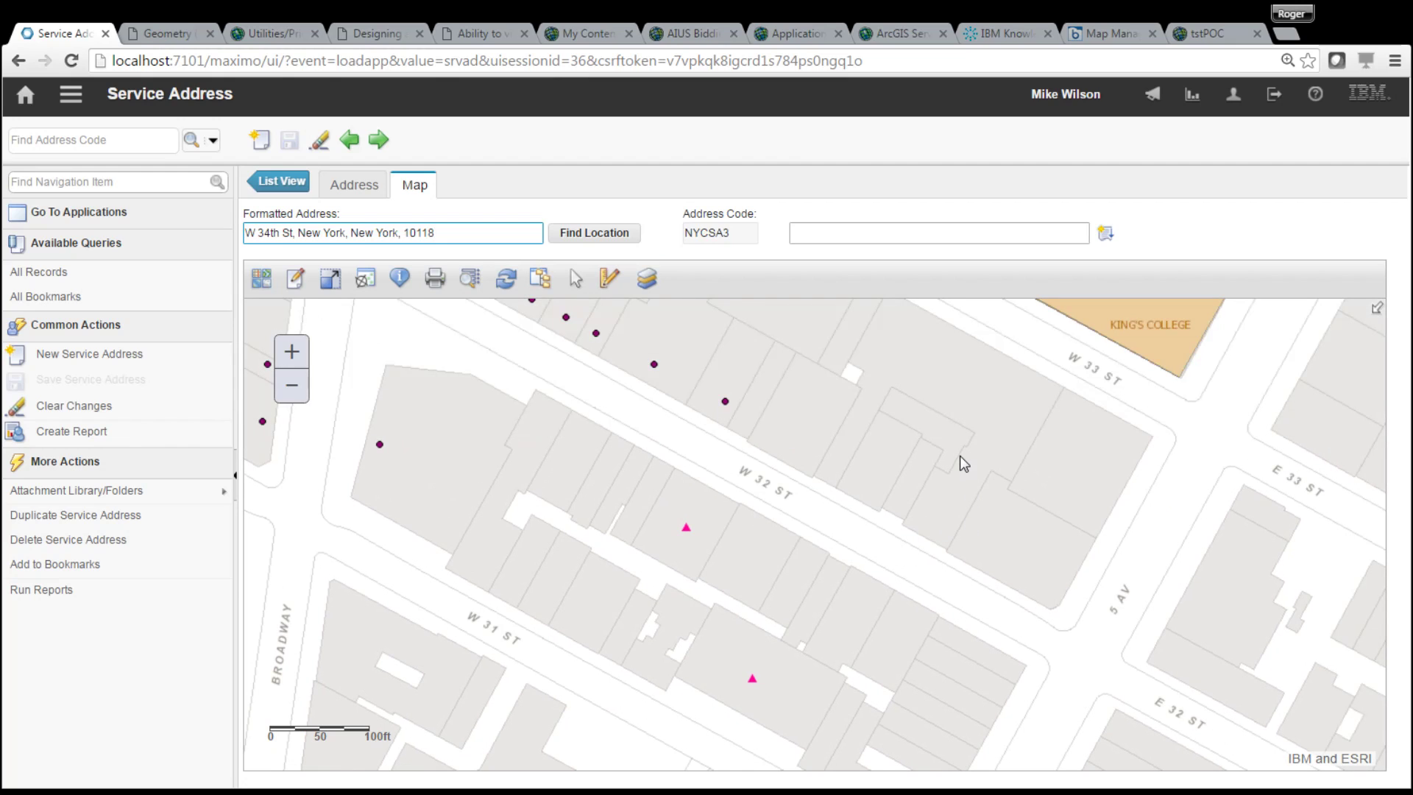
drag(1025, 413, 965, 634)
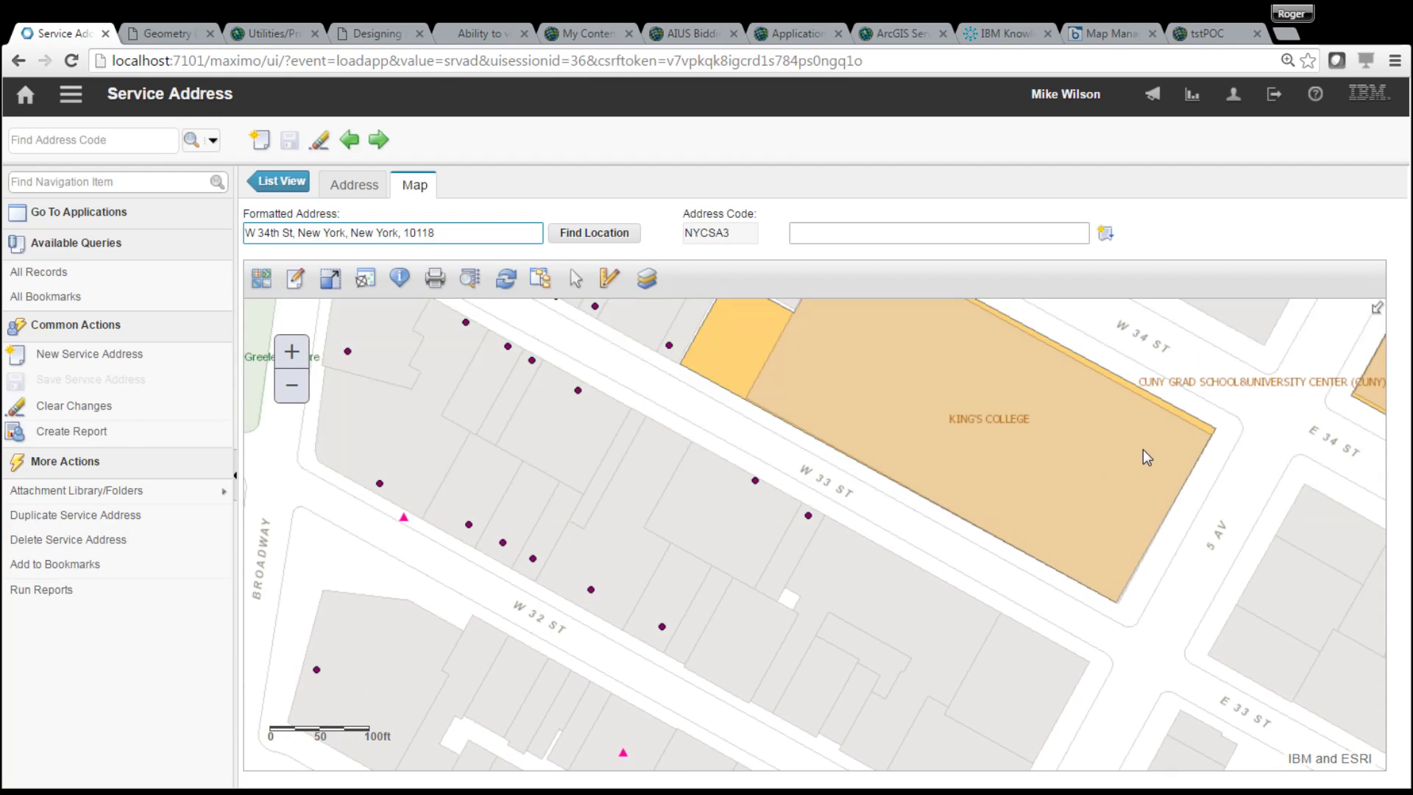
drag(1133, 459, 1233, 522)
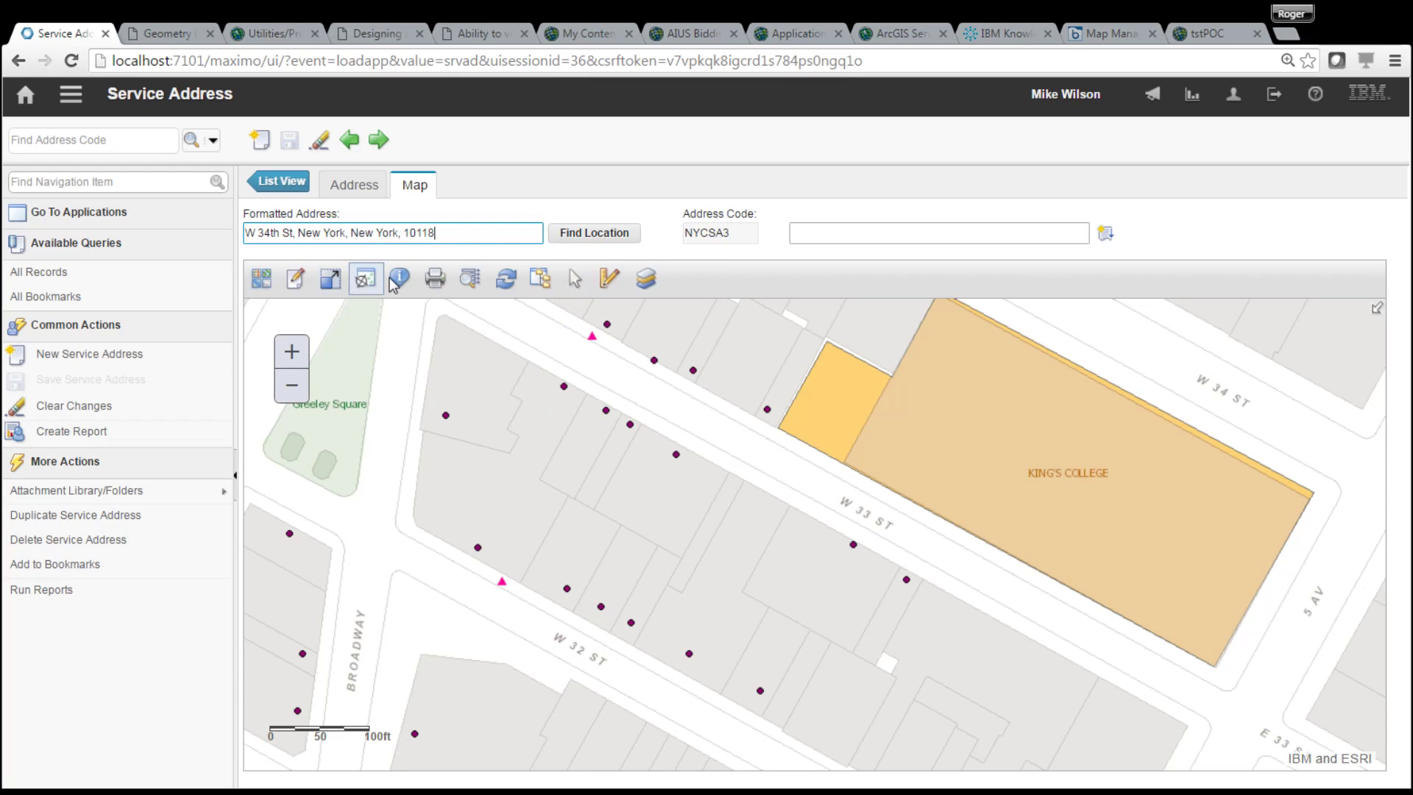
click(571, 234)
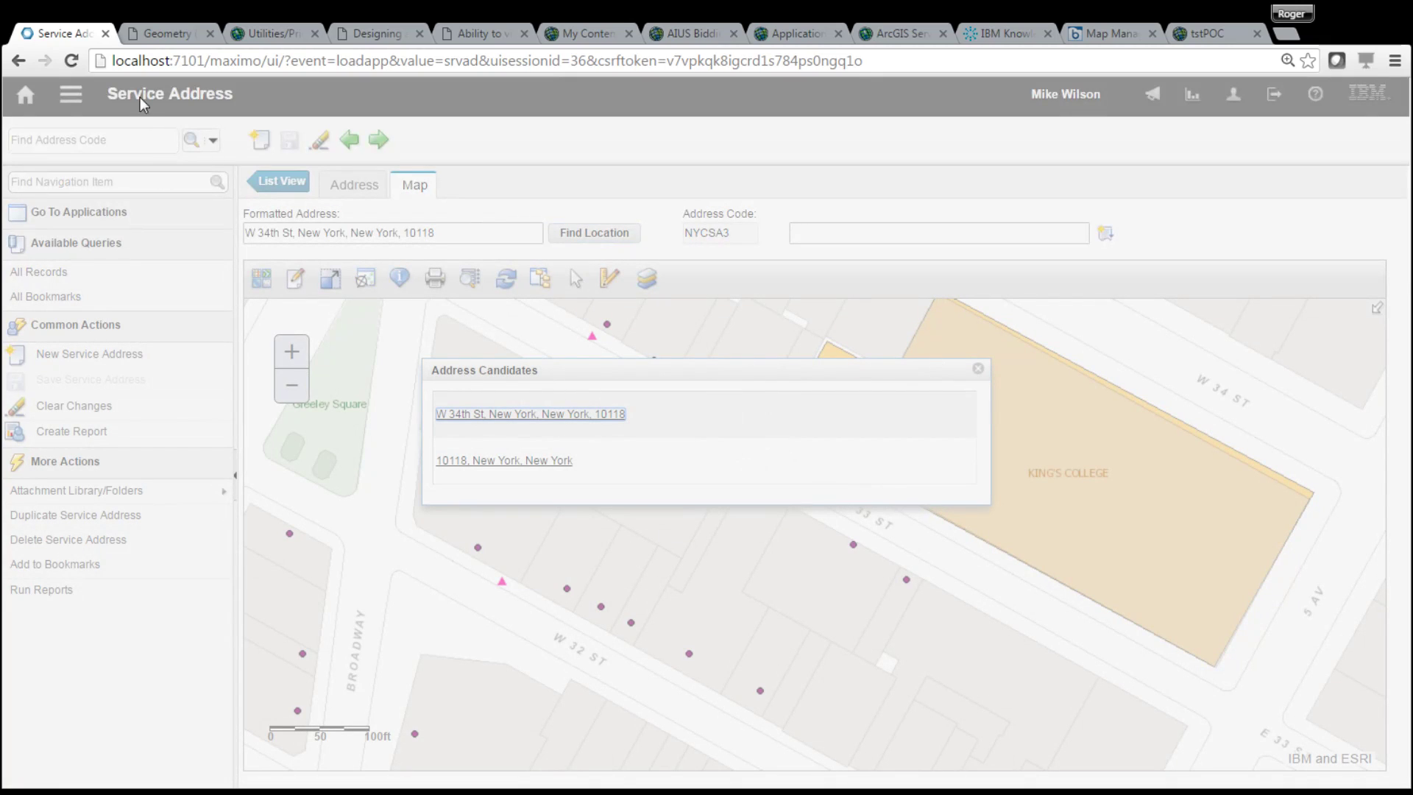
key(F5)
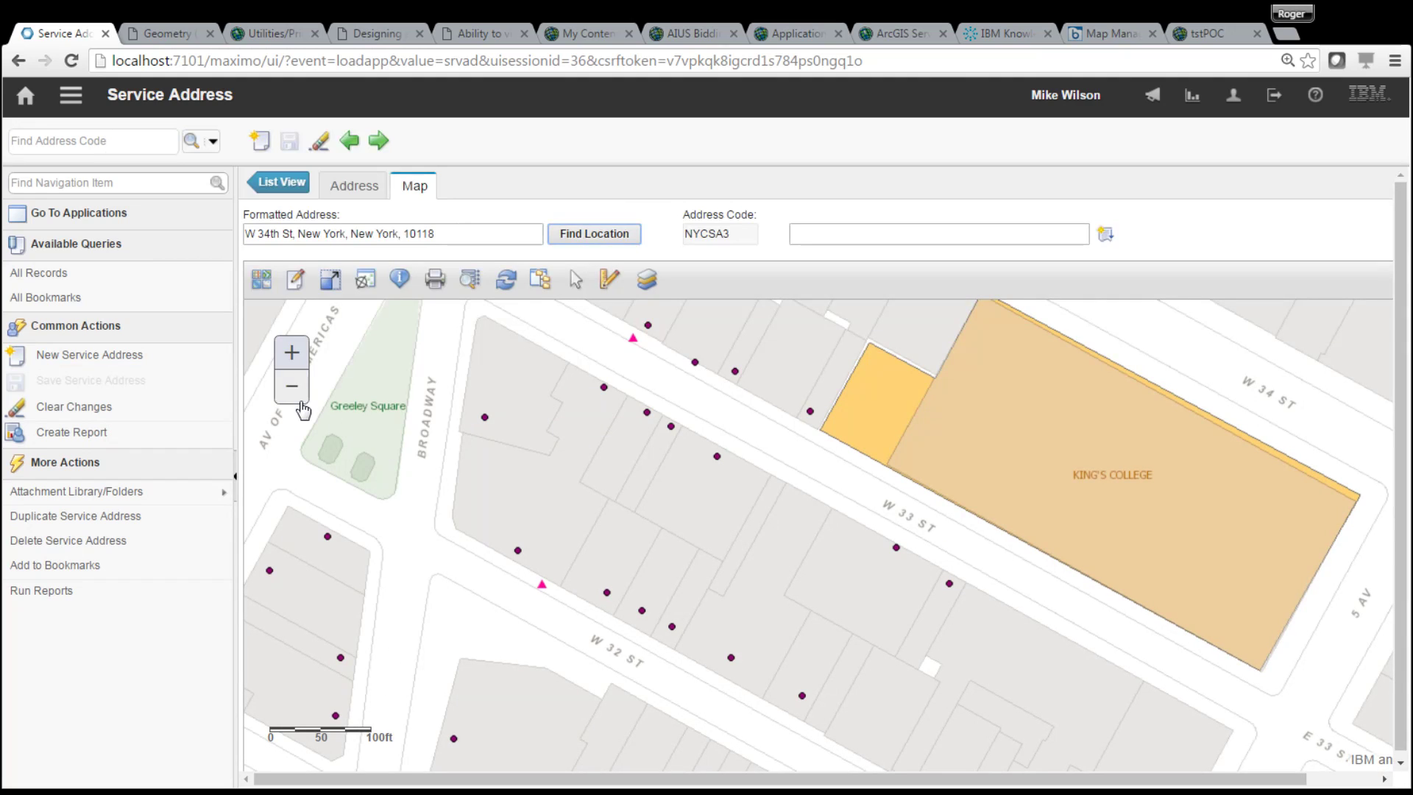
drag(1113, 411, 1071, 451)
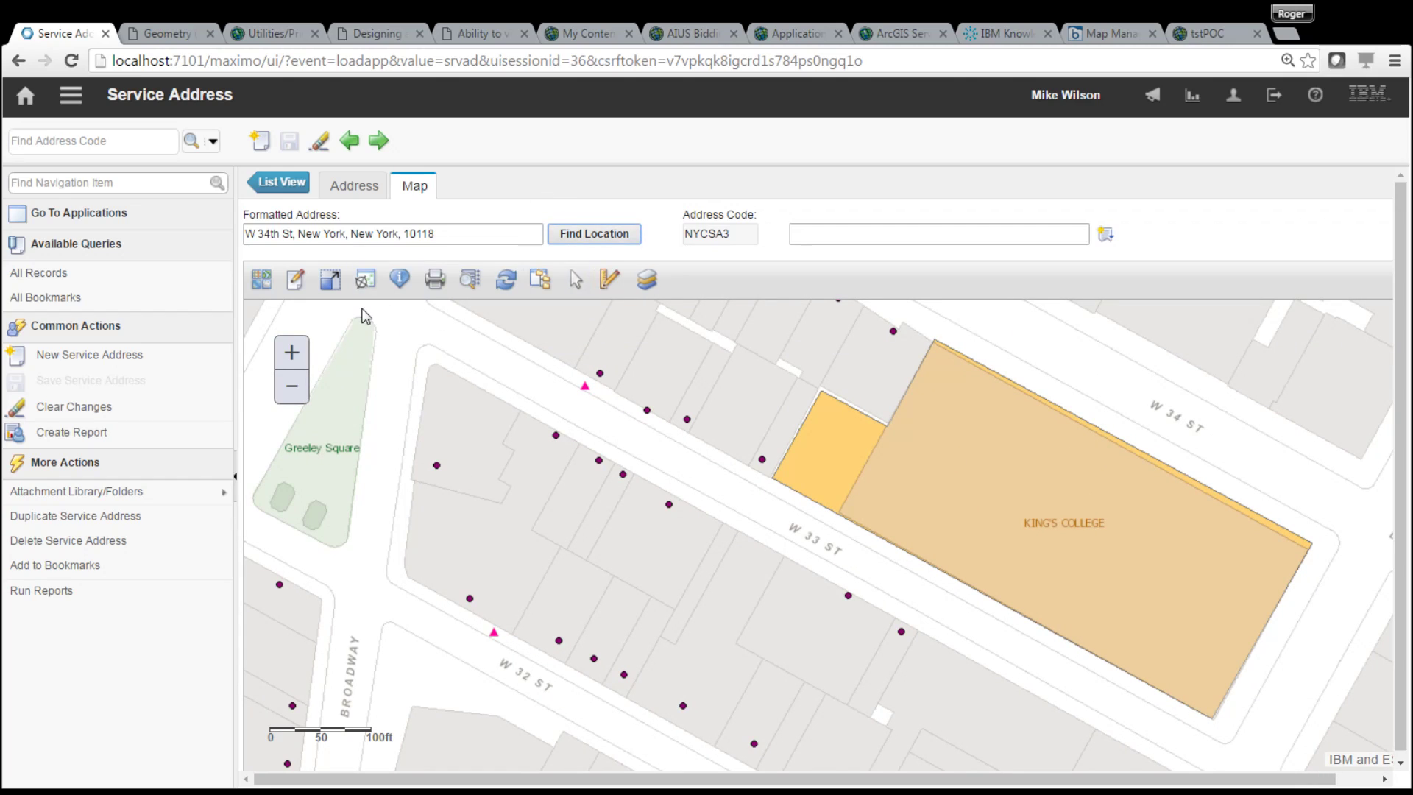
click(569, 245)
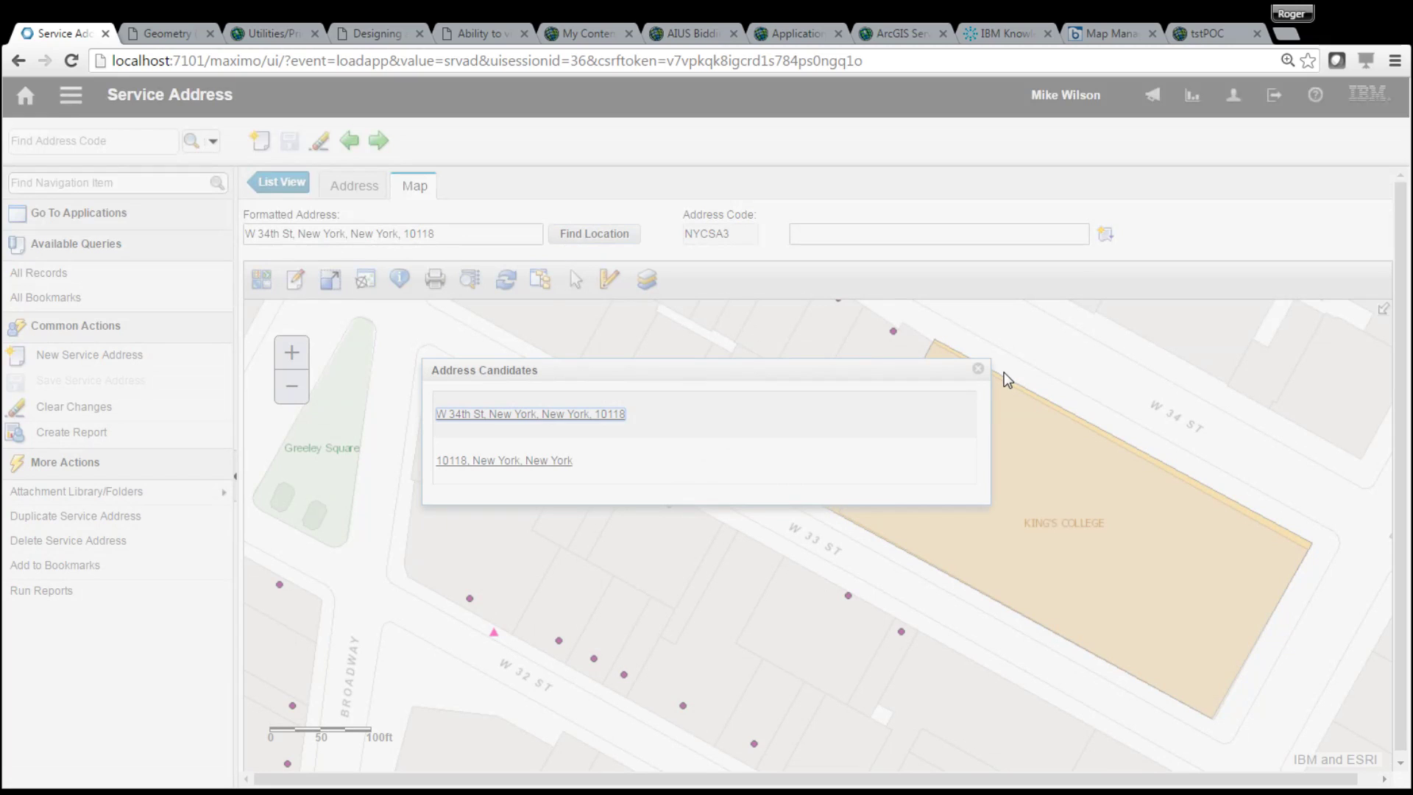
click(985, 372)
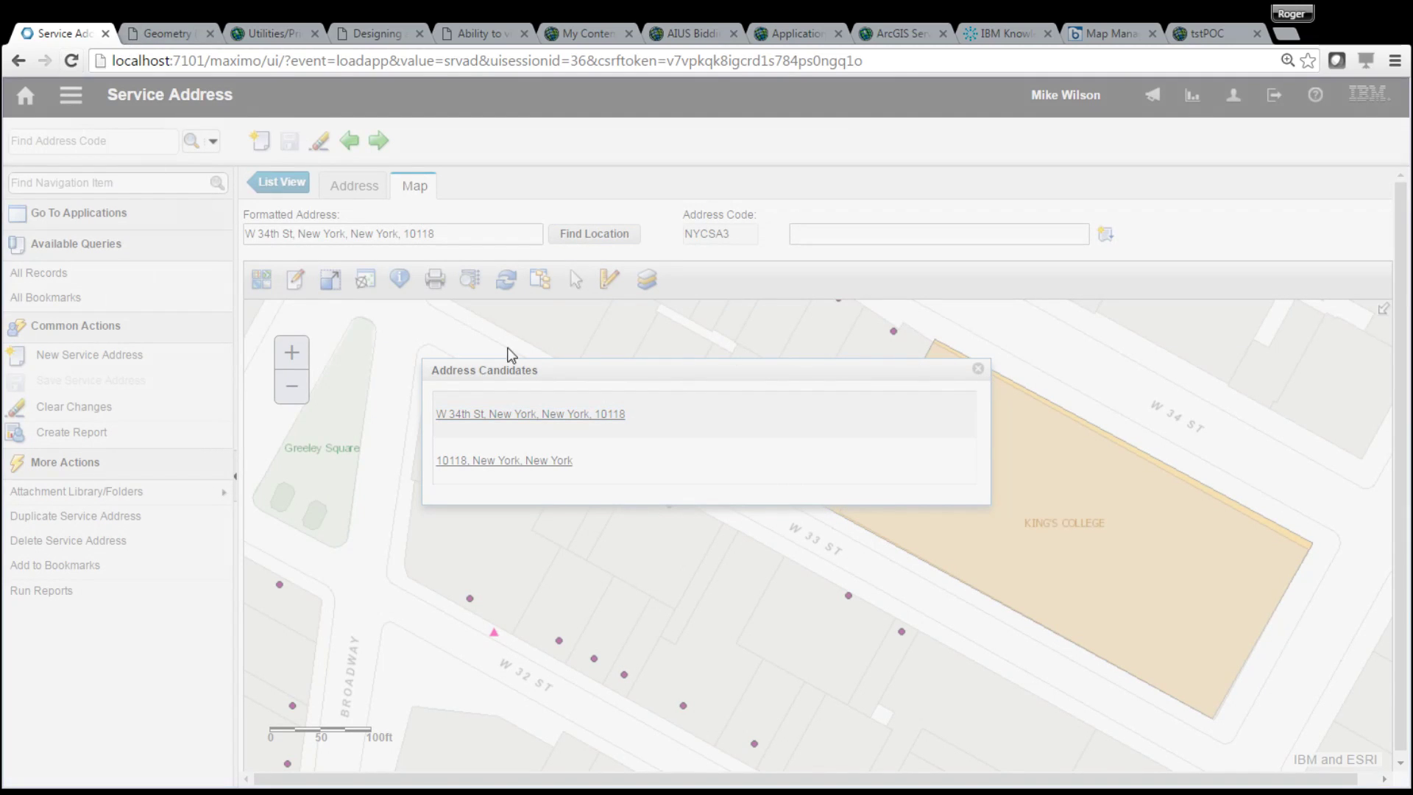
key(F5)
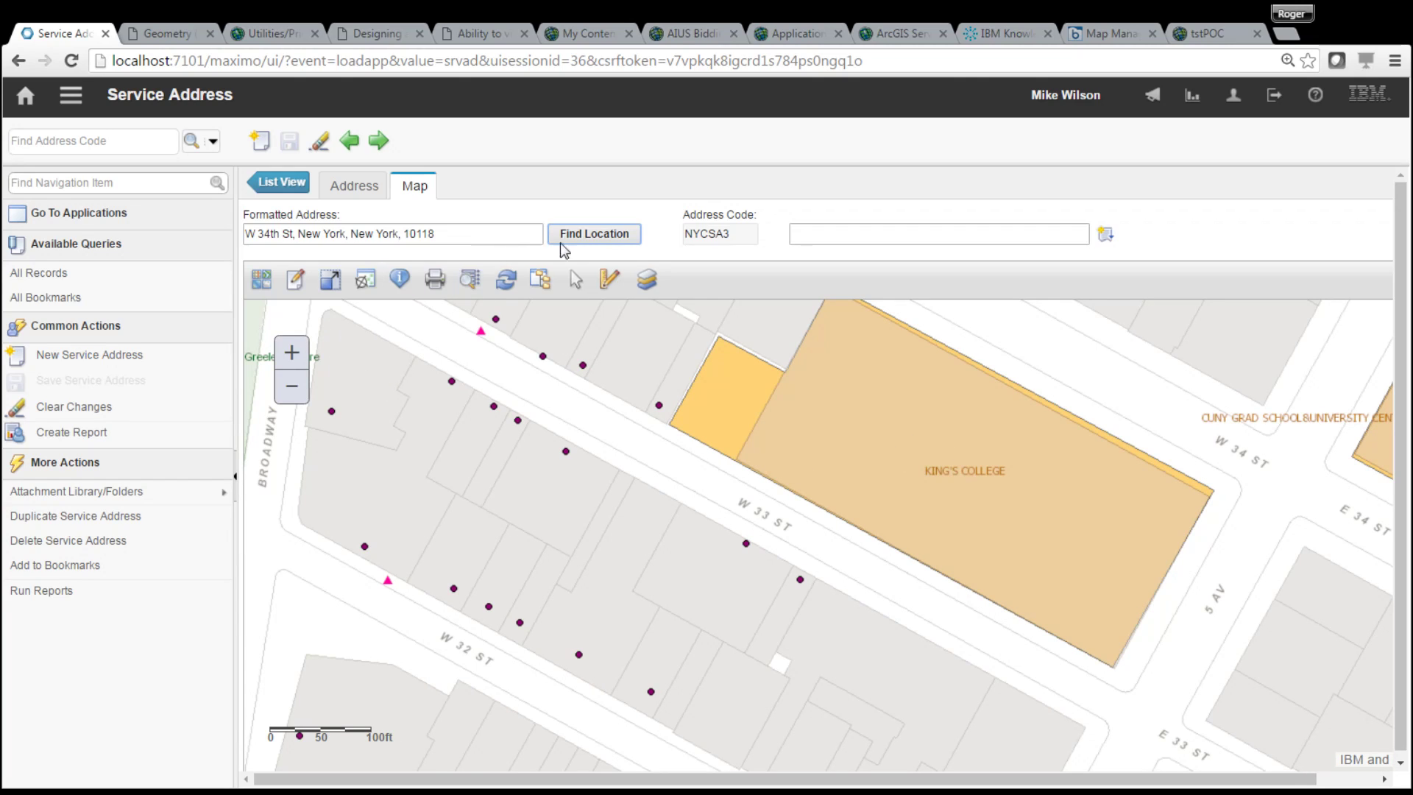
click(587, 234)
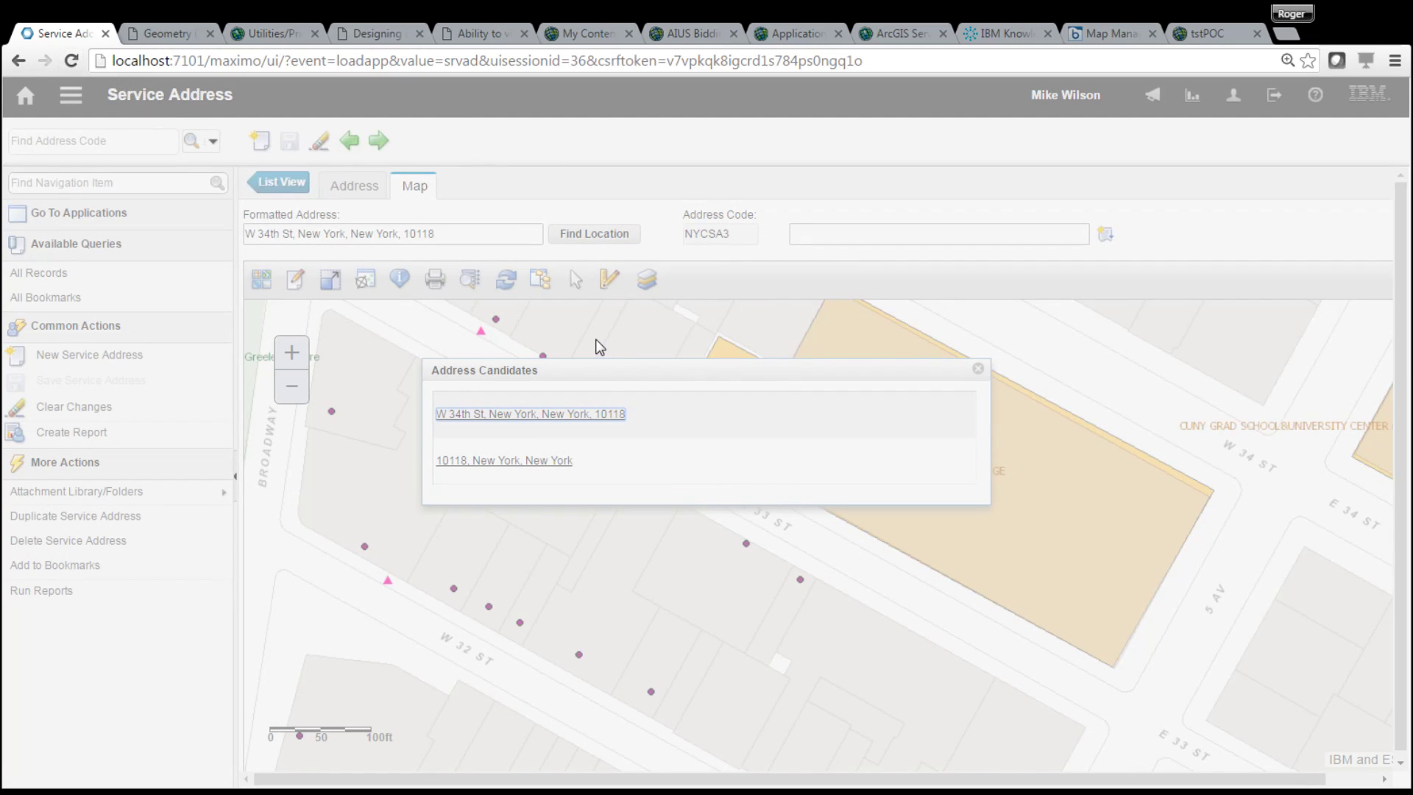
key(F5)
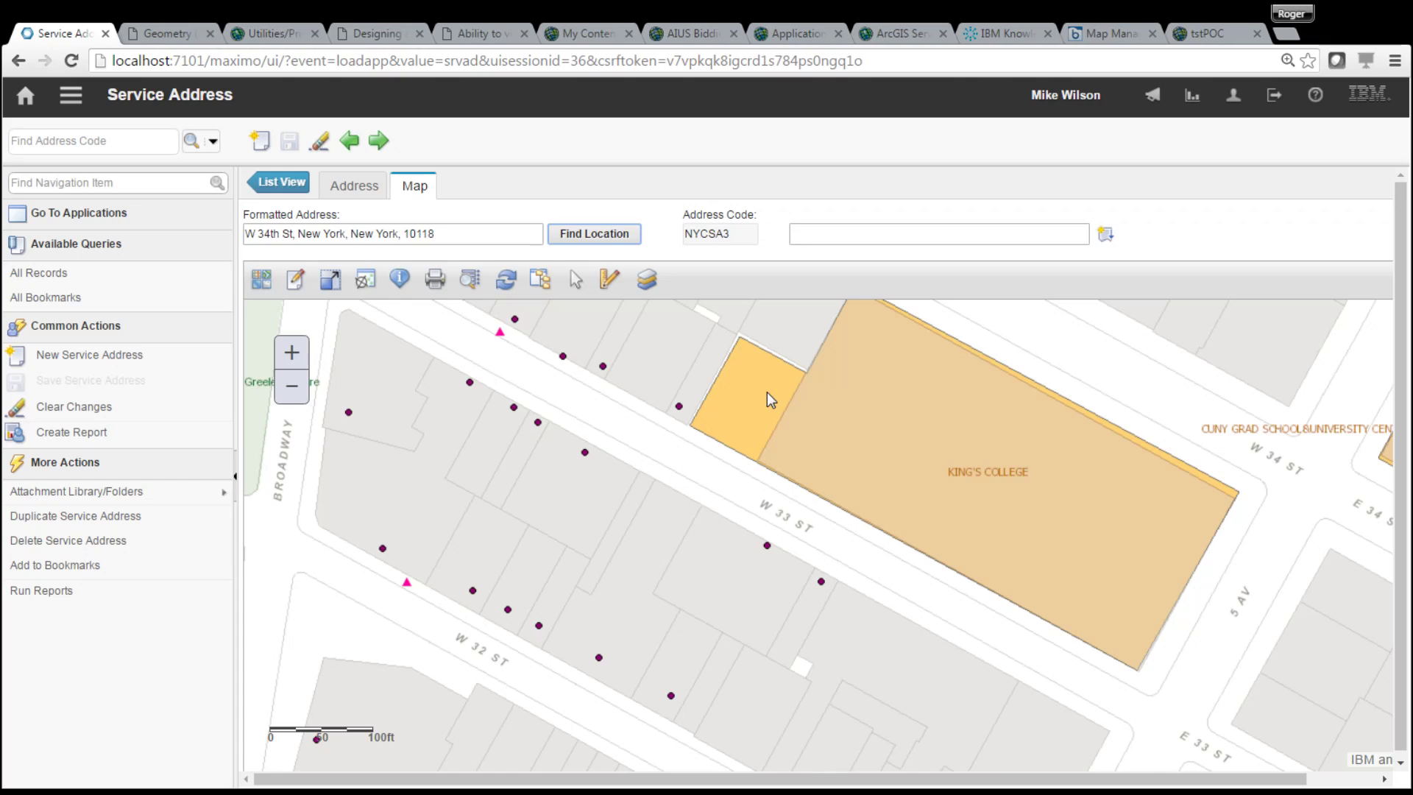
- Recentre the map on King's College and look up candidates for the formatted address
click(292, 392)
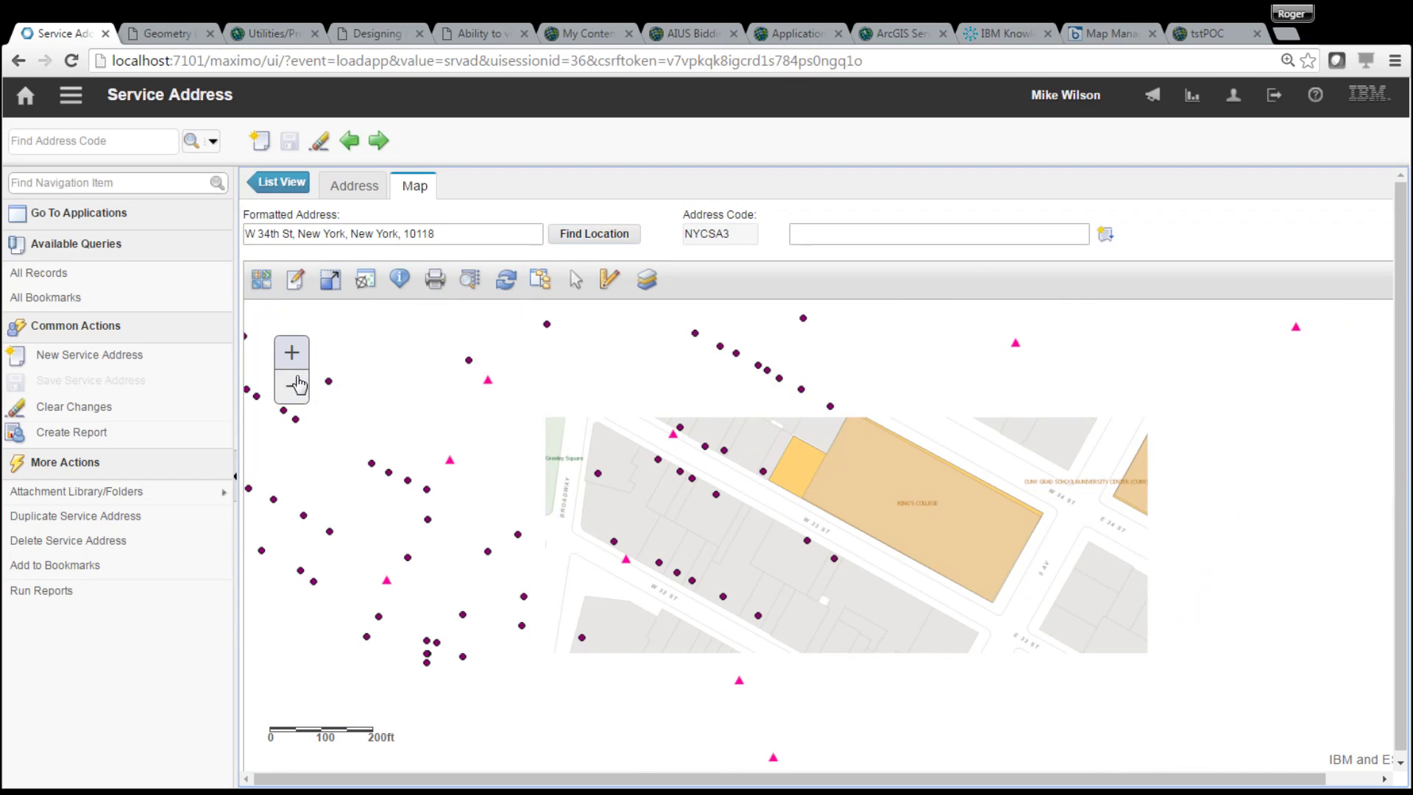
click(293, 357)
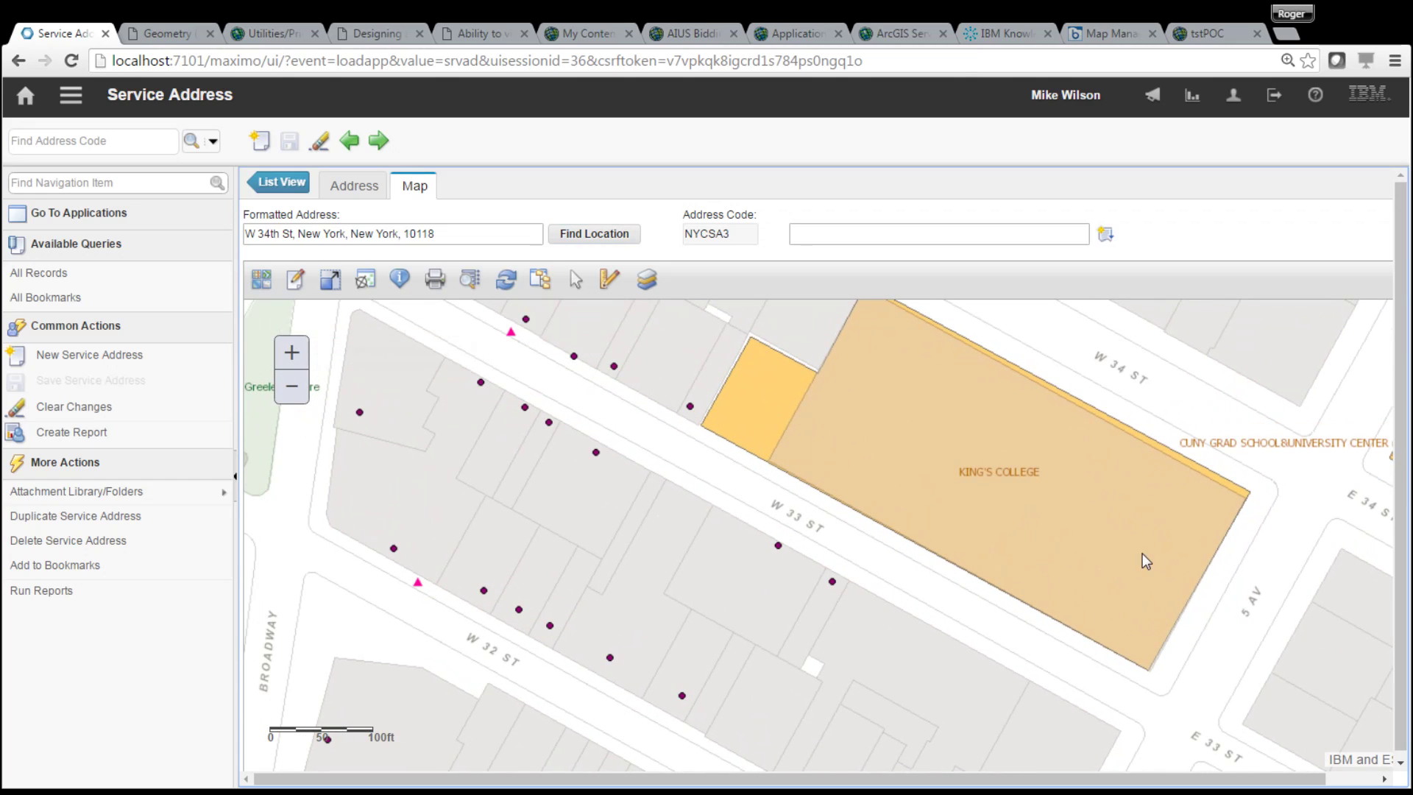
drag(1156, 556, 1195, 505)
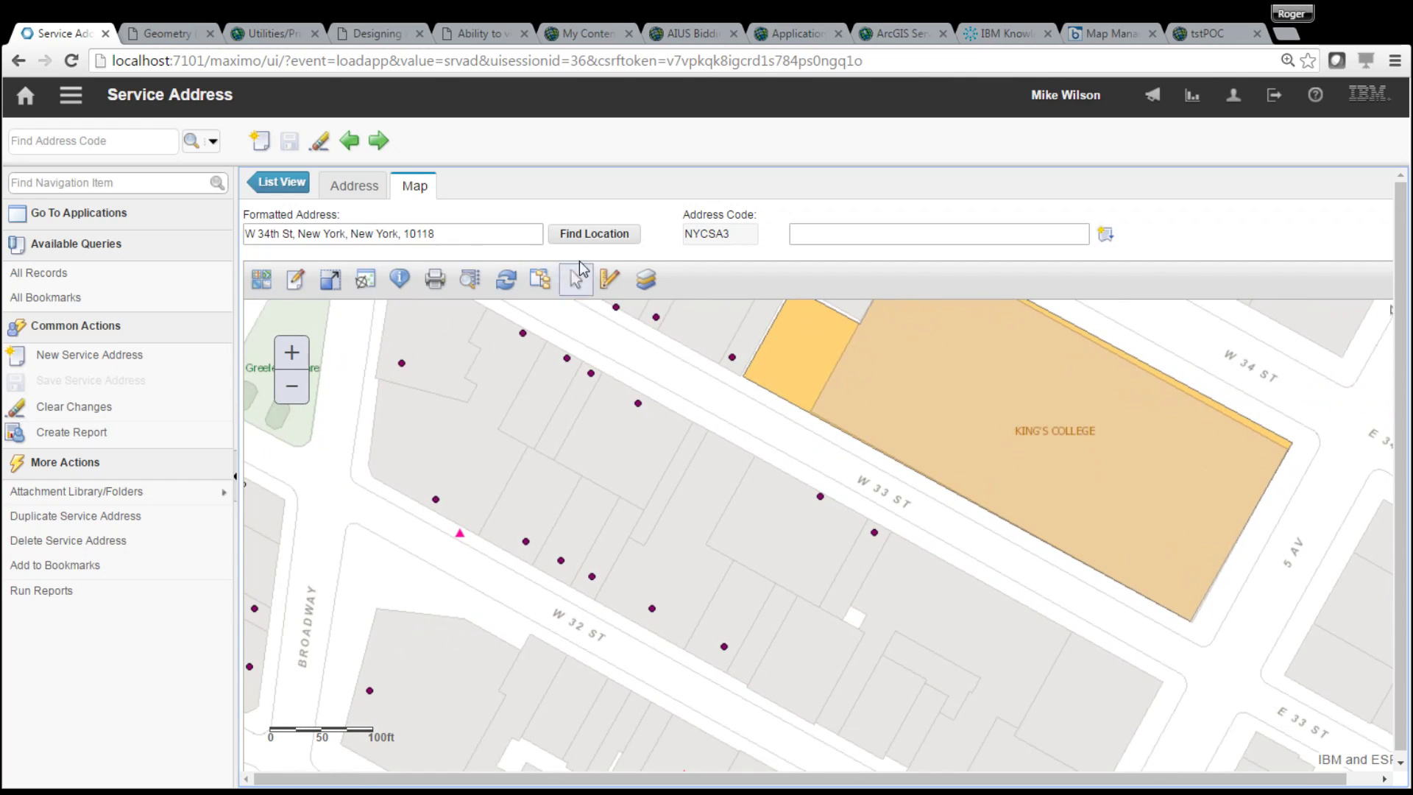
click(588, 236)
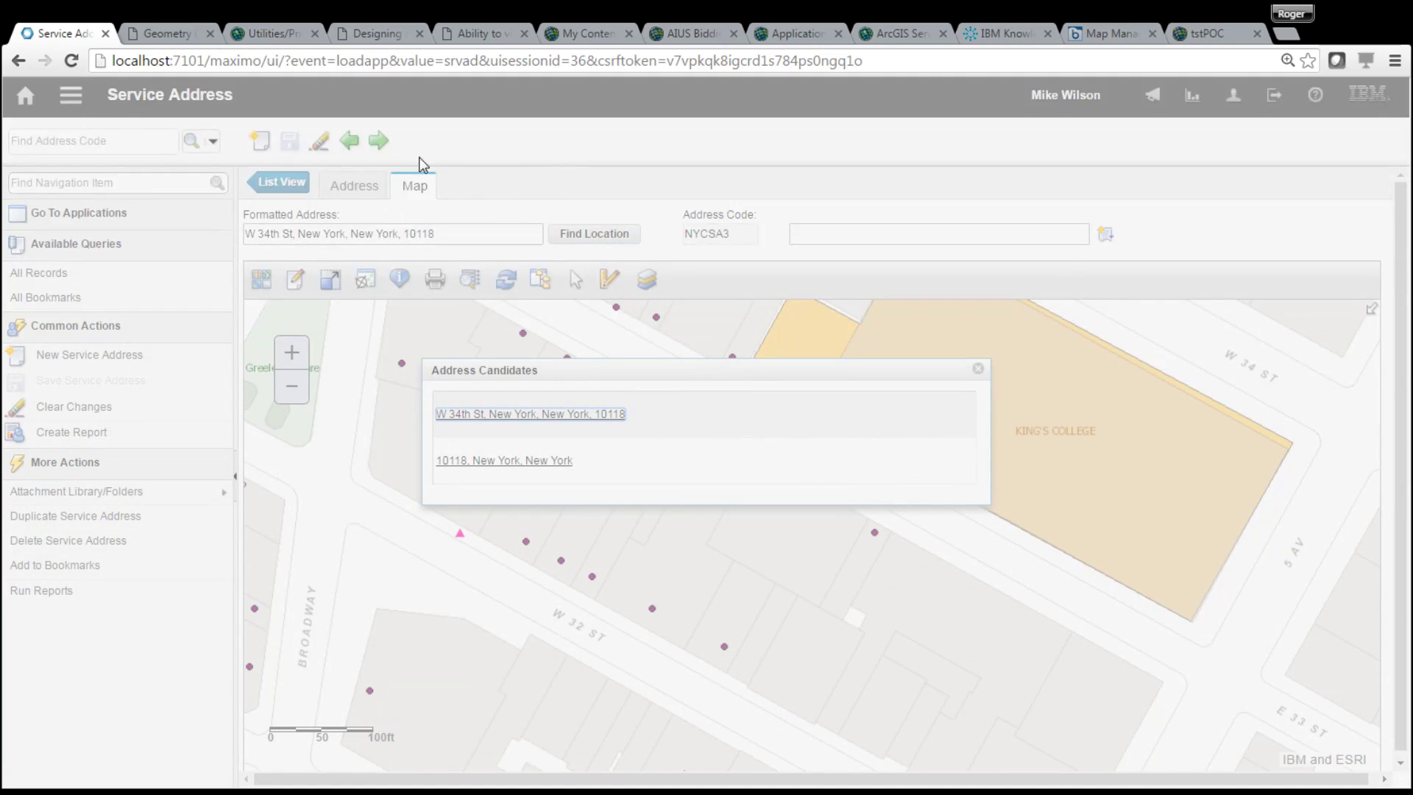
- Reload, zoom in, and locate W 34th St, New York at W 34 St and 5 Av
click(72, 71)
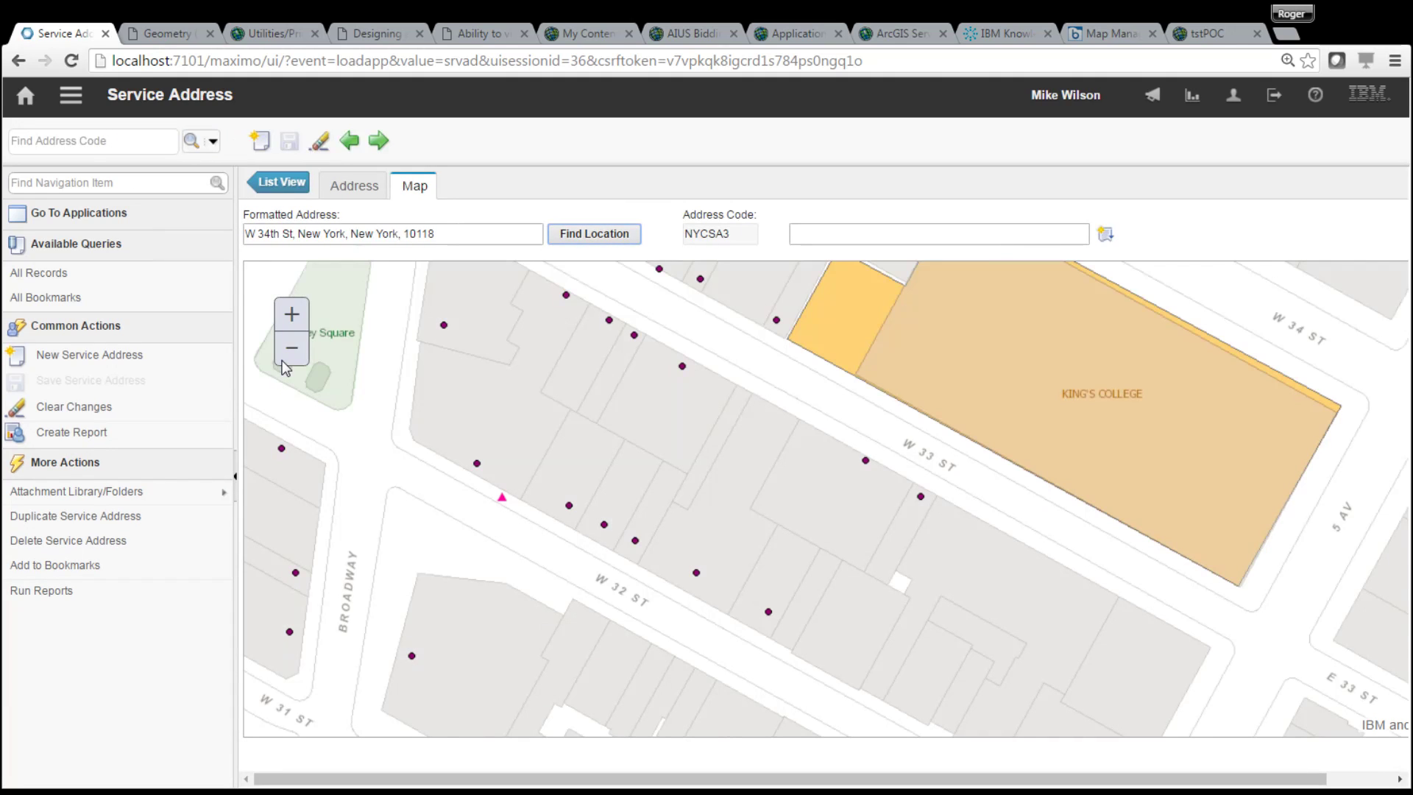
click(291, 361)
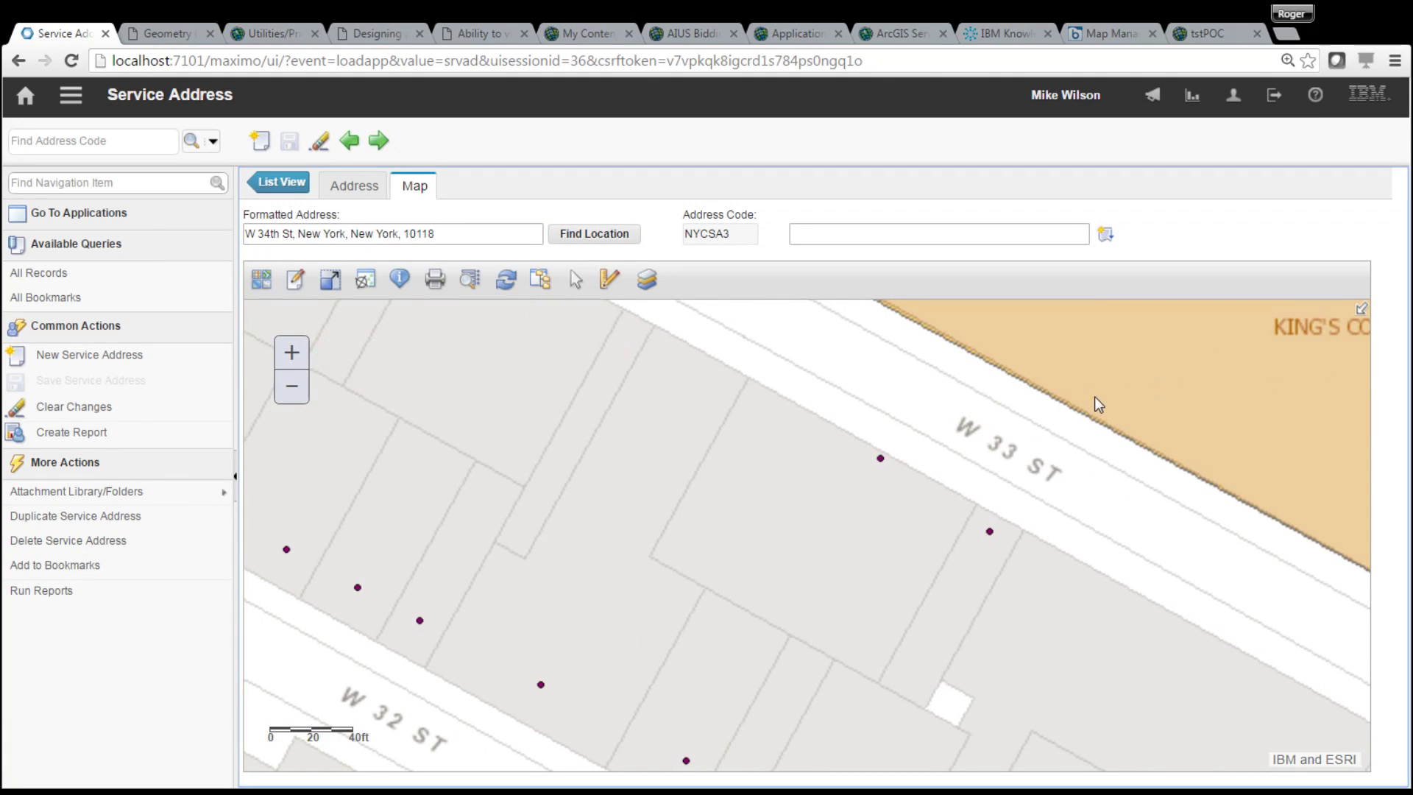
scroll(648, 586, up, 2)
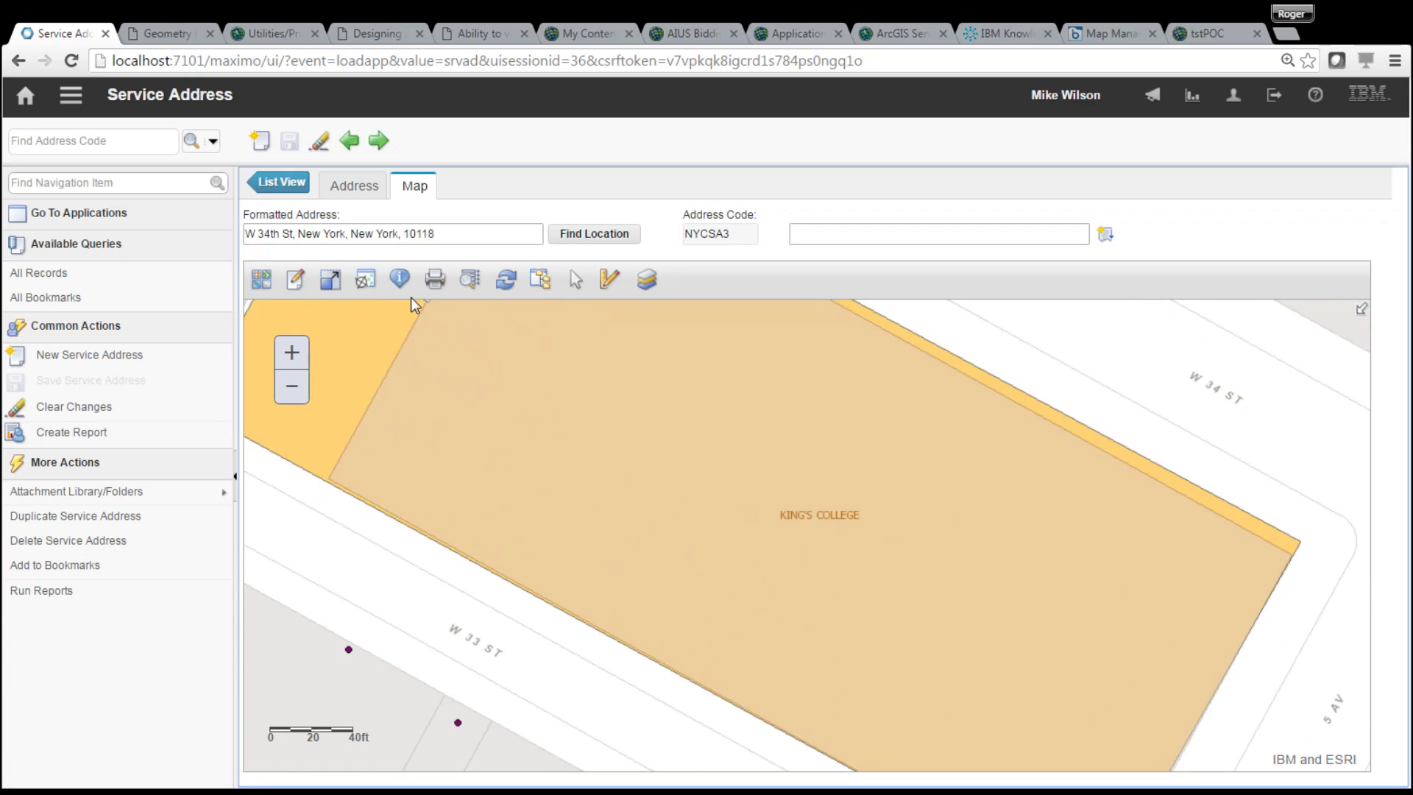
click(610, 234)
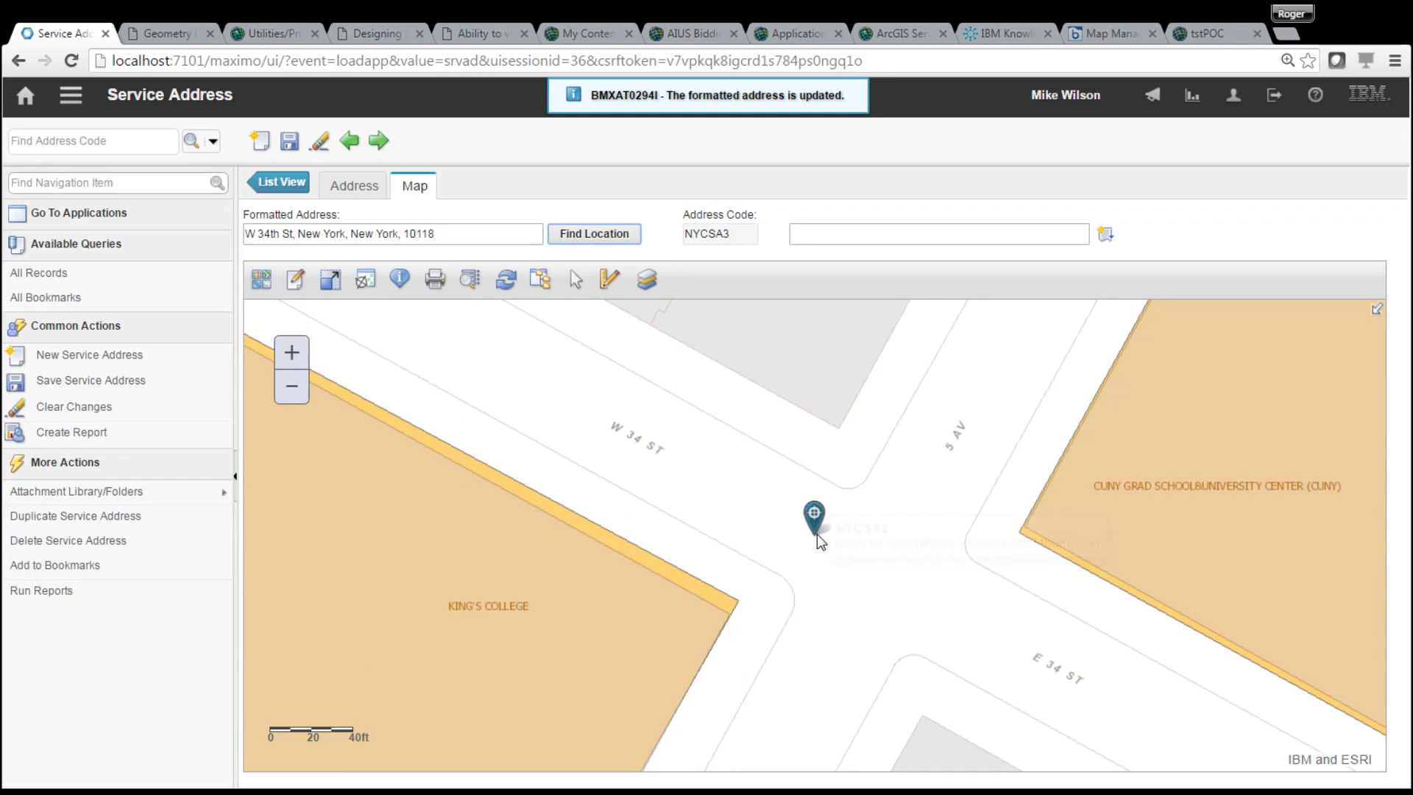
mouse_move(820, 531)
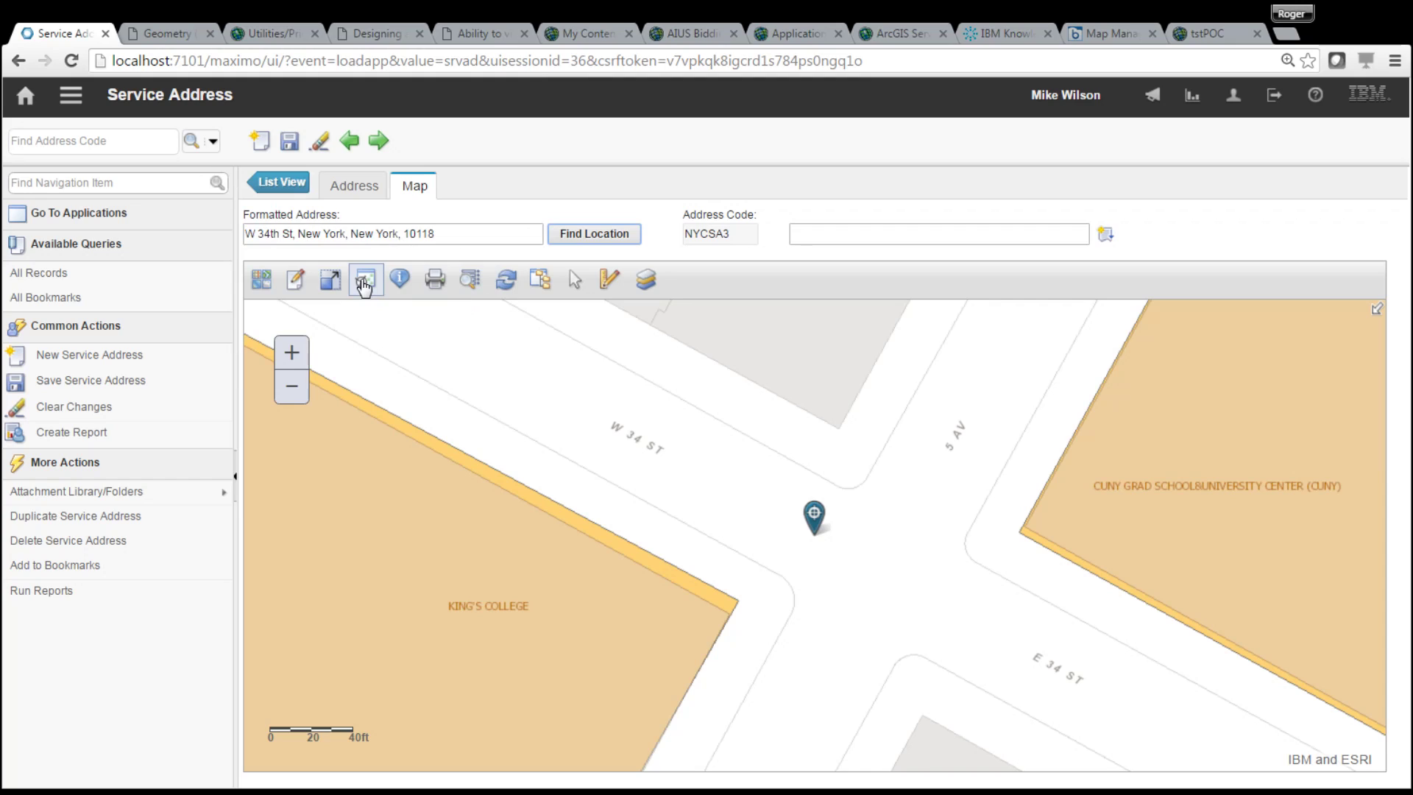
click(364, 286)
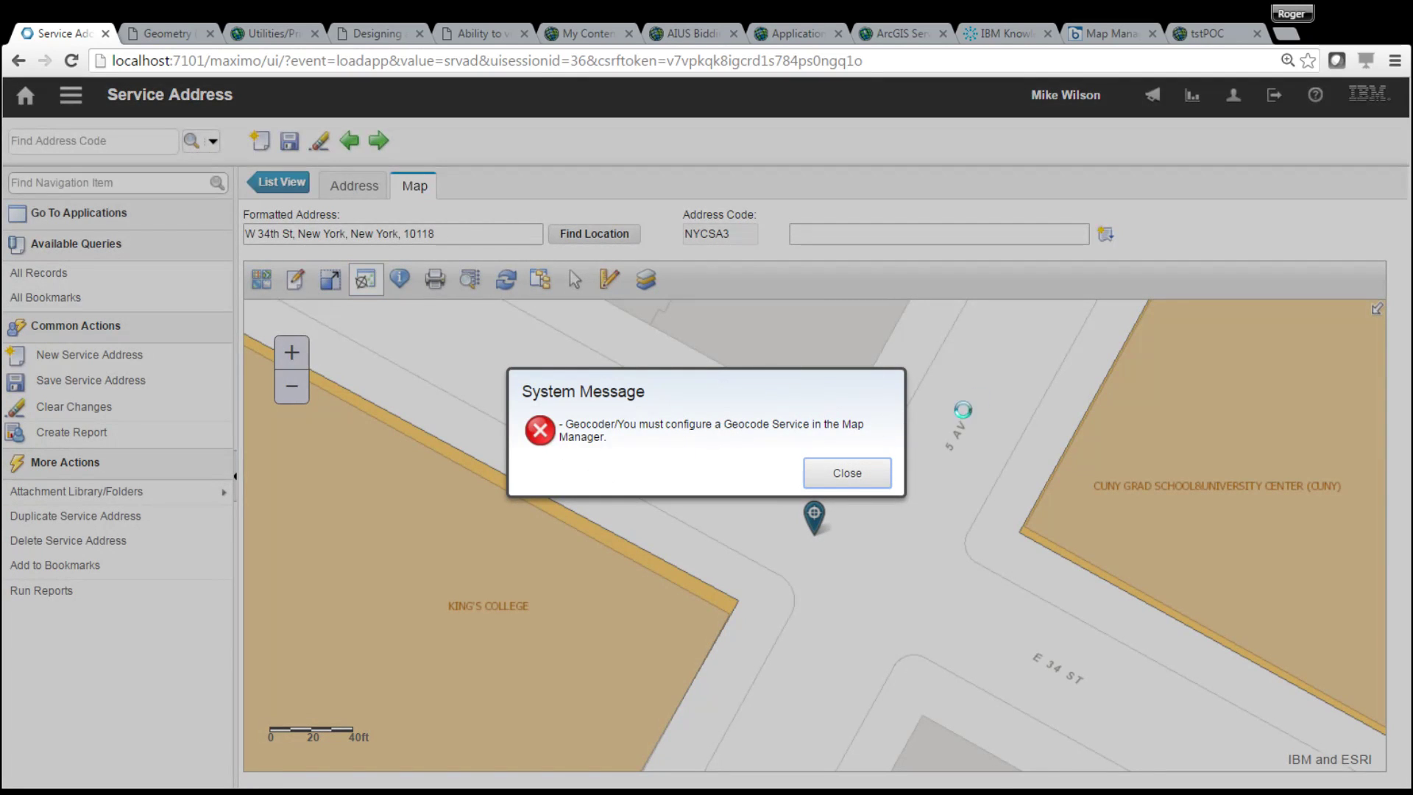
click(846, 480)
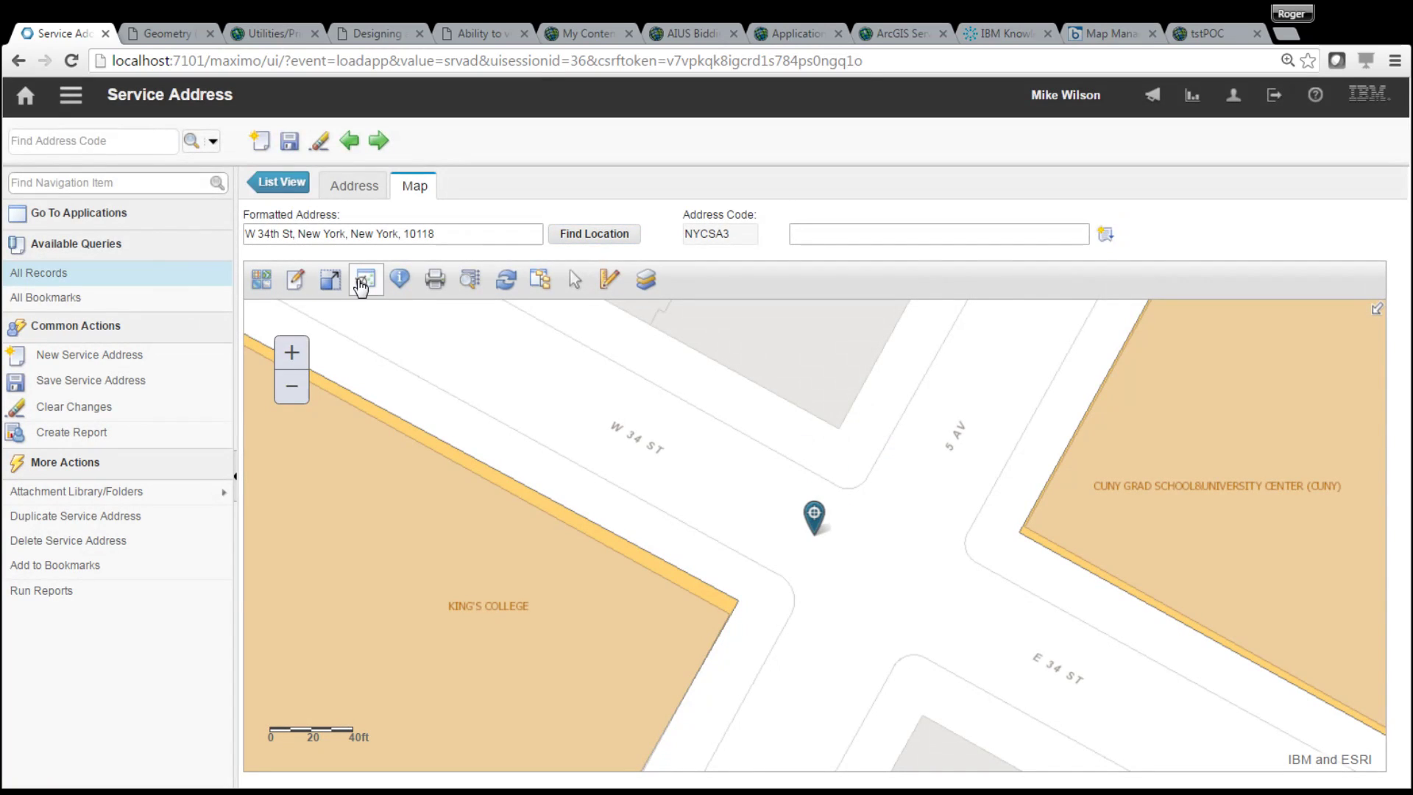
click(364, 287)
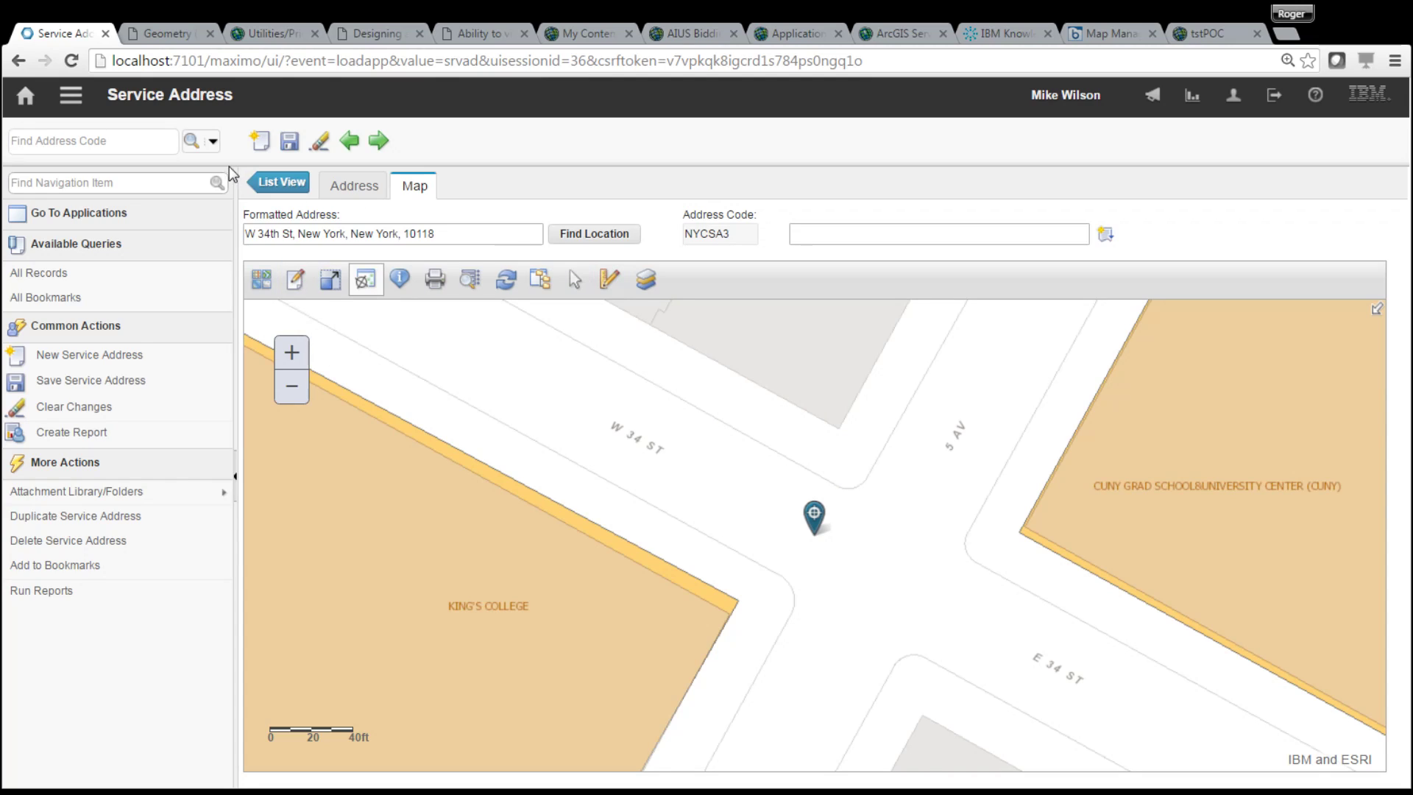
click(72, 97)
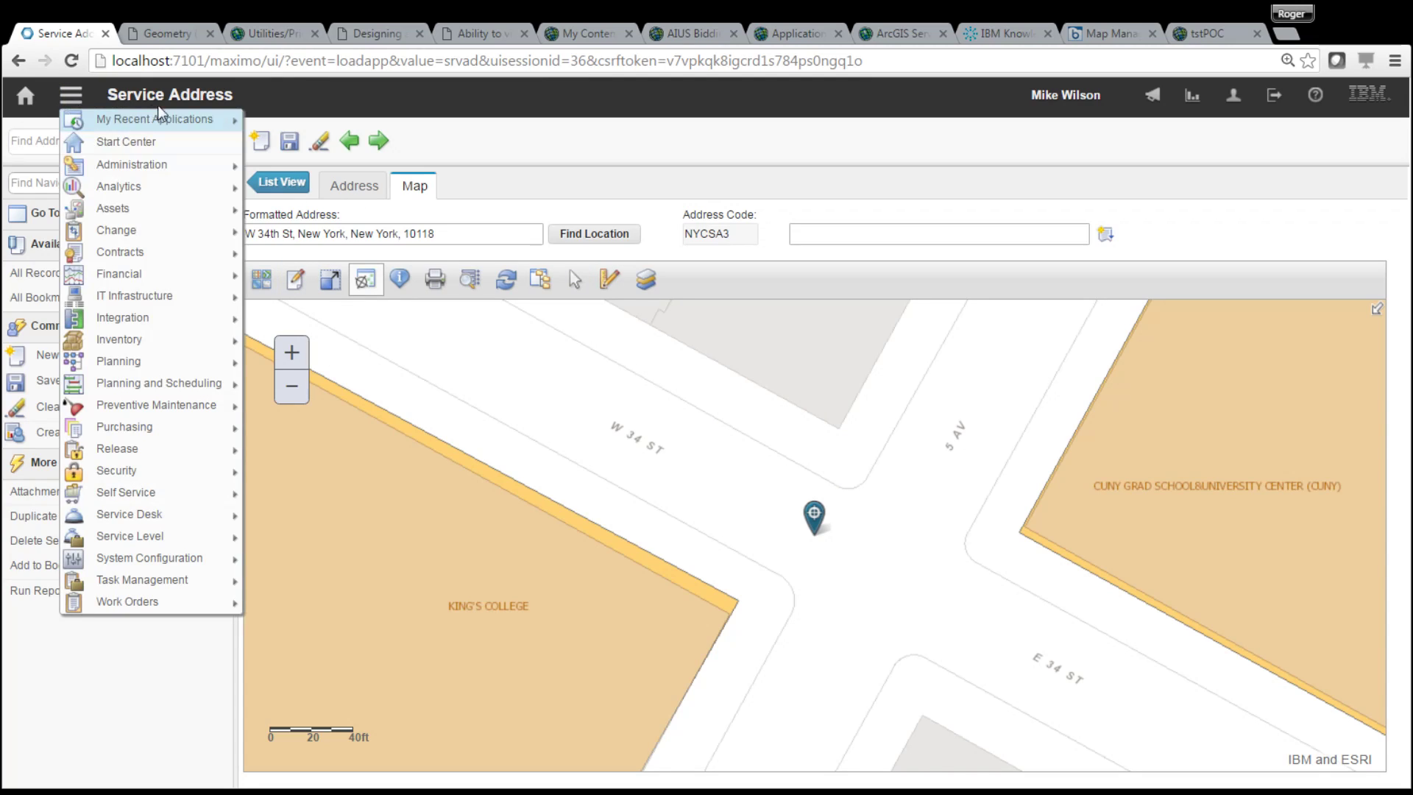
mouse_move(155, 119)
click(343, 161)
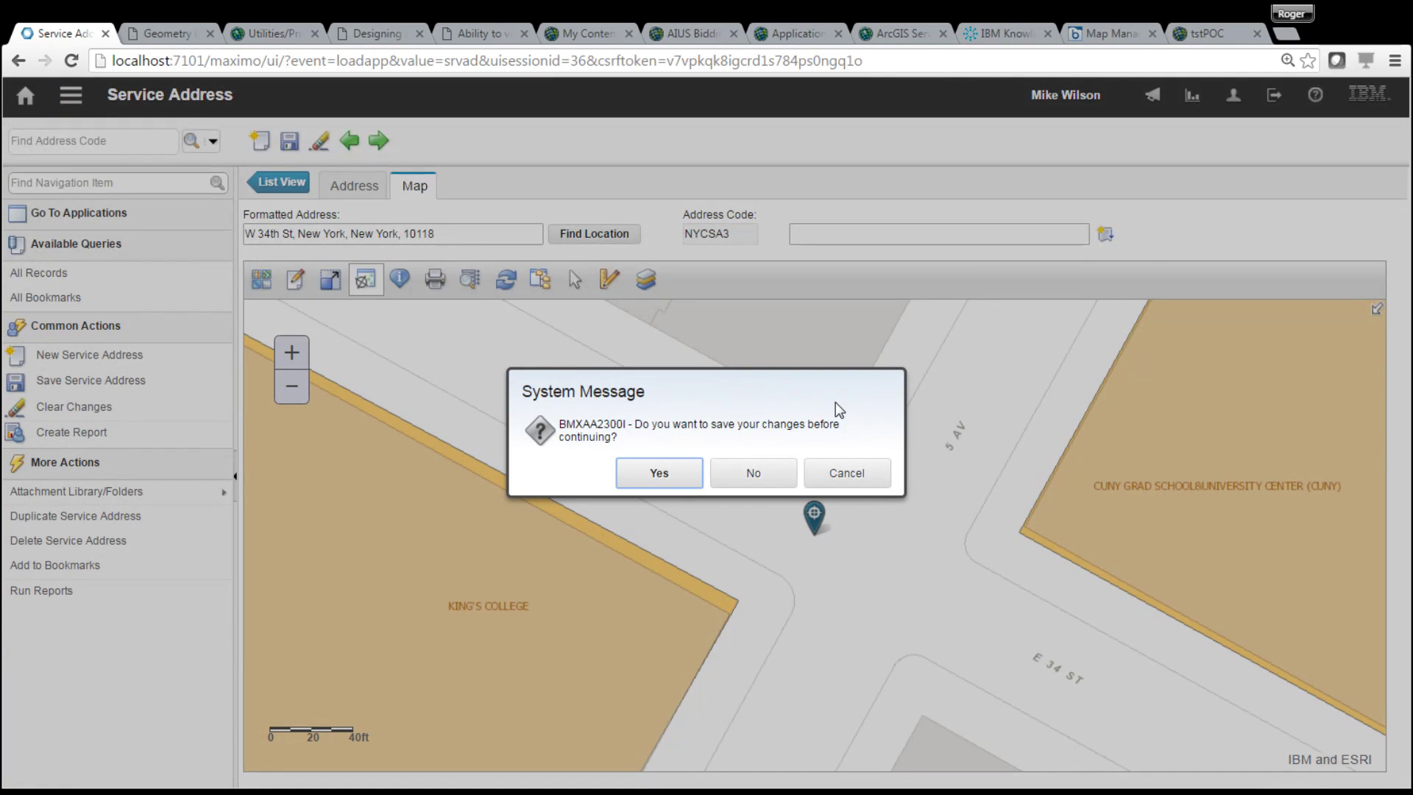
click(847, 472)
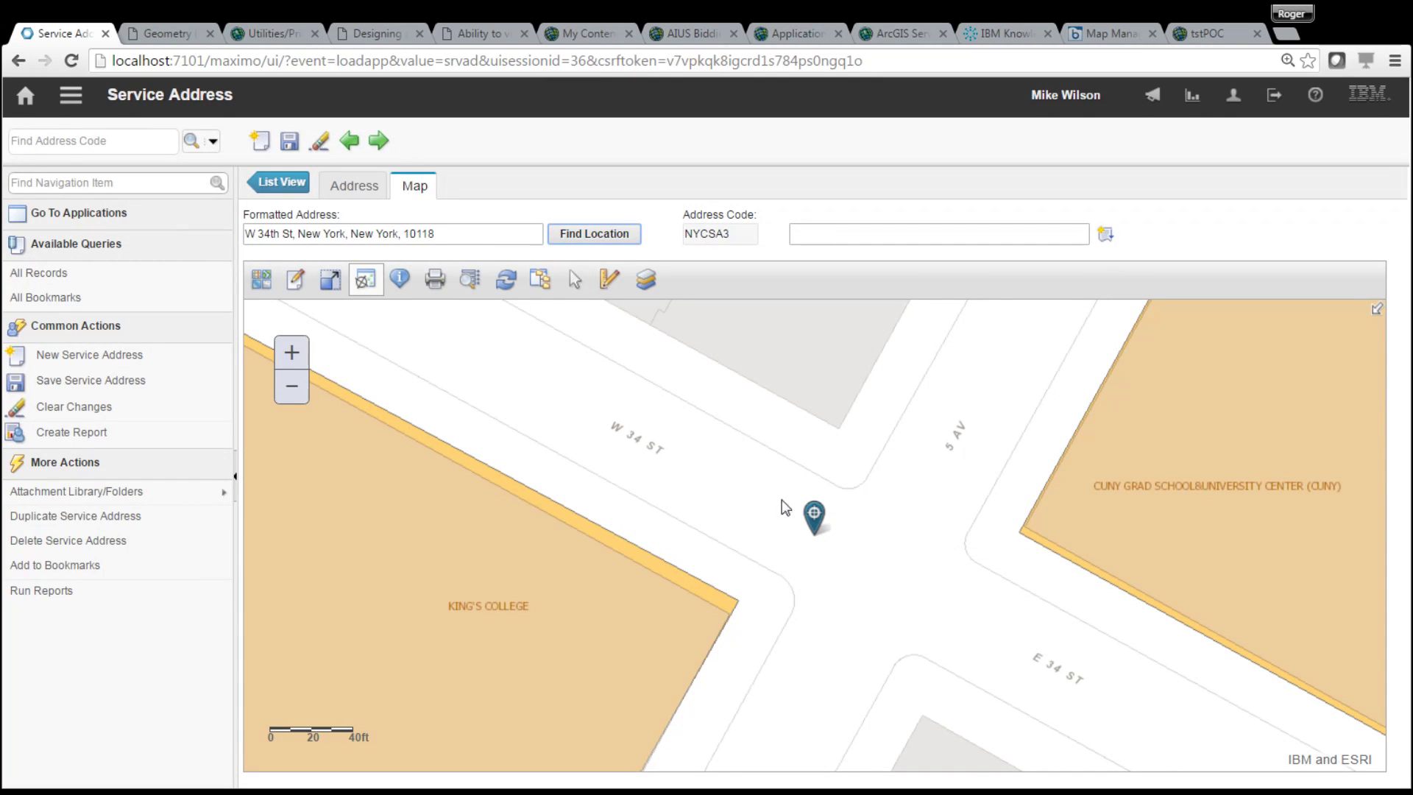
- Clear NYCSA3's Latitude(Y) and Longitude(X) values on the Address tab and save the record
click(356, 190)
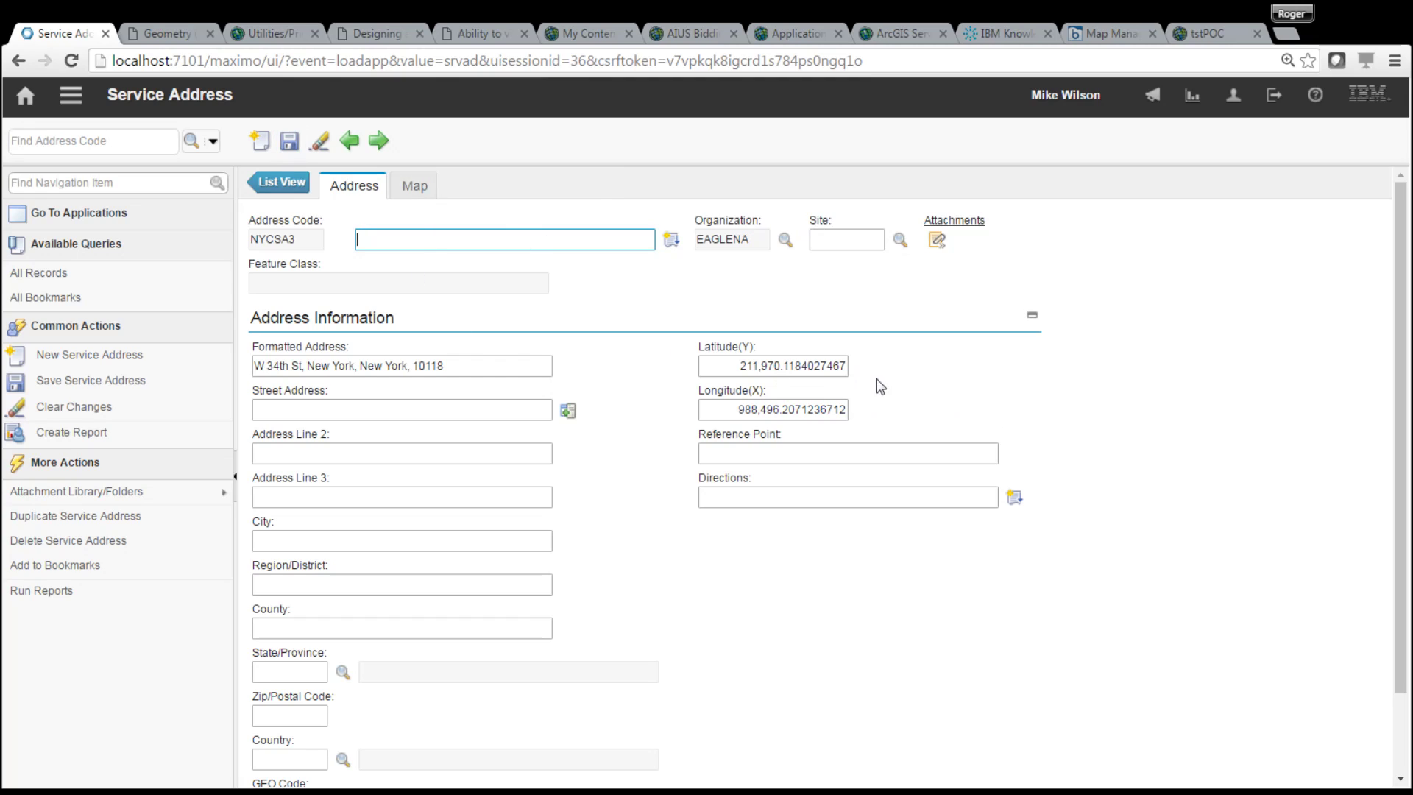
double_click(810, 368)
key(BackSpace)
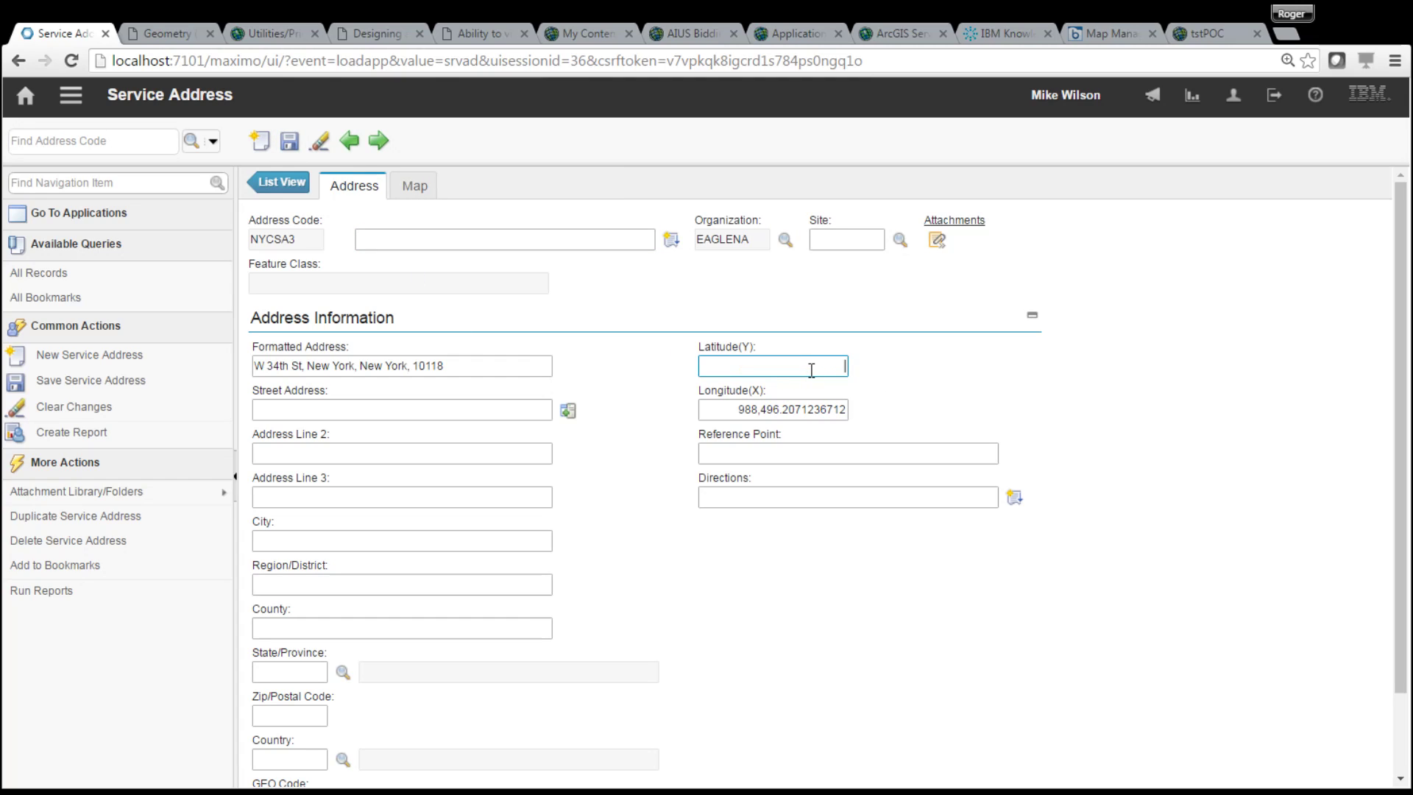
double_click(839, 407)
key(BackSpace)
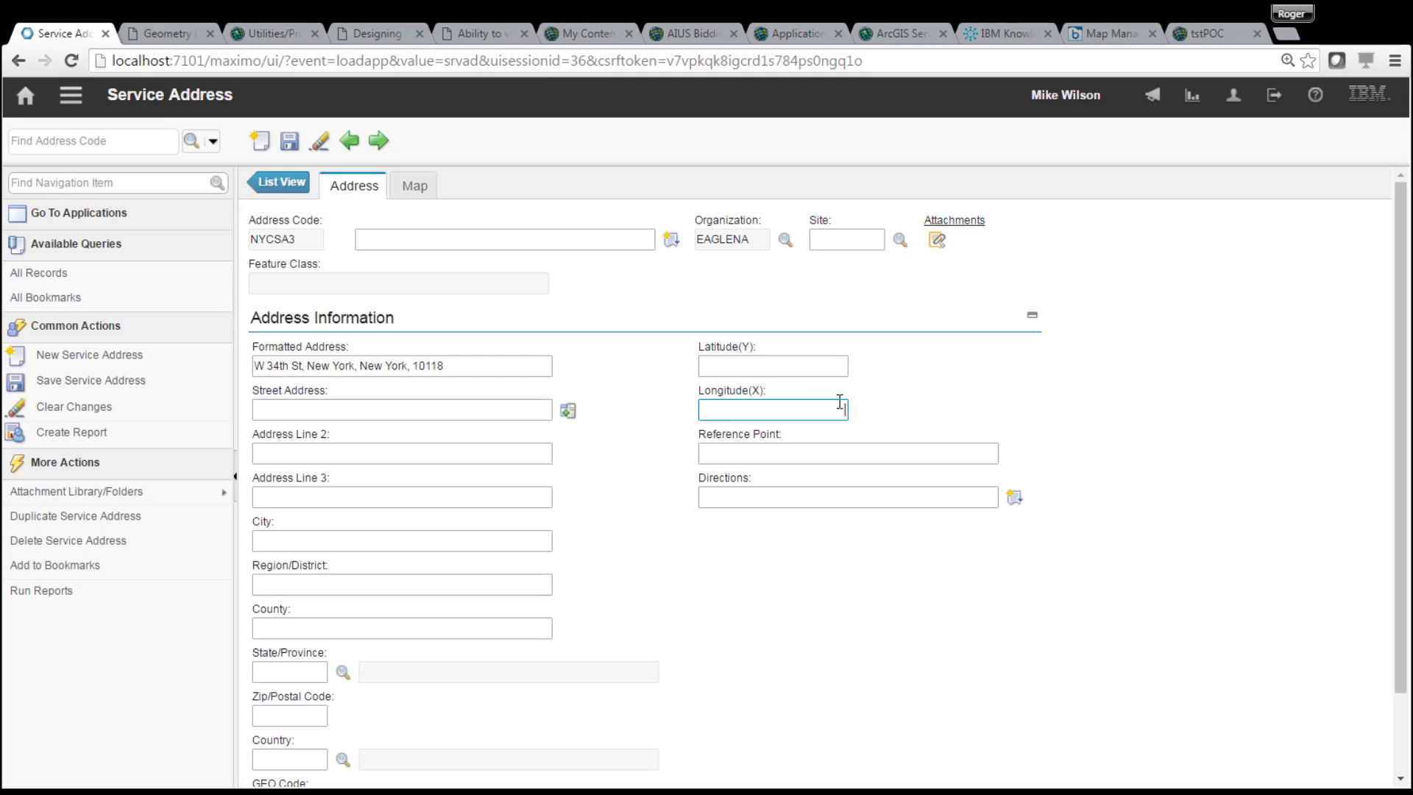
click(290, 144)
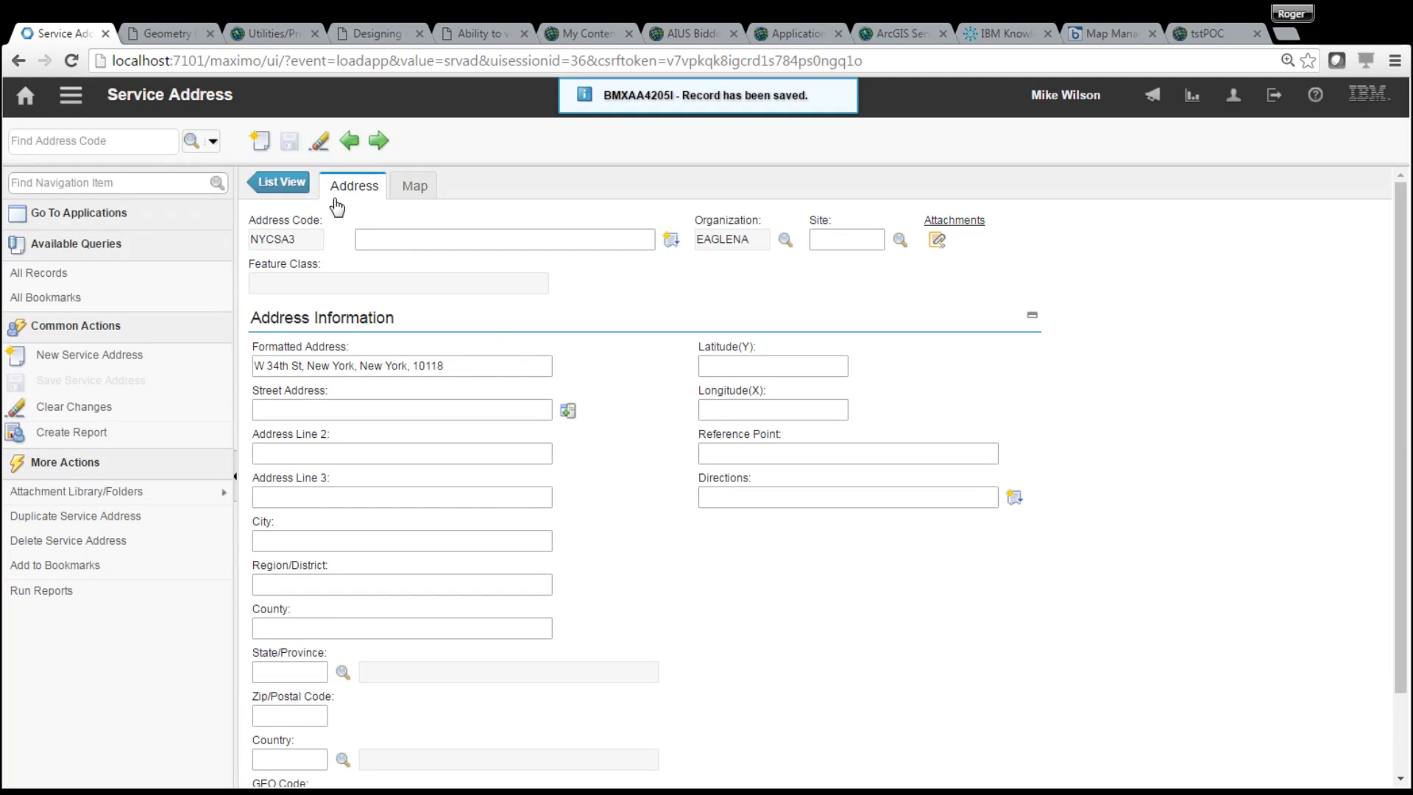
- Open Map Manager from recent applications and start a new map named GEOCODE1
click(70, 95)
mouse_move(189, 120)
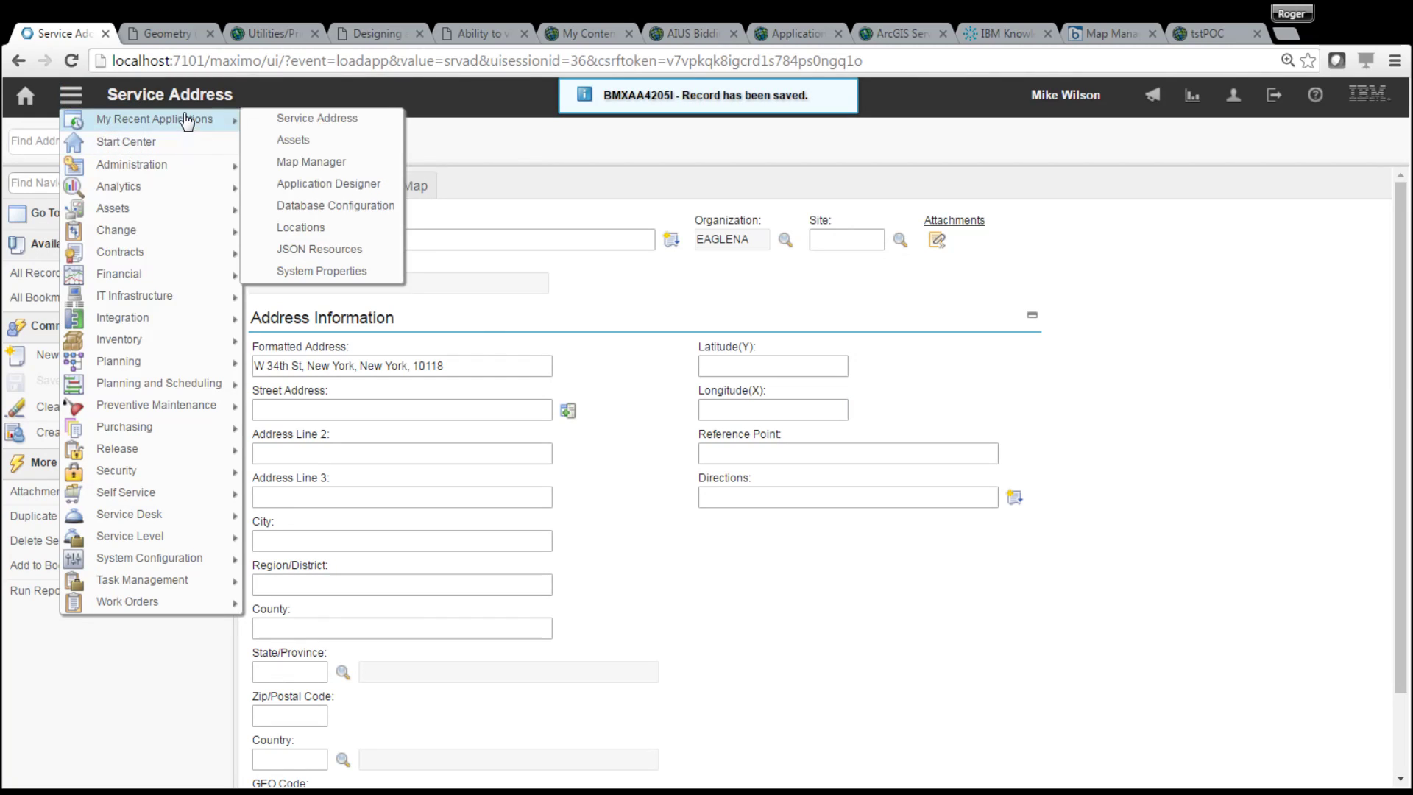
click(353, 162)
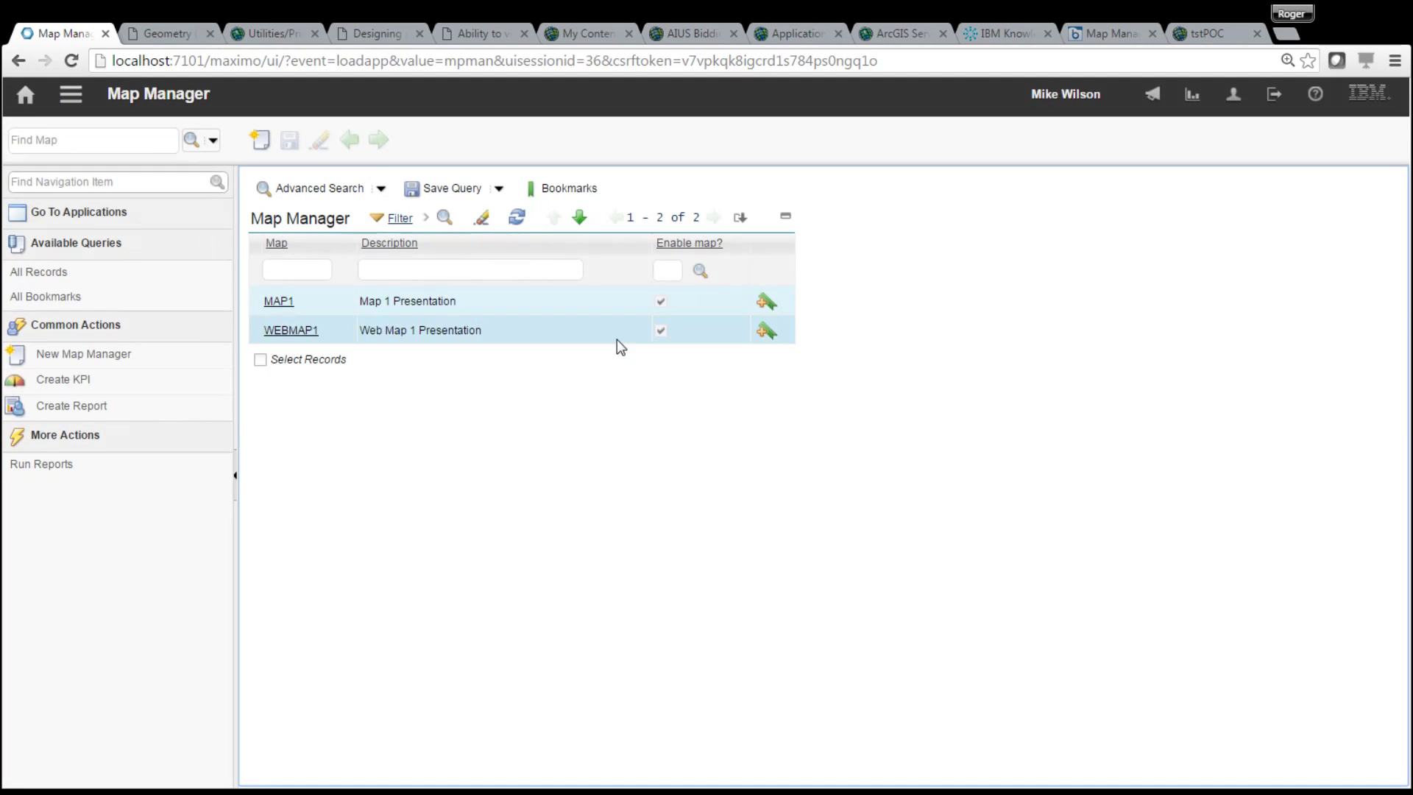
click(261, 140)
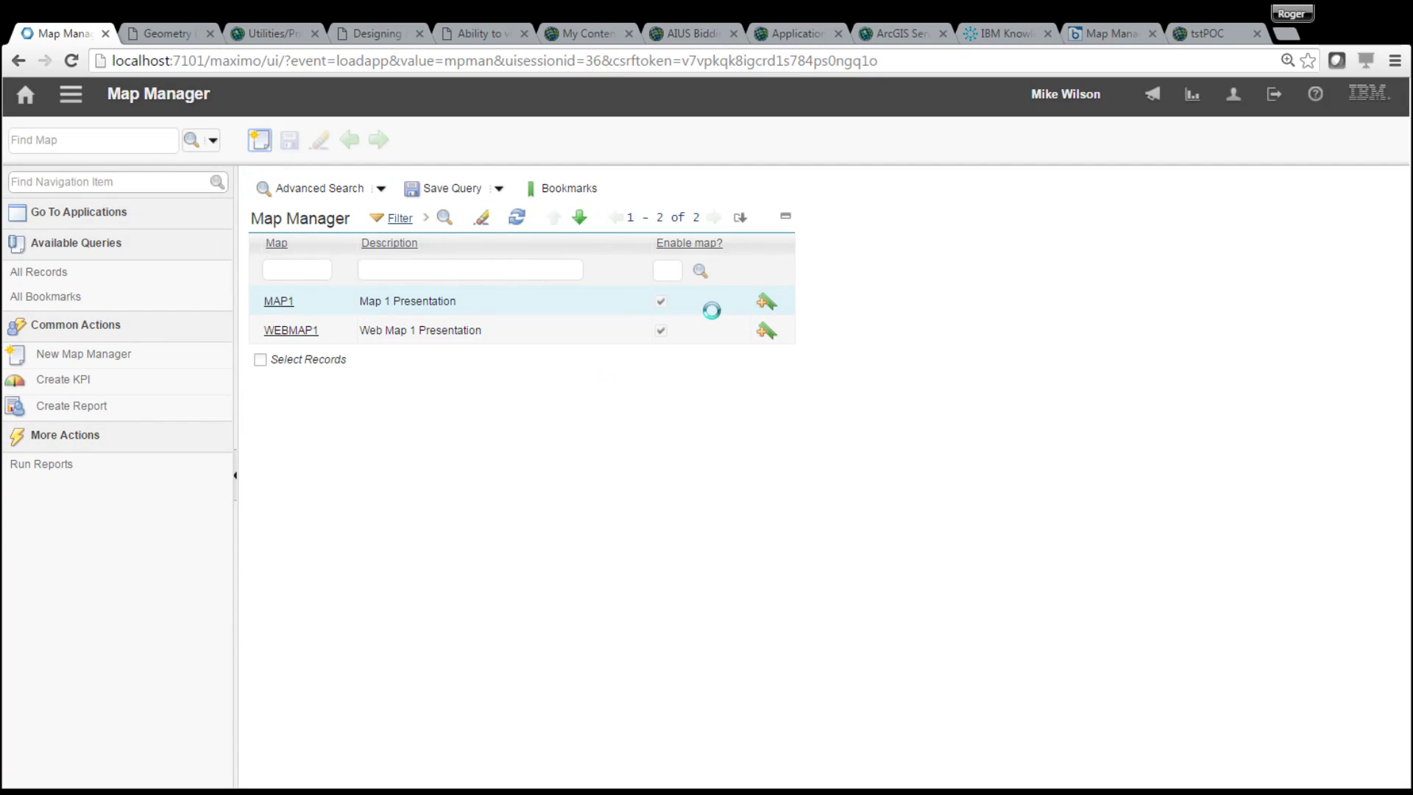
text(GEO)
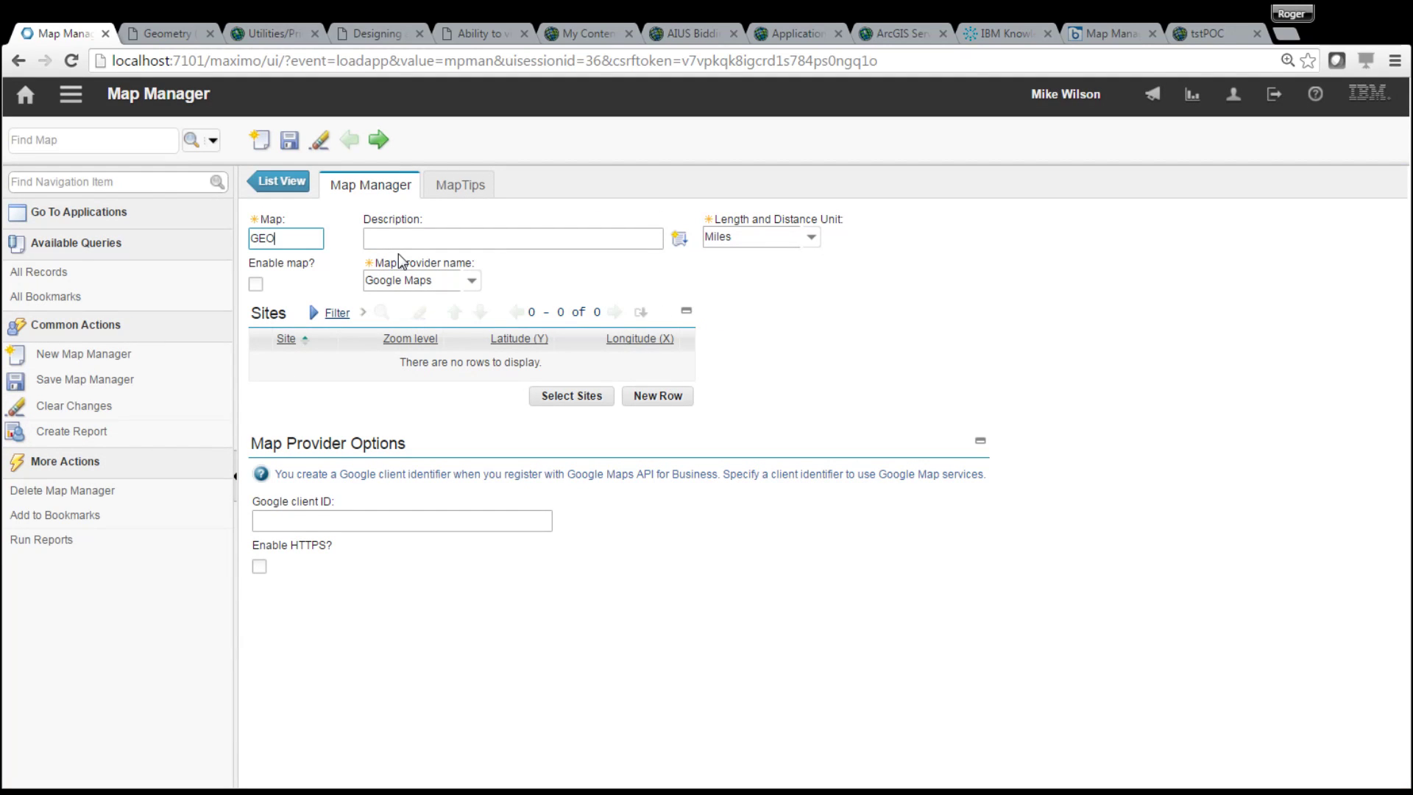
text(CODETest1)
key(BackSpace)
key(BackSpace)
key(BackSpace)
key(BackSpace)
key(BackSpace)
text(1)
key(Tab)
- Set the map provider to Maximo Spatial and add the MCLEAN site
click(471, 281)
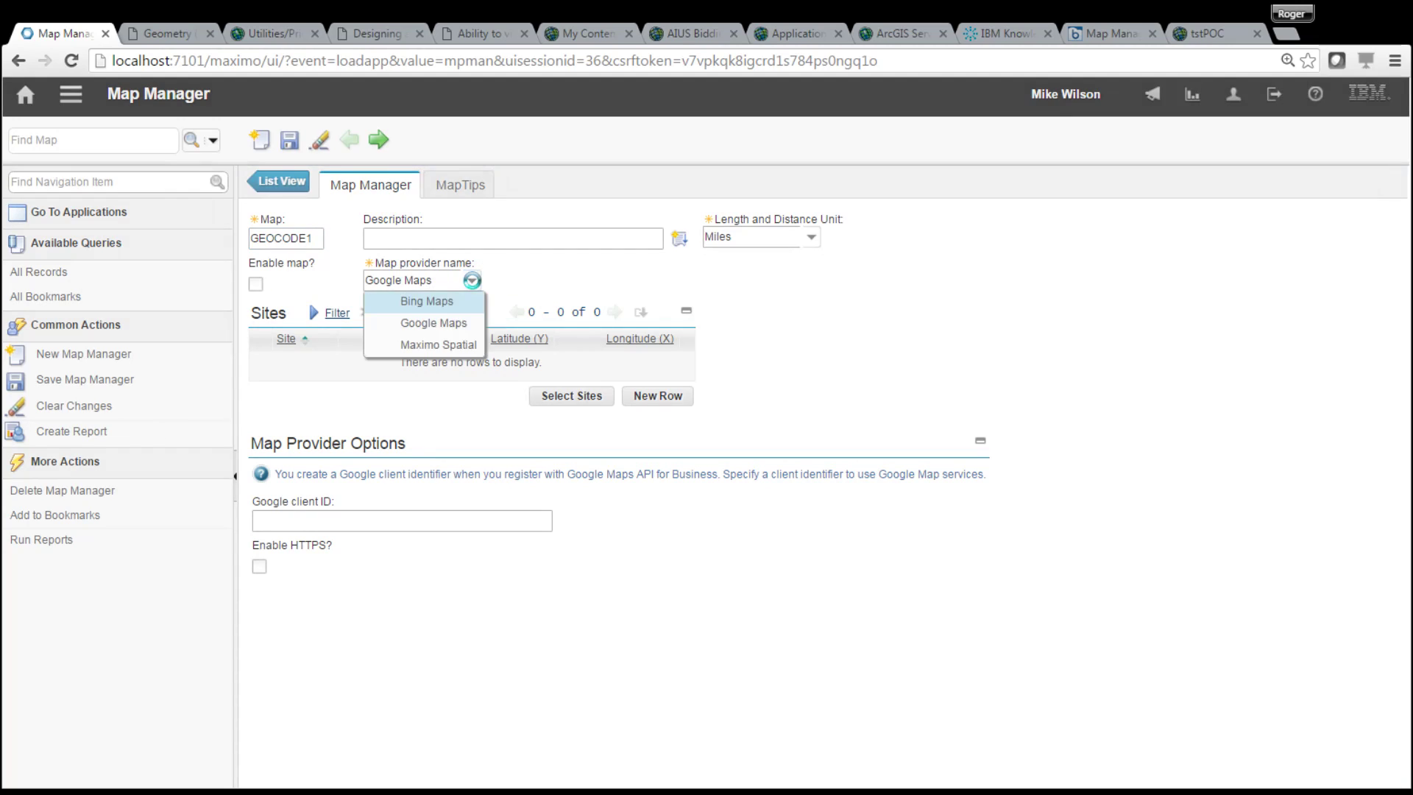
click(455, 346)
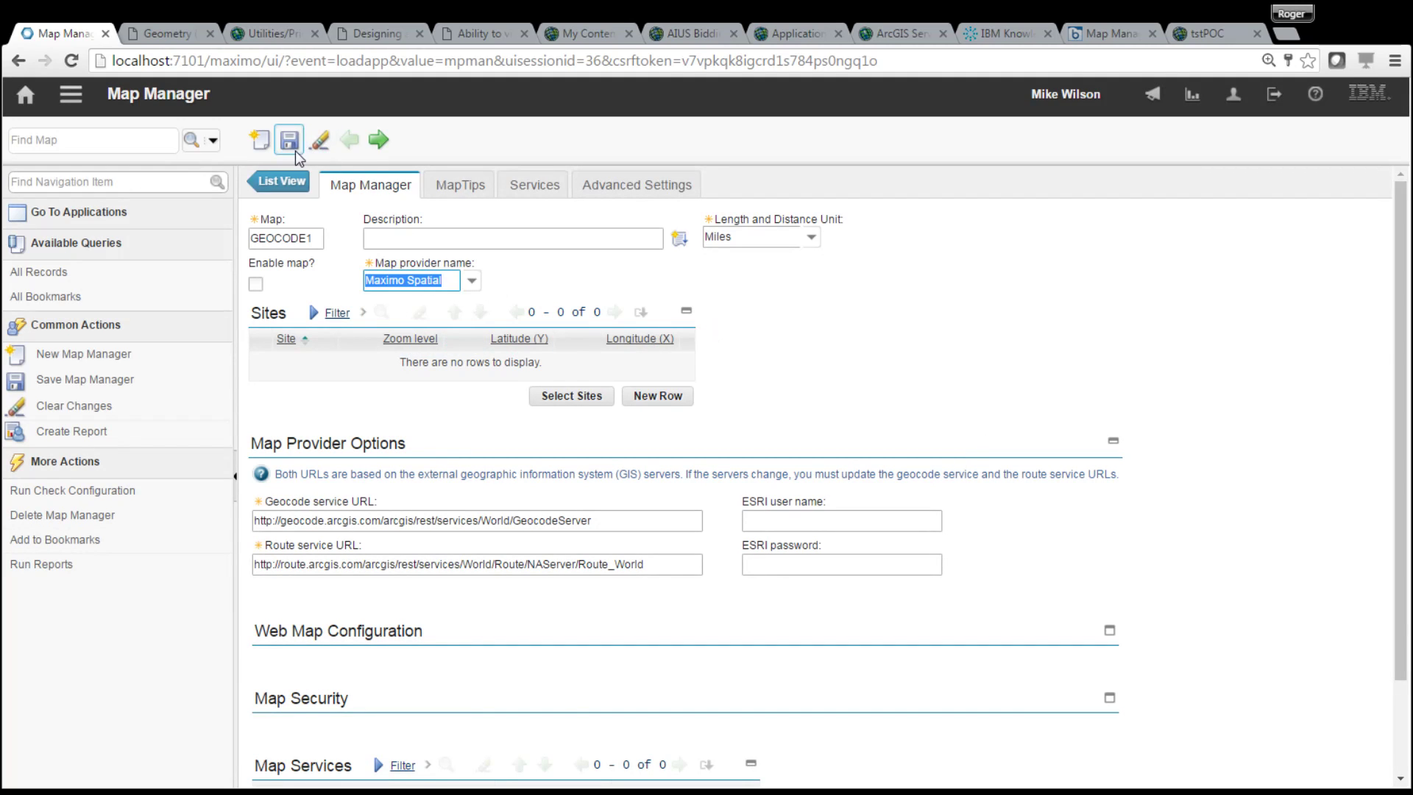
click(574, 397)
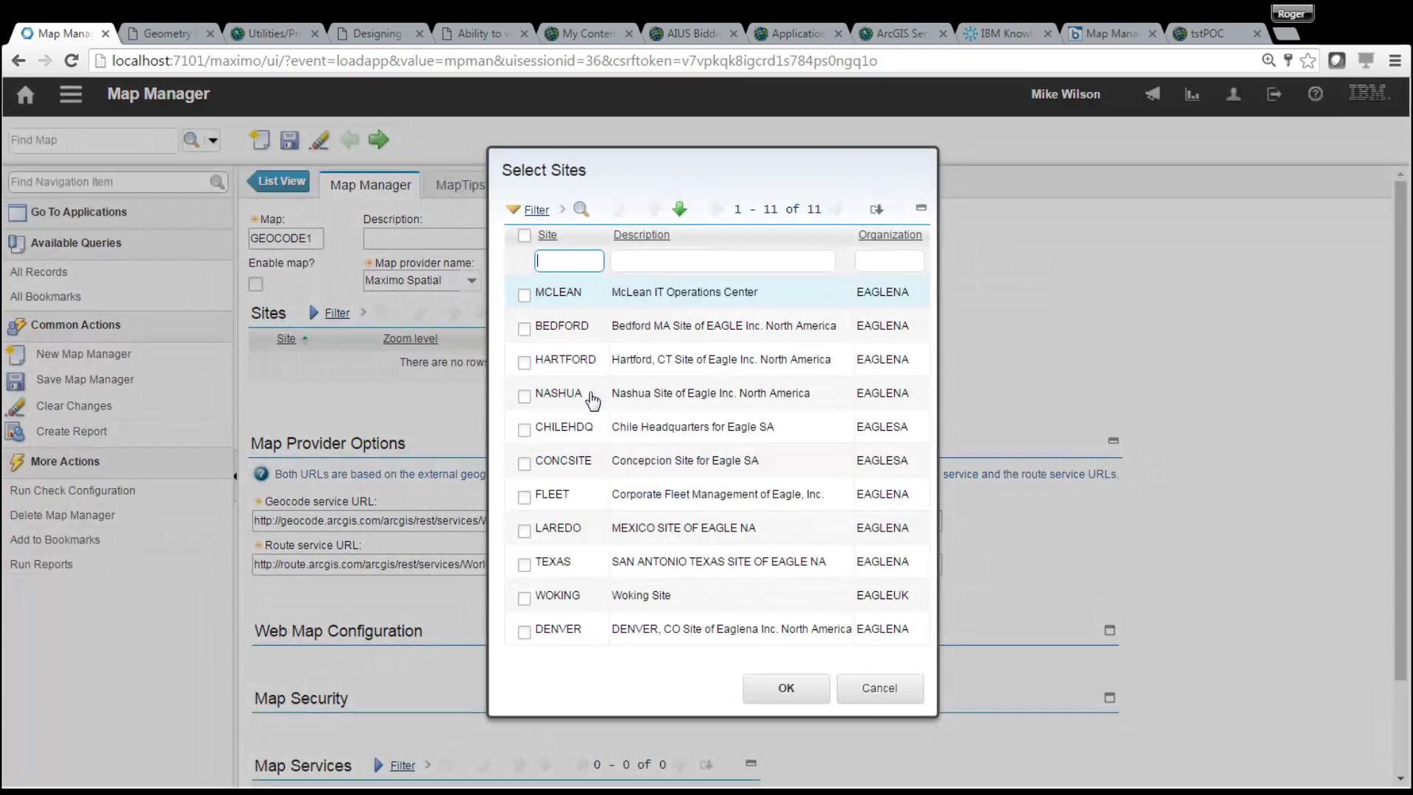
click(524, 294)
click(784, 686)
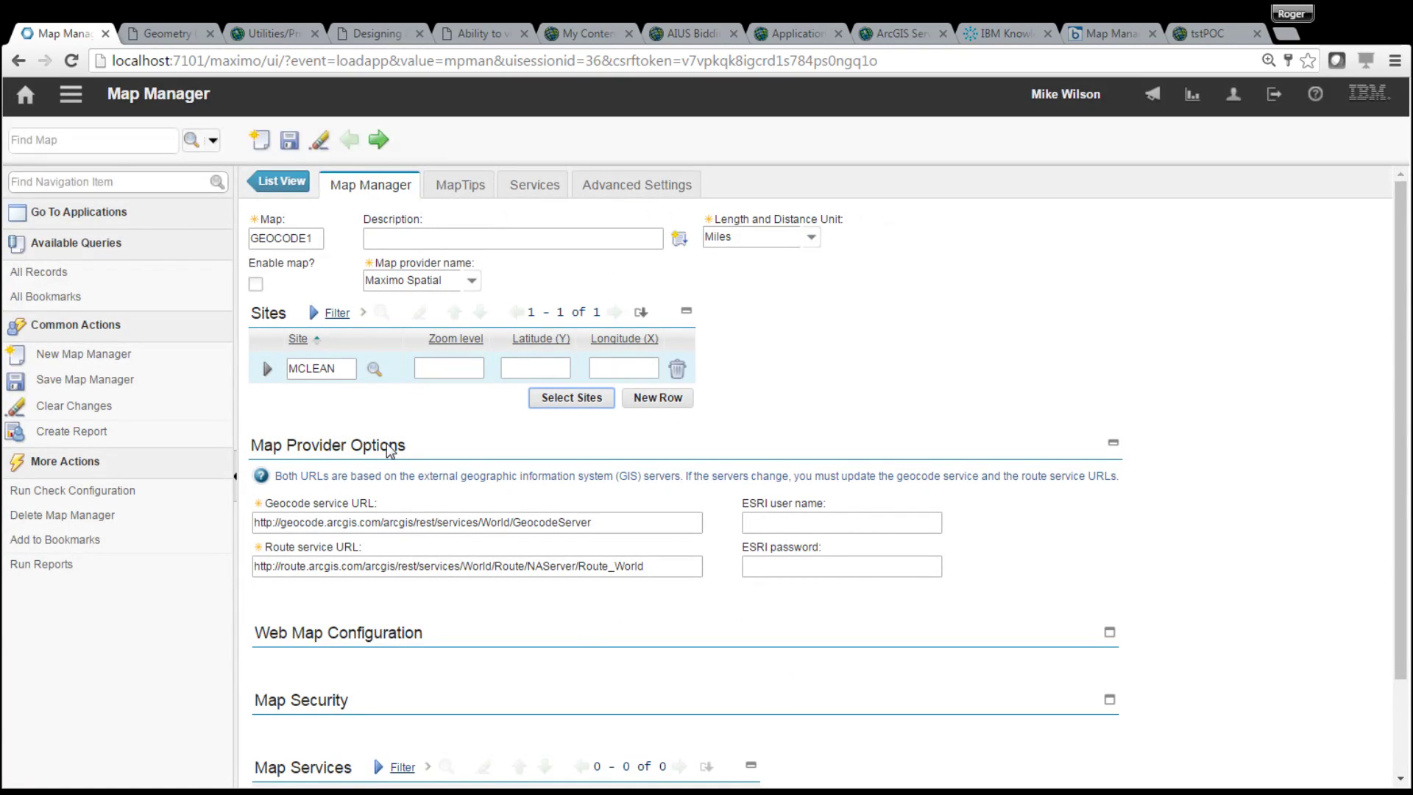
drag(1402, 469, 1406, 589)
scroll(1406, 589, up, 3)
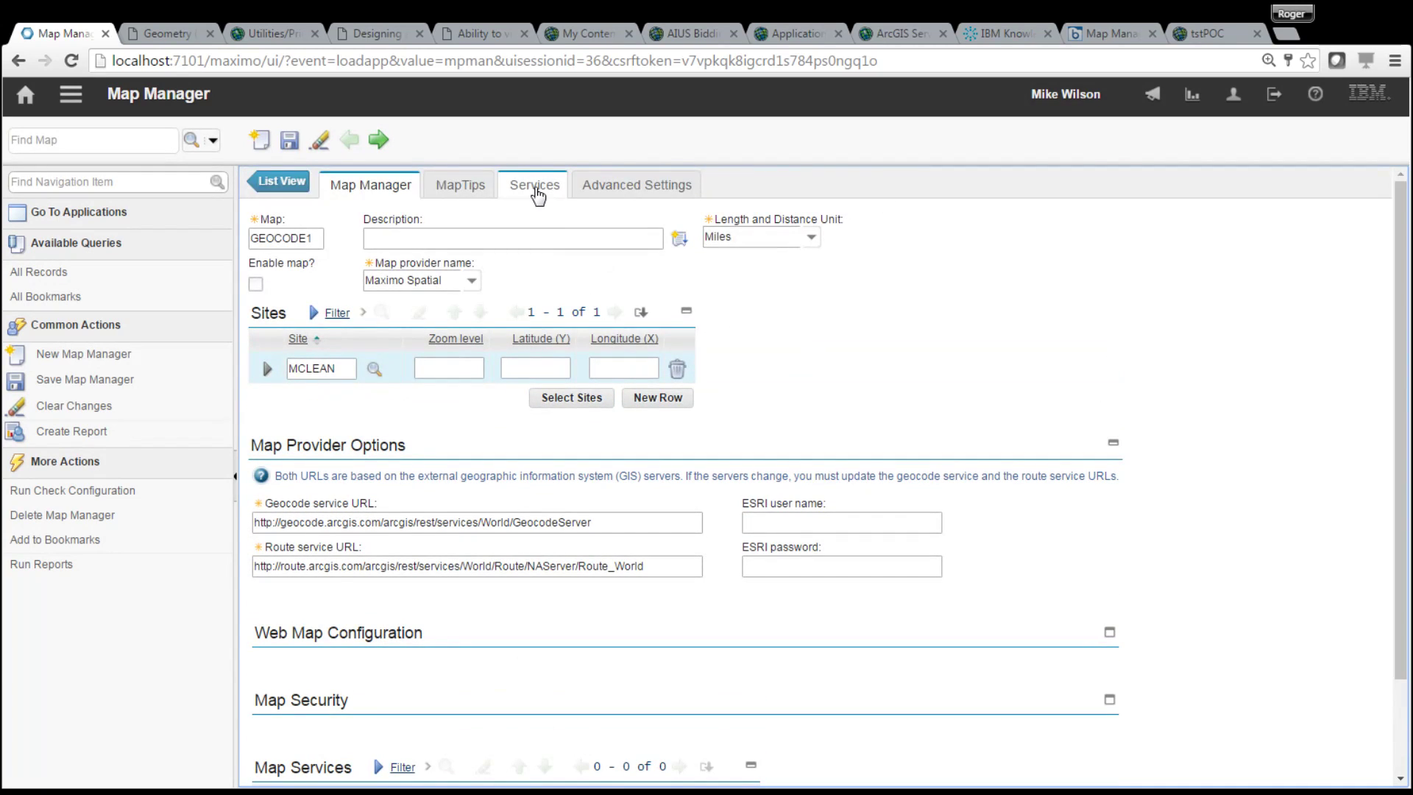
- On the Services tab, add a geocode service named 'world' with the World GeocodeServer URL
click(536, 190)
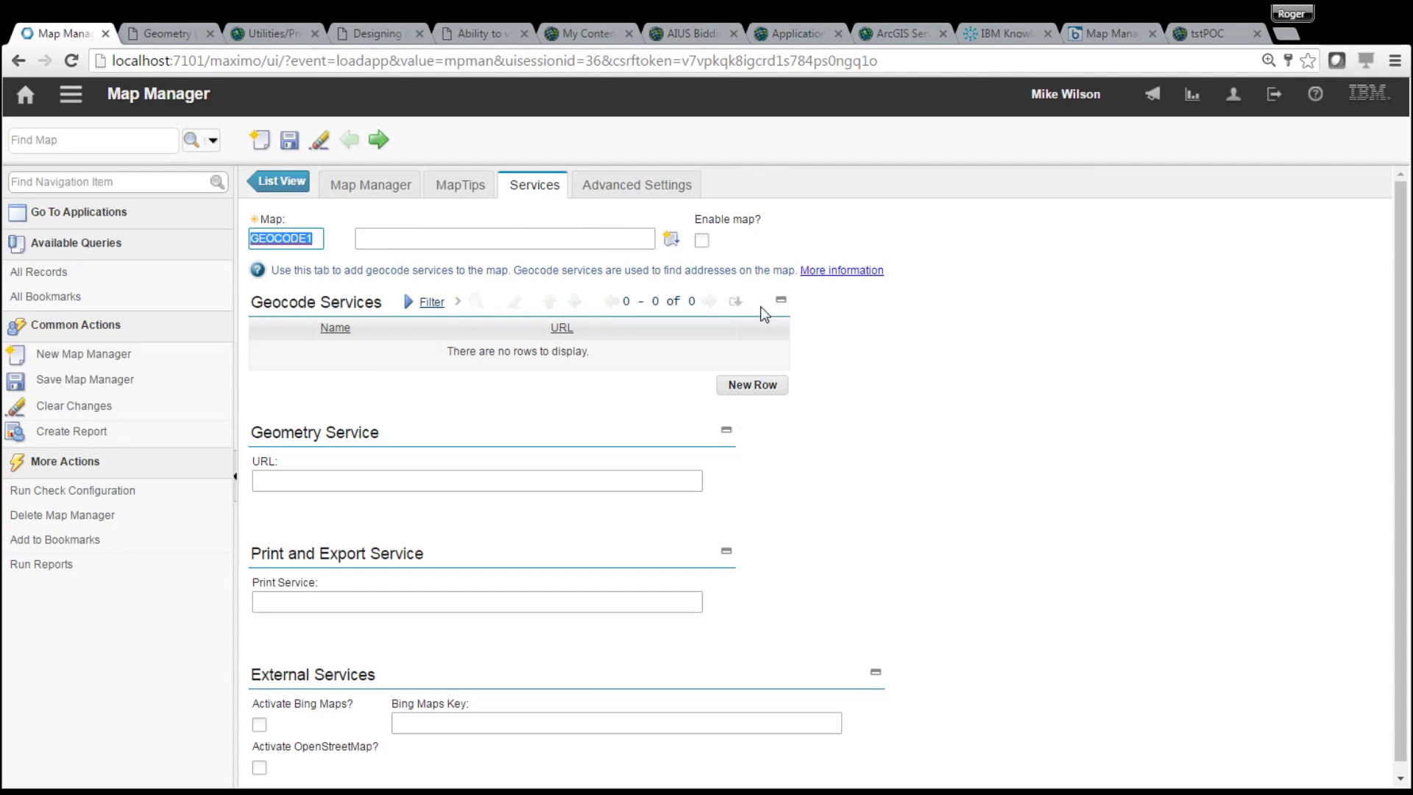
click(750, 384)
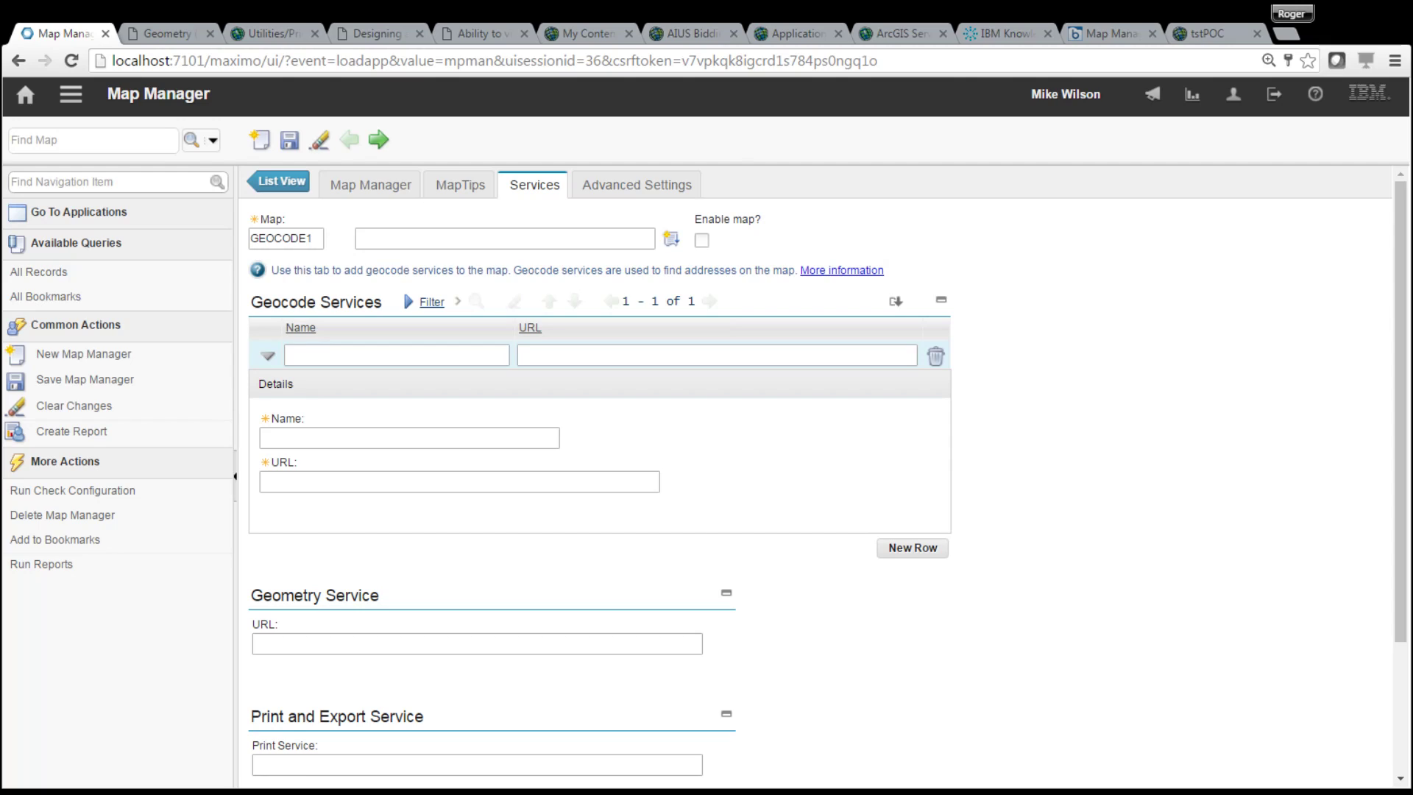
click(619, 359)
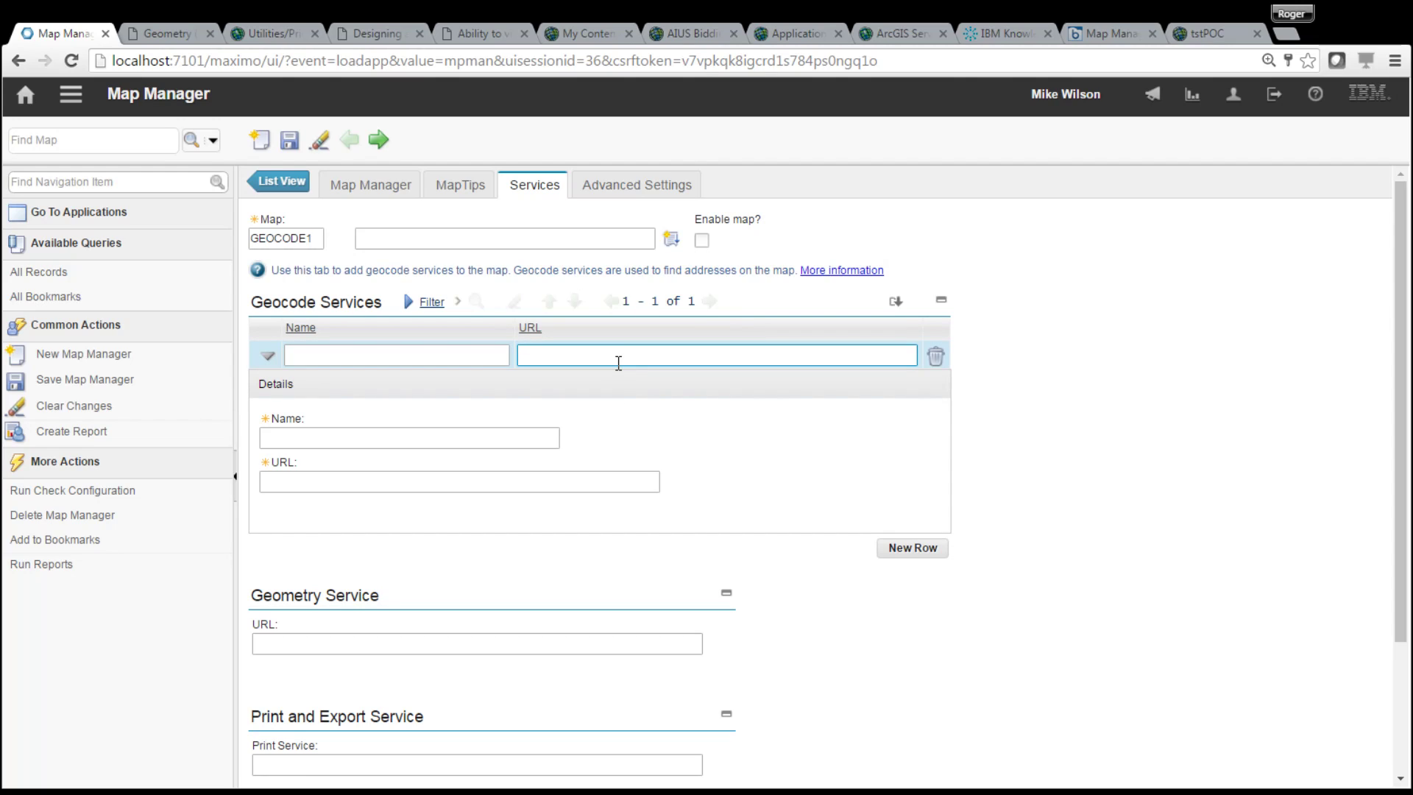
text(http://geocode.arcgis.com/arcgis/rest/services/World/GeocodeServer)
click(454, 357)
text(world)
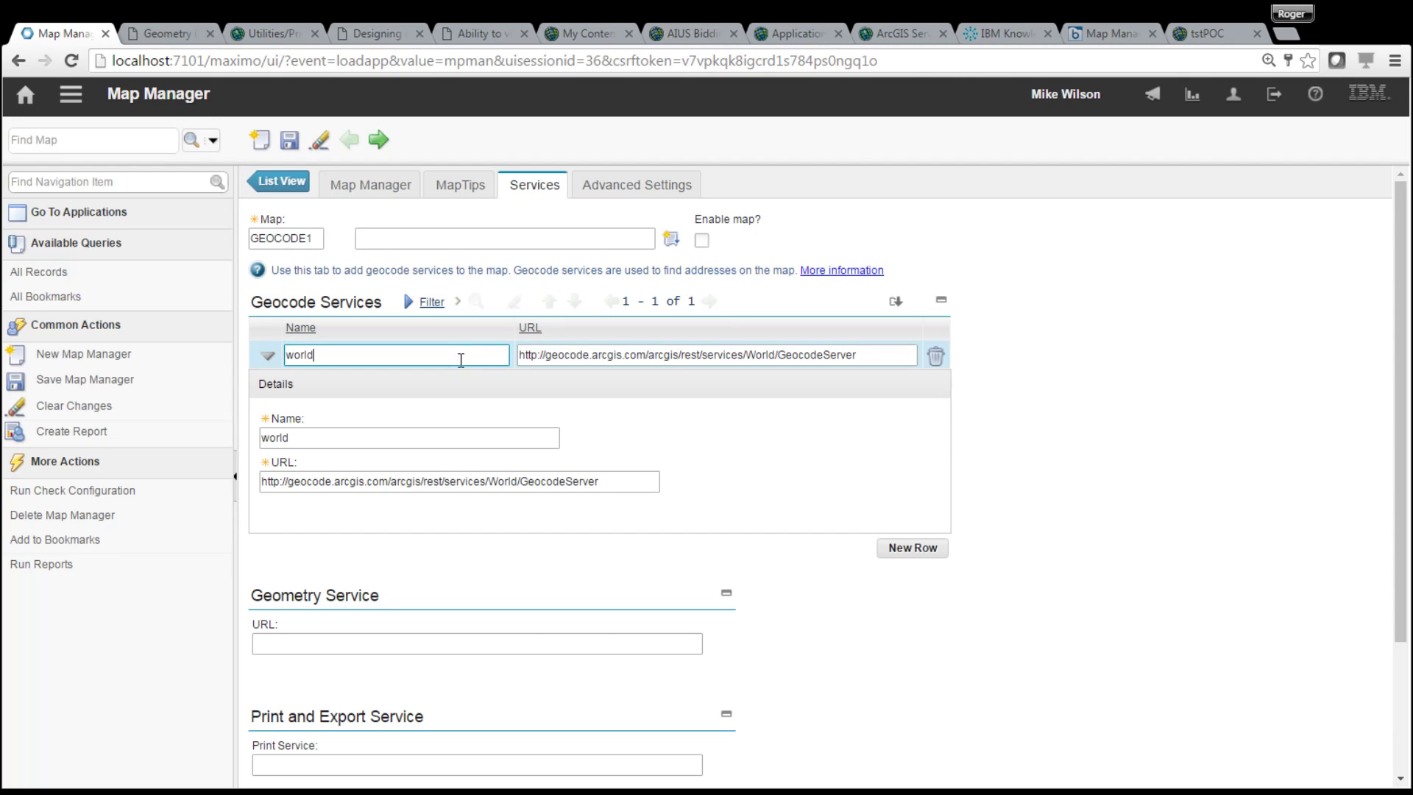
- Add a second geocode service named 'USA' with the ESRI USA geocode URL
click(922, 551)
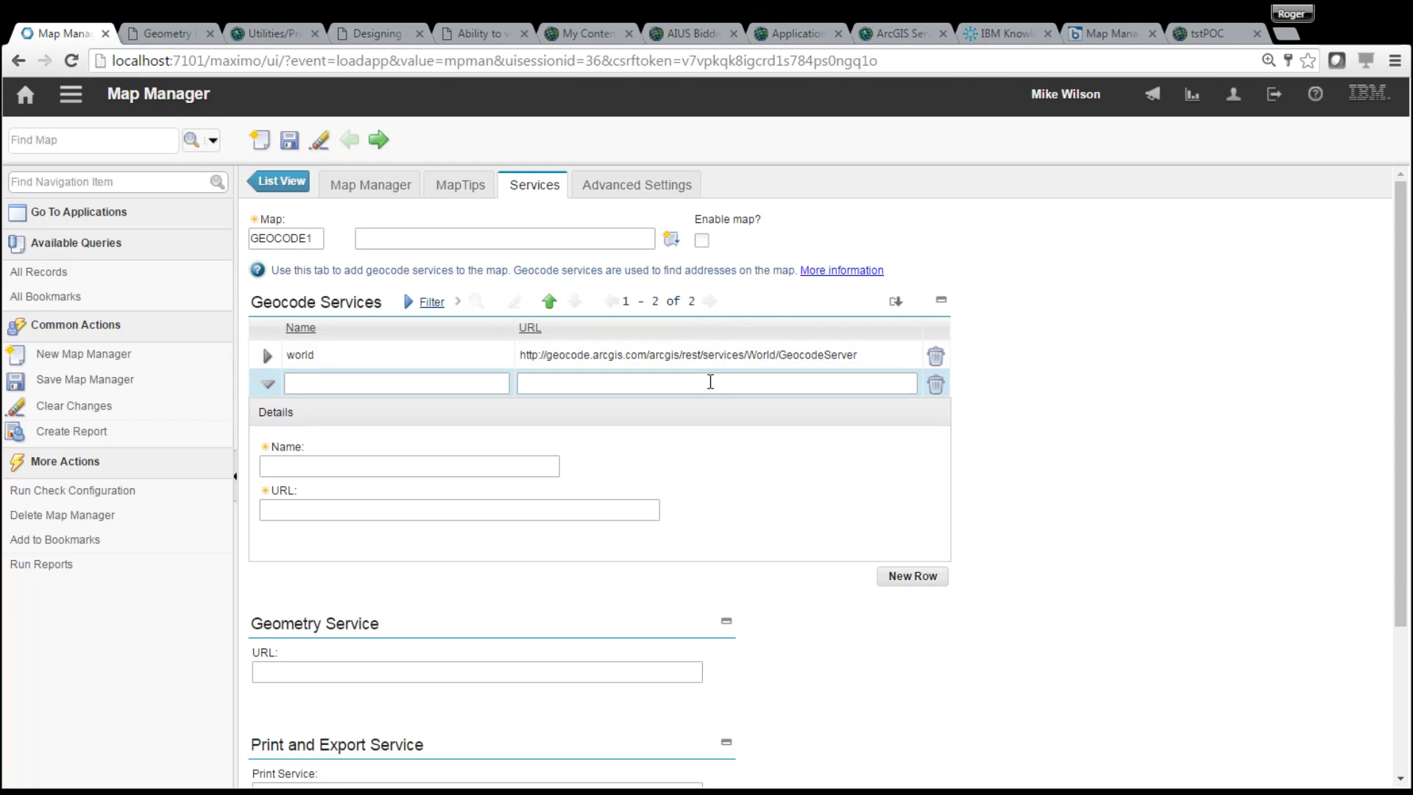
click(711, 382)
text(https://sampleserver1.arcgisonline.com/ArcGIS/rest/services/Locators/ESRI_Geocode_USA/GeocodeServer)
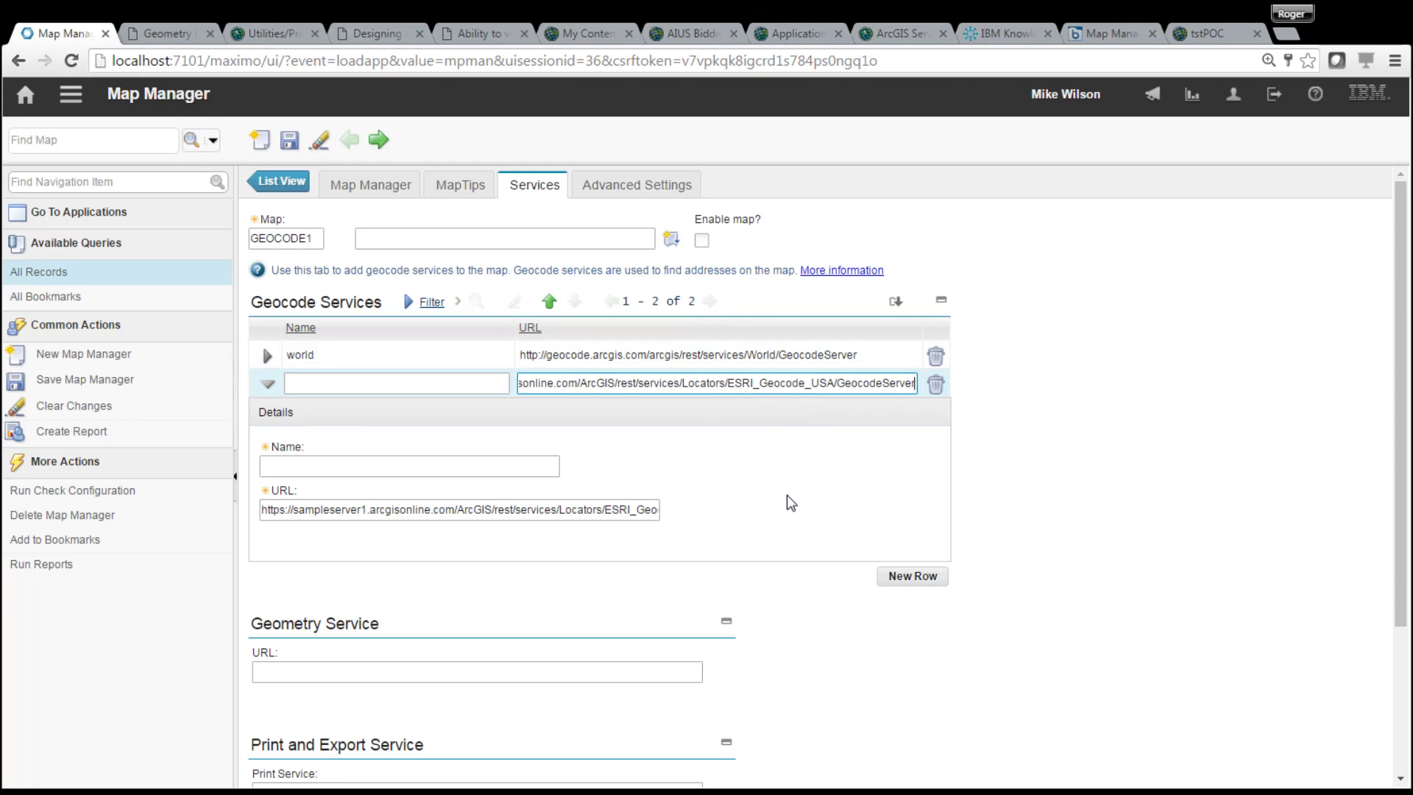
click(330, 383)
text(USA)
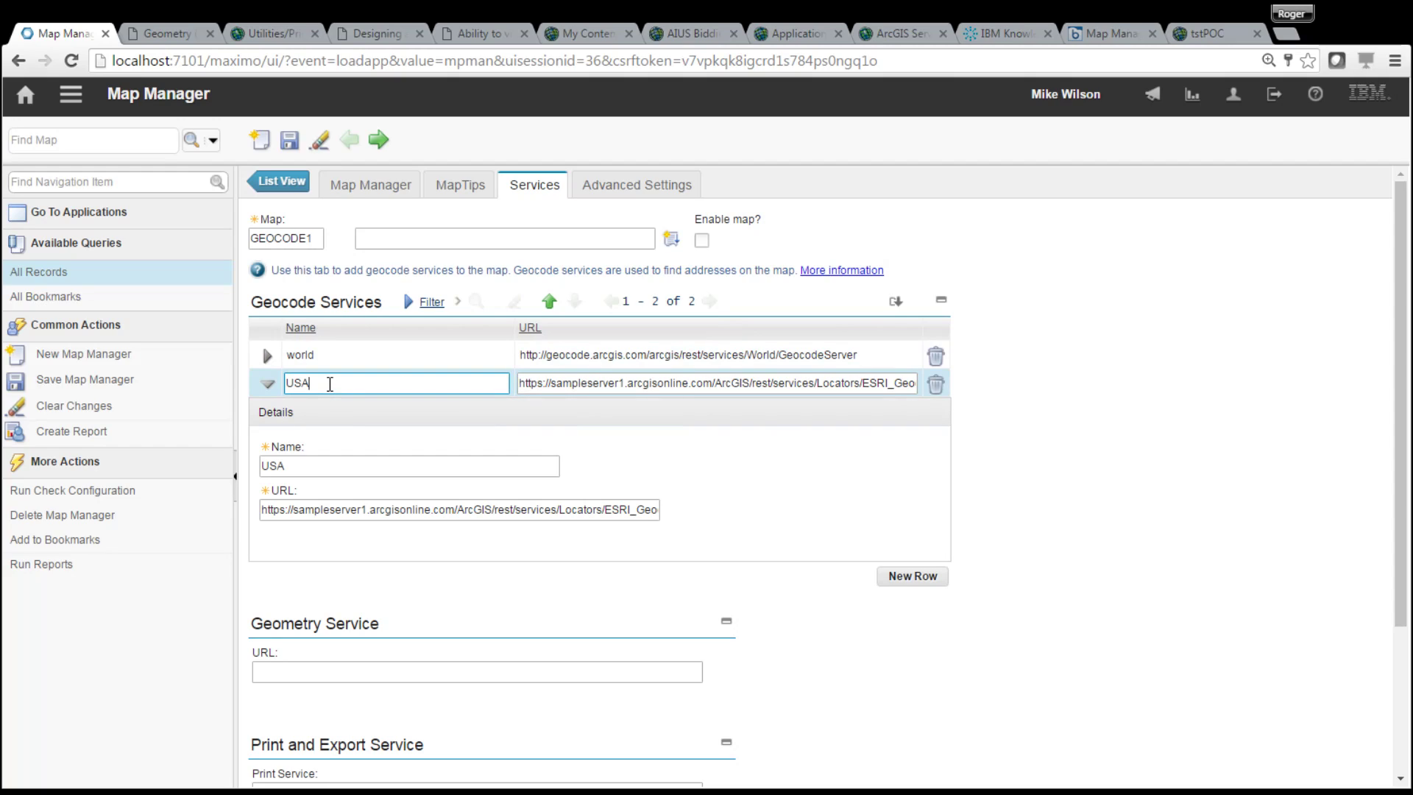
- Add a third geocode service 'NYPLACE' with the NYPlace URL and save the map
click(912, 577)
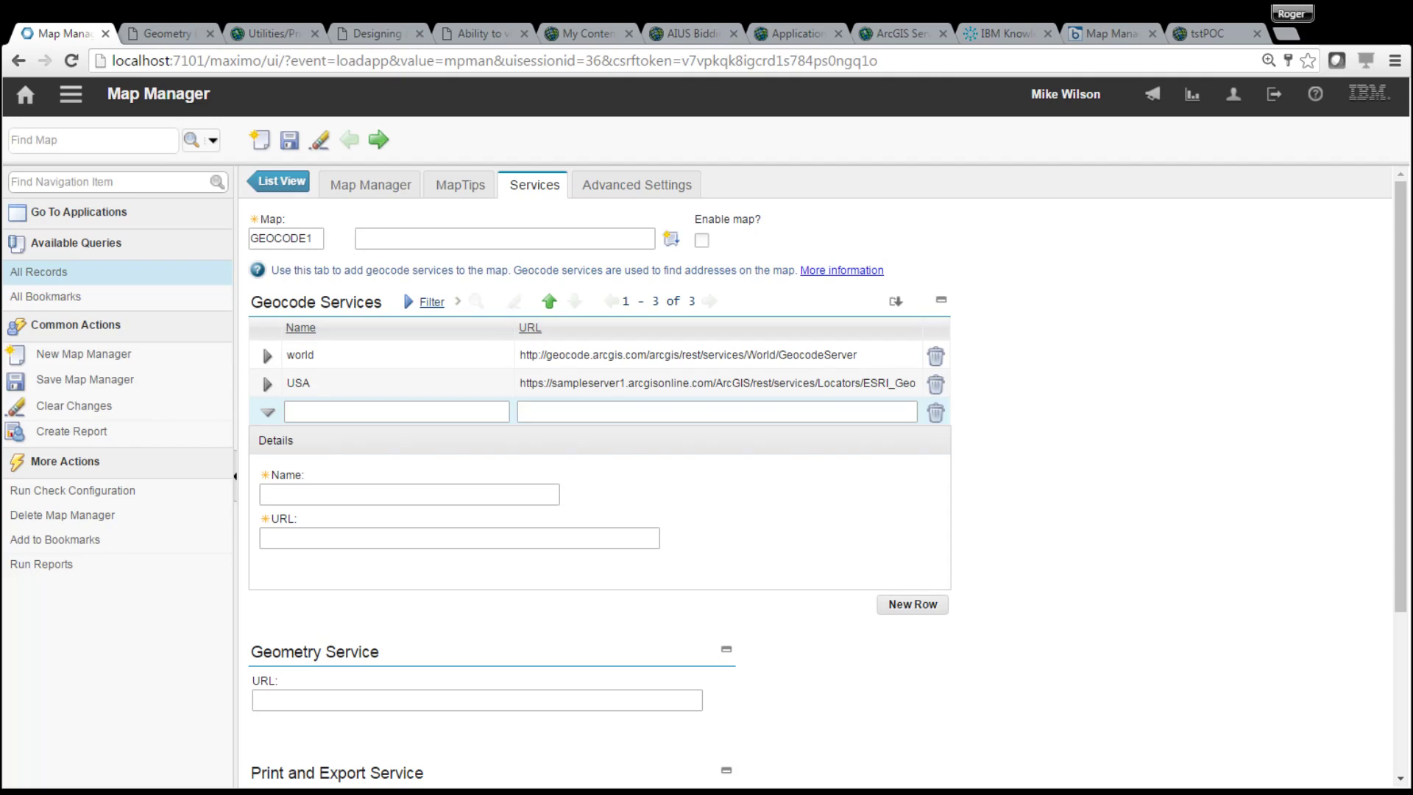
click(706, 412)
text(http://gisservices.dhses.ny.gov/arcgis/rest/services/Locators/NYPlace/GeocodeServer)
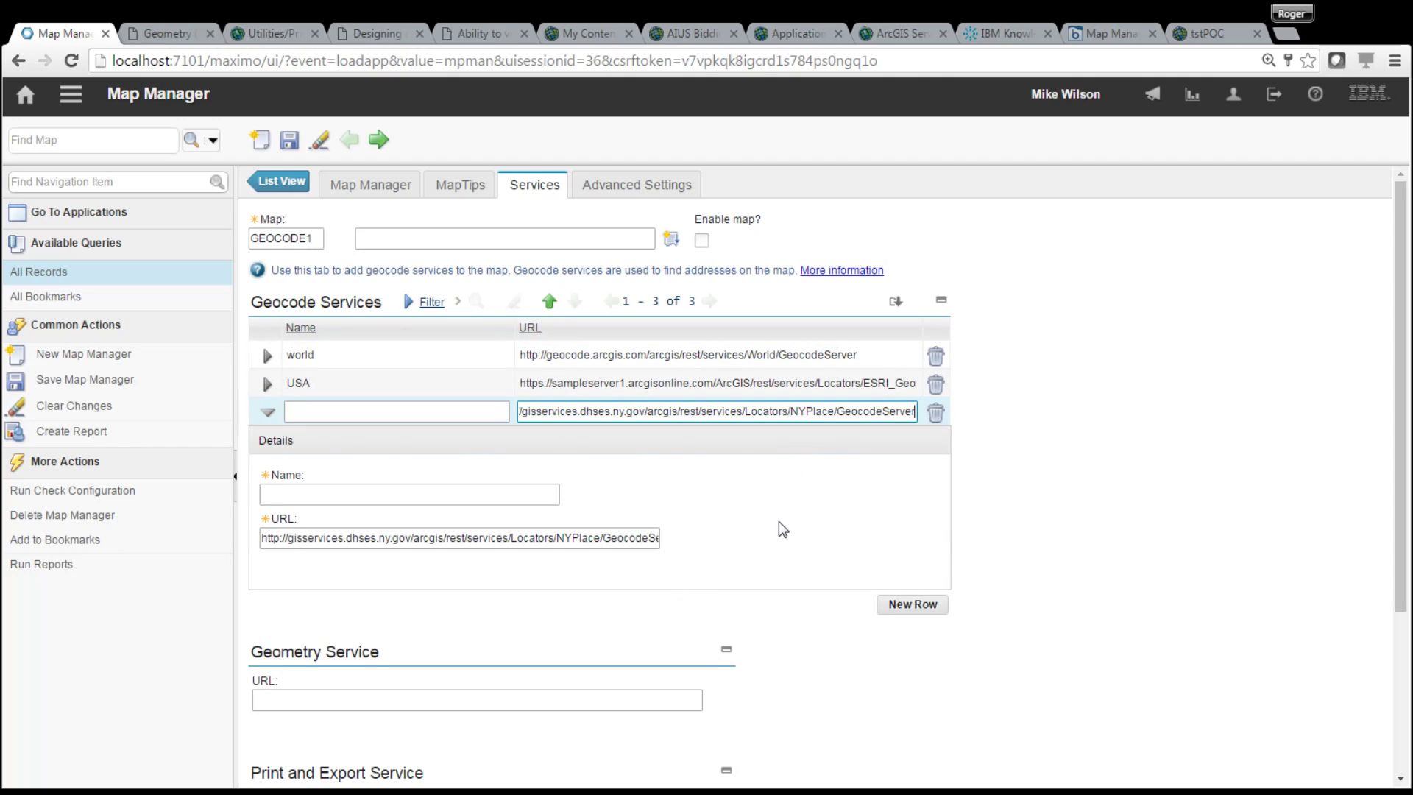
click(372, 414)
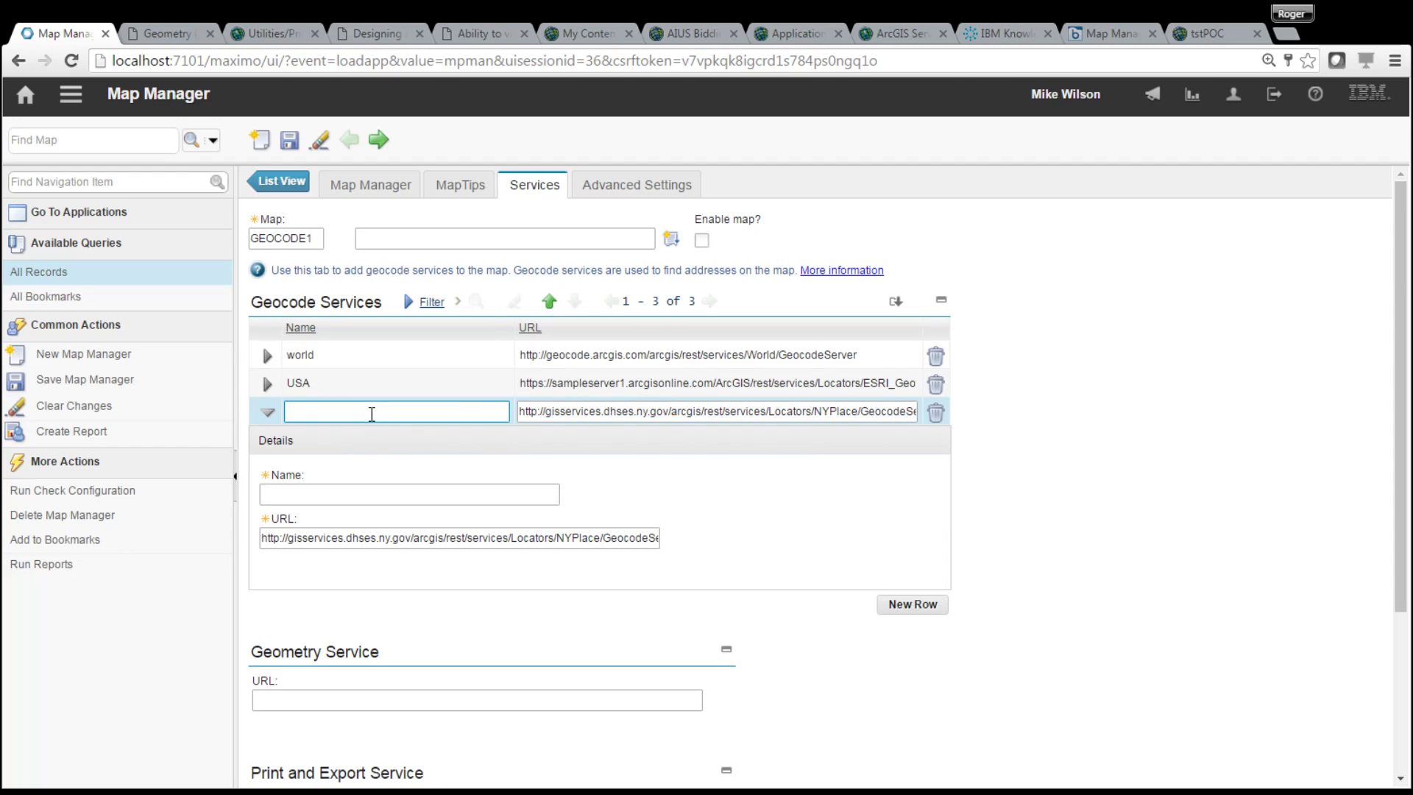
text(NYPLACE)
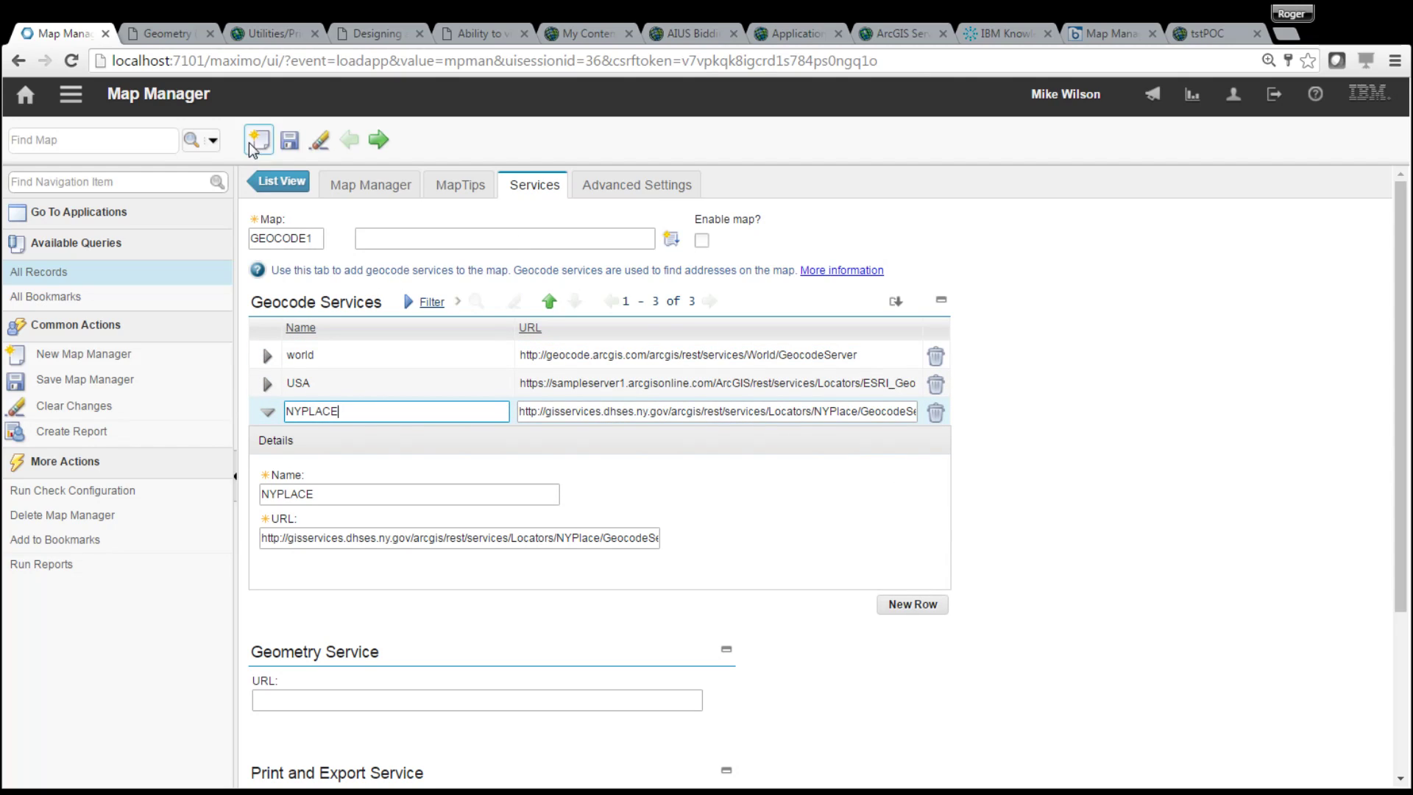
click(290, 141)
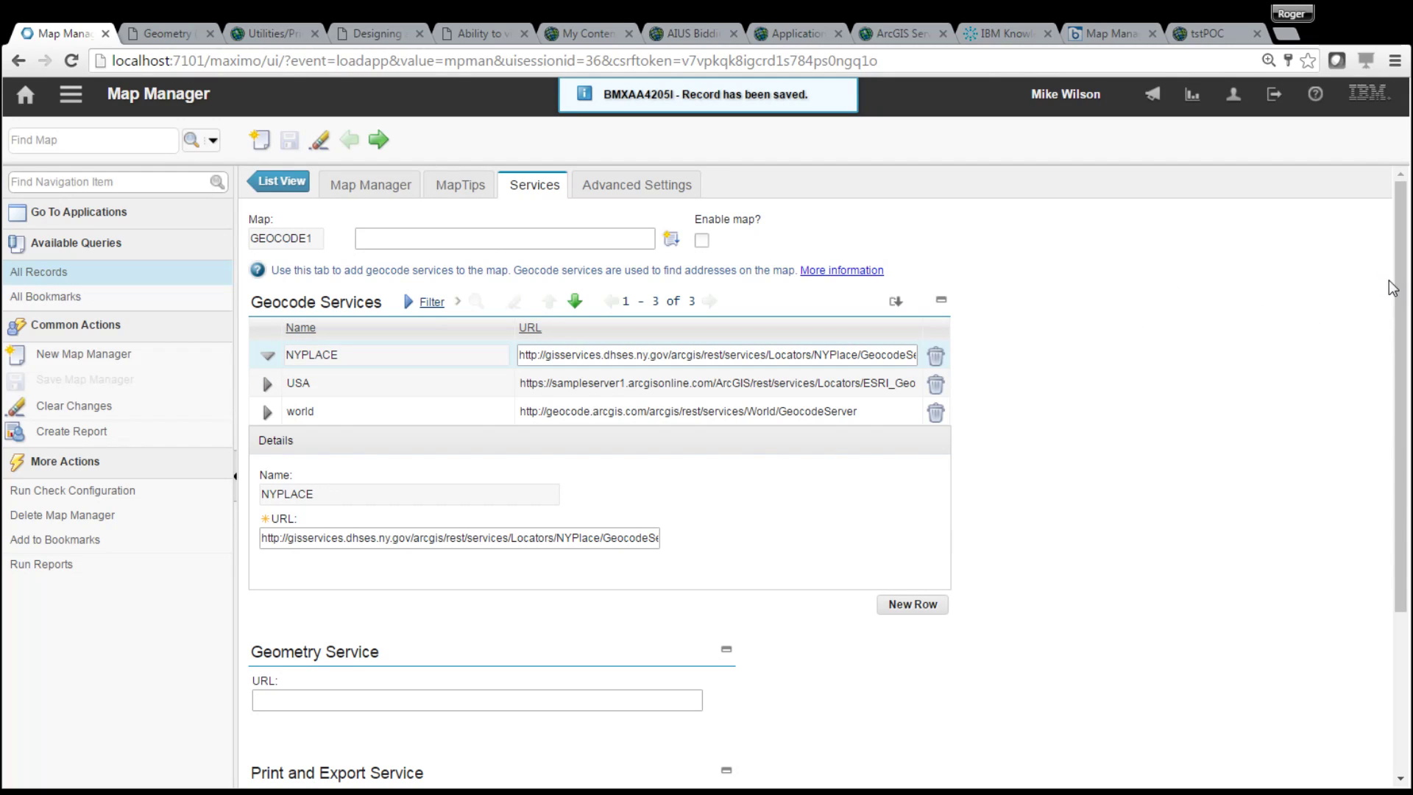
- Activate OpenStreetMap for GEOCODE1, keep Bing Maps unchecked, and save the record
drag(1396, 287, 1334, 521)
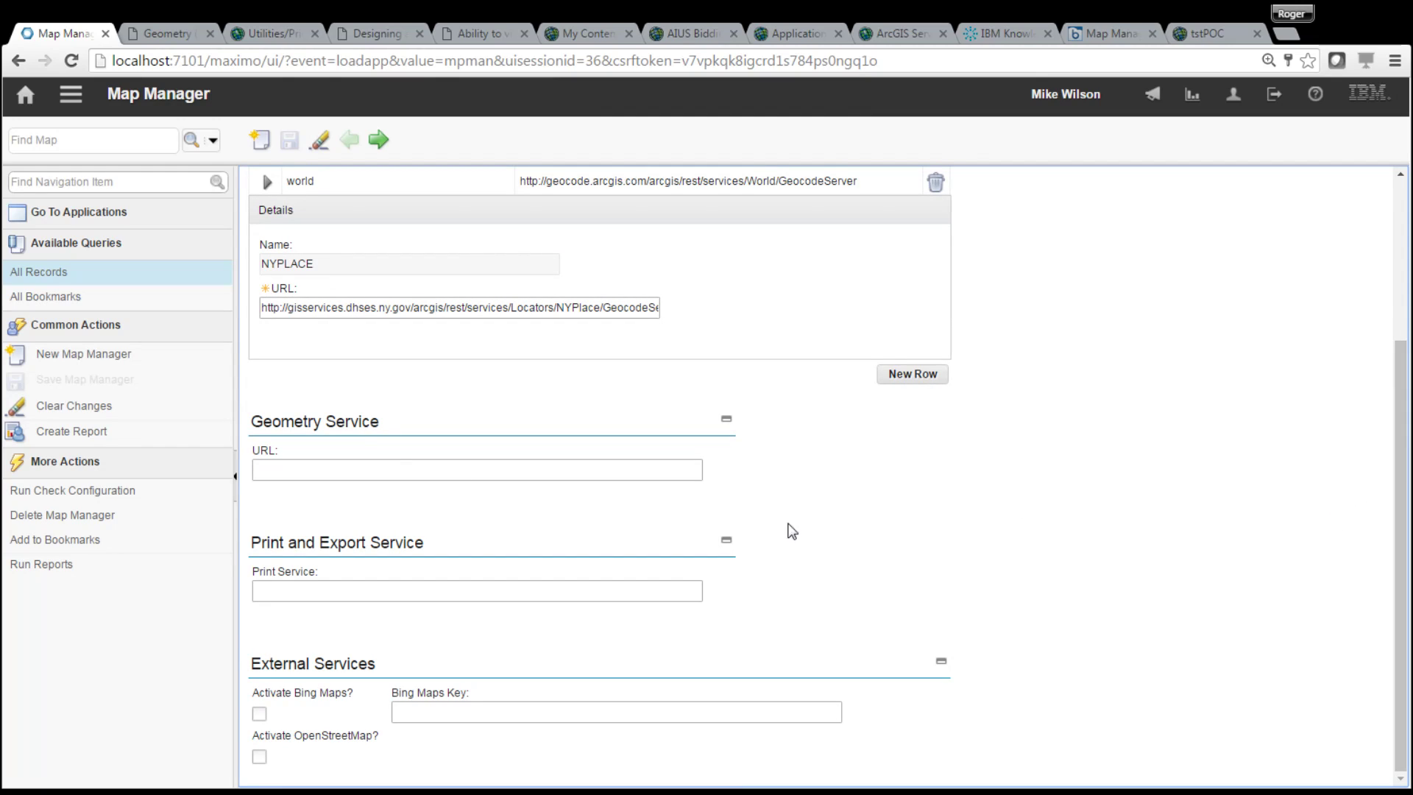
click(260, 758)
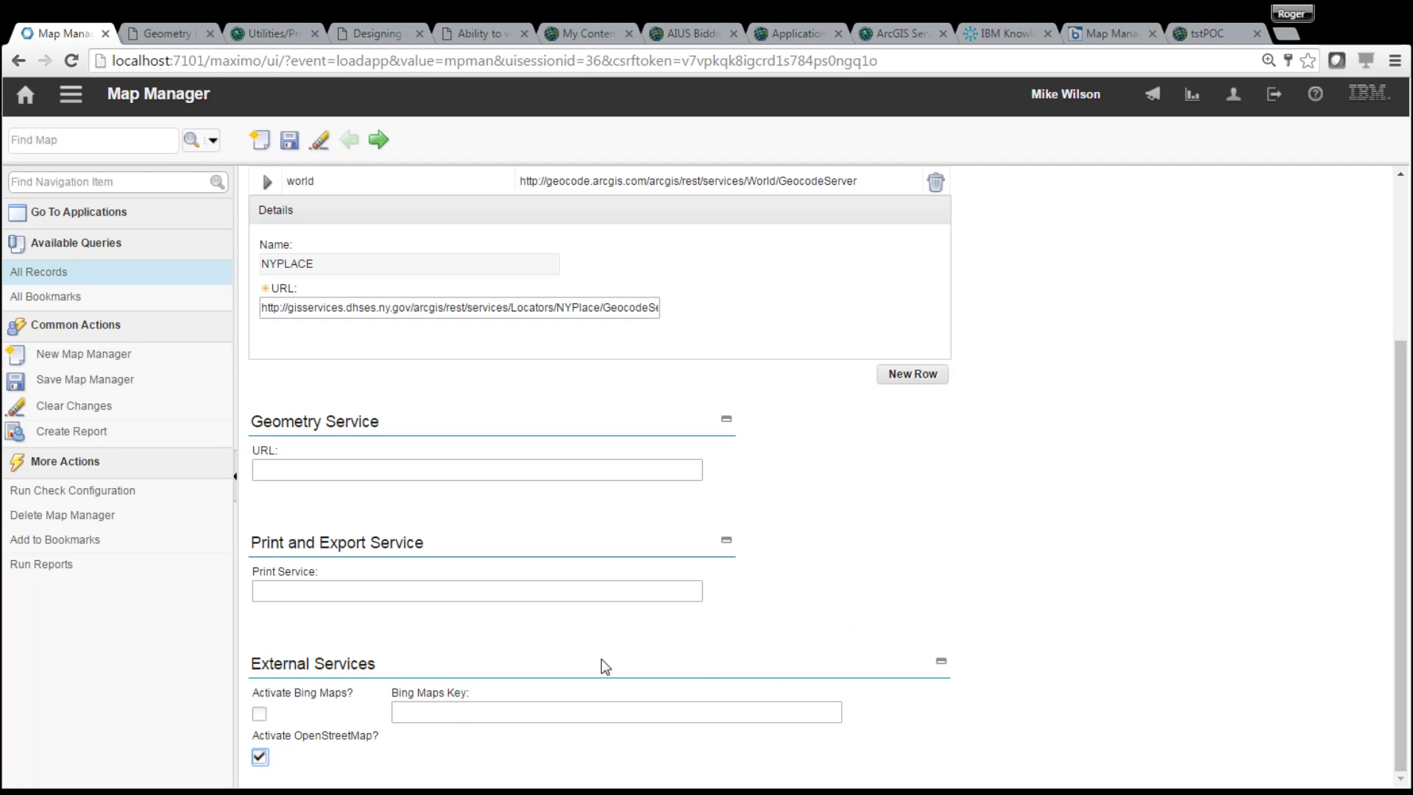
click(259, 714)
click(261, 720)
scroll(1395, 611, up, 3)
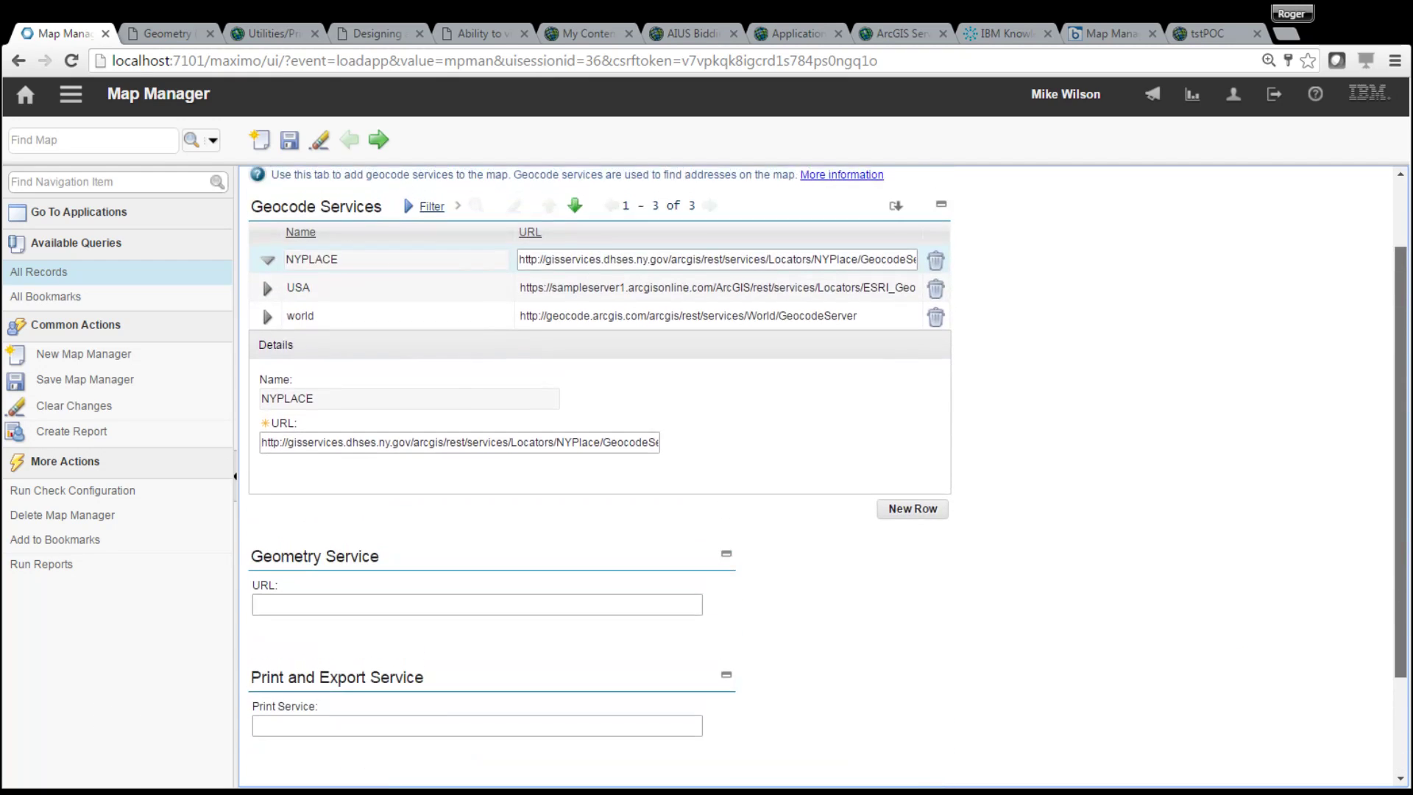
scroll(468, 353, up, 1)
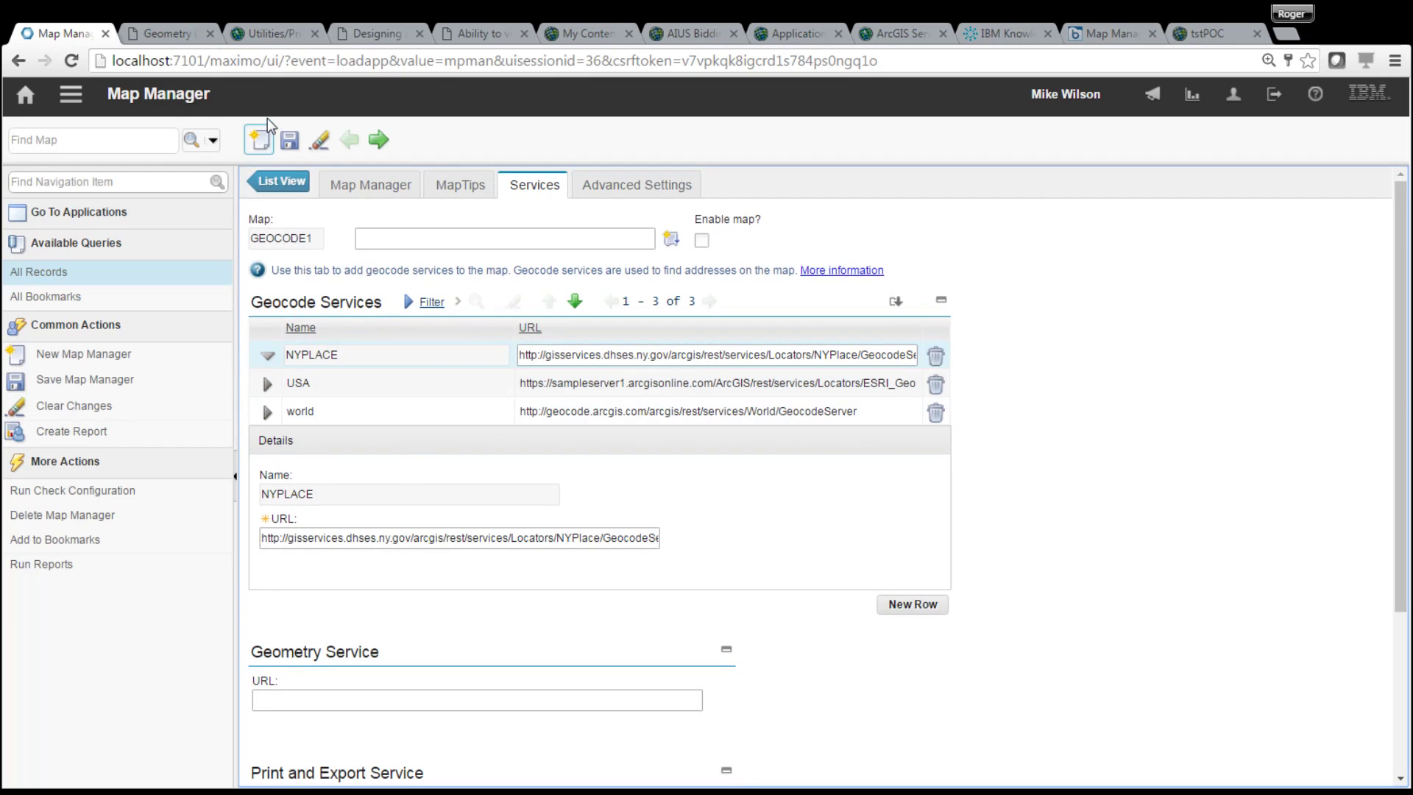
click(289, 142)
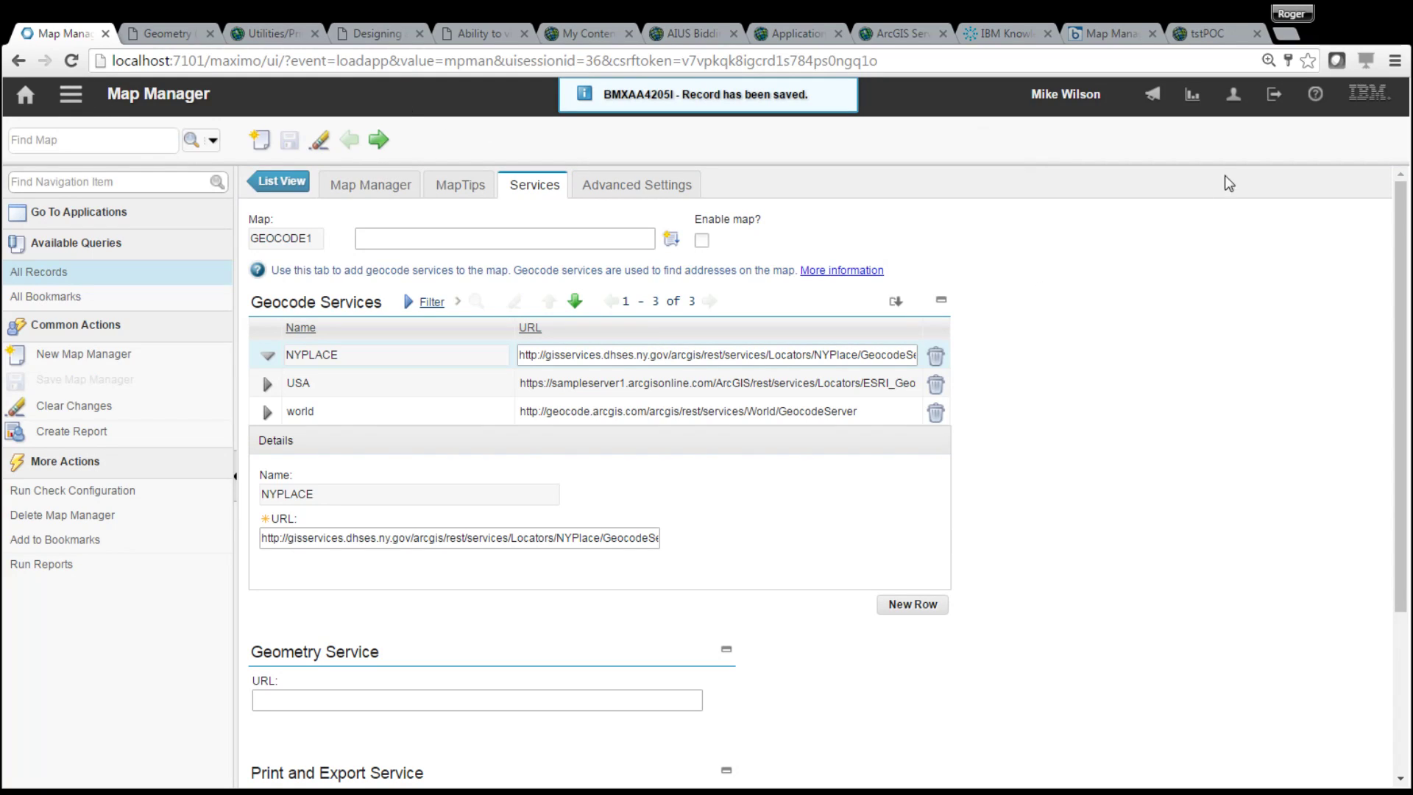
- Try enabling GEOCODE1, dismiss the BMXAT0311E error, and return to the map list without saving
click(372, 188)
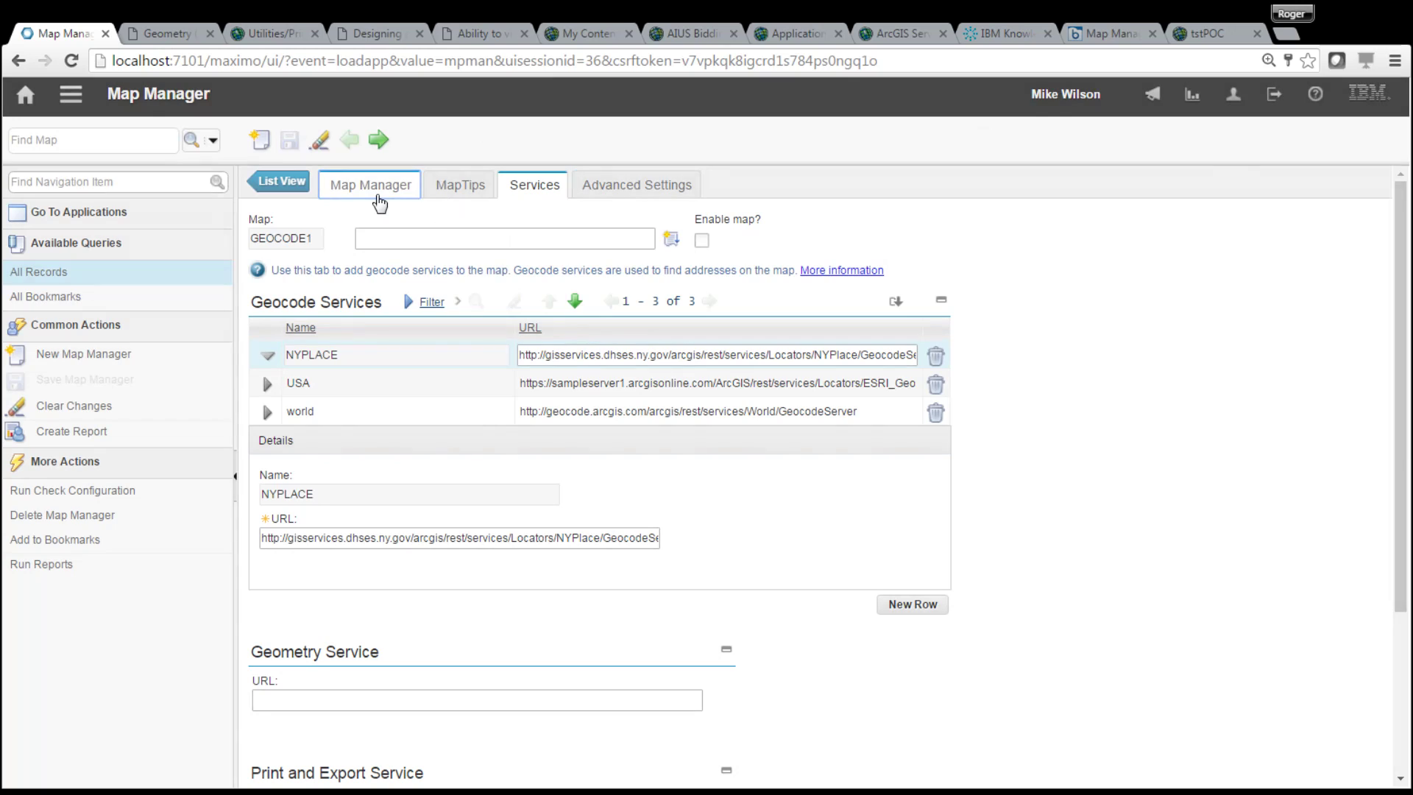
click(256, 284)
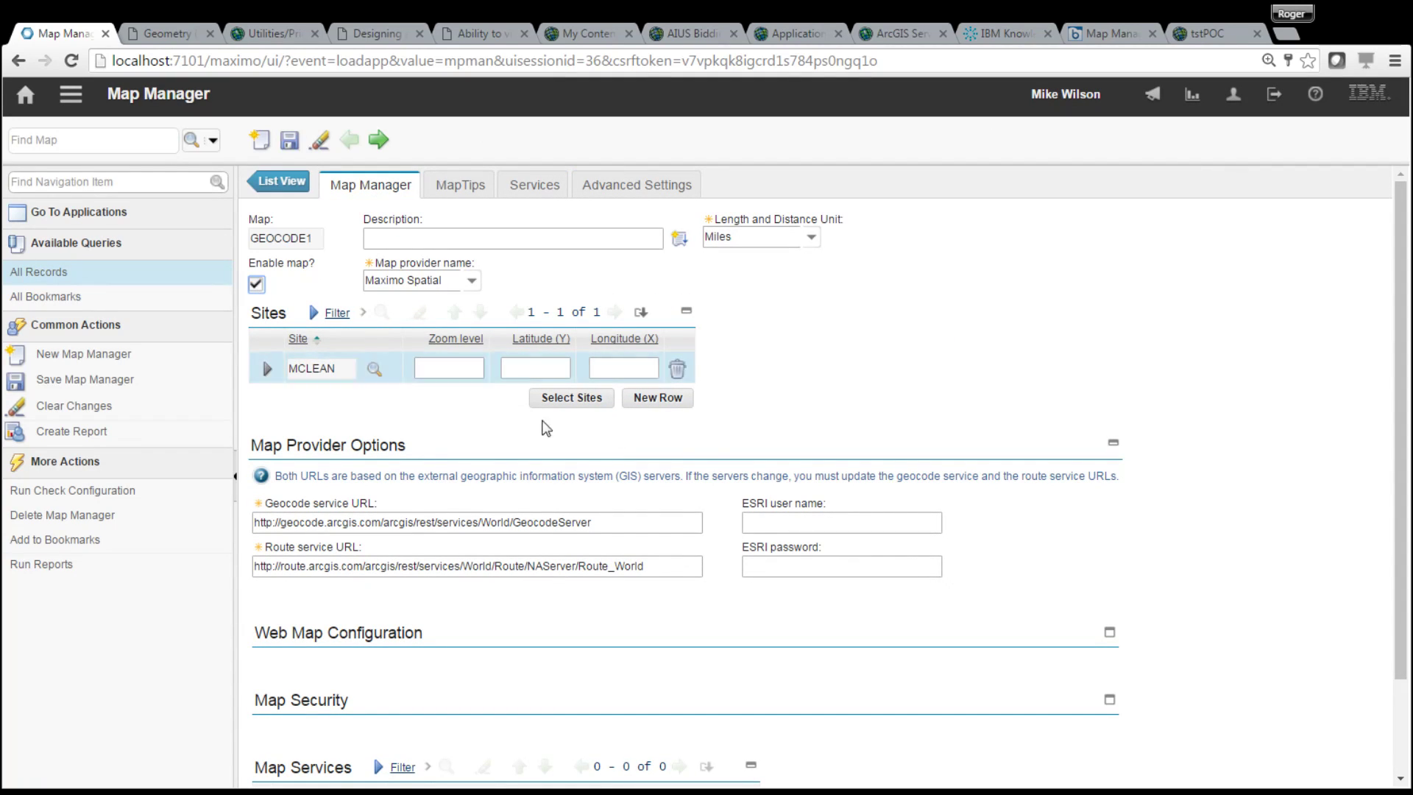
click(289, 140)
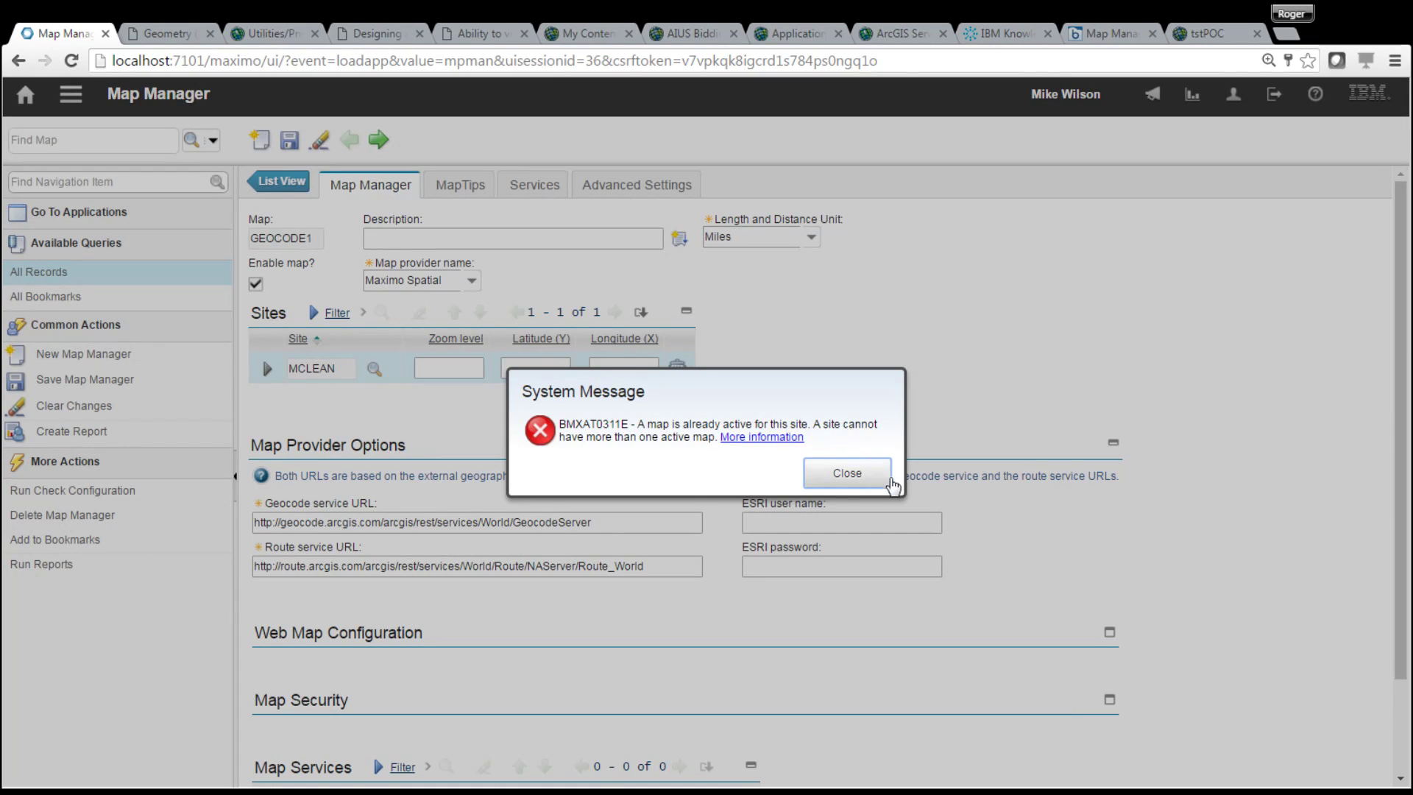
click(861, 473)
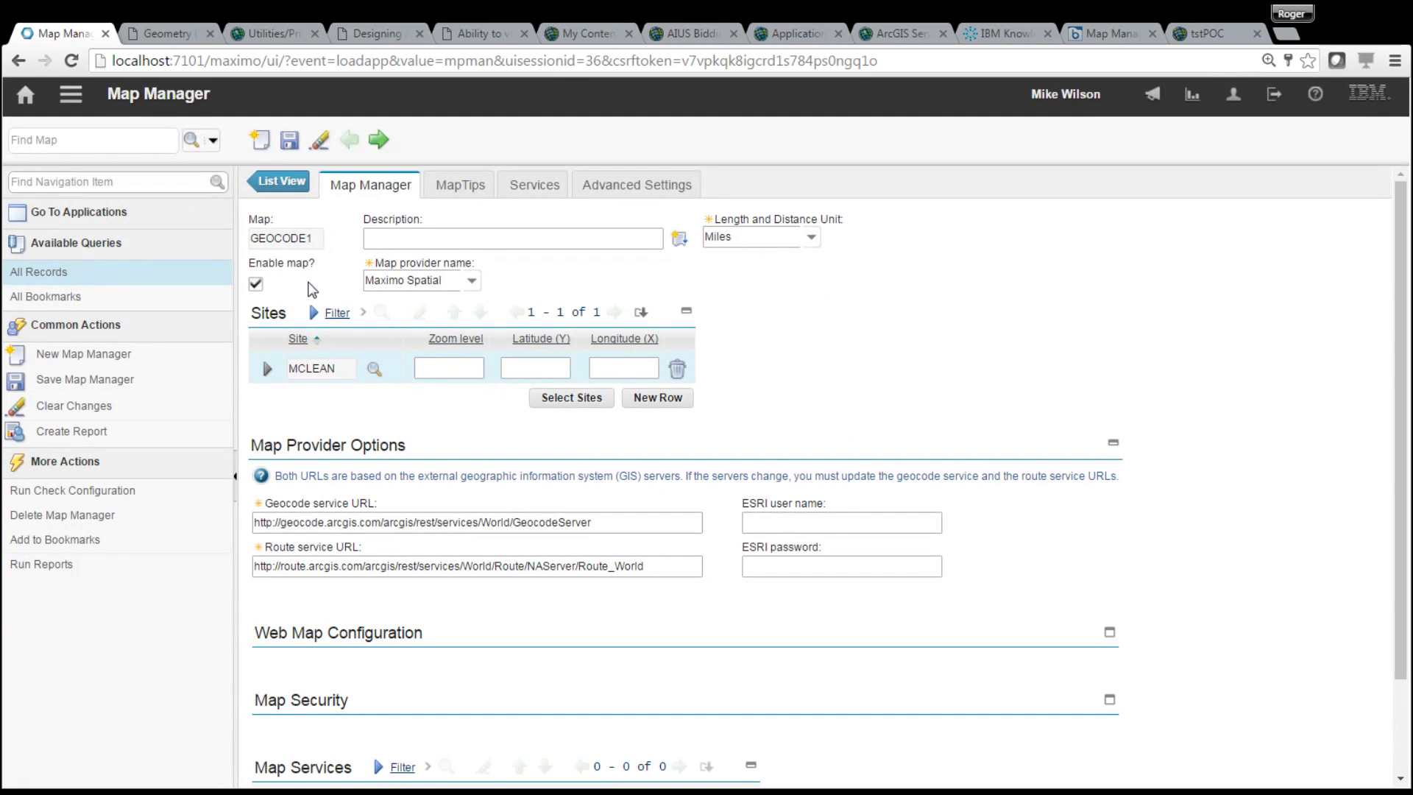
click(286, 186)
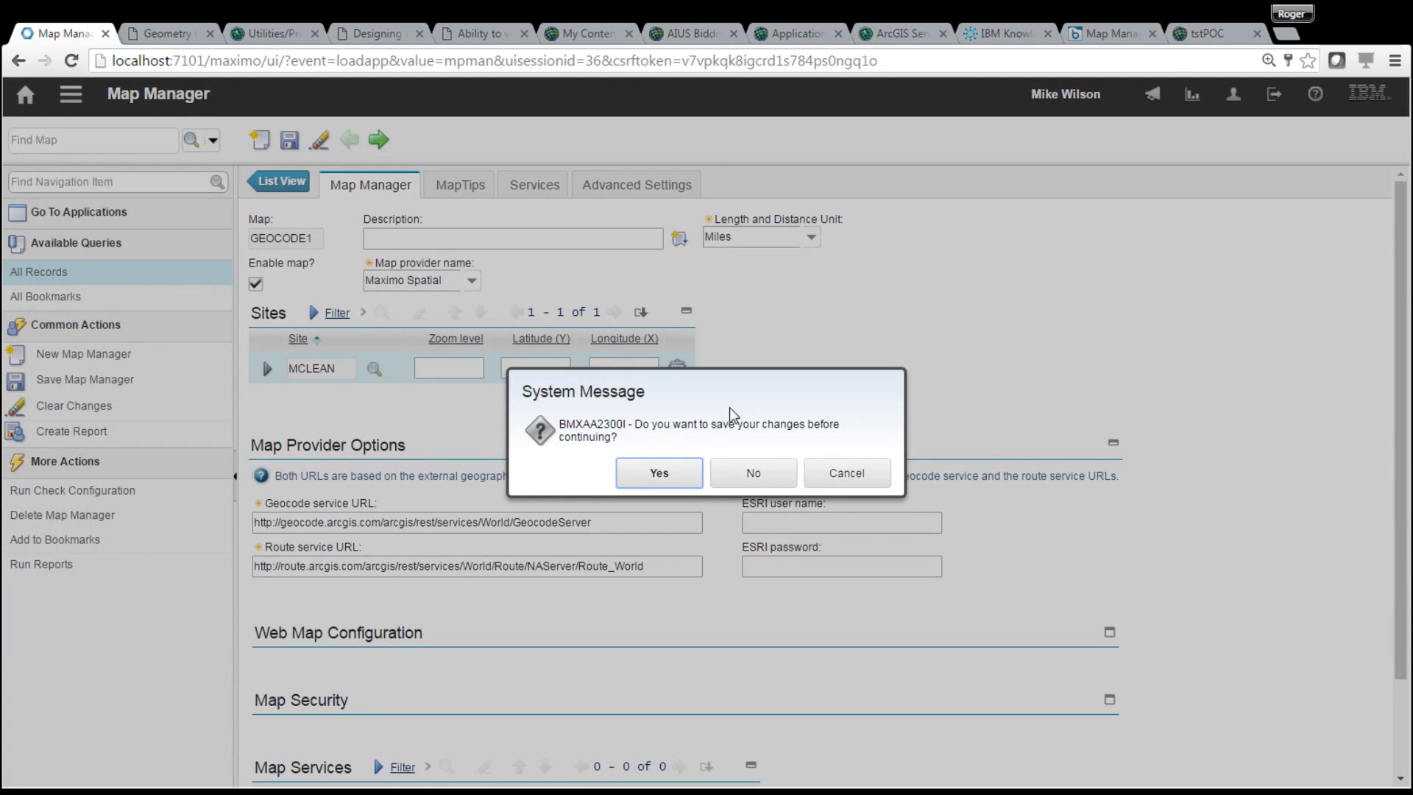
click(751, 475)
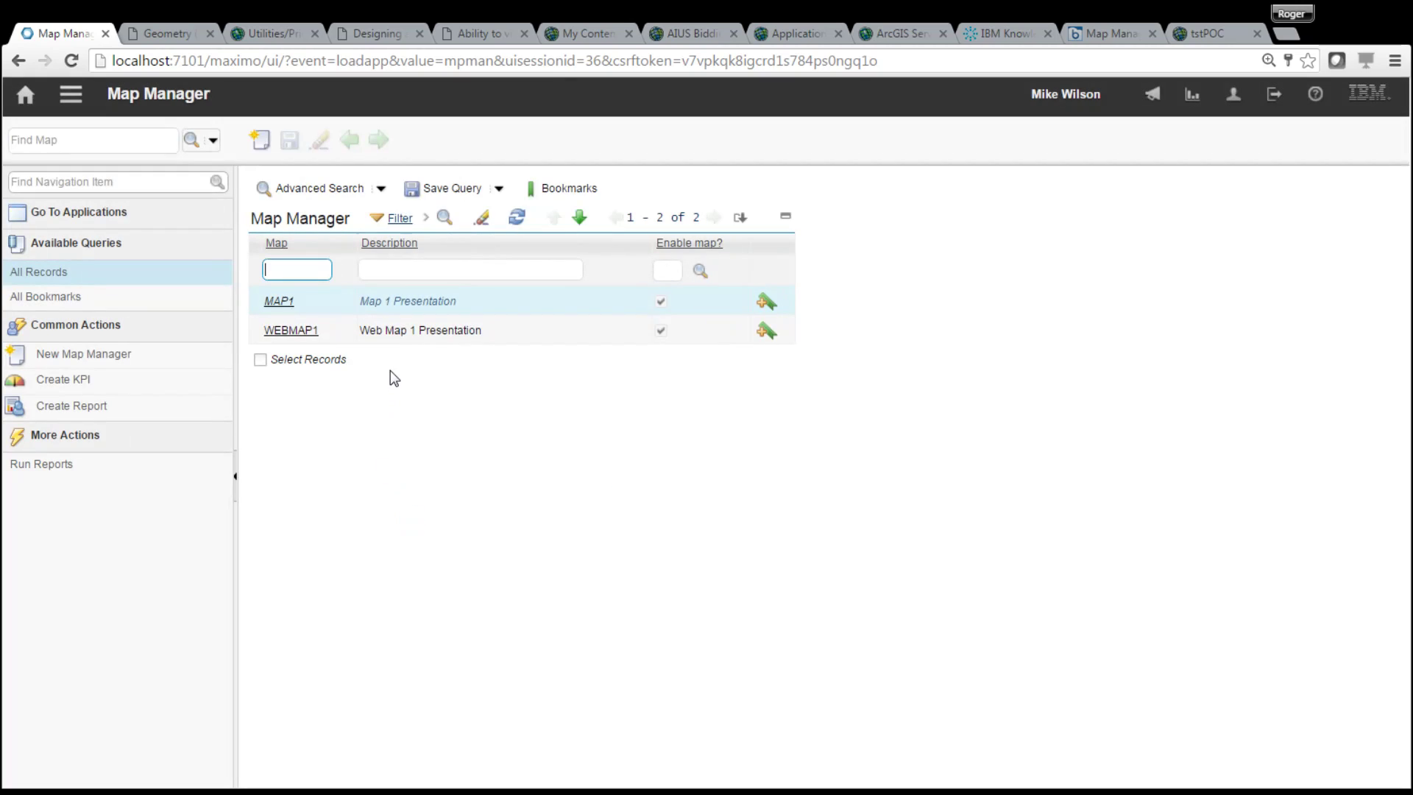
- Open WEBMAP1, clear its Enable map option, save, and return to the map list
click(517, 217)
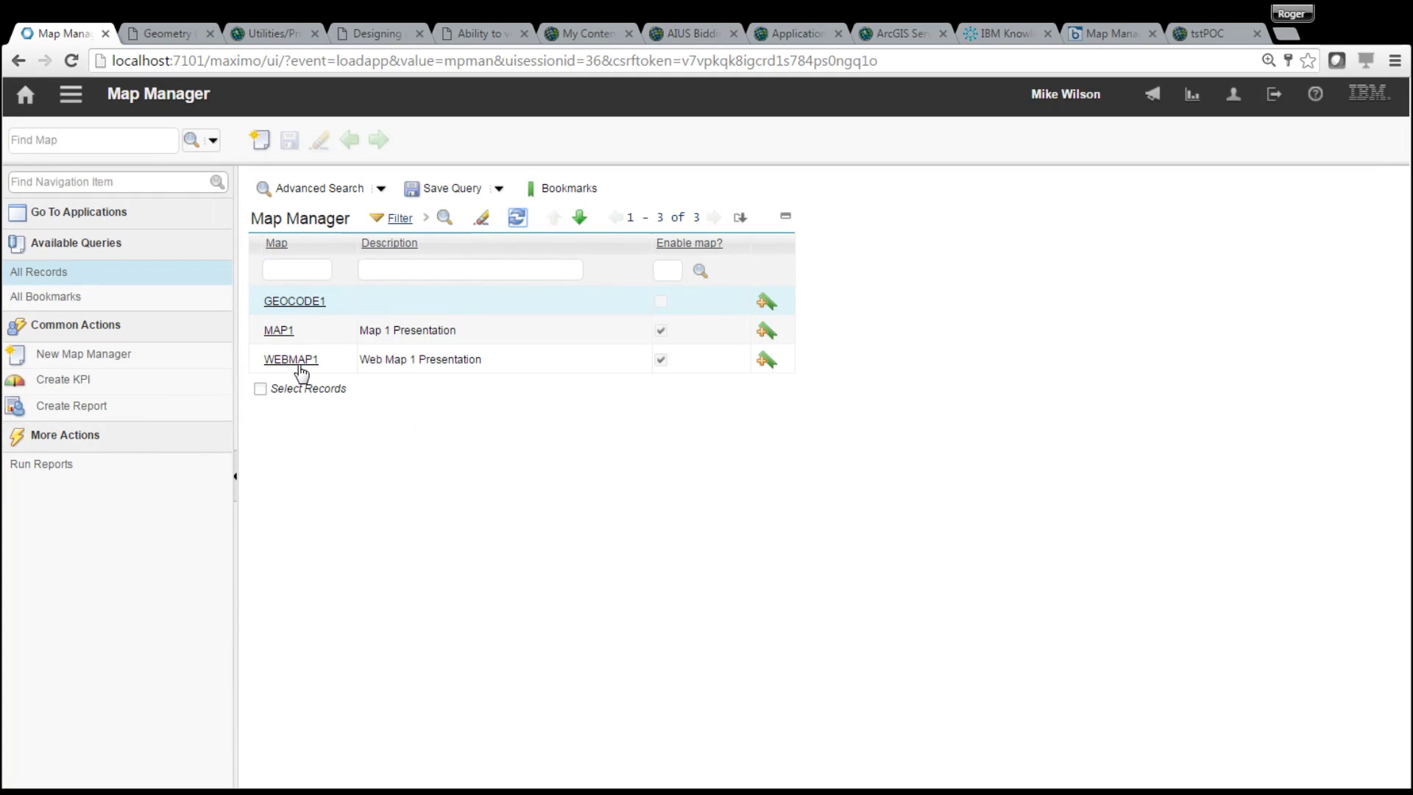
click(295, 360)
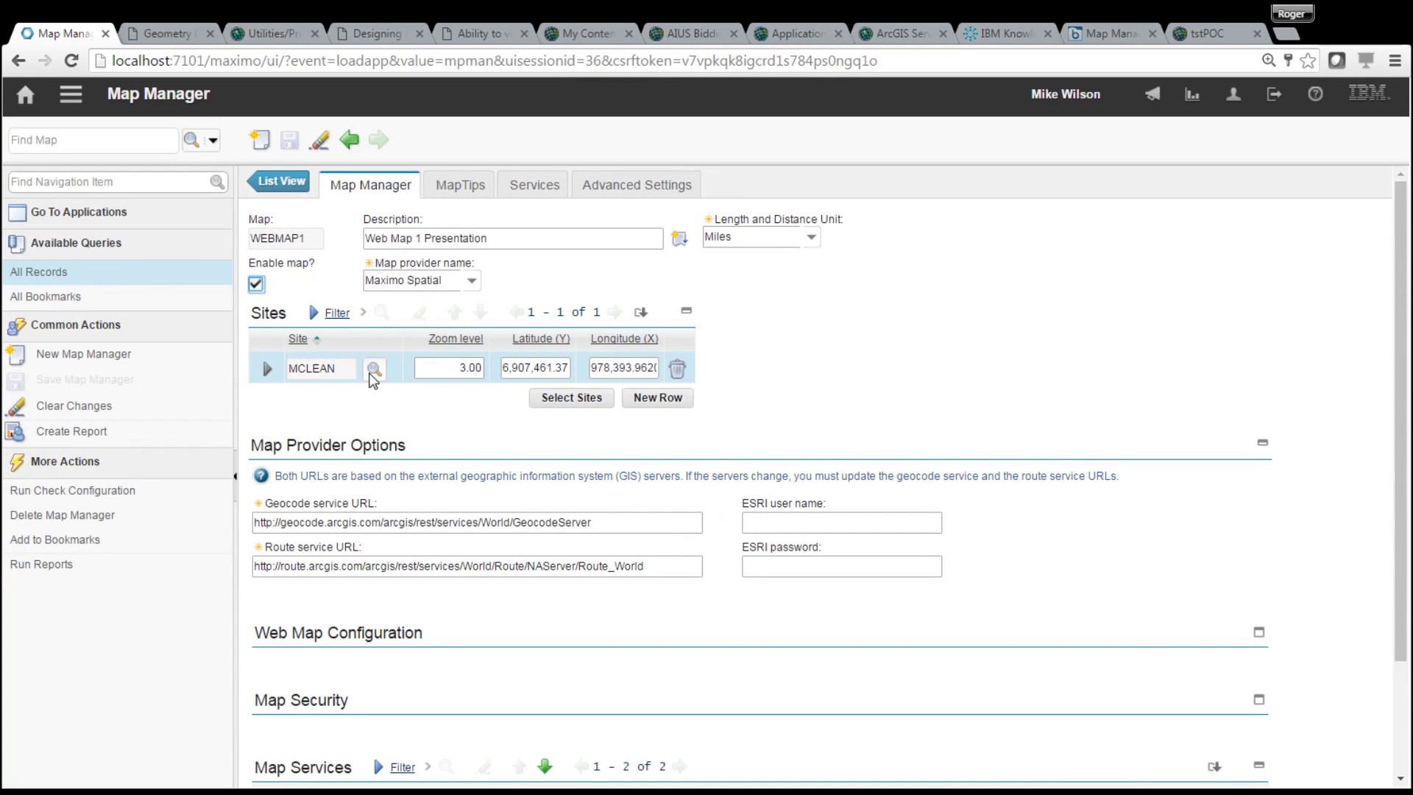
click(256, 284)
click(256, 284)
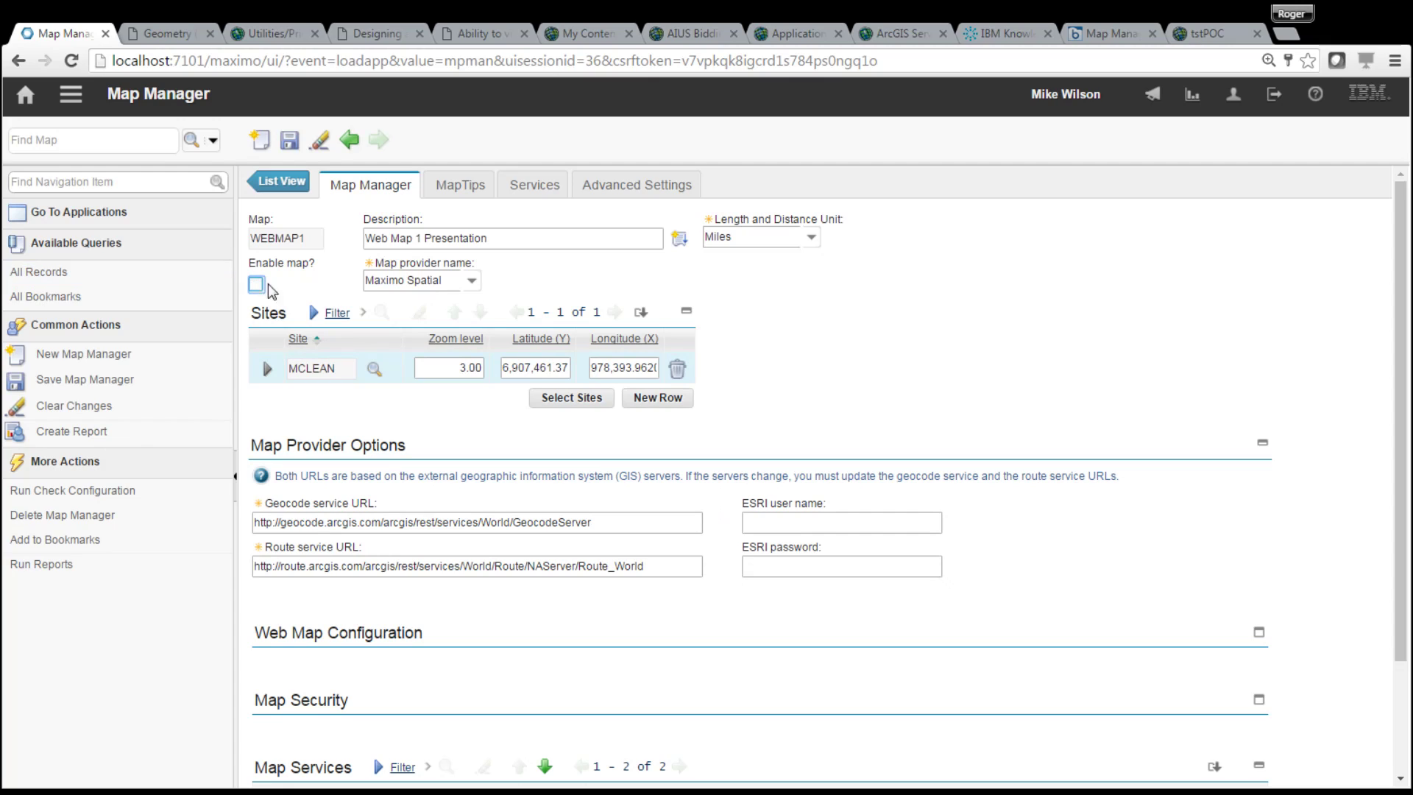
click(290, 139)
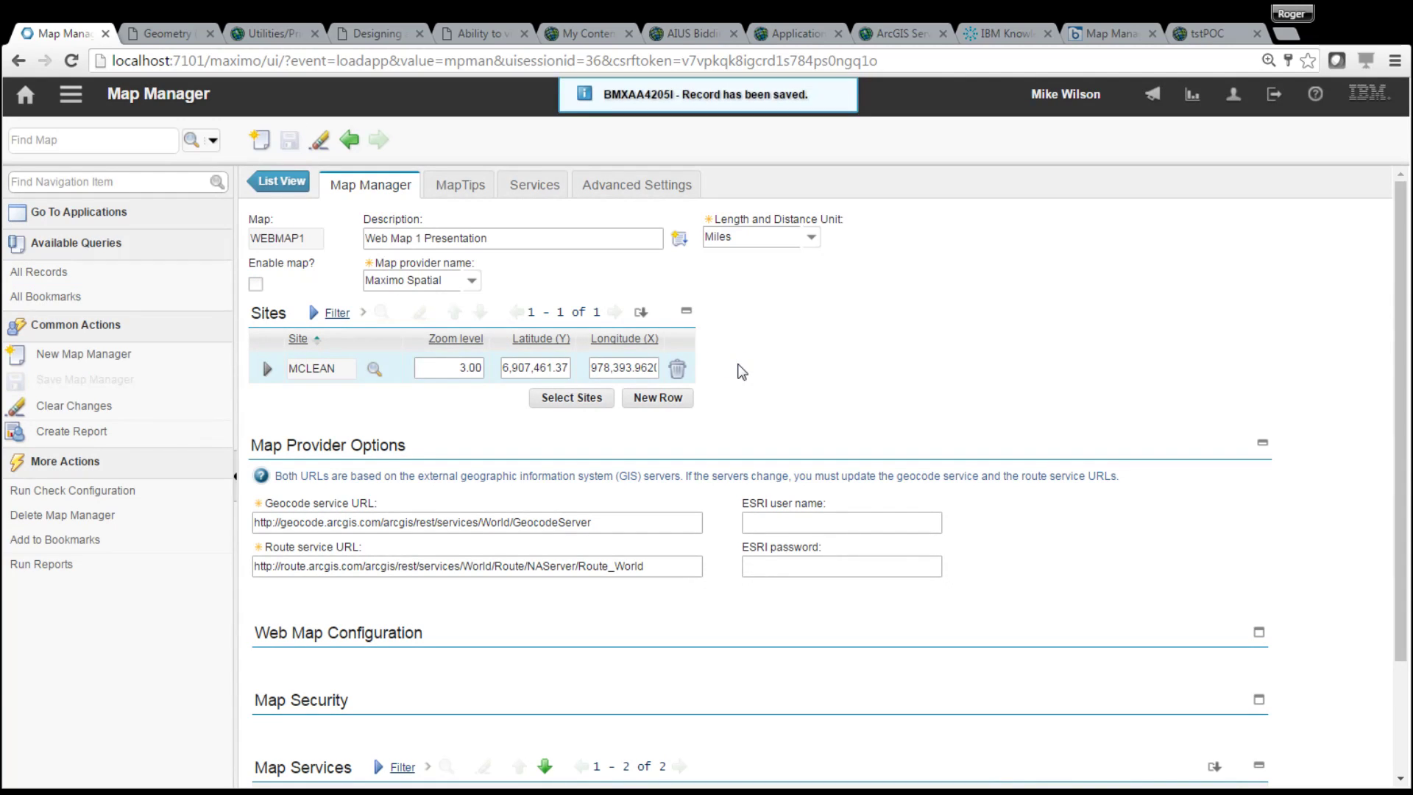
click(281, 181)
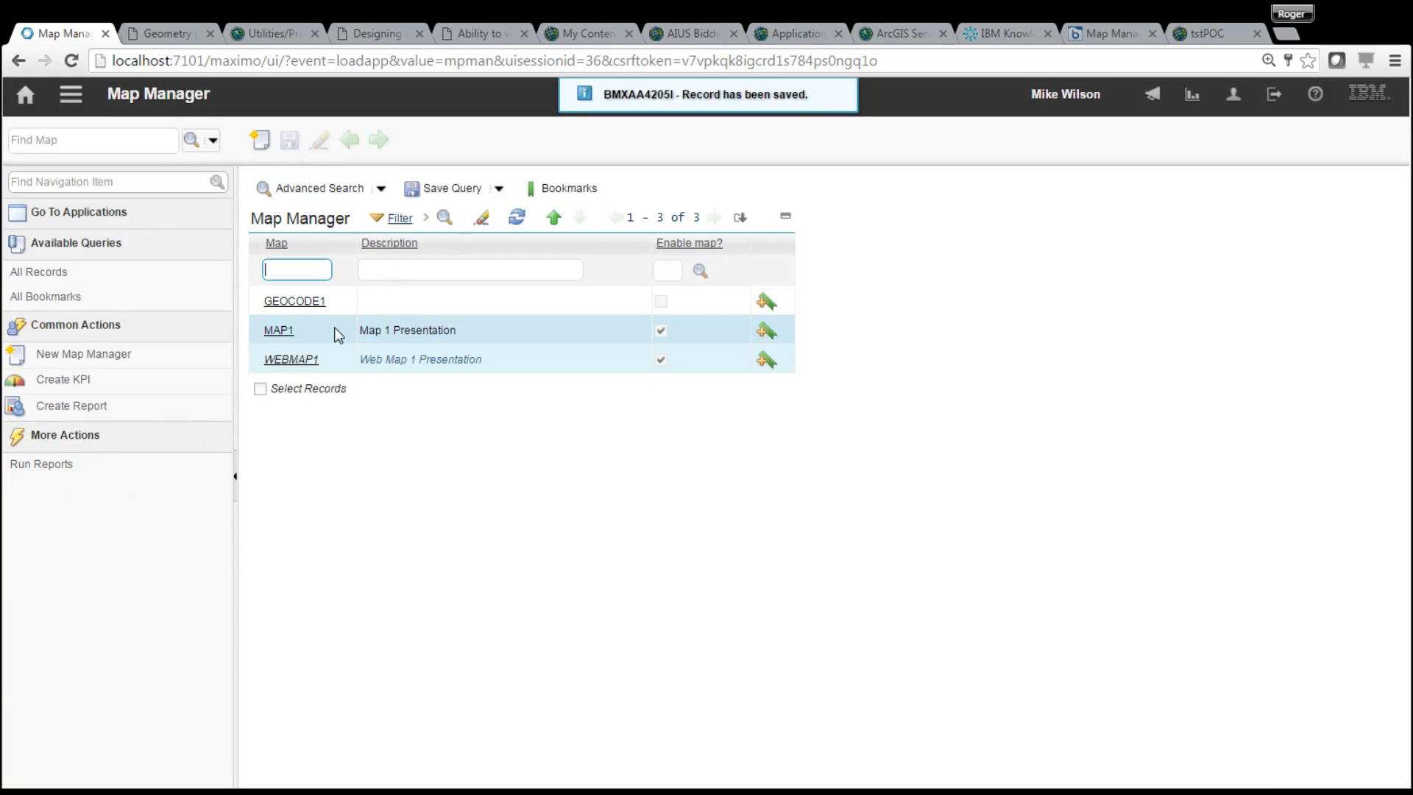
- Describe GEOCODE1 as 'GEO Presentation', enable it, save, and review its three geocode services
click(298, 302)
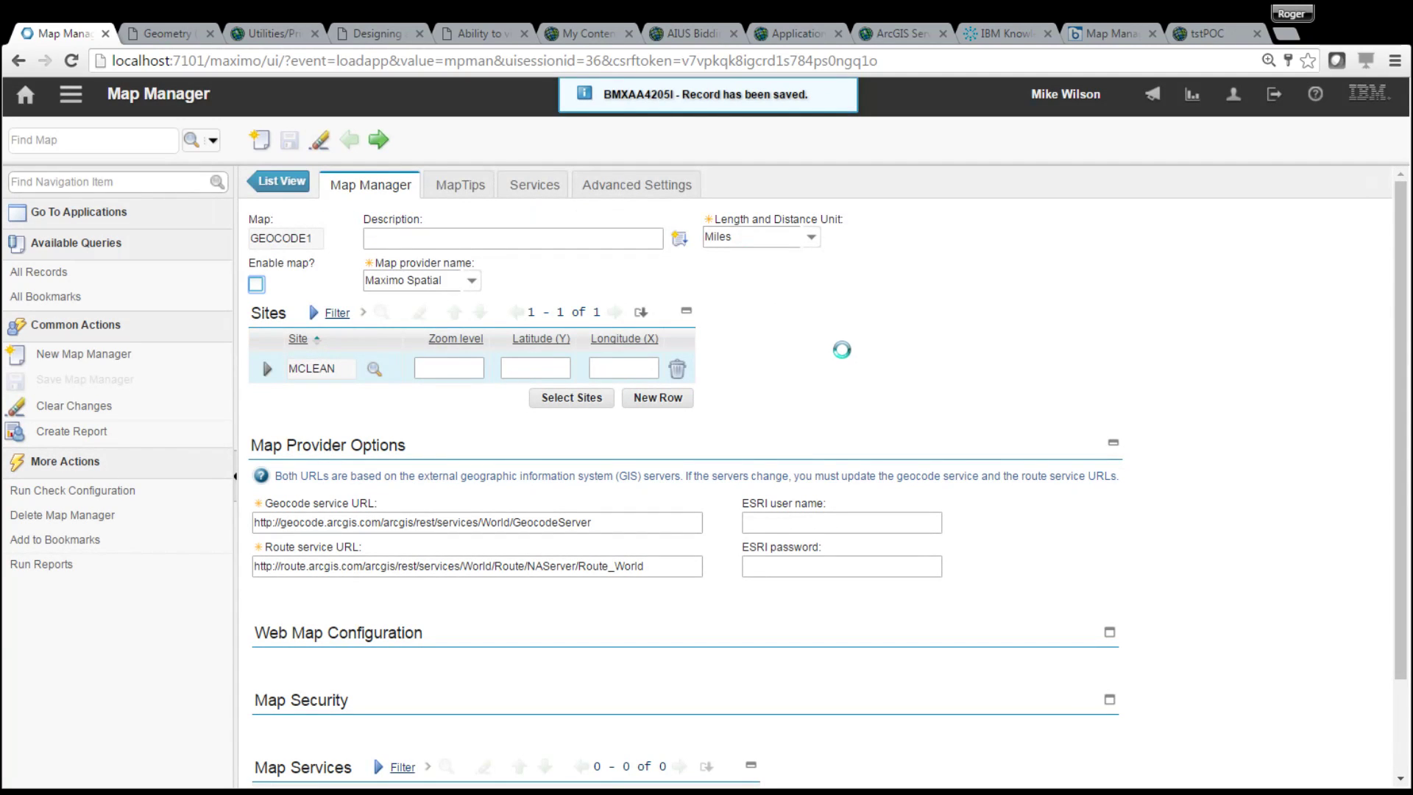
click(458, 239)
text(G)
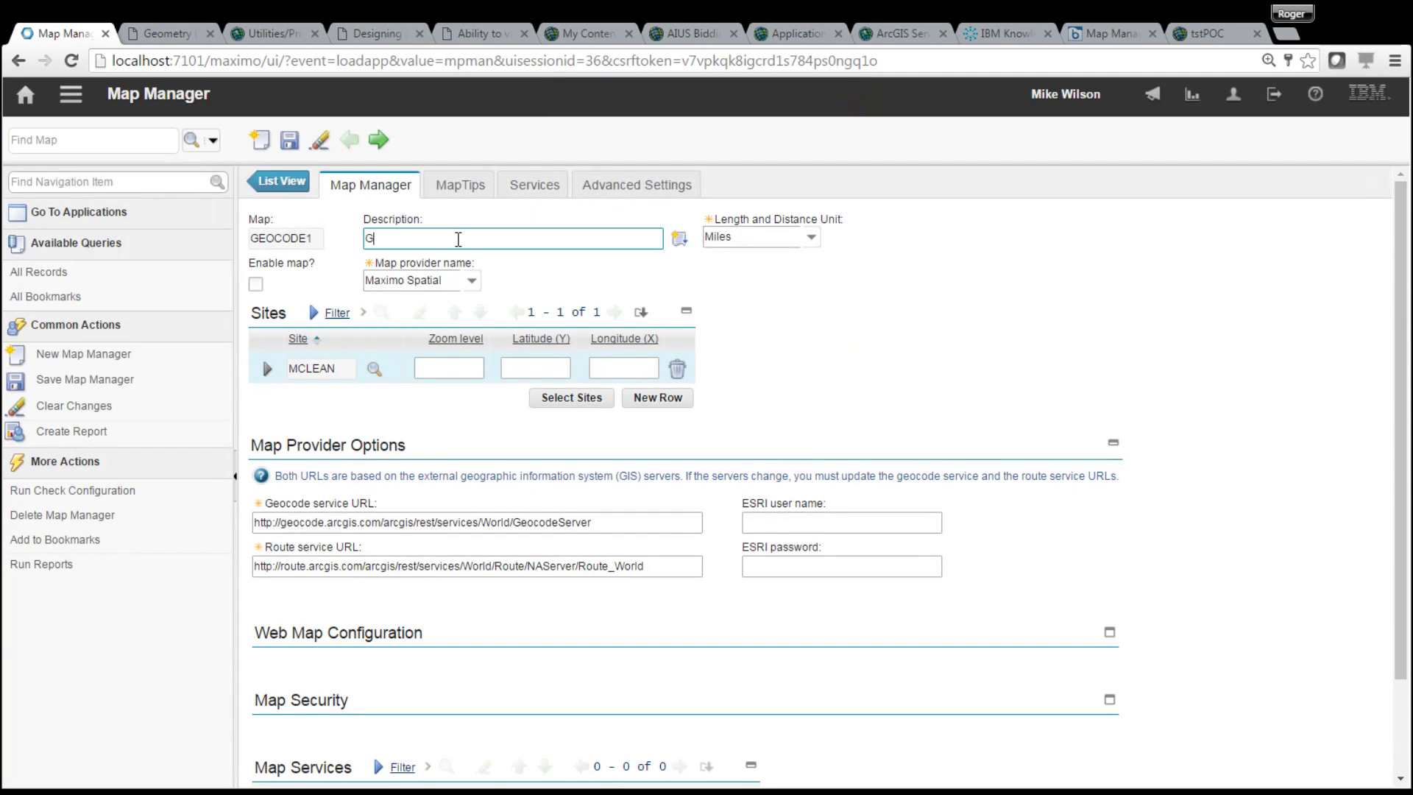
text(EO Presentation)
click(255, 284)
click(290, 140)
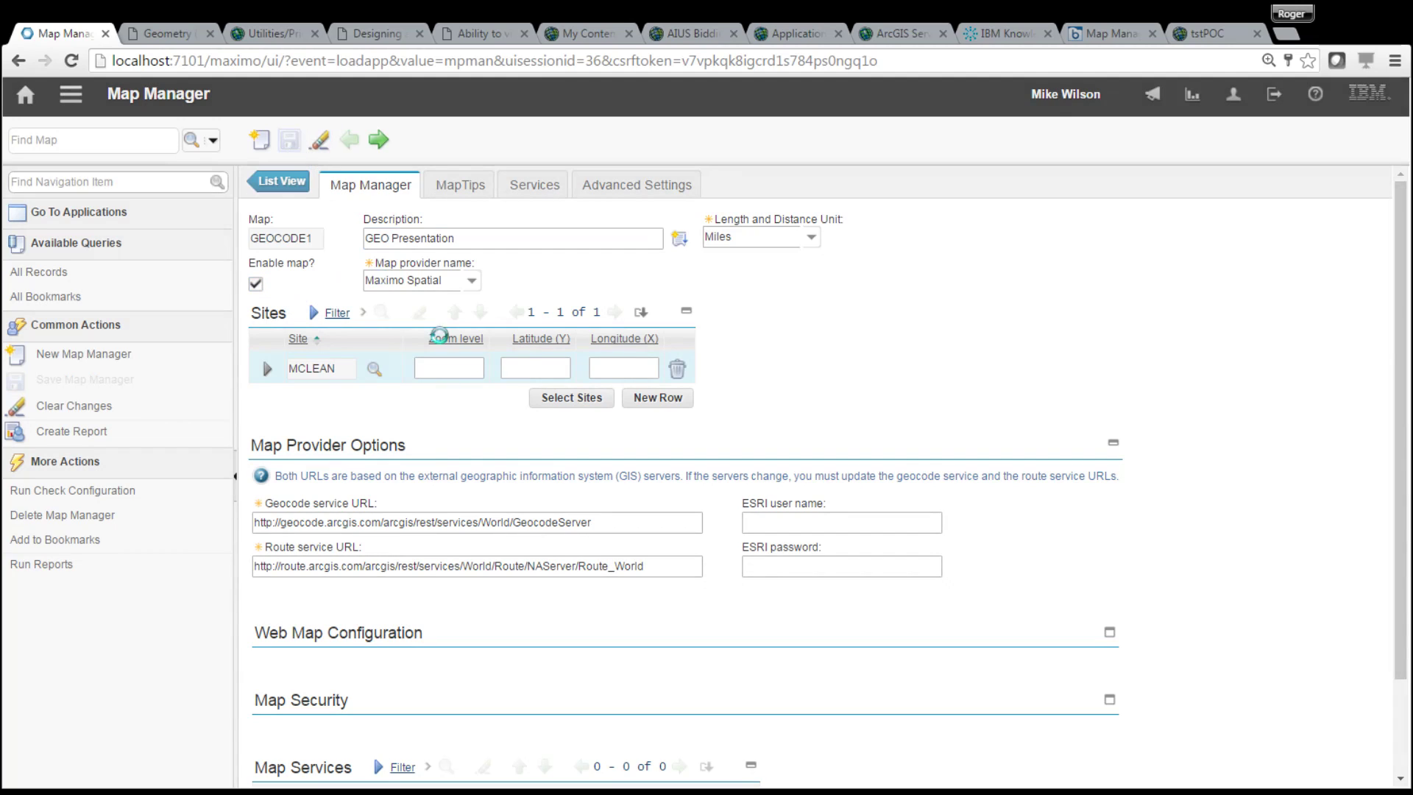
click(536, 184)
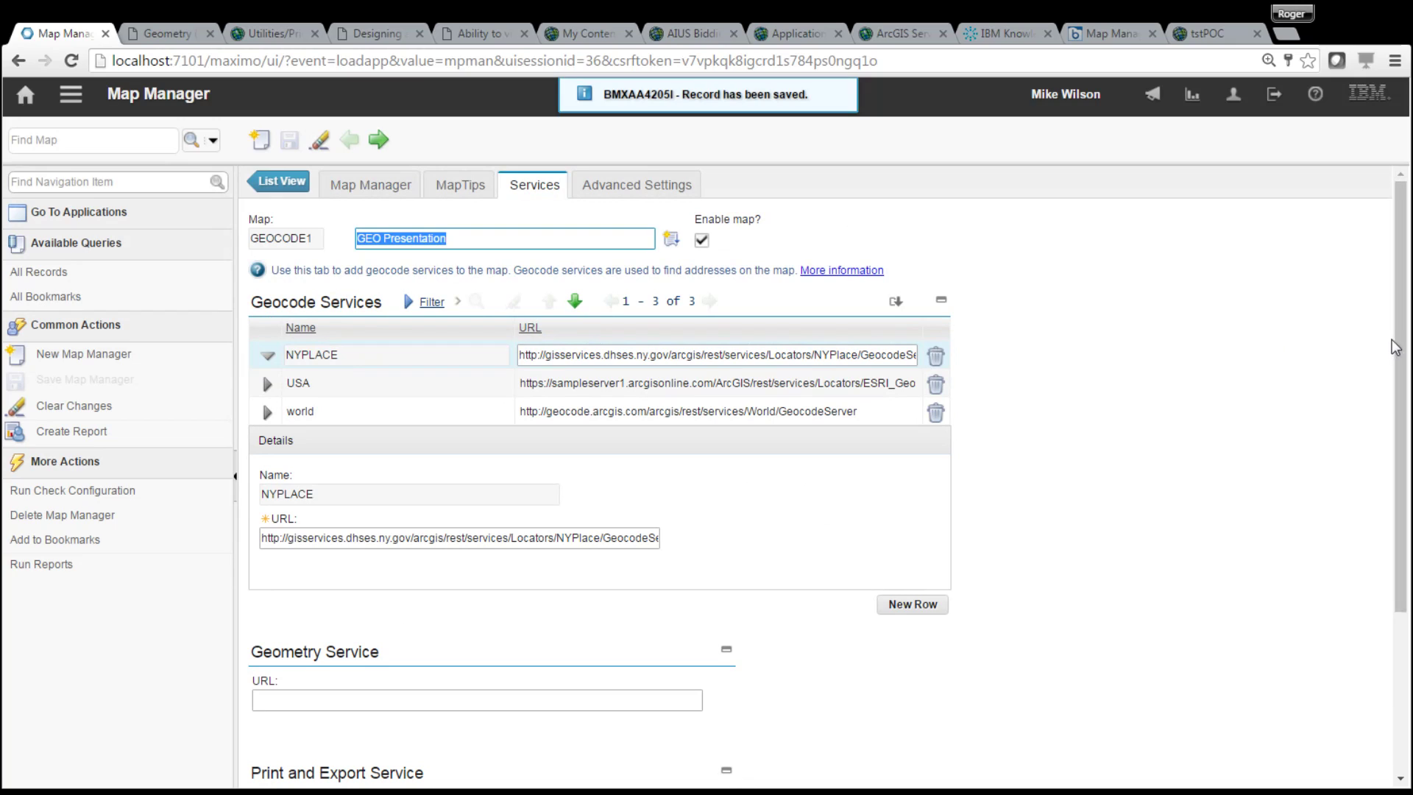
scroll(1393, 343, down, 2)
scroll(828, 472, up, 2)
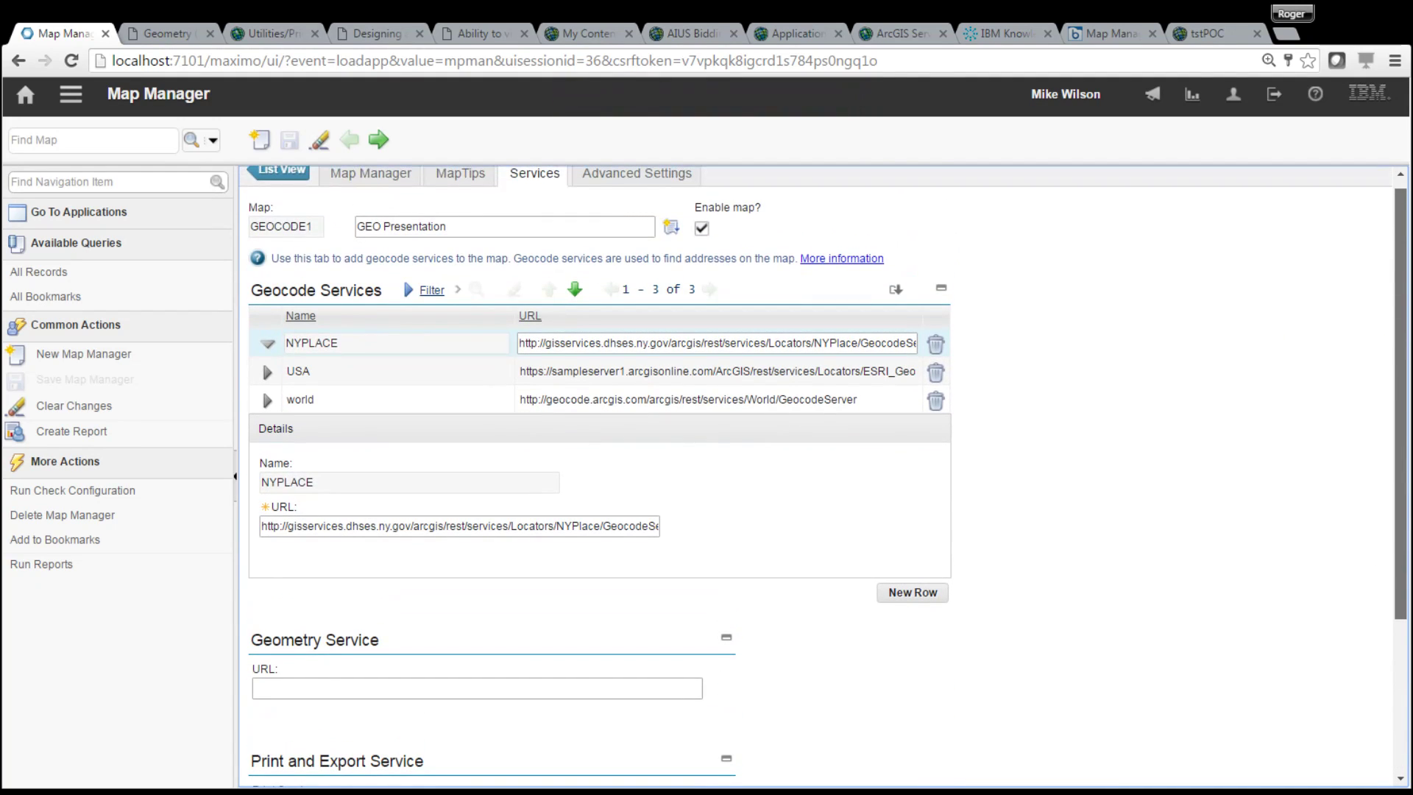
scroll(828, 472, up, 1)
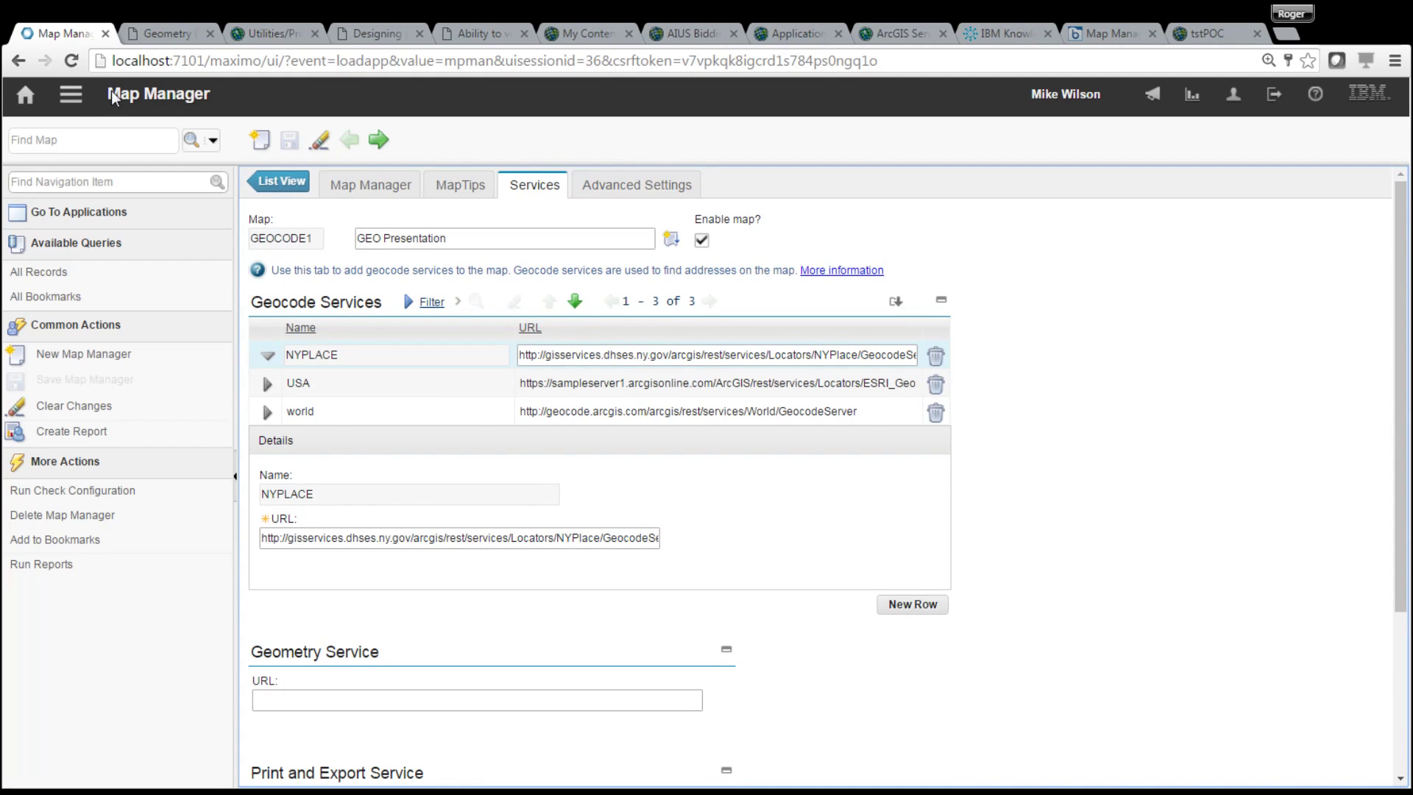
- Switch to the Service Address application and open the NYCSA3 record
click(71, 93)
mouse_move(190, 117)
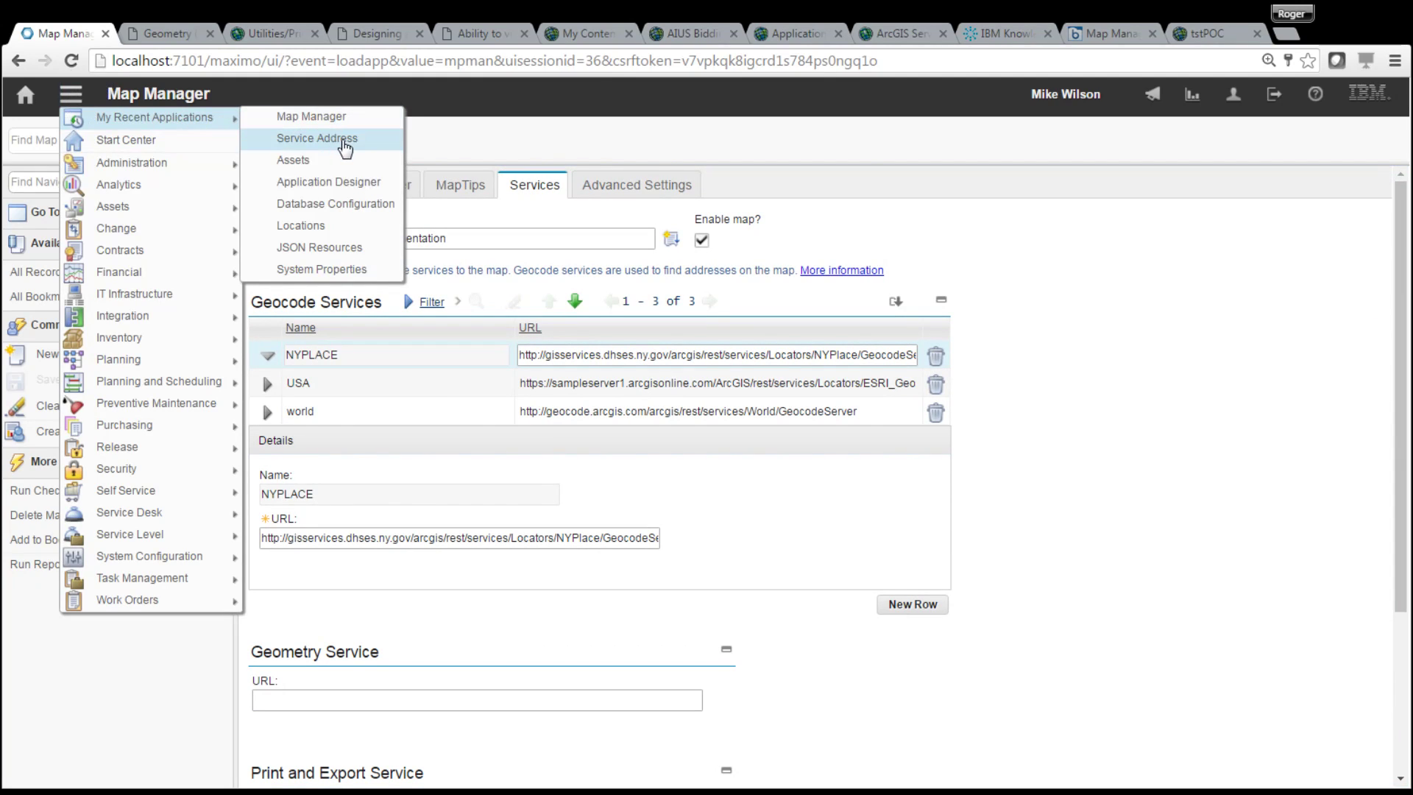
click(338, 139)
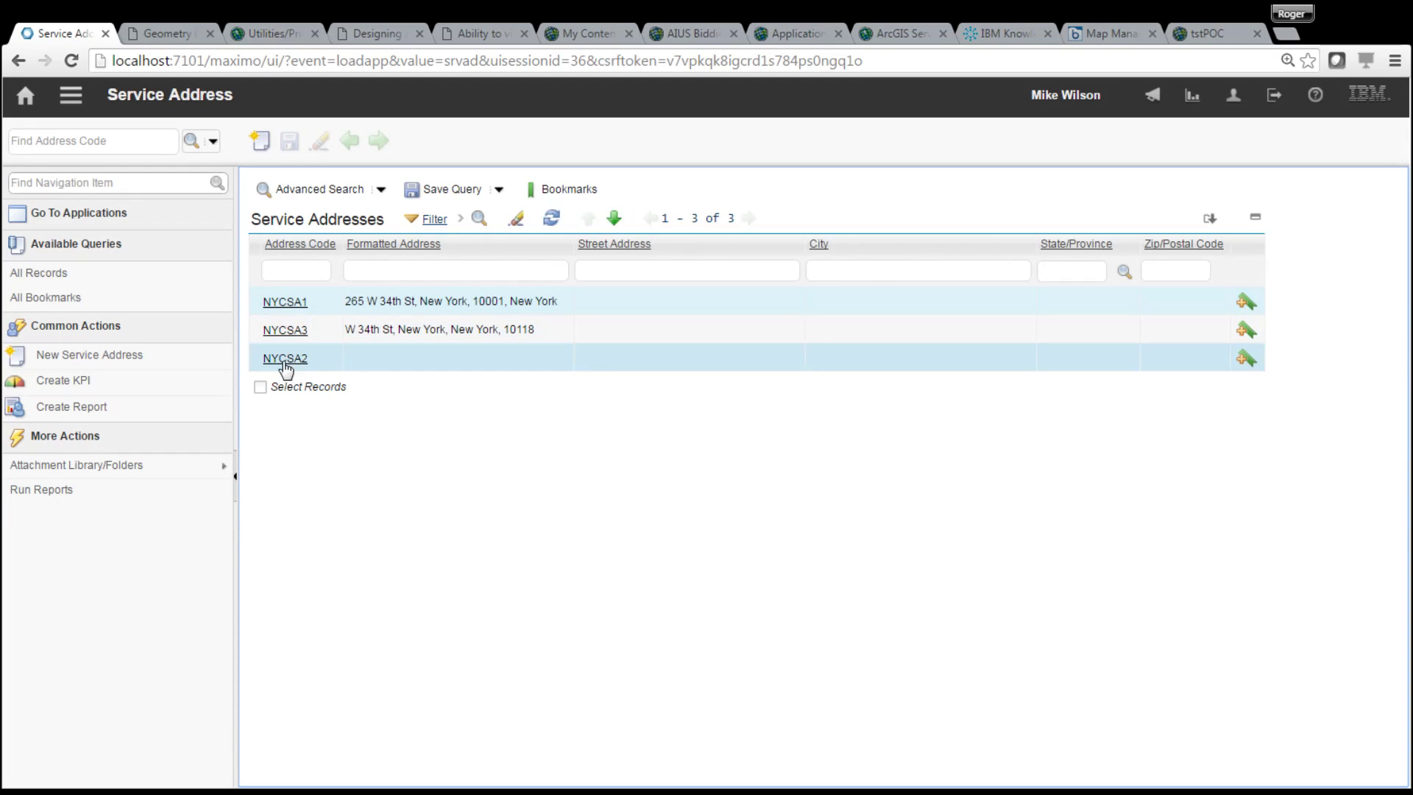
click(287, 331)
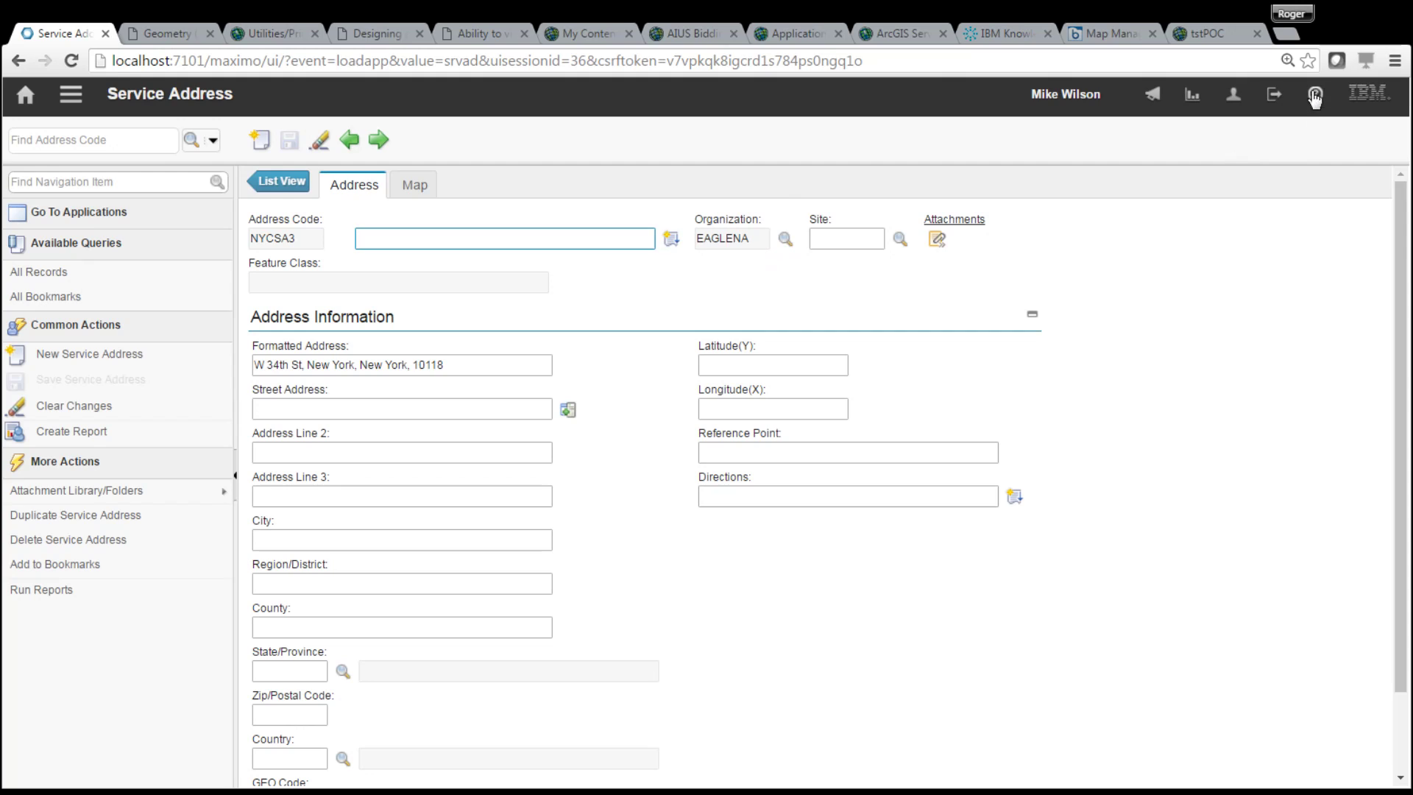
- In Default Information, set MCLEAN as the default insert site, choose the storeroom site, and confirm
click(1234, 94)
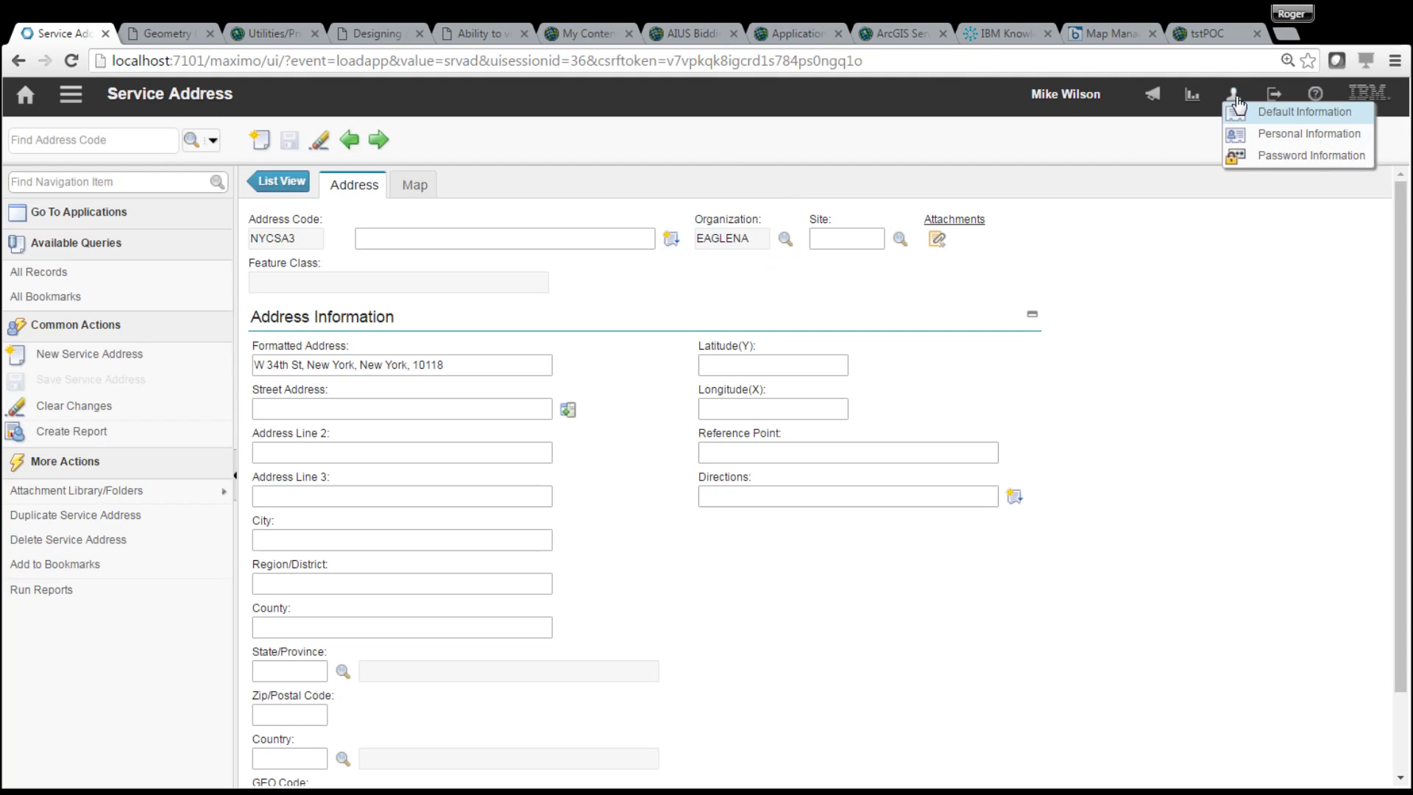
click(1287, 114)
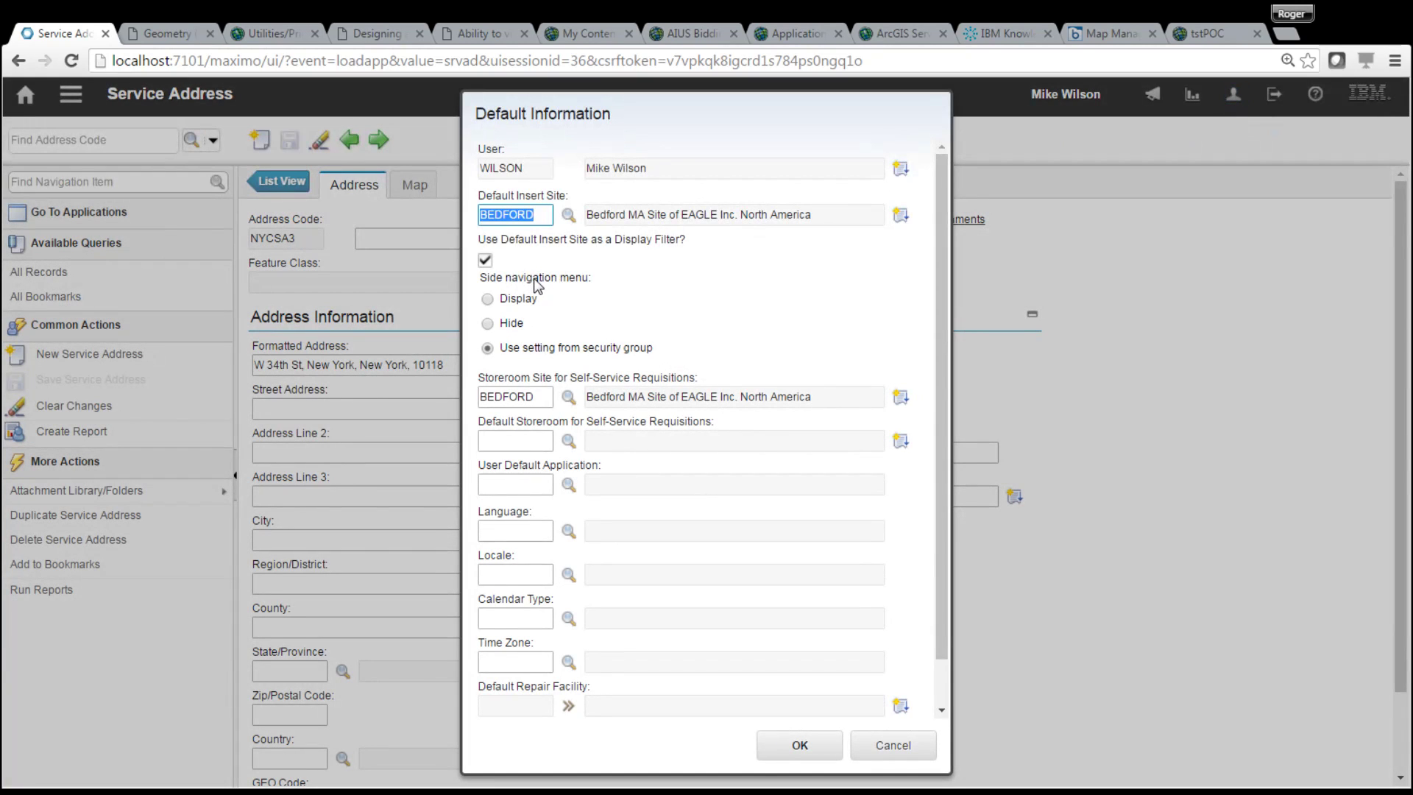
click(568, 215)
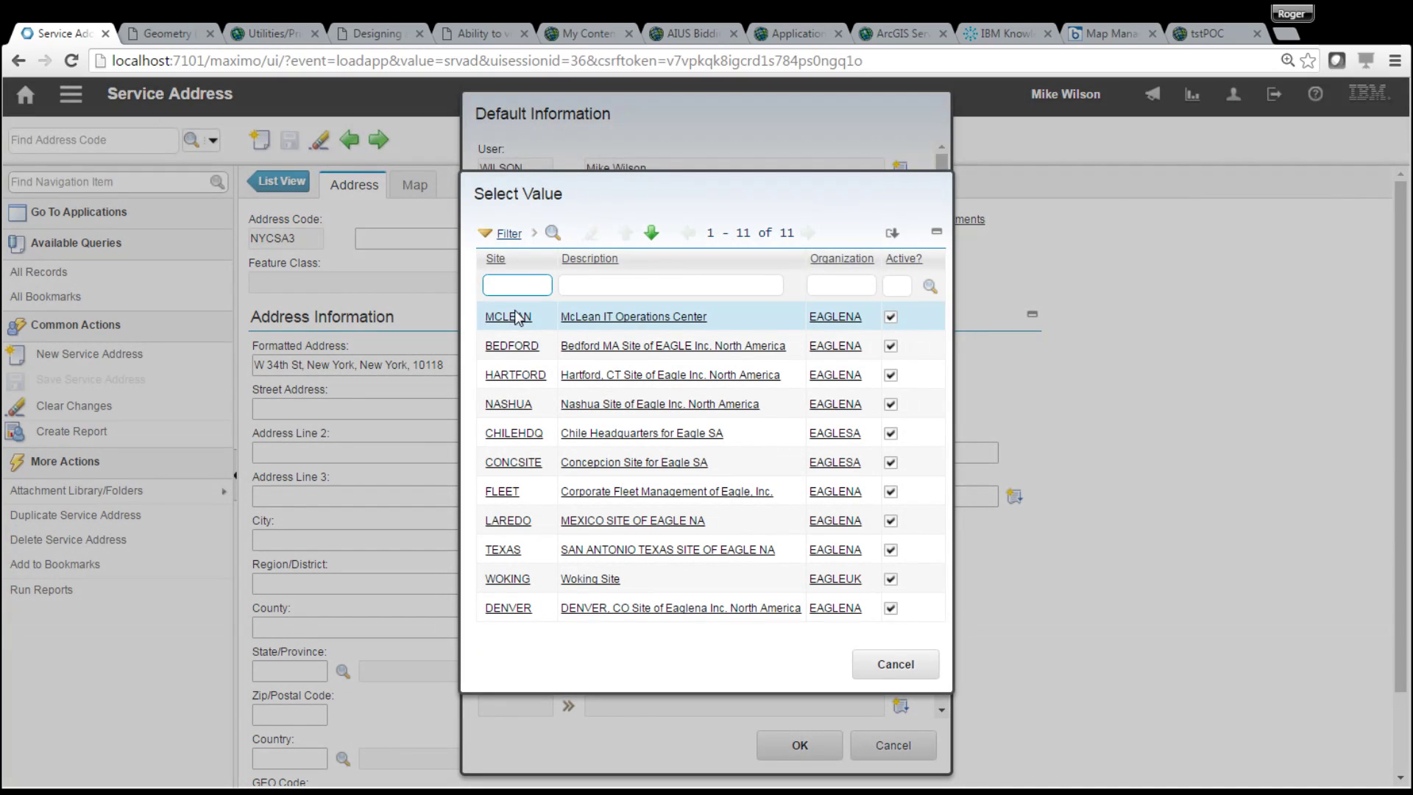
click(510, 318)
click(568, 396)
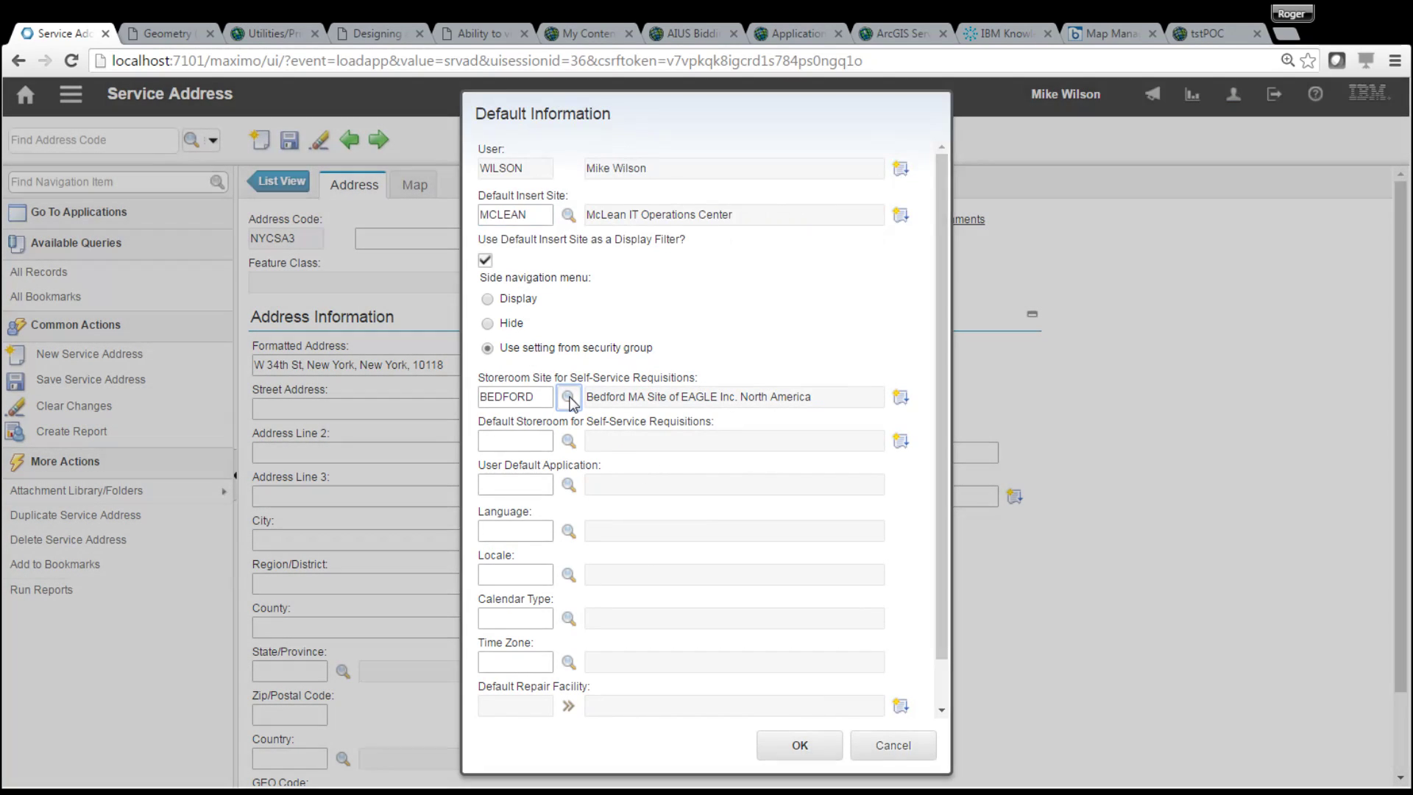
click(545, 324)
click(800, 746)
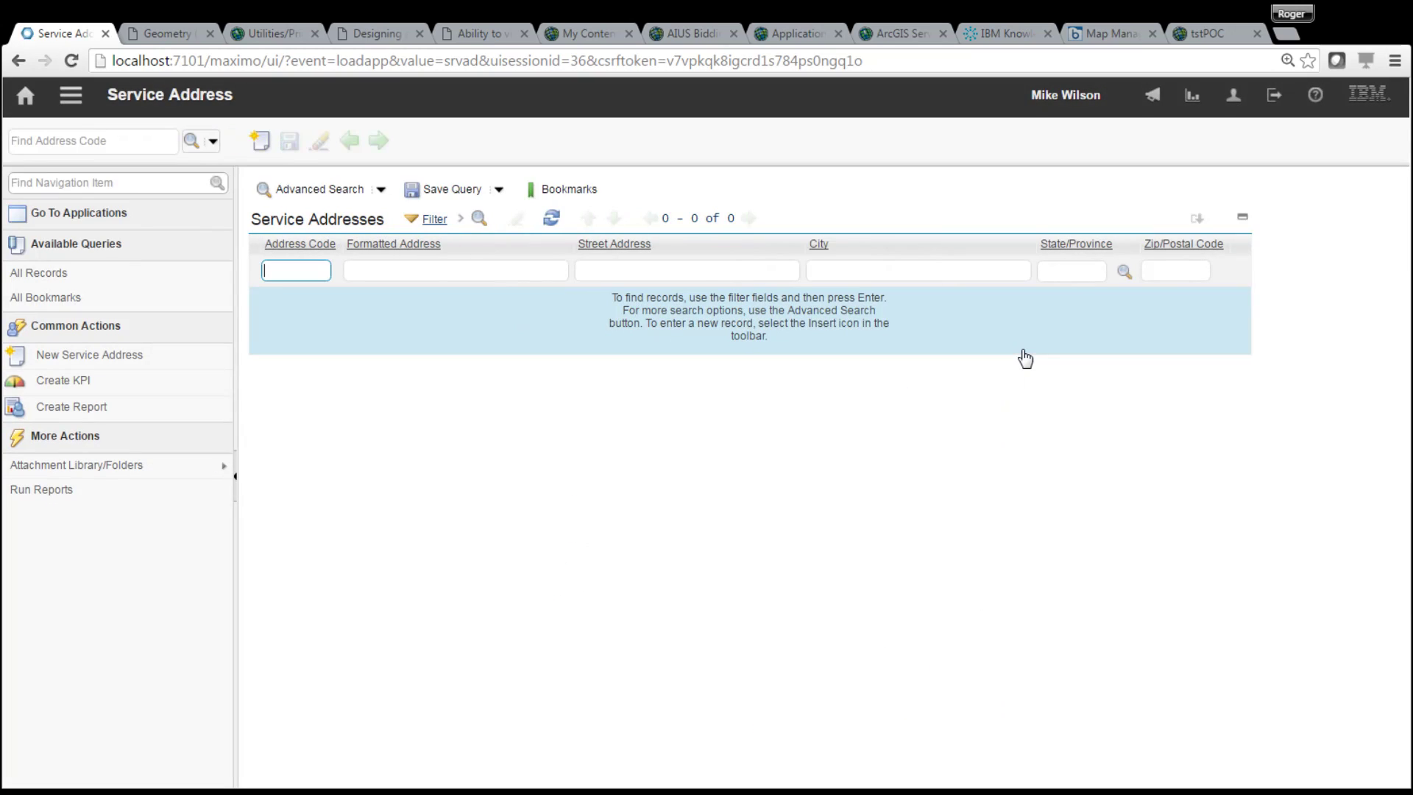
- Sign out and back in, then reopen NYCSA3 in Service Address
click(1274, 95)
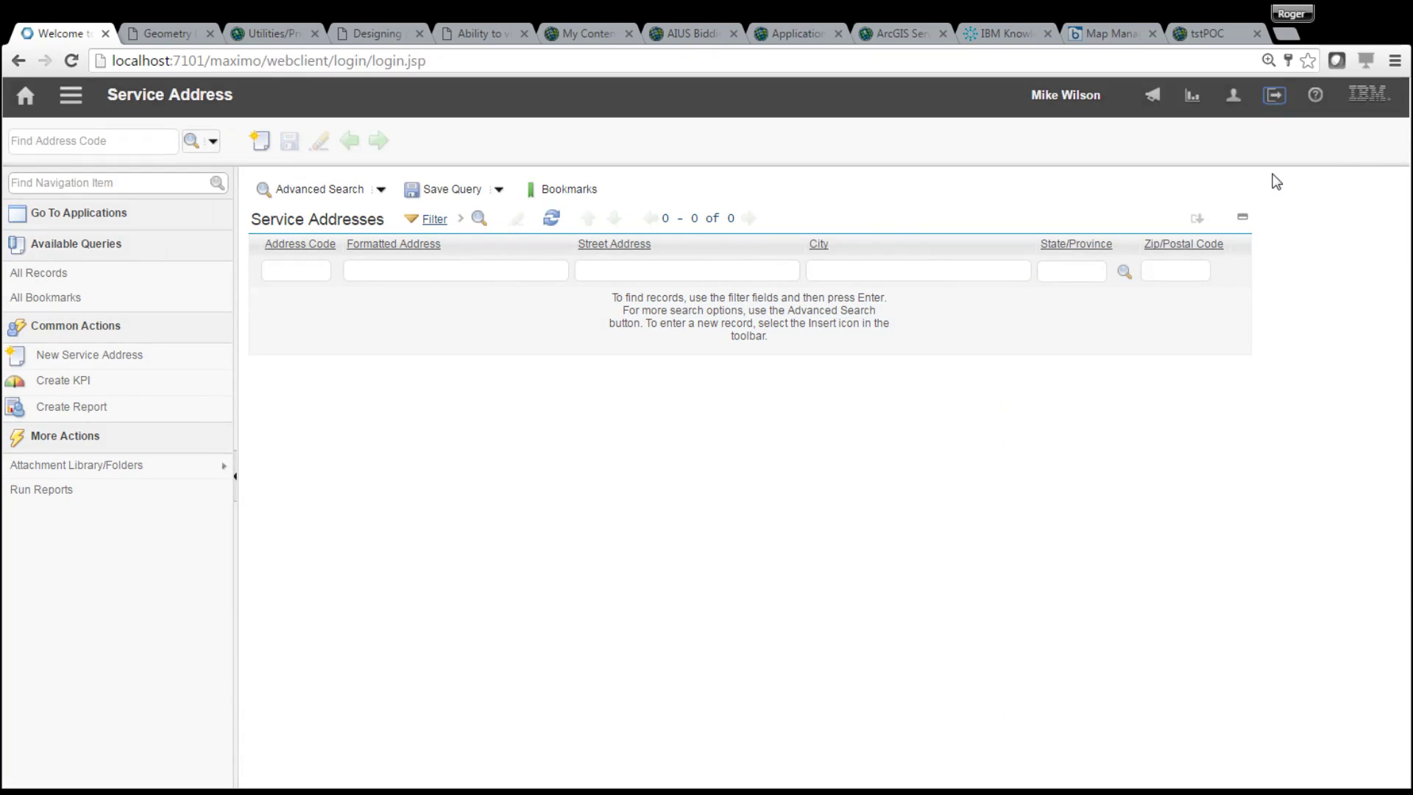
click(883, 352)
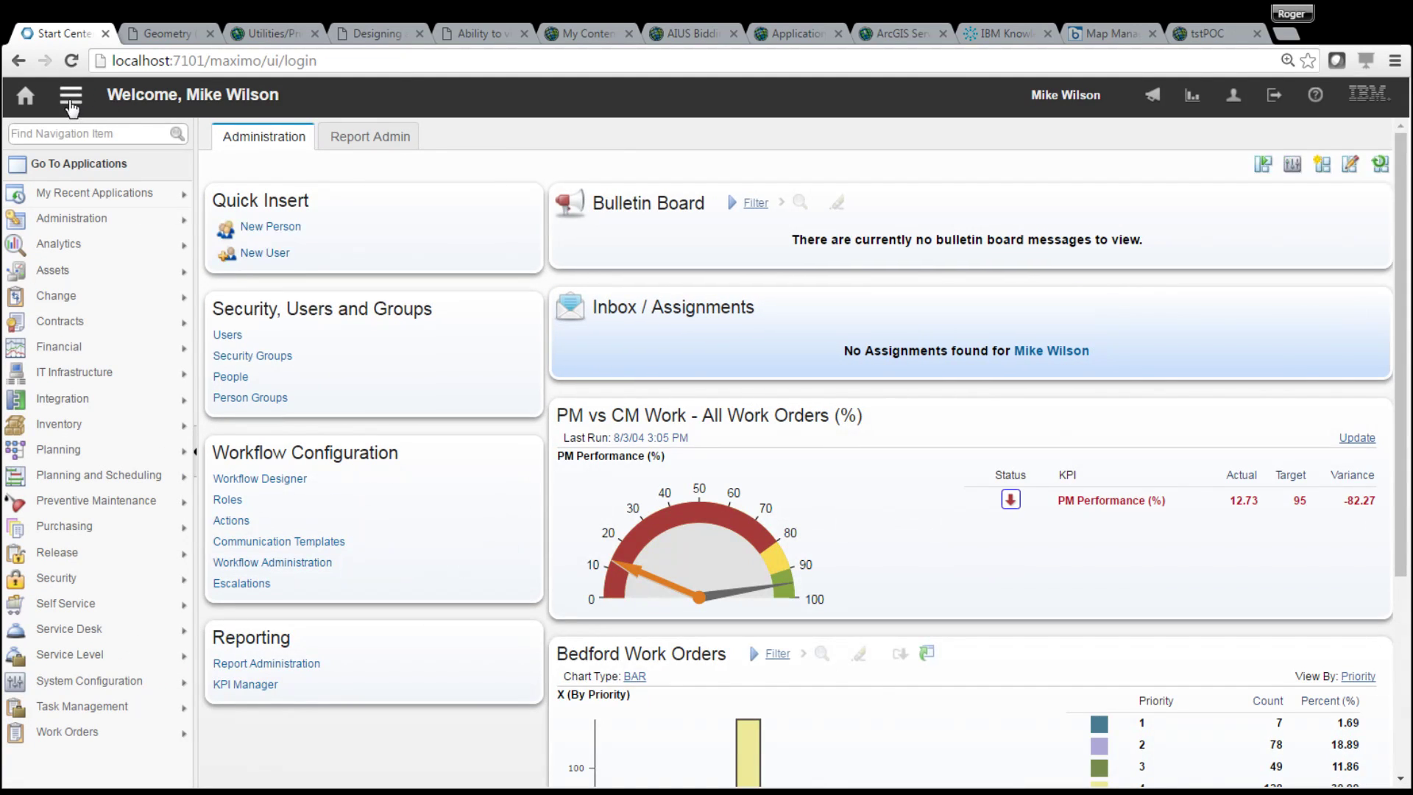
click(71, 96)
mouse_move(204, 112)
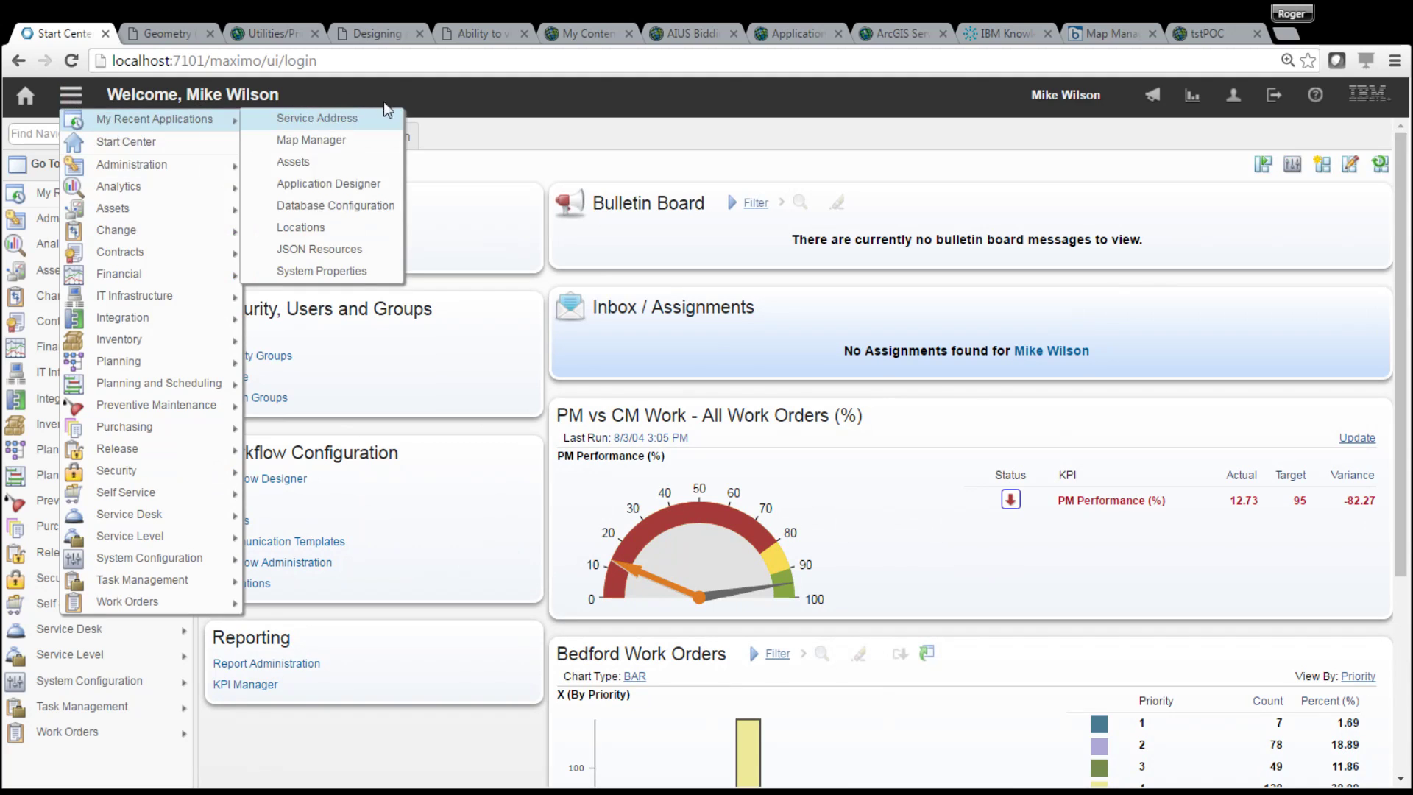
click(344, 125)
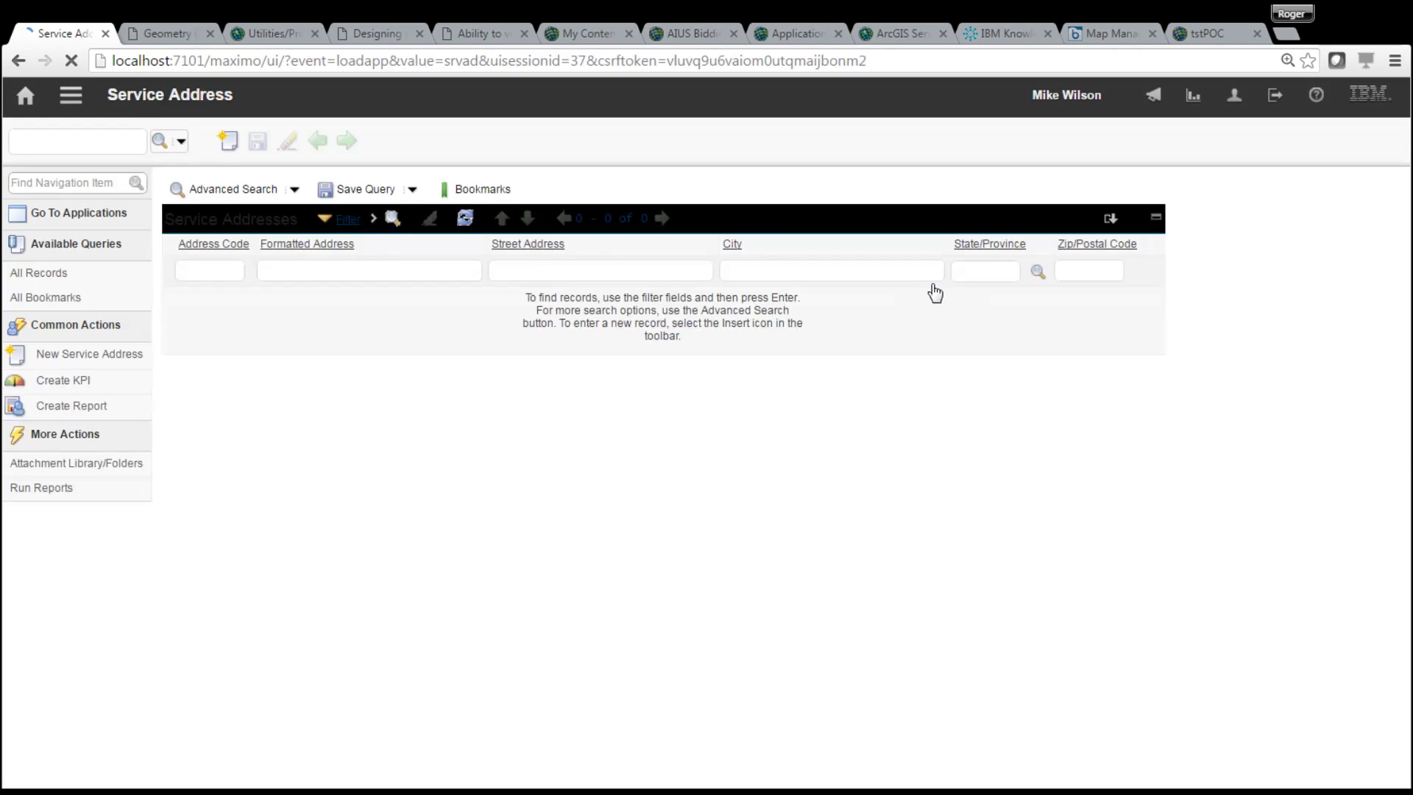
key(Return)
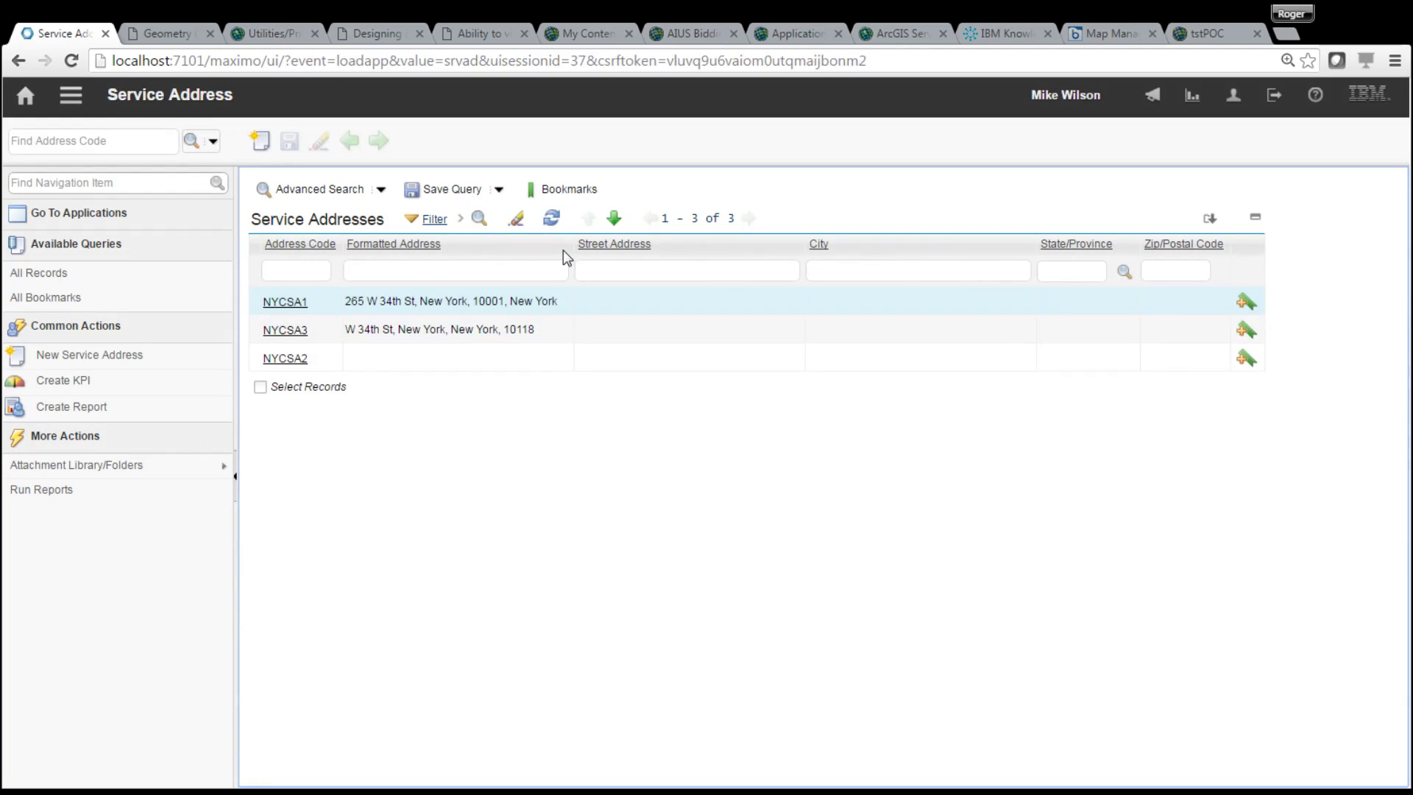
click(286, 330)
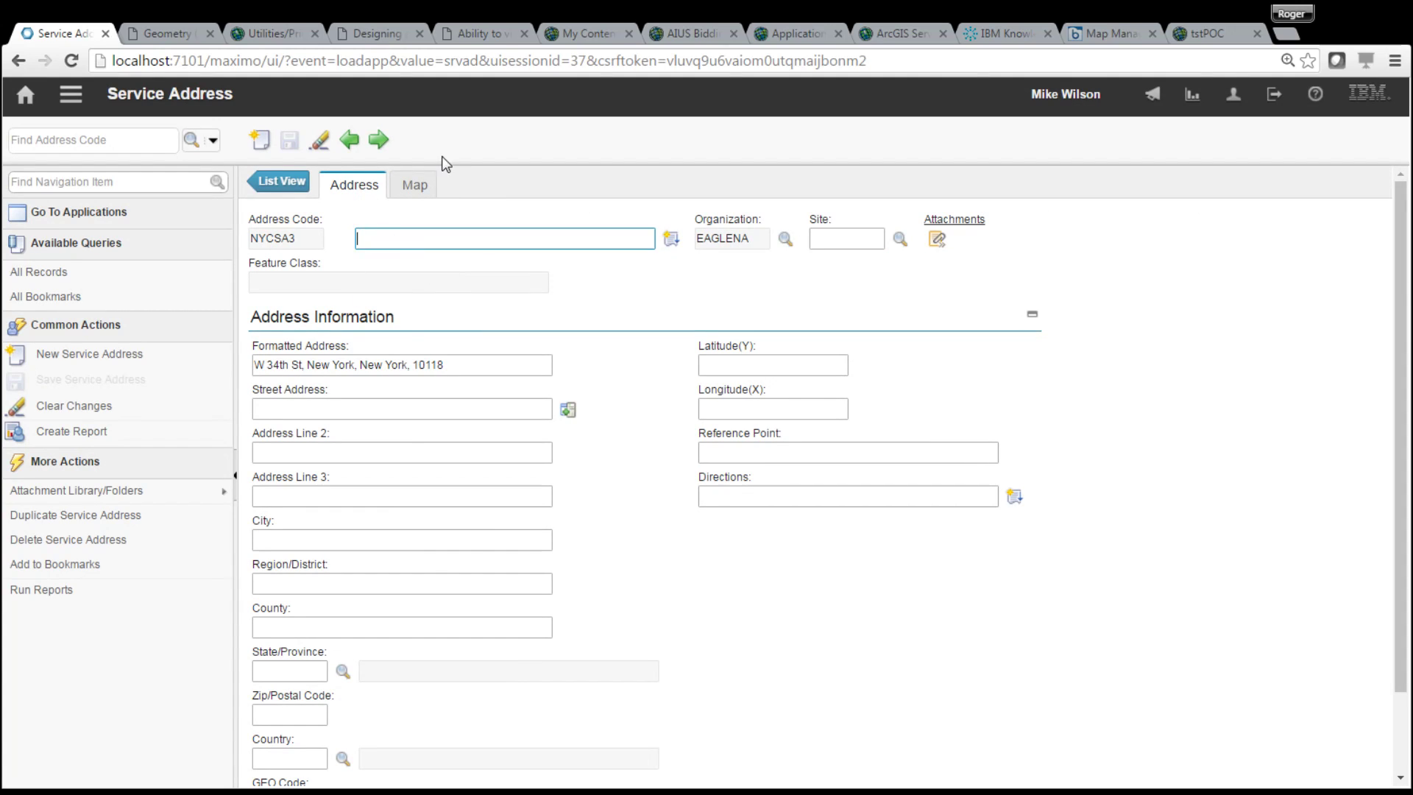
- On NYCSA3's Map tab, open the Geocoder tool using the world geocode service
click(414, 189)
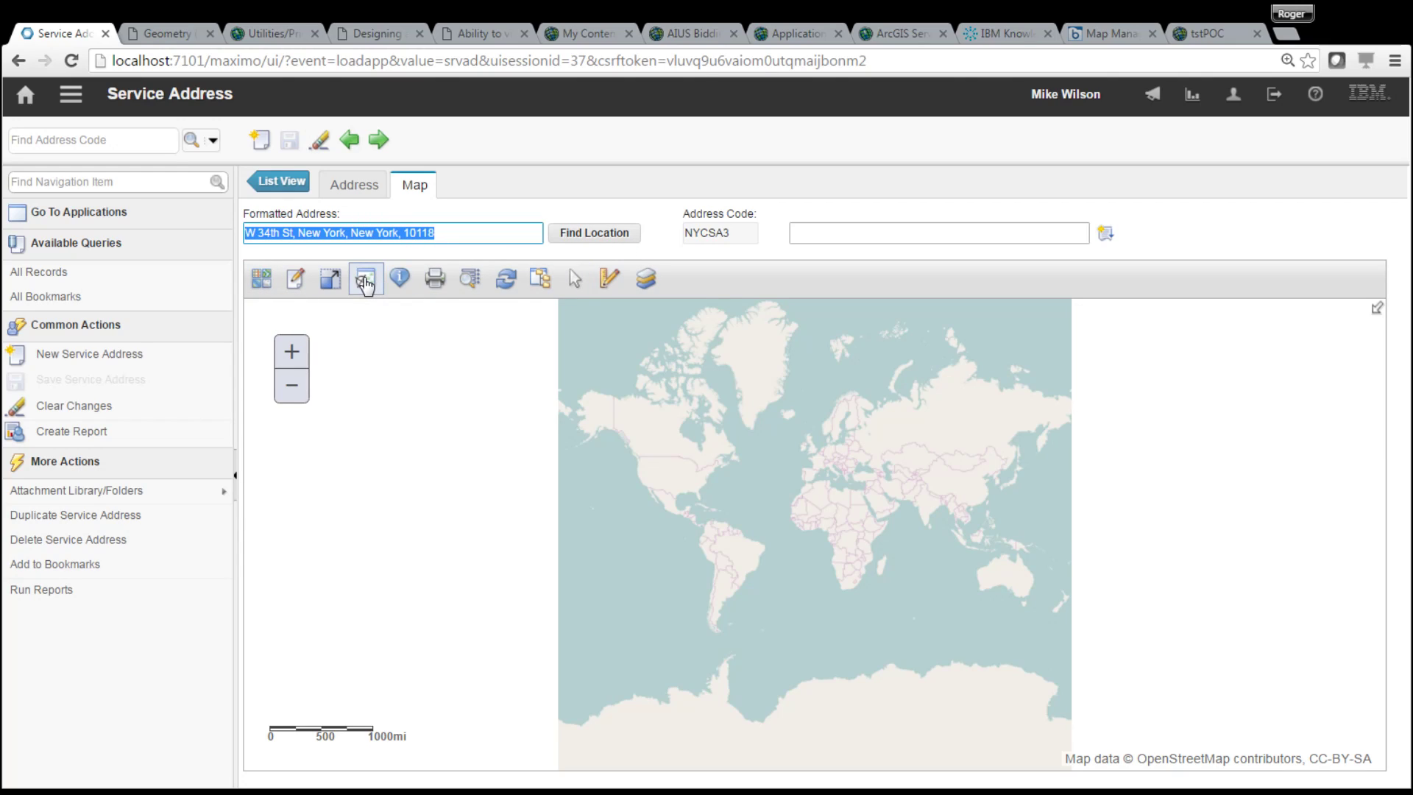
click(365, 283)
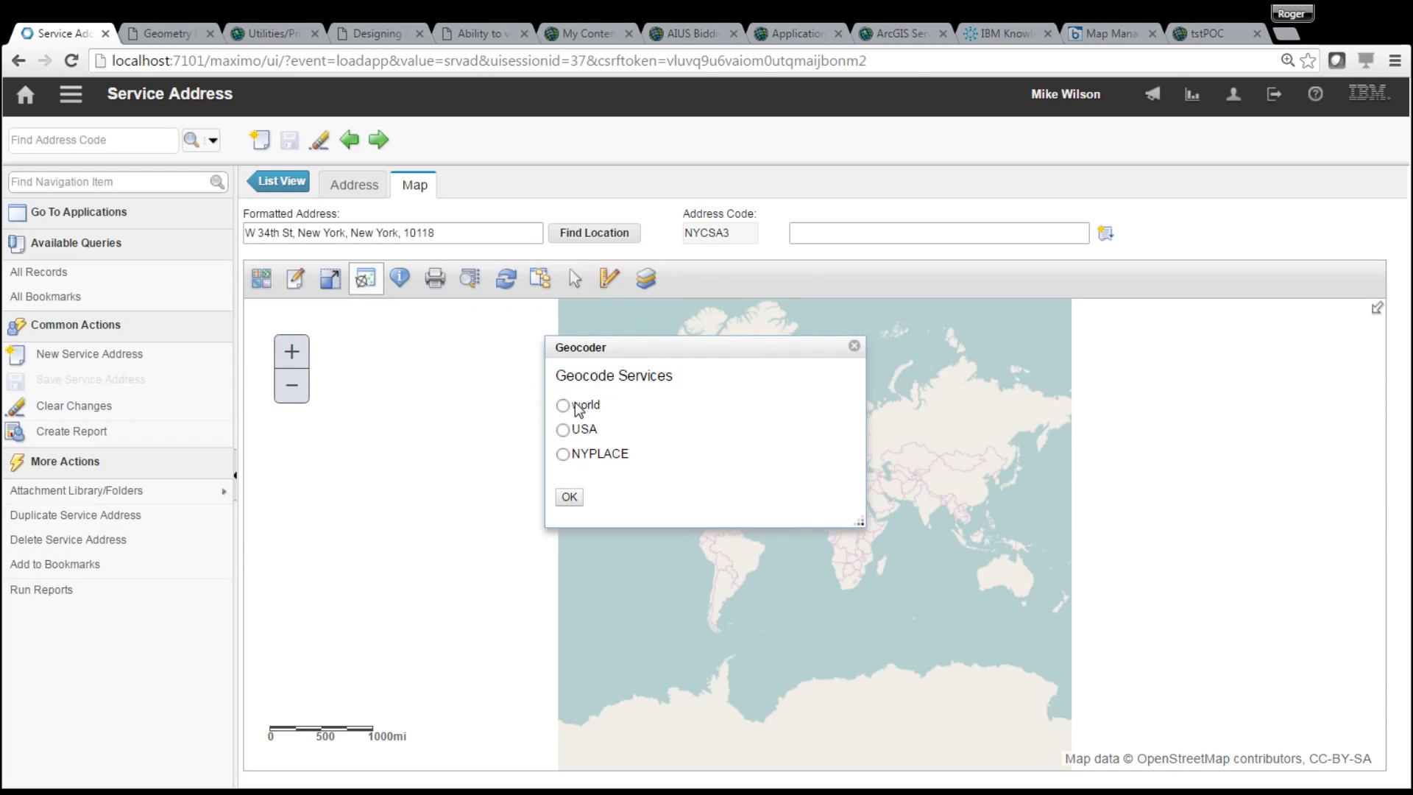
click(563, 407)
click(576, 504)
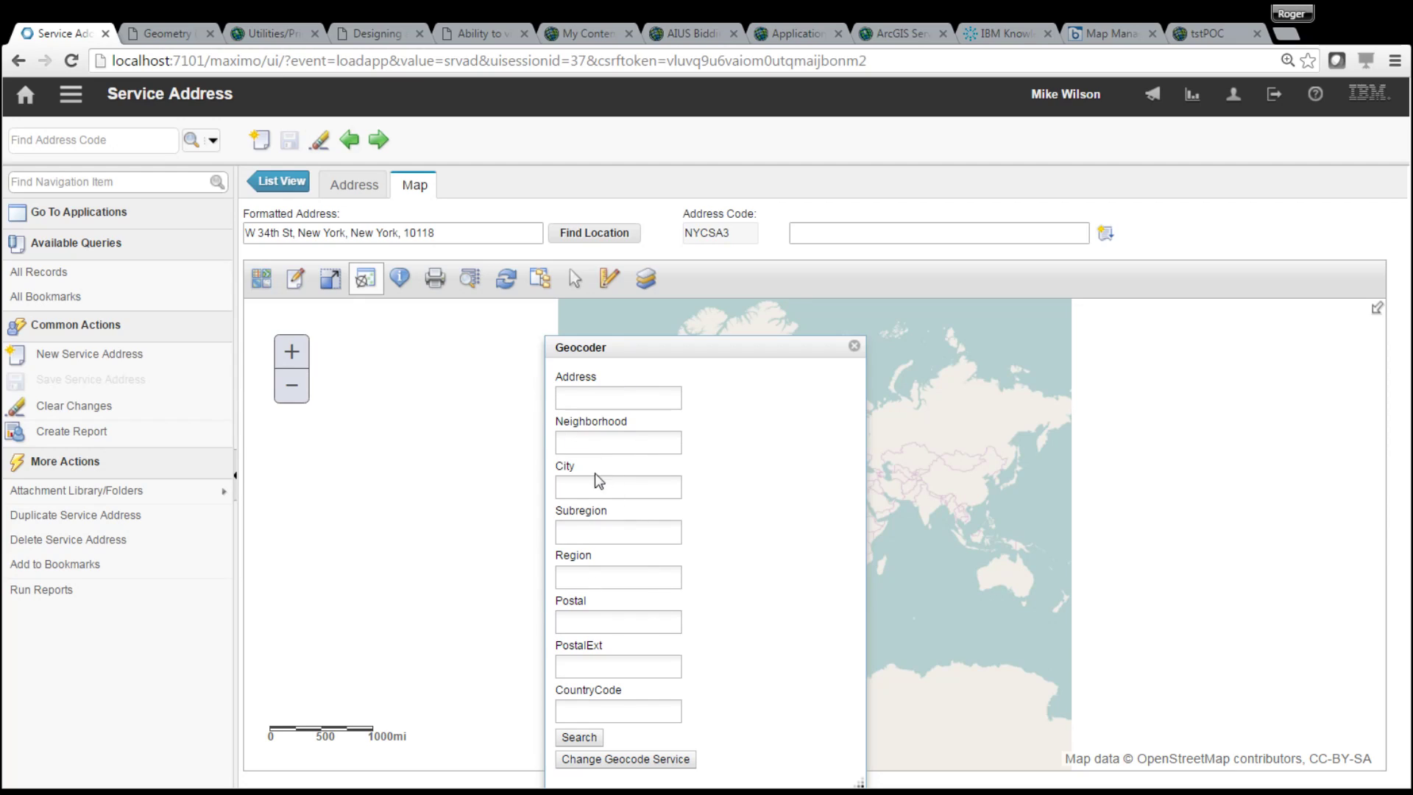
- Review the Geocoder fields and highlight the street part of the record's formatted address
click(602, 622)
click(617, 483)
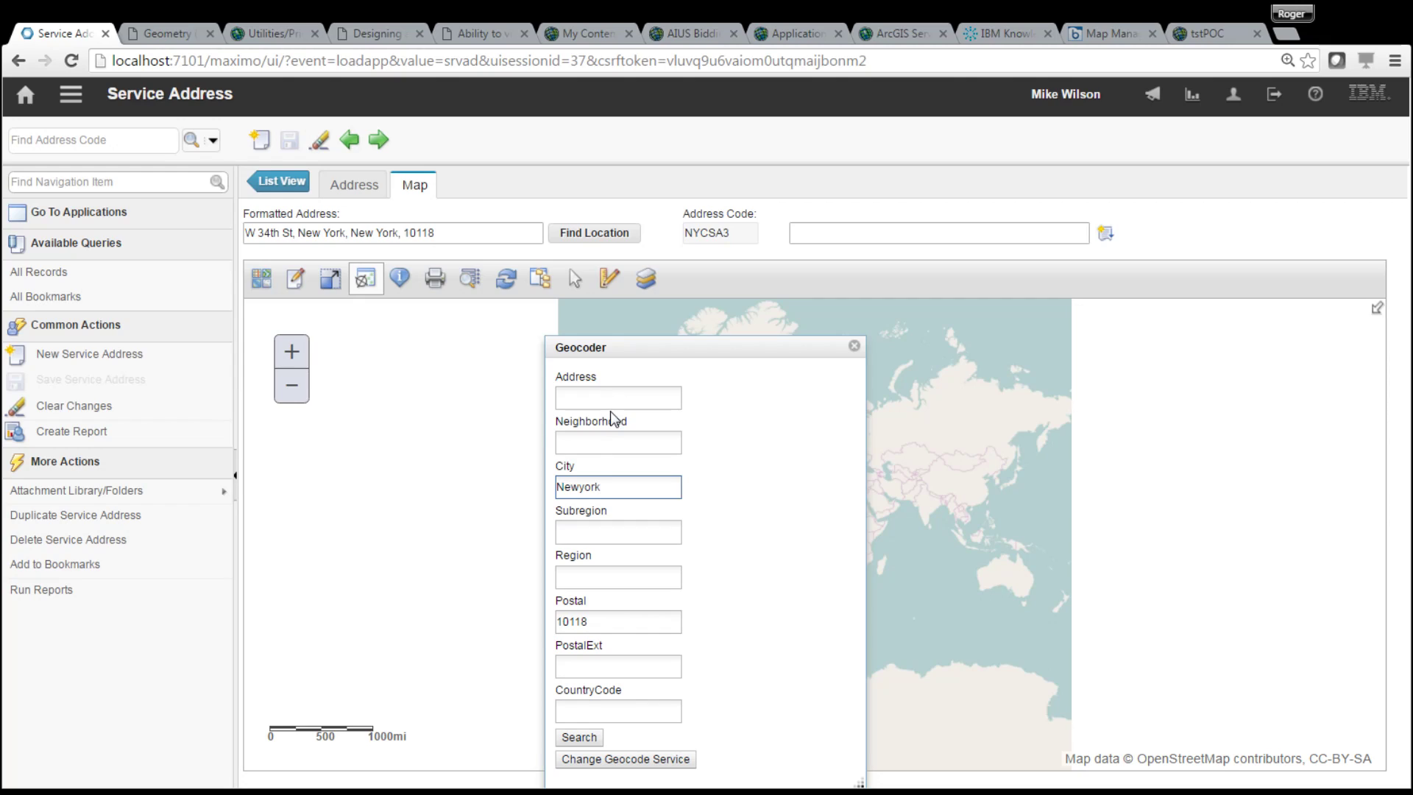
click(156, 264)
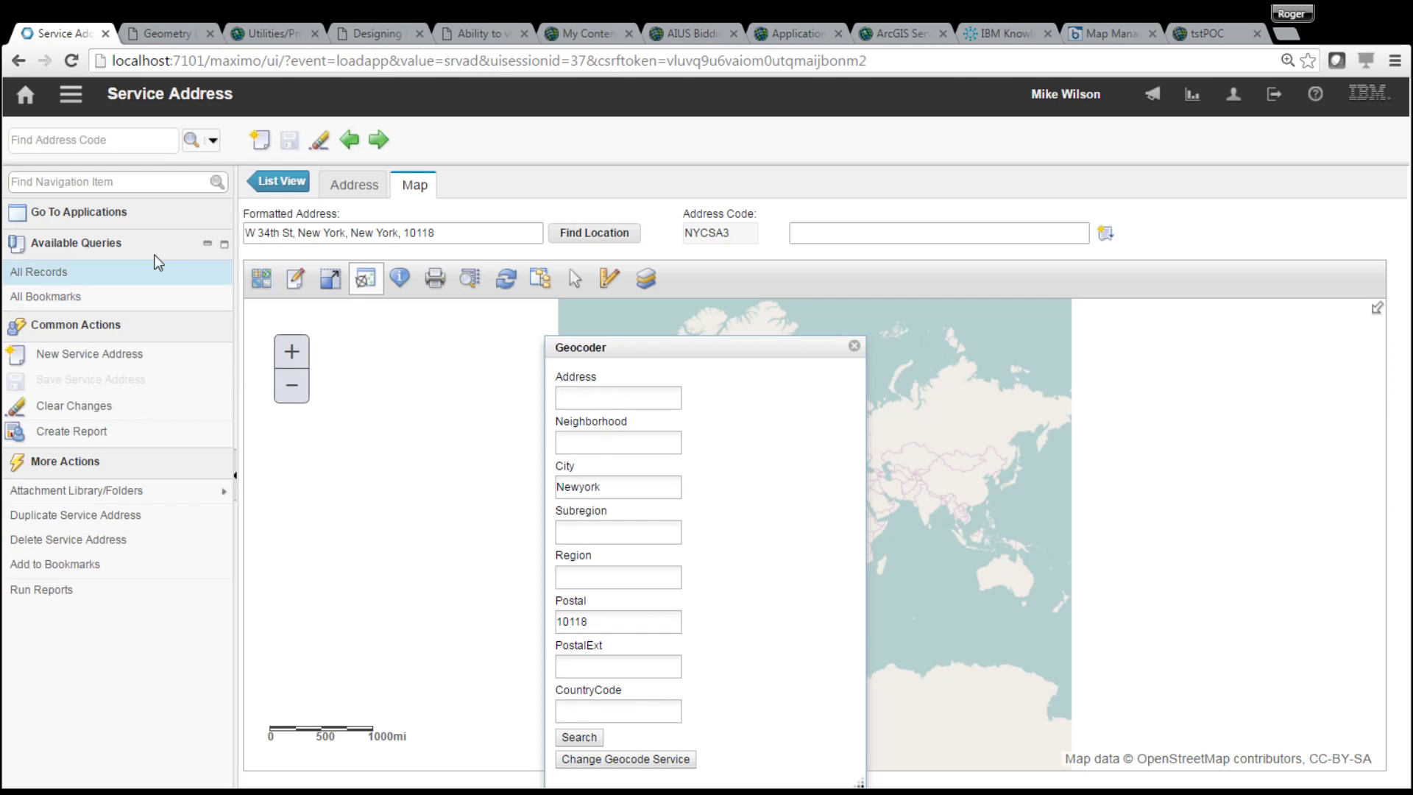
click(250, 232)
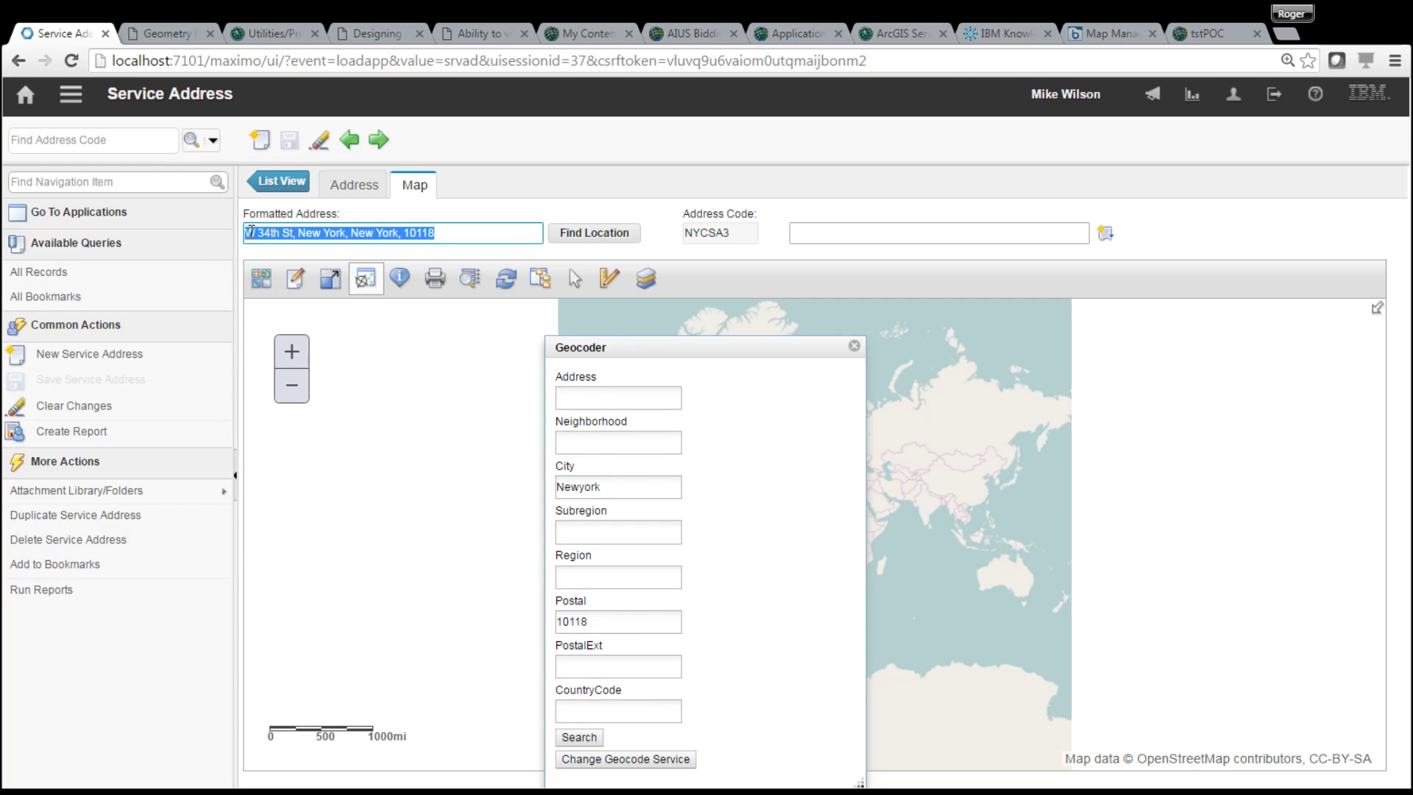
click(293, 233)
drag(246, 233, 293, 232)
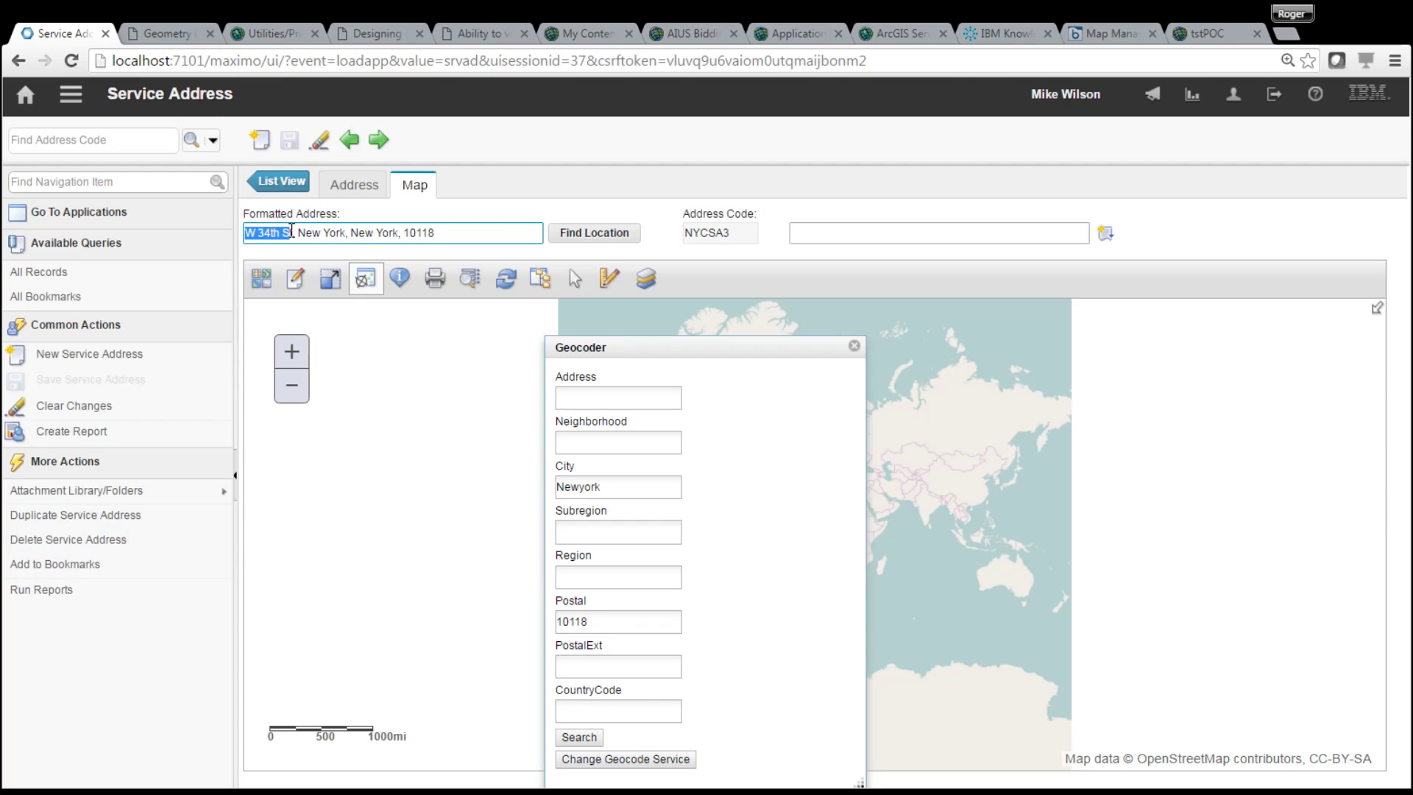
click(636, 483)
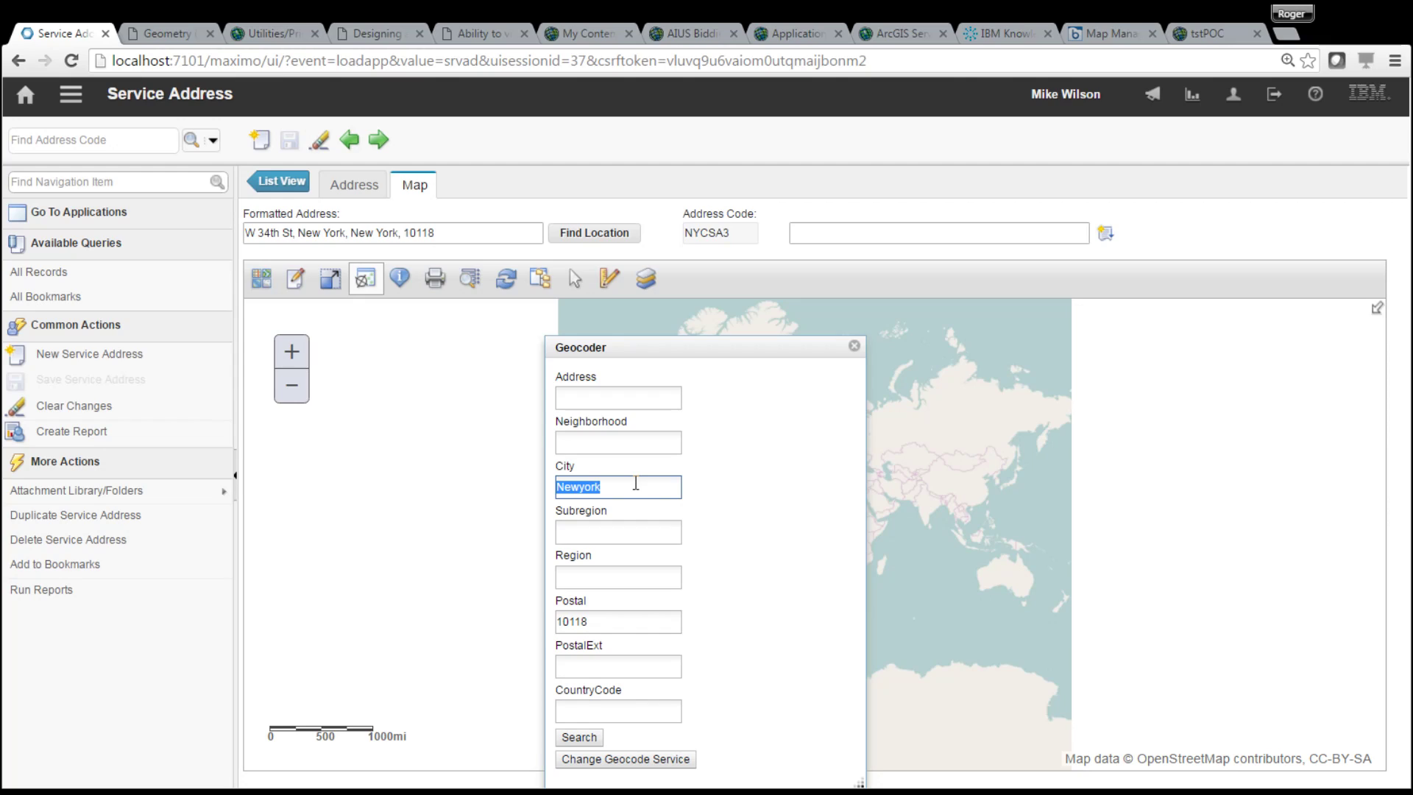
text(Sleepy Hollow)
click(579, 401)
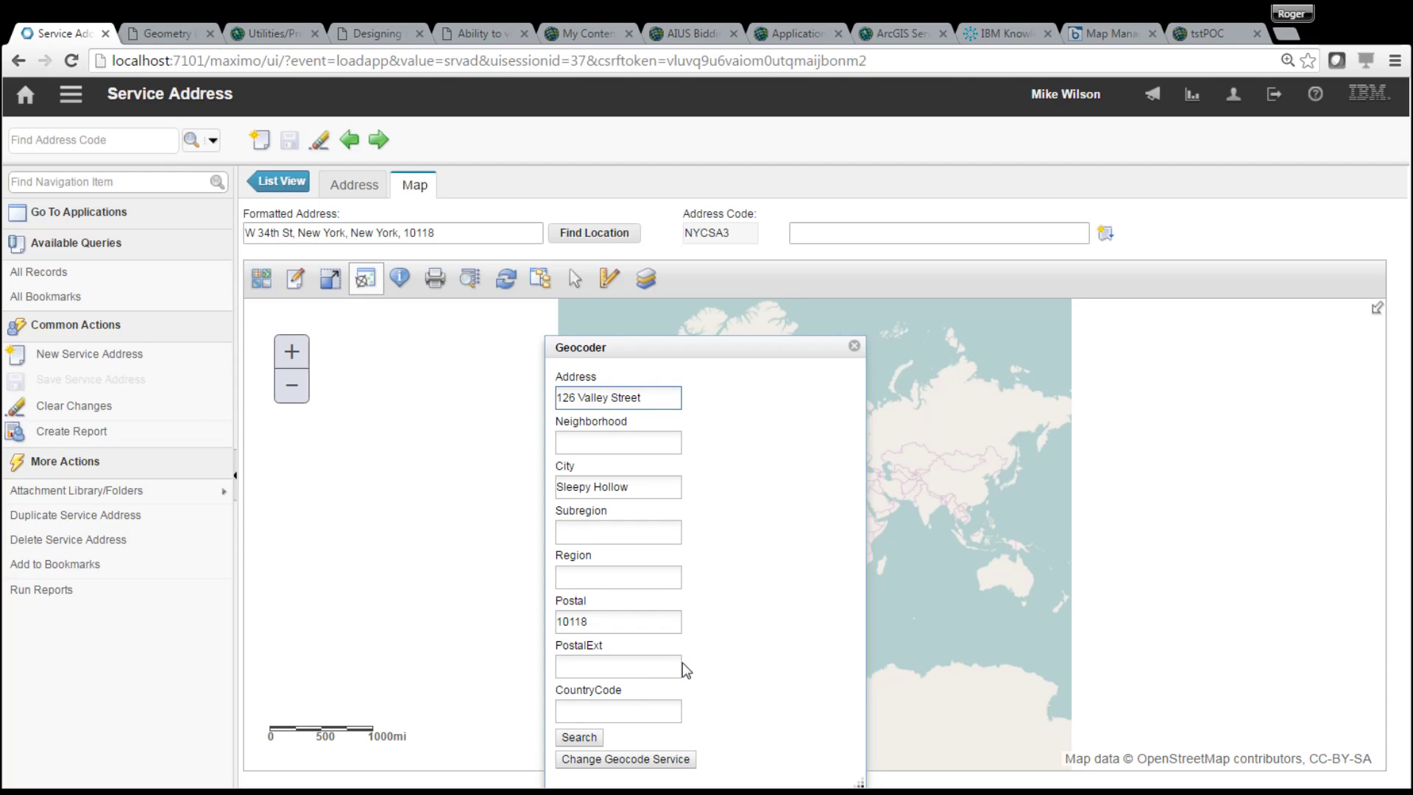
double_click(572, 623)
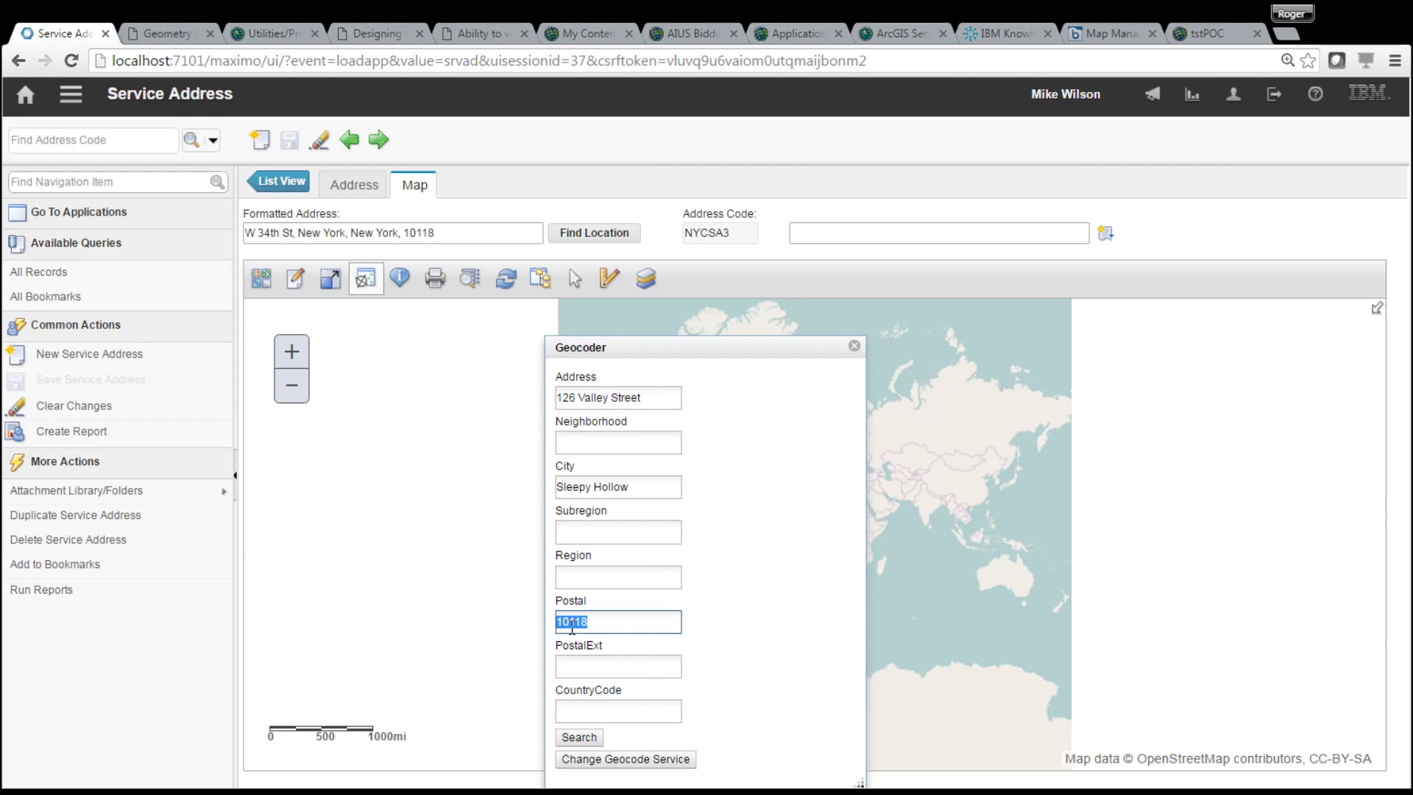
text(10)
click(578, 738)
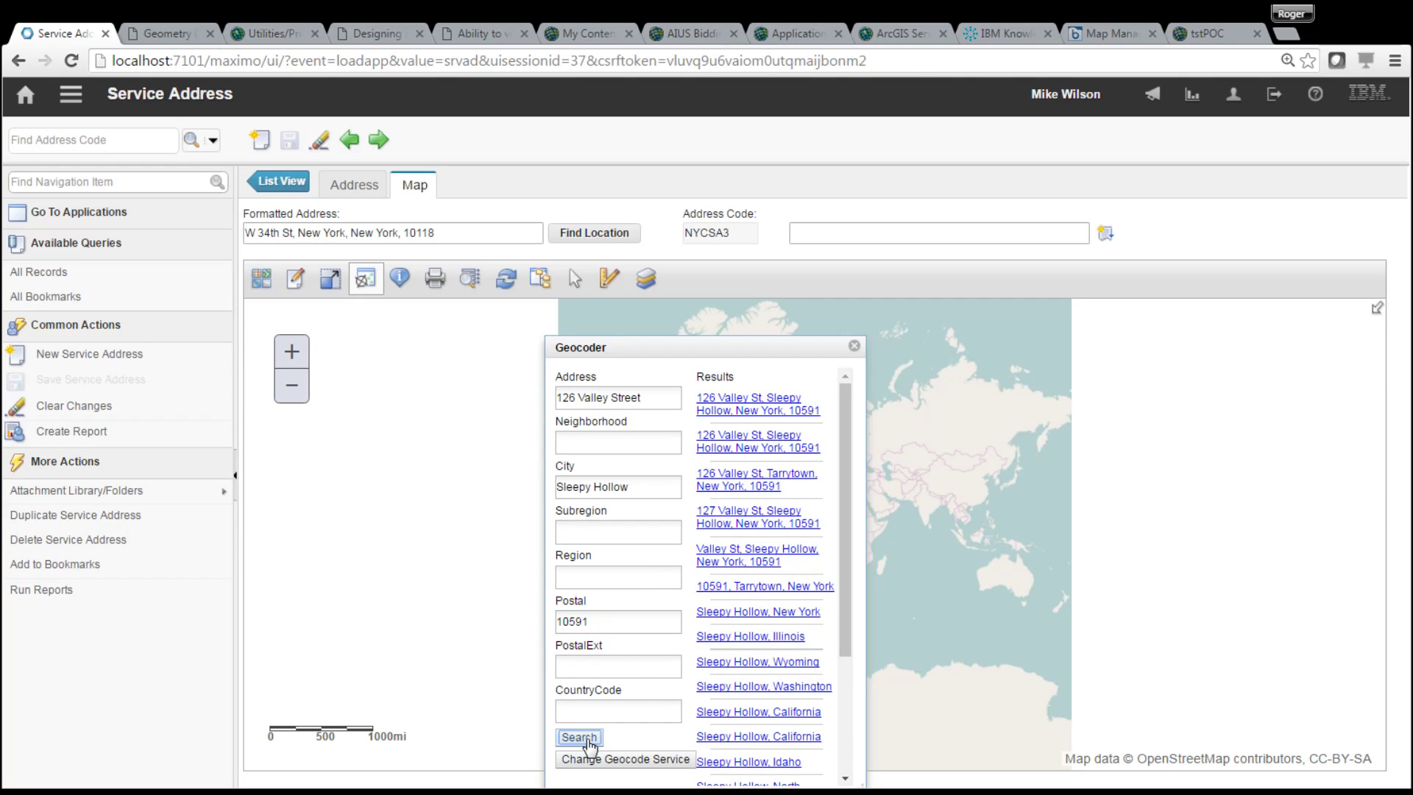
click(746, 405)
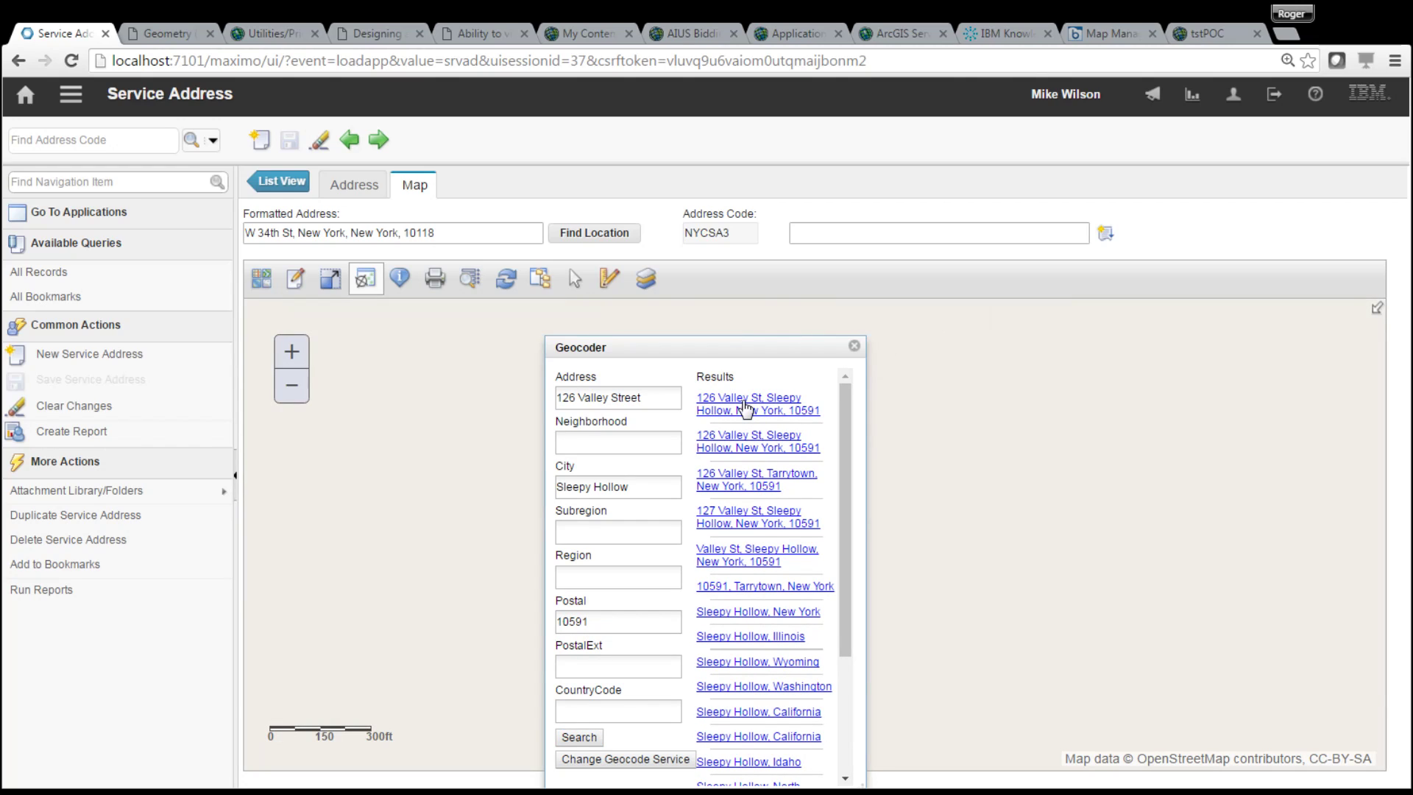
click(854, 347)
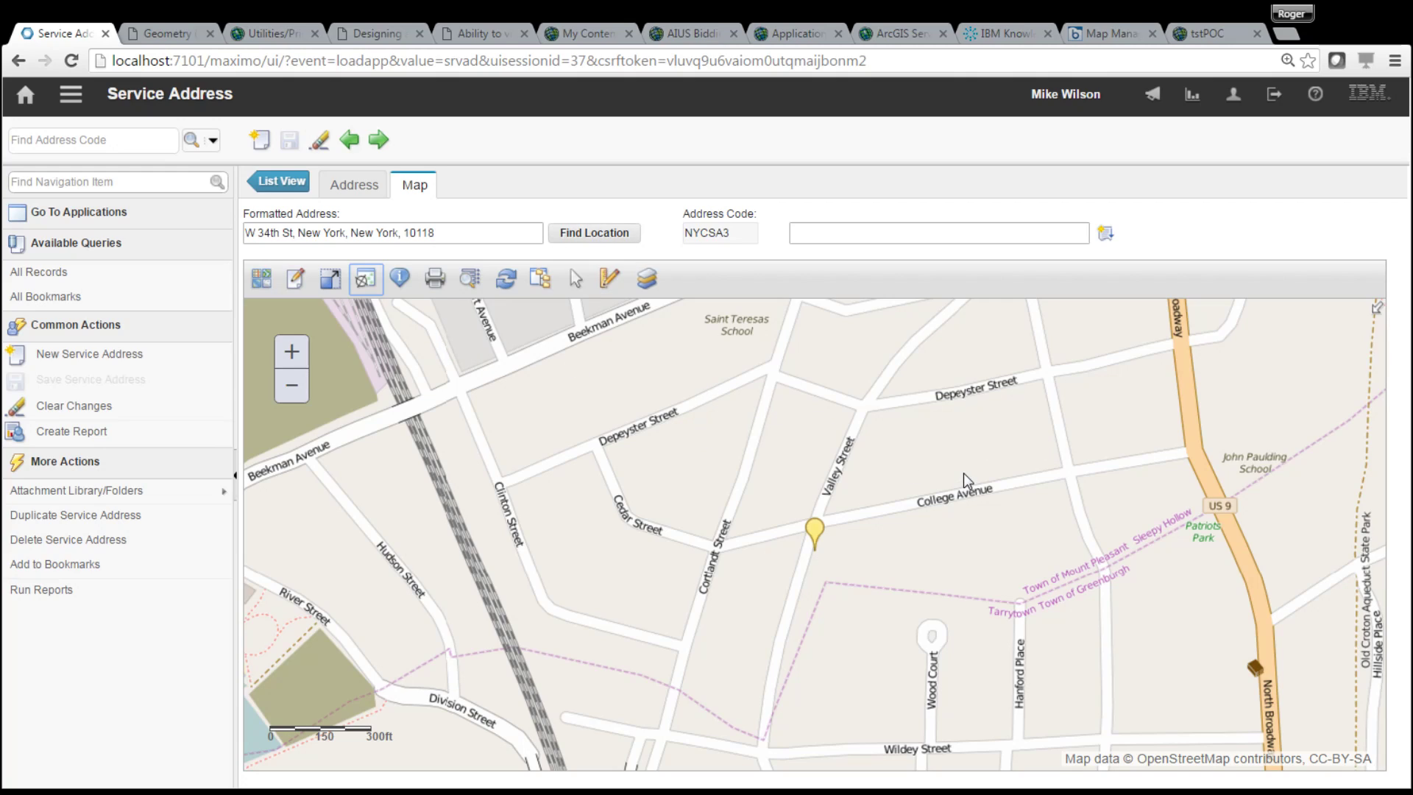
- Check MAP1's services in Map Manager, then advance to the End of Live Demo slide
click(78, 102)
mouse_move(208, 118)
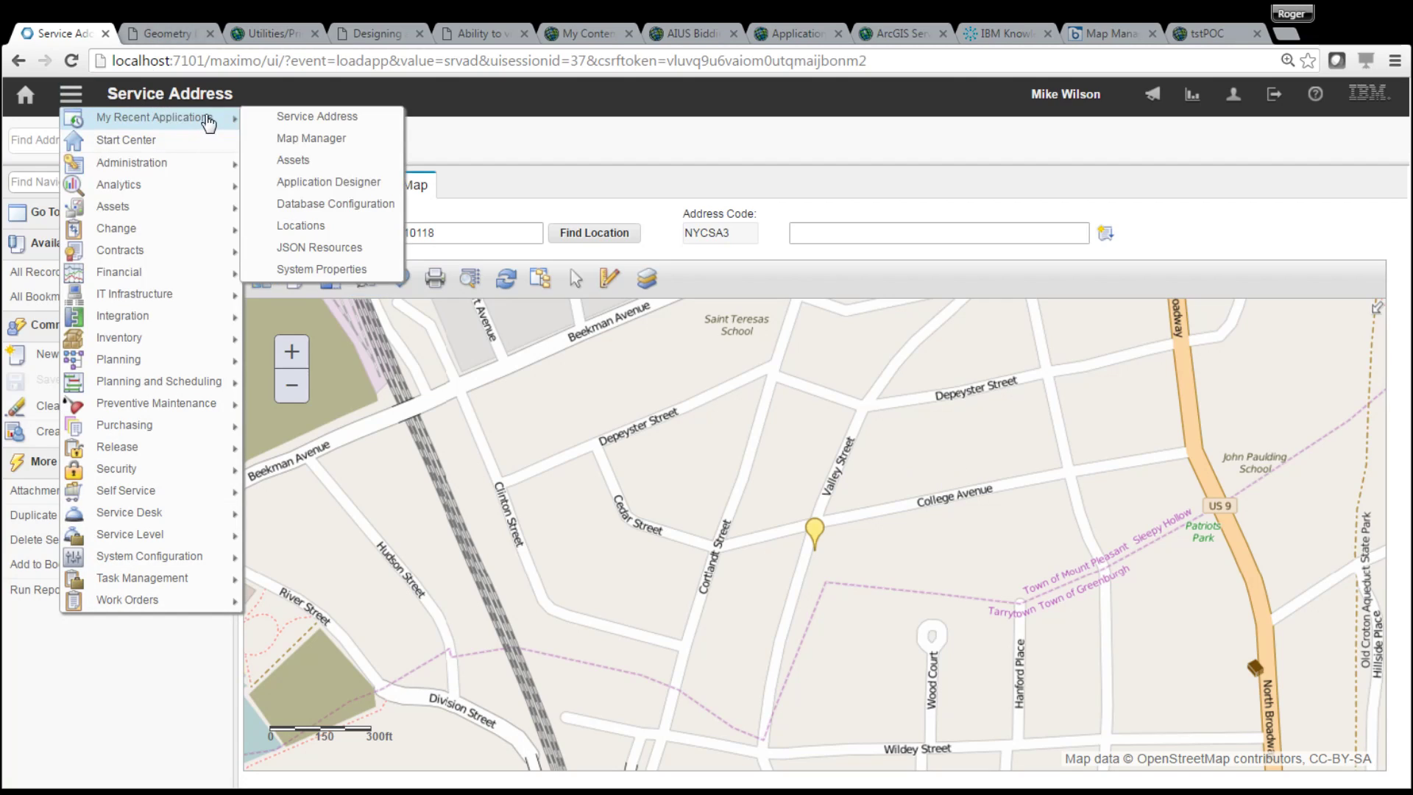
click(335, 140)
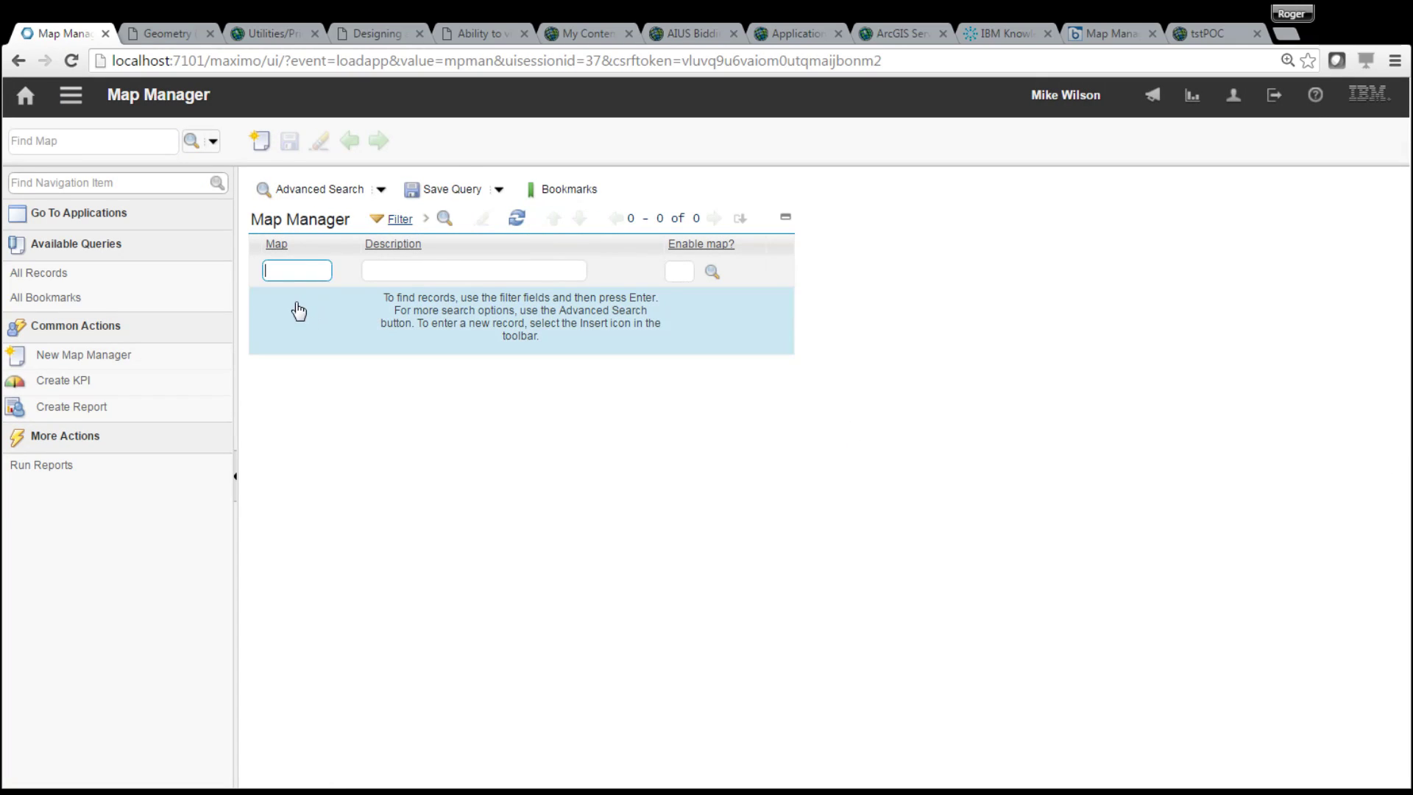
click(286, 314)
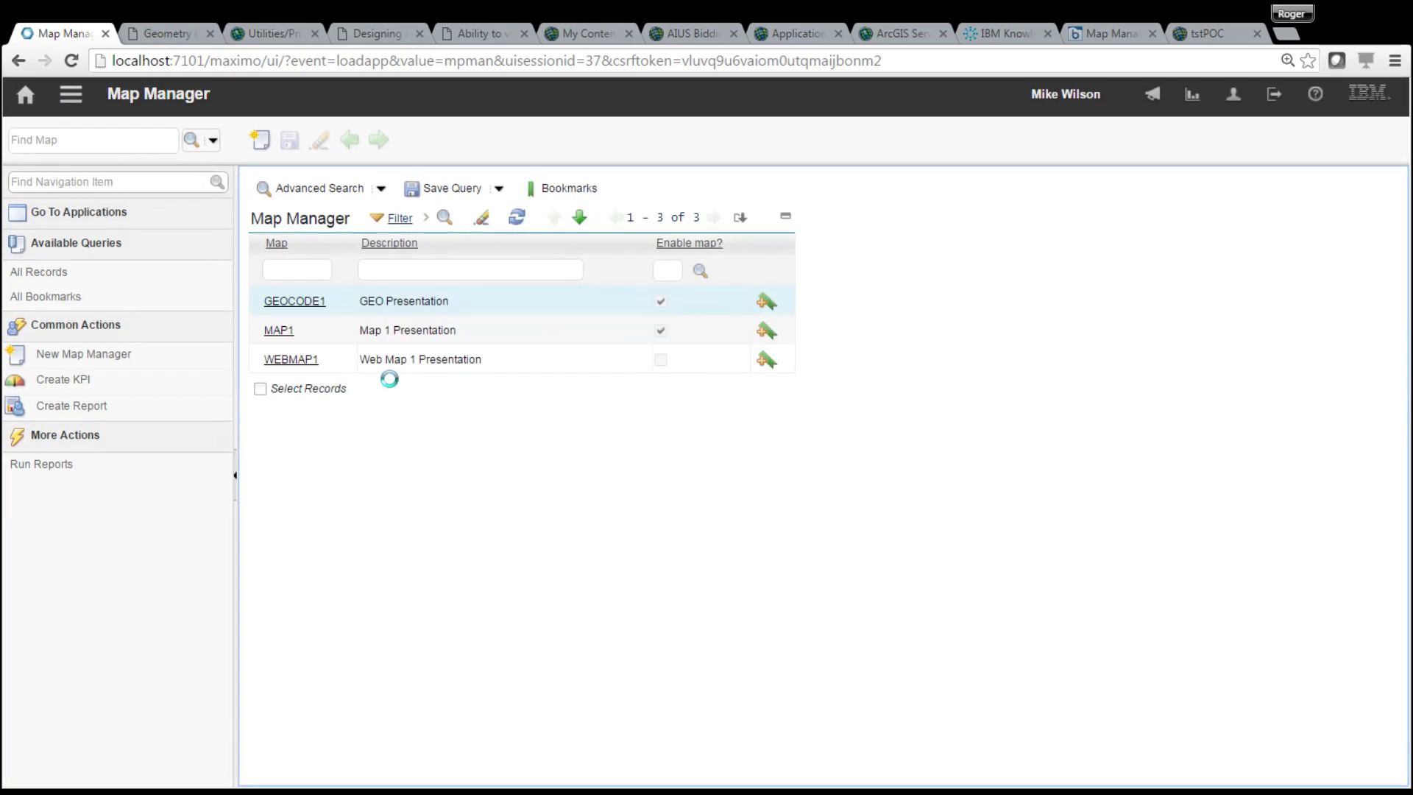
click(280, 333)
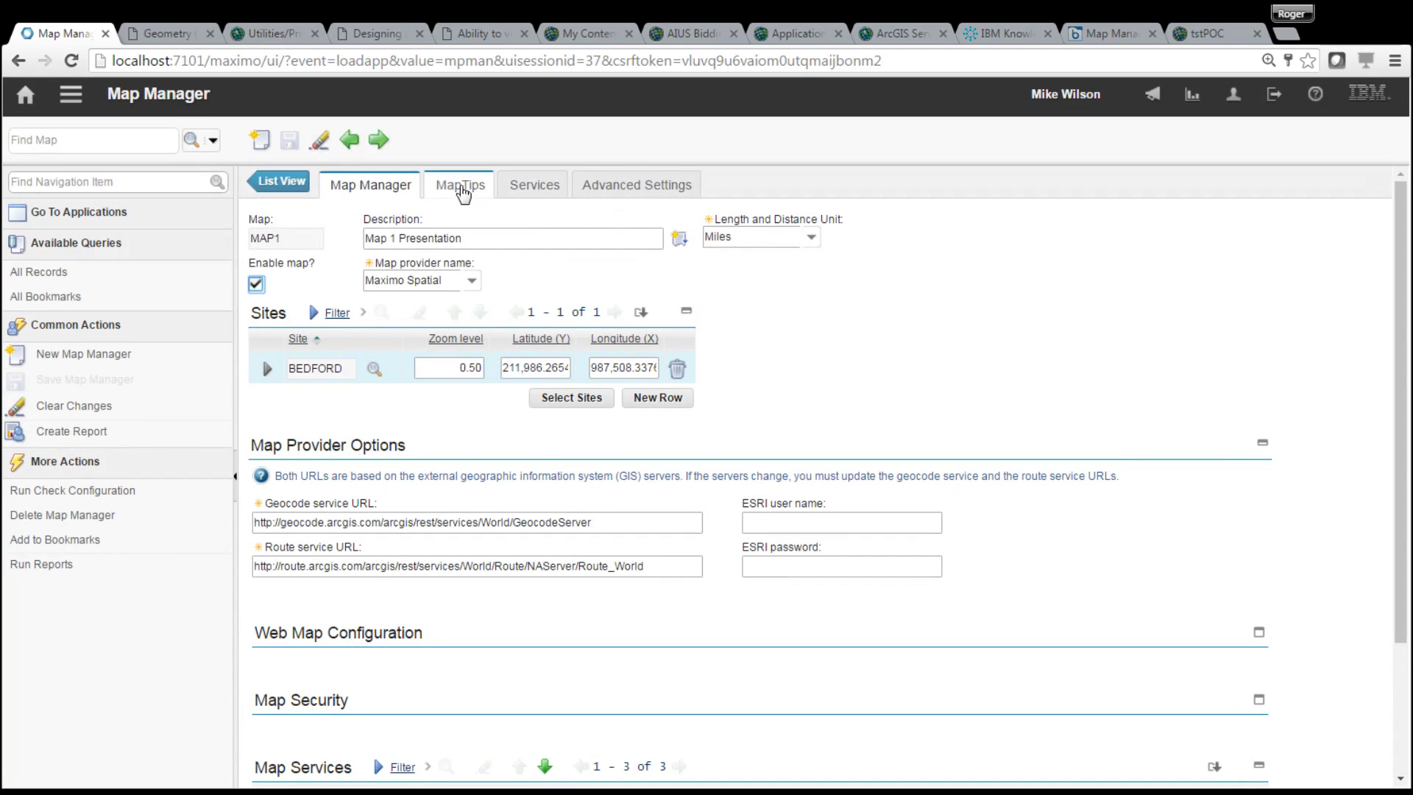
click(536, 190)
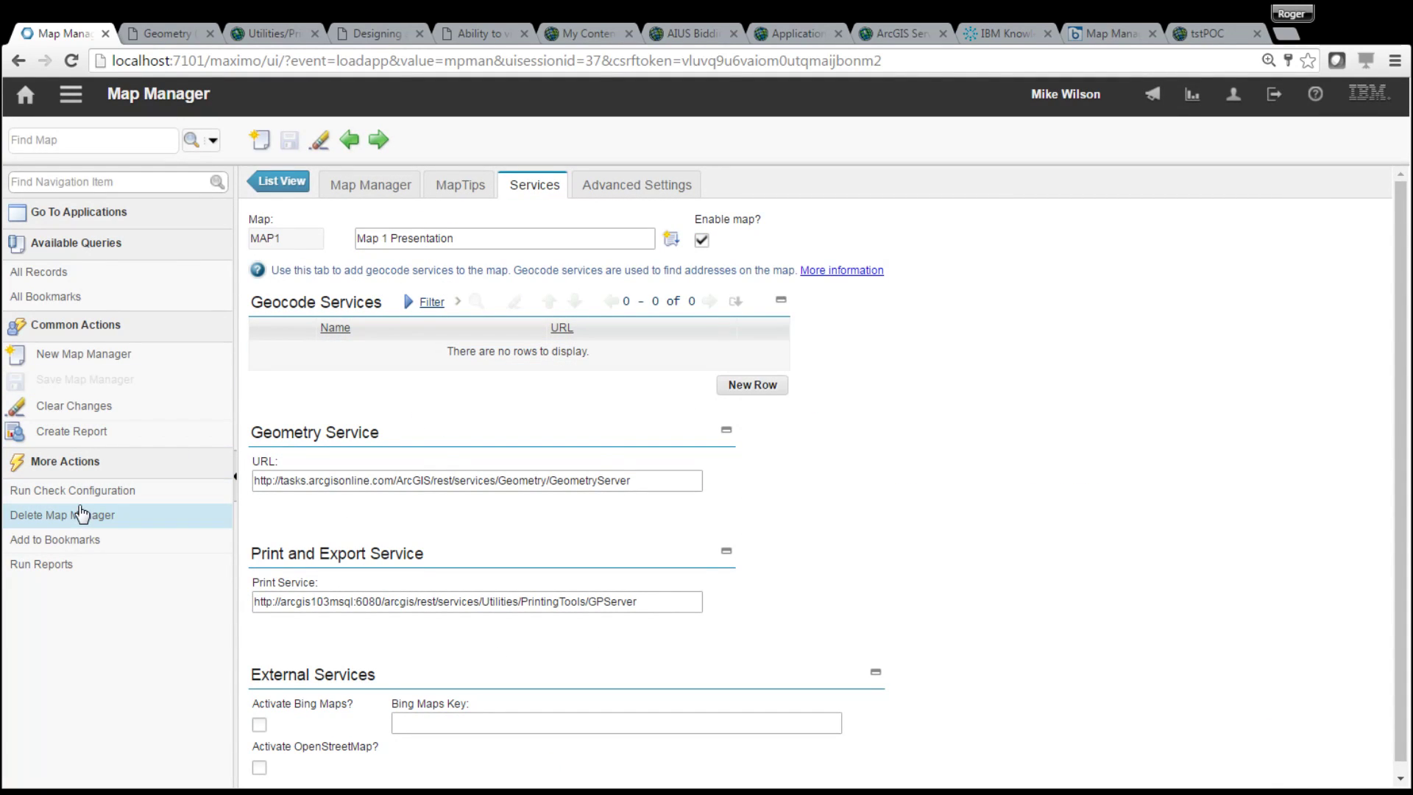
mouse_move(1401, 471)
mouse_down()
mouse_move(1388, 655)
mouse_move(1400, 471)
mouse_up()
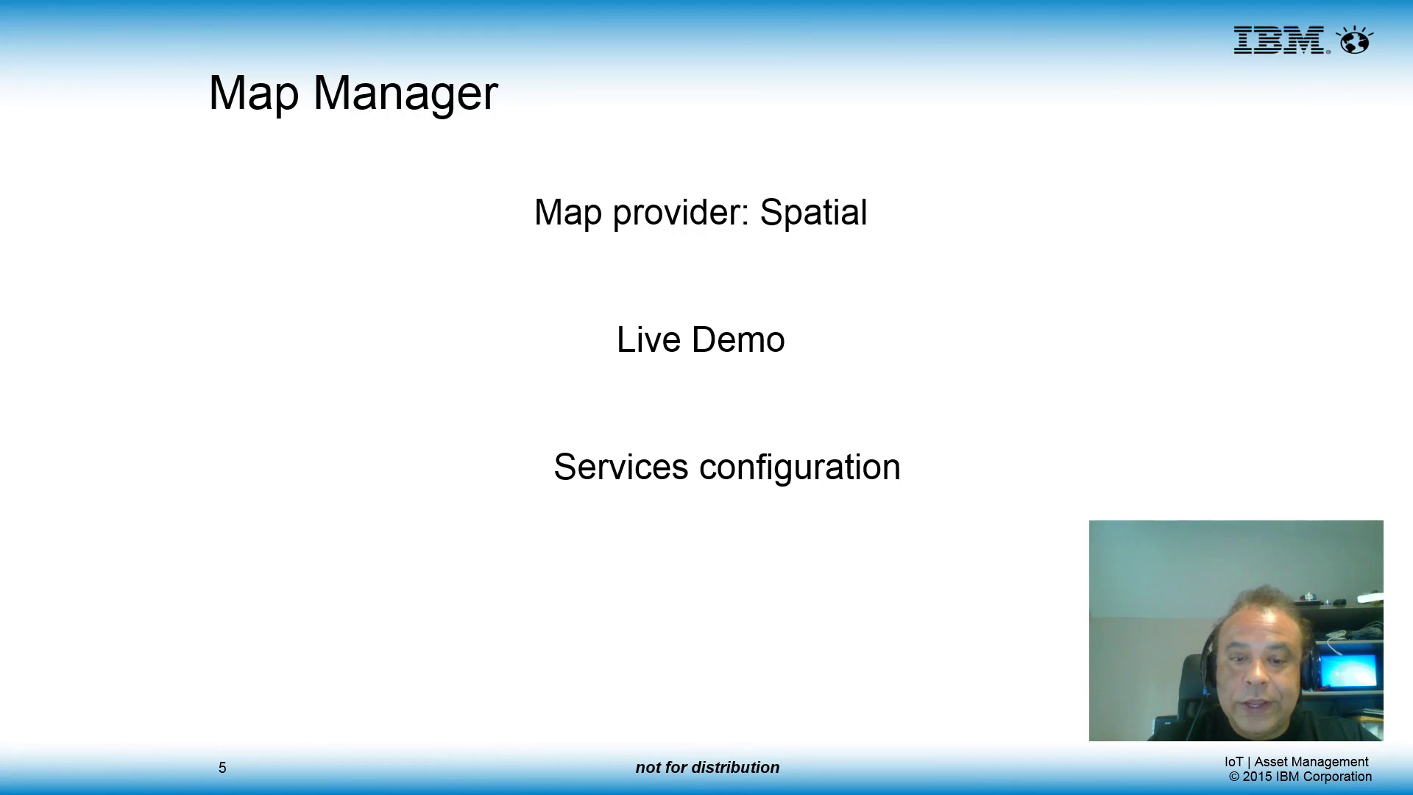
key(Right)
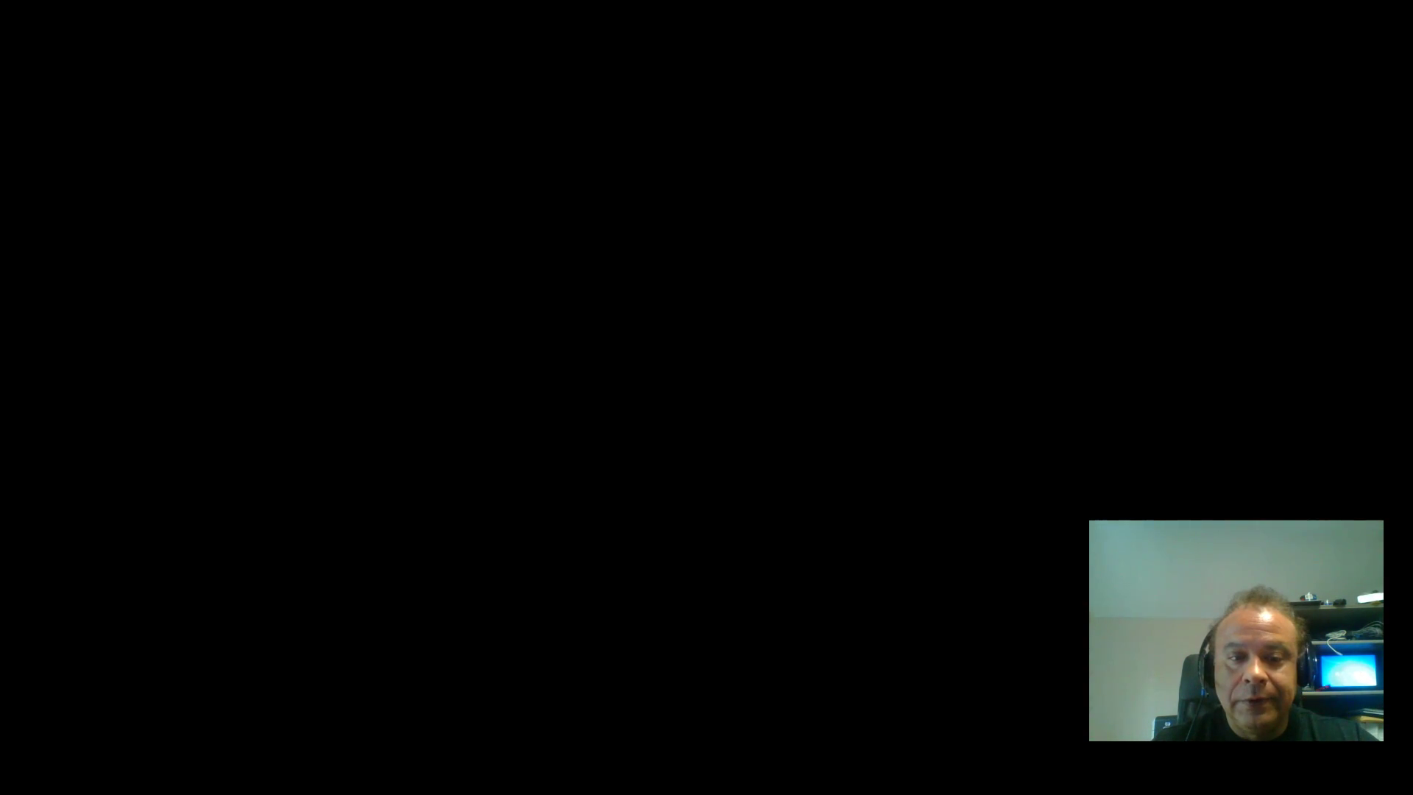